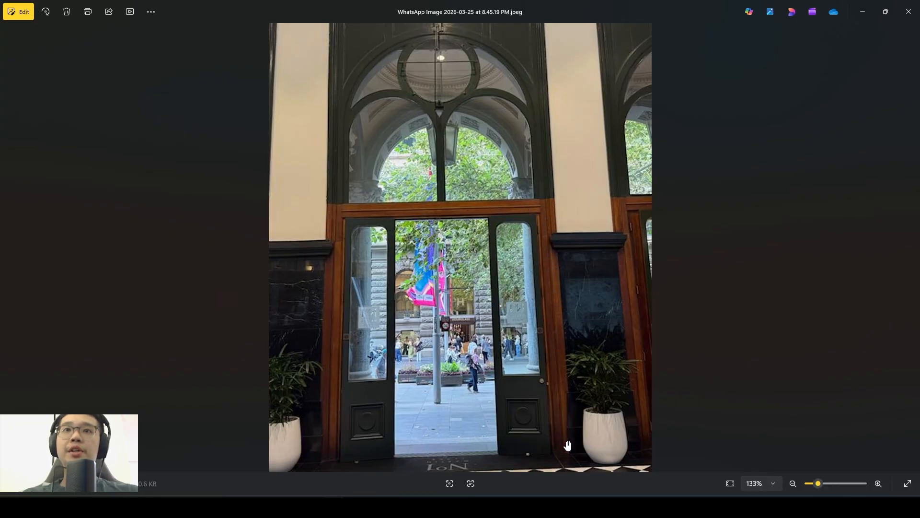
- Switch from the door reference photo to Rhino and maximize the Top viewport
{"action": "scroll", "coordinate": [344, 299], "scroll_direction": "up", "scroll_amount": 1}
{"action": "scroll", "coordinate": [344, 300], "scroll_direction": "up", "scroll_amount": 3}
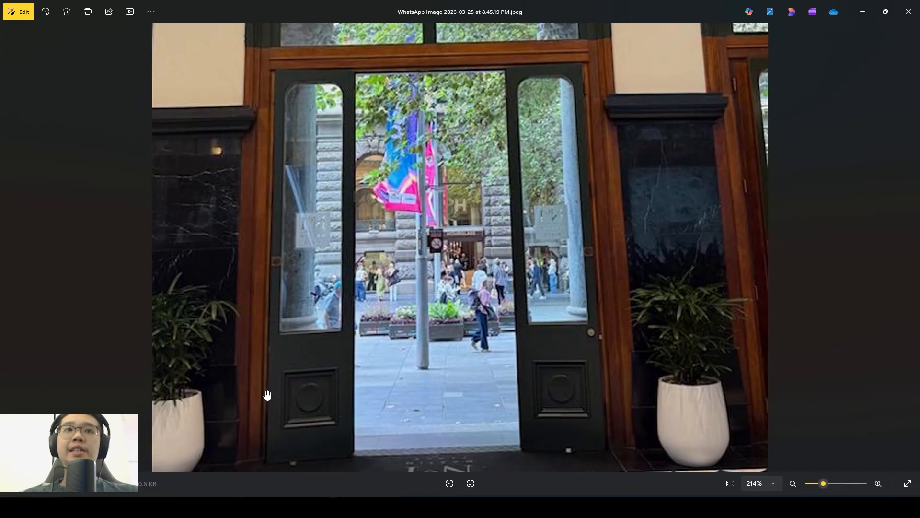
{"action": "scroll", "coordinate": [267, 395], "scroll_direction": "down", "scroll_amount": 1}
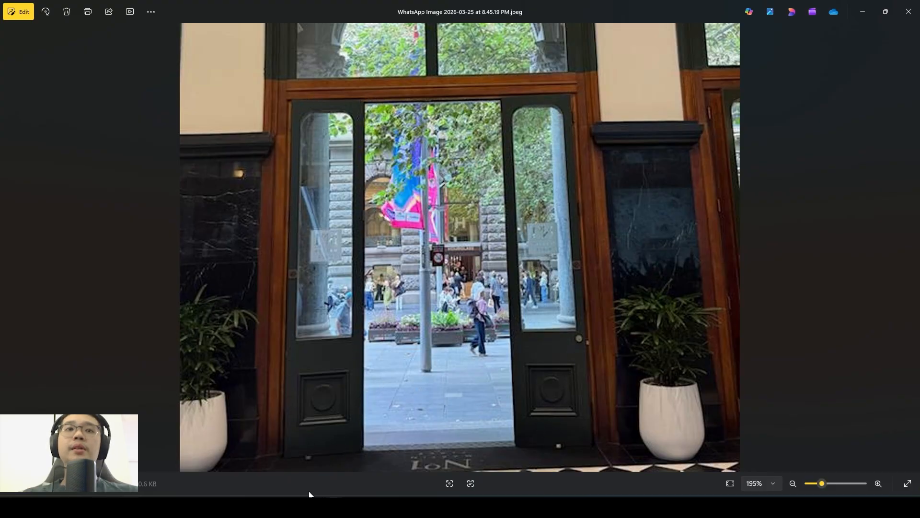
{"action": "left_click", "coordinate": [292, 506]}
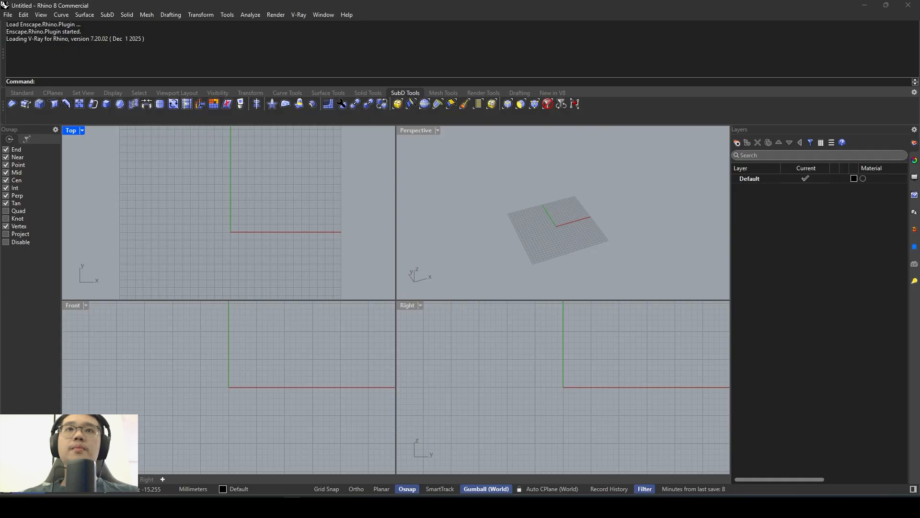
{"action": "double_click", "coordinate": [74, 131]}
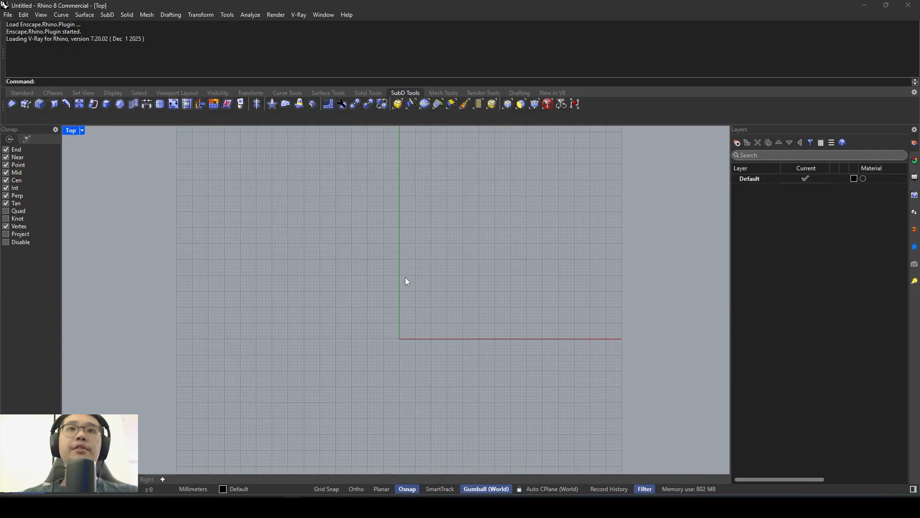
{"action": "scroll", "coordinate": [435, 301], "scroll_direction": "up", "scroll_amount": 2}
{"action": "right_click_drag", "start_coordinate": [427, 317], "coordinate": [412, 300]}
- Switch to the image viewer and examine the dimensioned hand sketch of the arched door elevation
{"action": "left_click", "coordinate": [334, 507]}
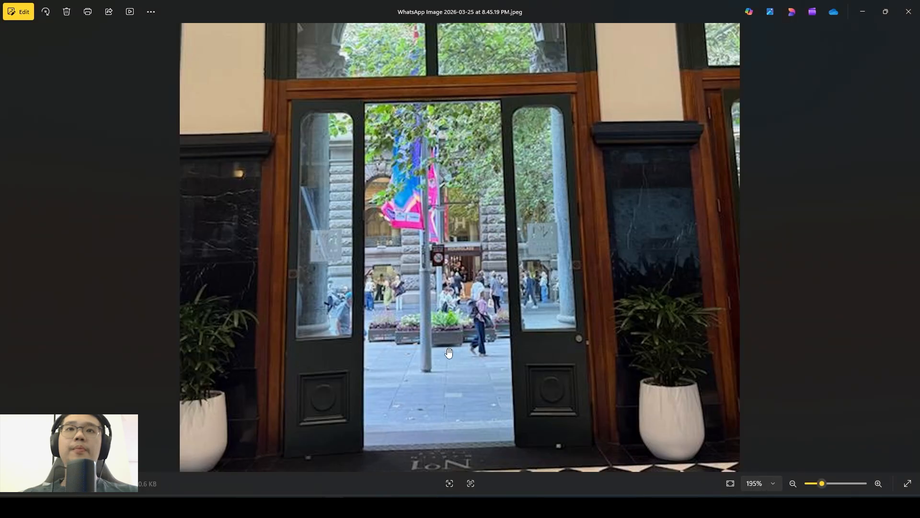
{"action": "scroll", "coordinate": [450, 348], "scroll_direction": "down", "scroll_amount": 4}
{"action": "key", "text": "Right"}
{"action": "scroll", "coordinate": [455, 338], "scroll_direction": "up", "scroll_amount": 3}
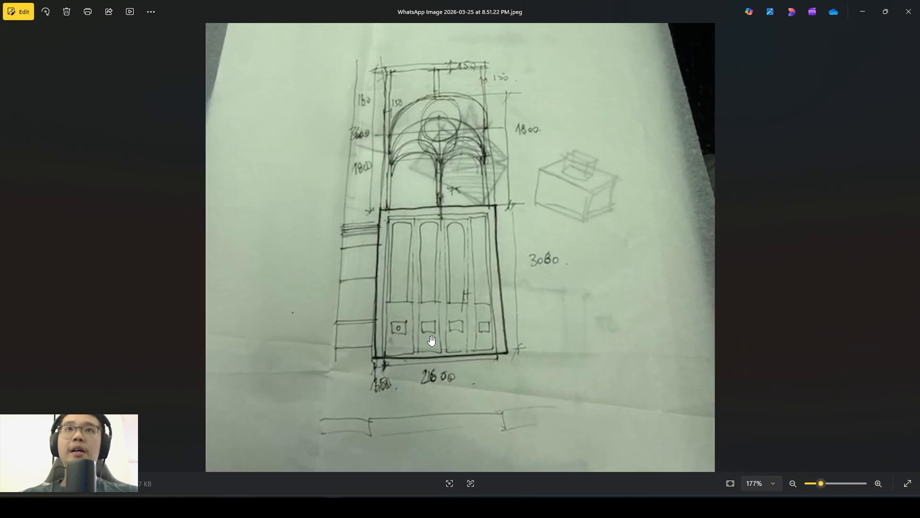
{"action": "scroll", "coordinate": [434, 343], "scroll_direction": "up", "scroll_amount": 1}
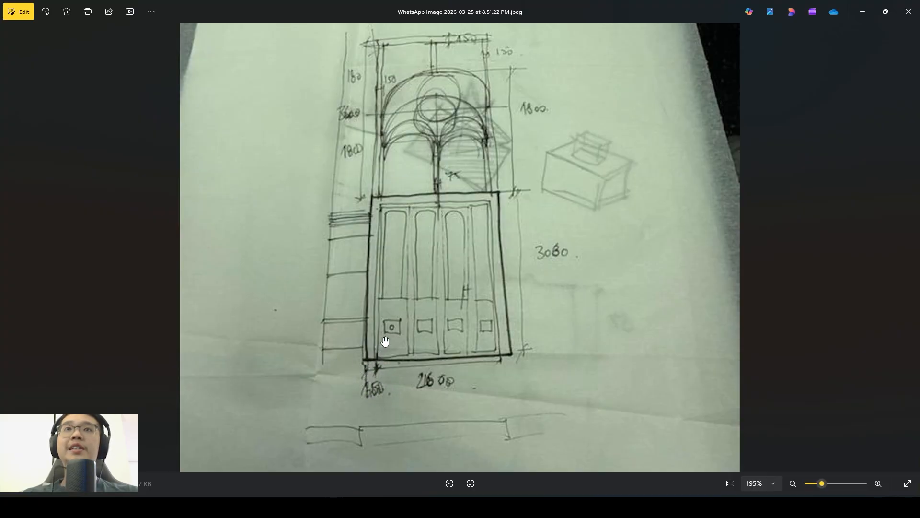
{"action": "scroll", "coordinate": [385, 341], "scroll_direction": "down", "scroll_amount": 3}
{"action": "scroll", "coordinate": [417, 342], "scroll_direction": "up", "scroll_amount": 2}
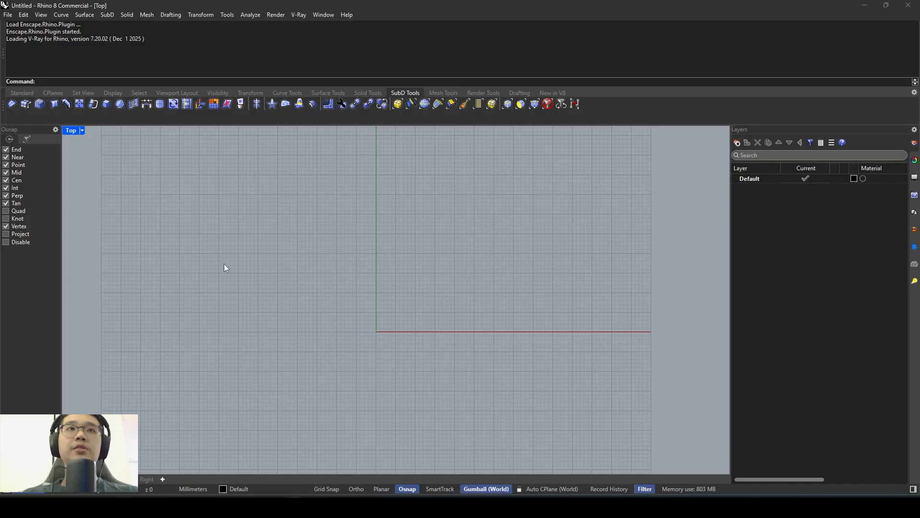
- Back in Rhino, draw a 50 by 150 mm rectangle from the origin 0,0 in the Top view
{"action": "right_click_drag", "start_coordinate": [421, 288], "coordinate": [401, 298]}
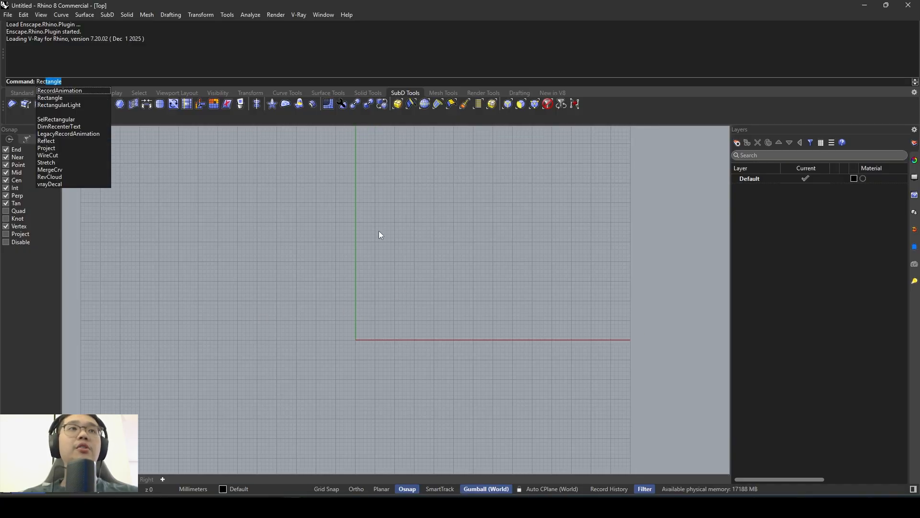
{"action": "key", "text": "Return"}
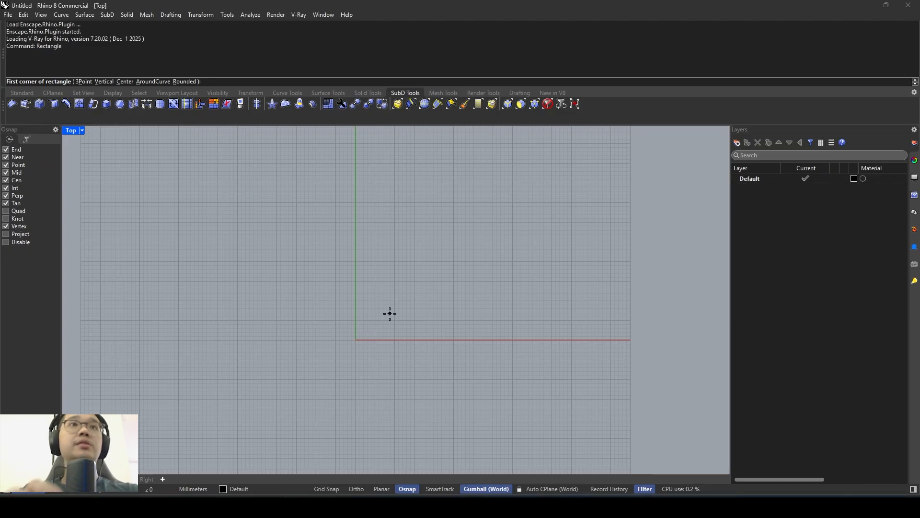
{"action": "type", "text": "0,0"}
{"action": "key", "text": "Return"}
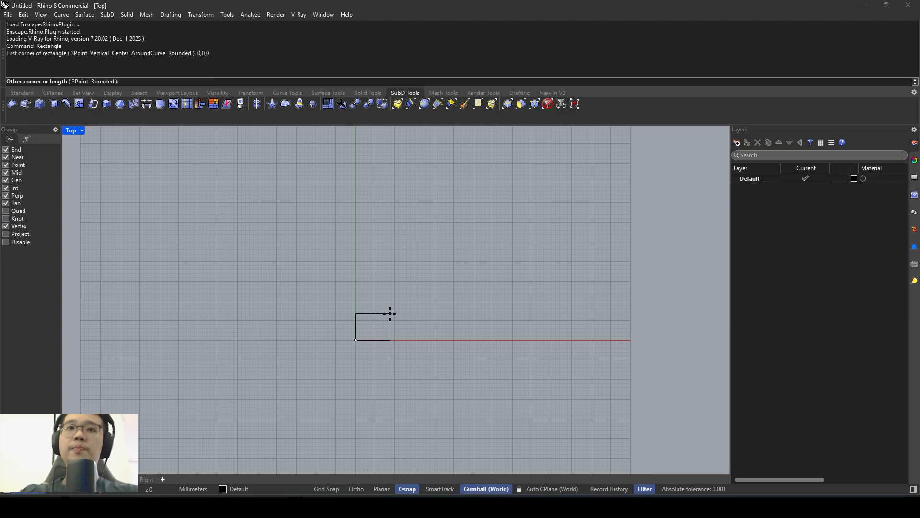
{"action": "scroll", "coordinate": [398, 287], "scroll_direction": "down", "scroll_amount": 4}
{"action": "scroll", "coordinate": [412, 254], "scroll_direction": "up", "scroll_amount": 2}
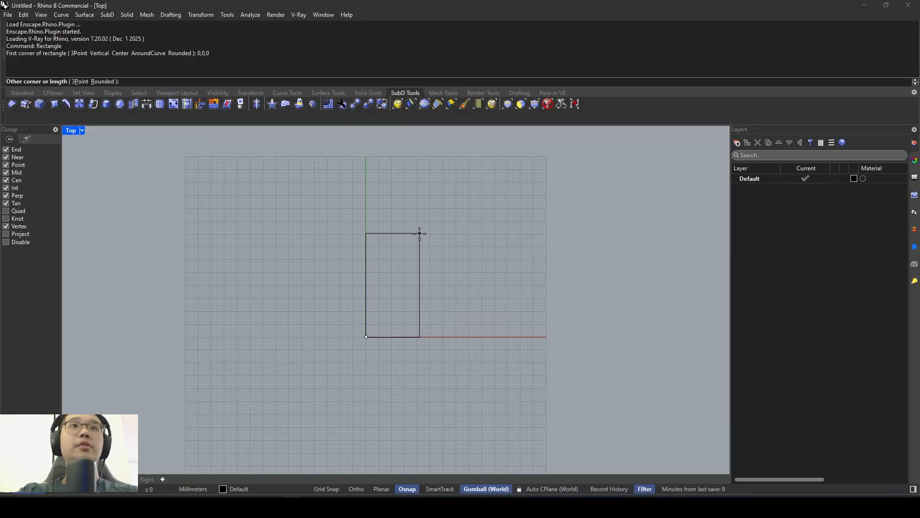
{"action": "type", "text": "50"}
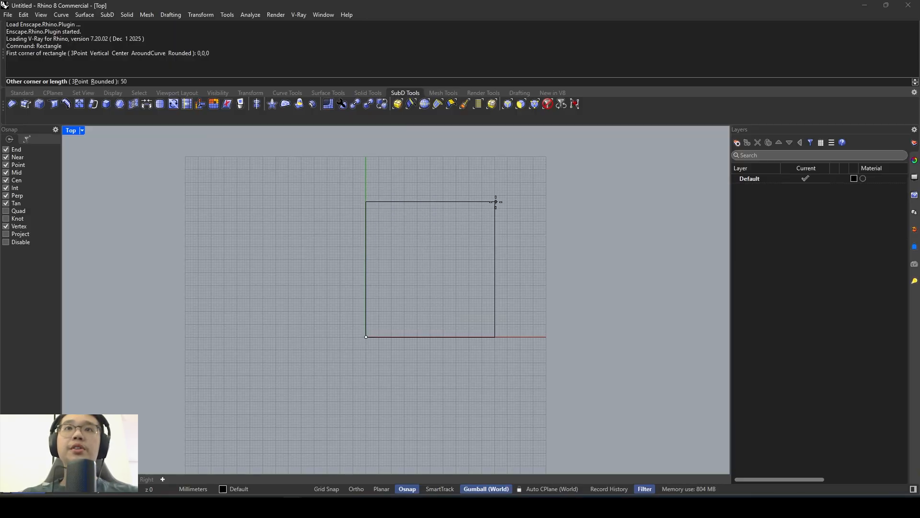
{"action": "scroll", "coordinate": [467, 226], "scroll_direction": "down", "scroll_amount": 3}
{"action": "type", "text": "150"}
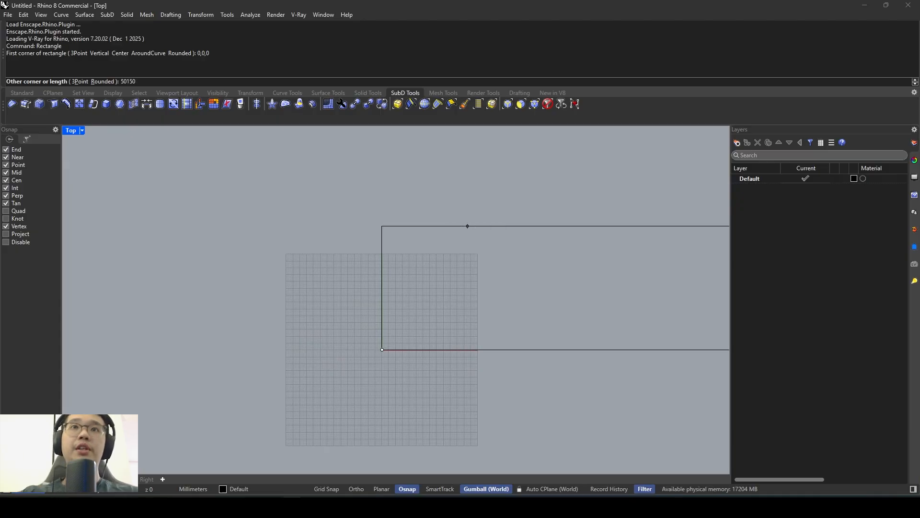
{"action": "scroll", "coordinate": [467, 226], "scroll_direction": "down", "scroll_amount": 6}
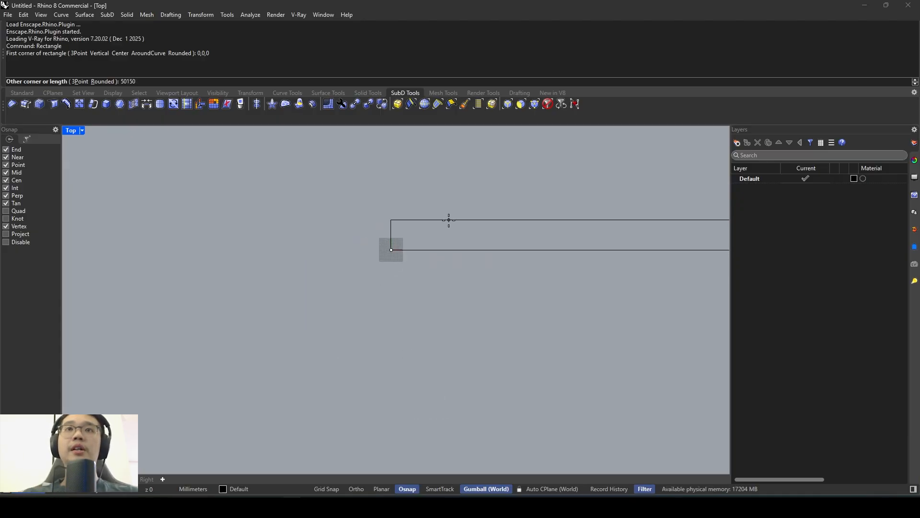
{"action": "key", "text": "BackSpace"}
{"action": "key", "text": "BackSpace"}
{"action": "key", "text": "BackSpace"}
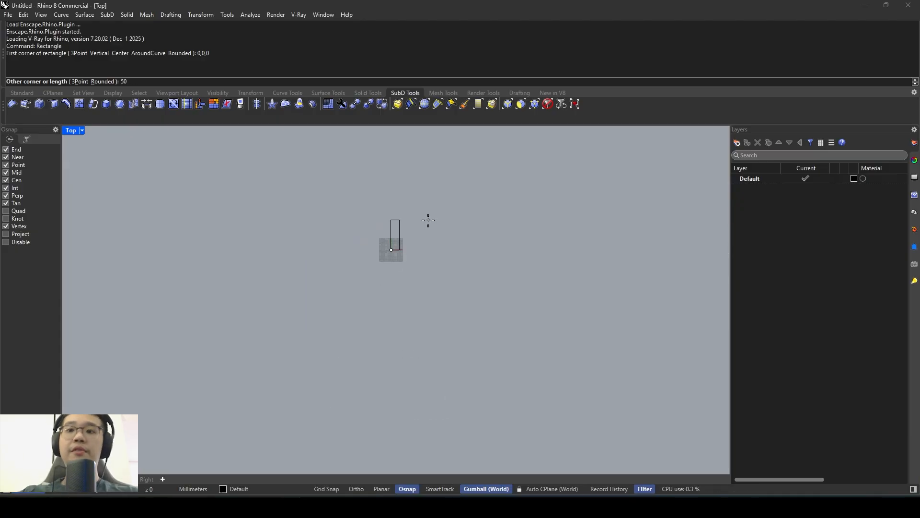
{"action": "key", "text": "Return"}
{"action": "scroll", "coordinate": [428, 220], "scroll_direction": "up", "scroll_amount": 2}
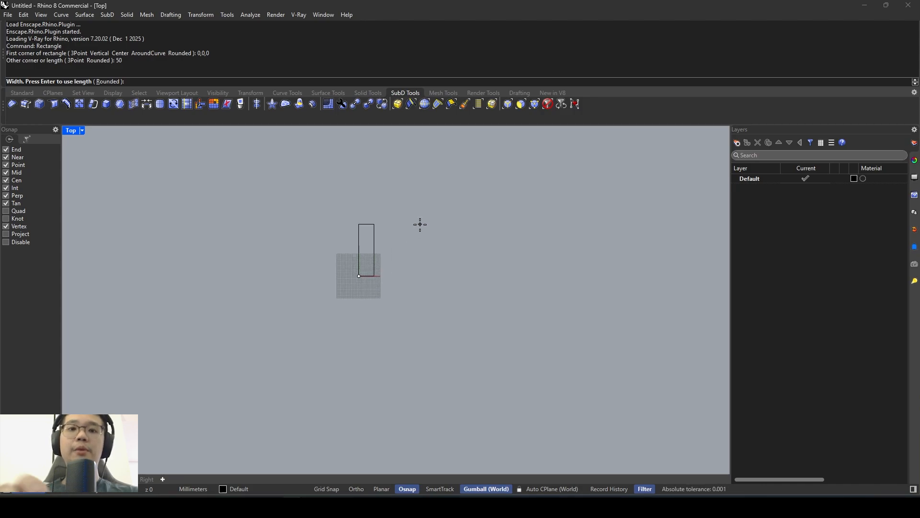
{"action": "key", "text": "Return"}
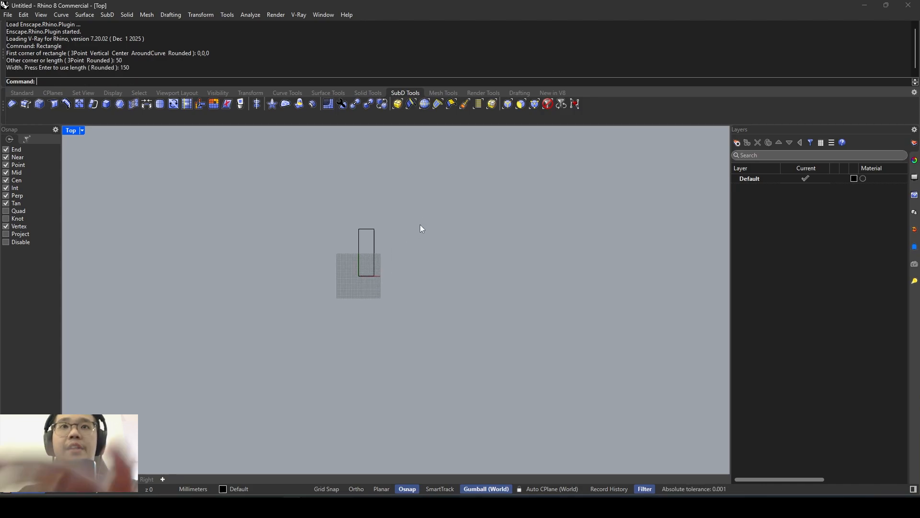
{"action": "scroll", "coordinate": [373, 245], "scroll_direction": "up", "scroll_amount": 5}
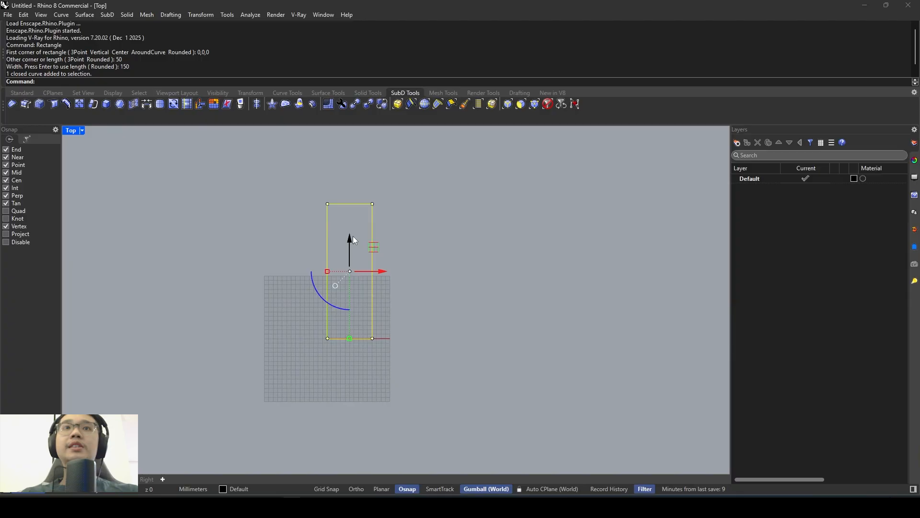
{"action": "right_click_drag", "start_coordinate": [354, 231], "coordinate": [392, 227]}
{"action": "scroll", "coordinate": [393, 229], "scroll_direction": "up", "scroll_amount": 2}
{"action": "left_click", "coordinate": [373, 401]}
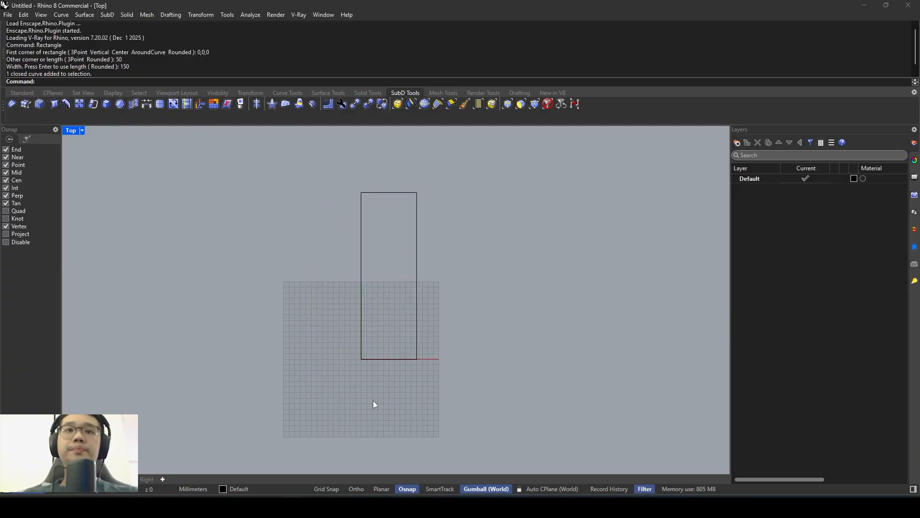
- Switch to the image viewer and examine the timber door frame's stepped moulding in the entrance photo
{"action": "left_click", "coordinate": [334, 506]}
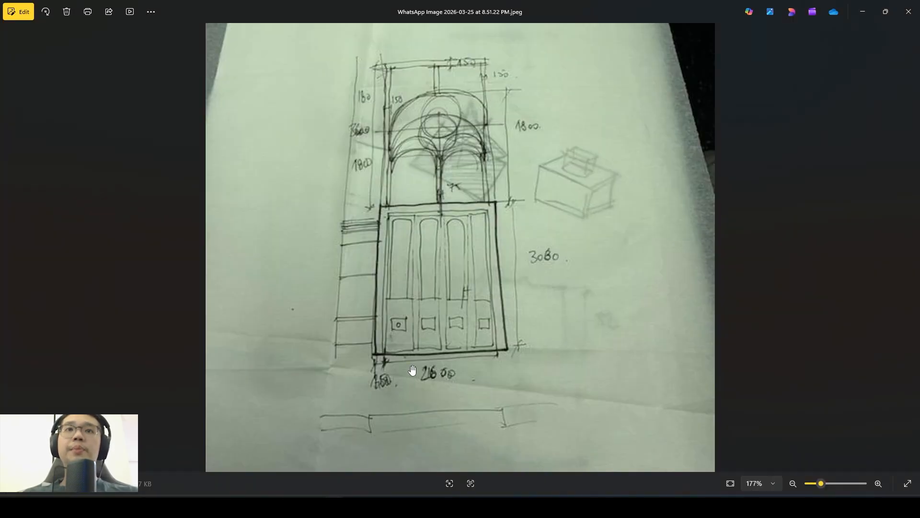
{"action": "scroll", "coordinate": [412, 369], "scroll_direction": "down", "scroll_amount": 3}
{"action": "key", "text": "Left"}
{"action": "scroll", "coordinate": [362, 350], "scroll_direction": "up", "scroll_amount": 3}
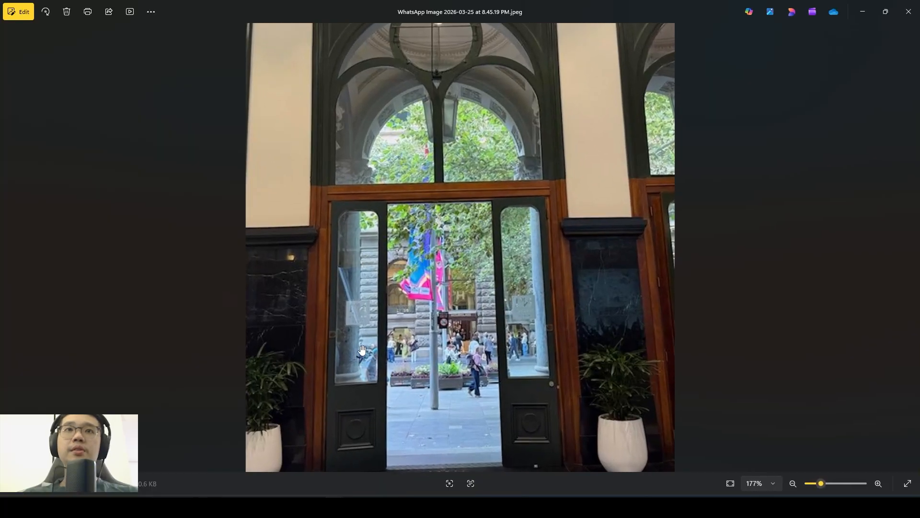
{"action": "scroll", "coordinate": [362, 335], "scroll_direction": "up", "scroll_amount": 3}
{"action": "left_click_drag", "start_coordinate": [330, 311], "coordinate": [269, 371]}
{"action": "scroll", "coordinate": [167, 130], "scroll_direction": "up", "scroll_amount": 2}
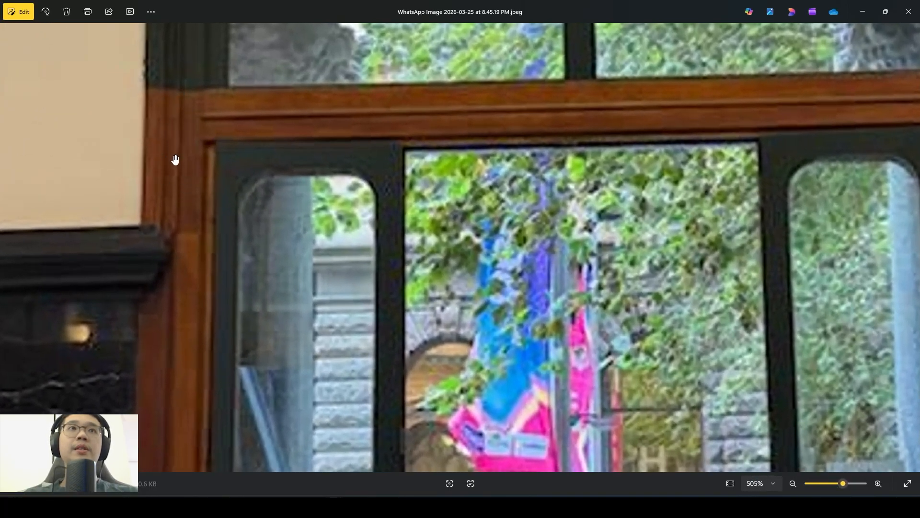
{"action": "scroll", "coordinate": [154, 108], "scroll_direction": "up", "scroll_amount": 1}
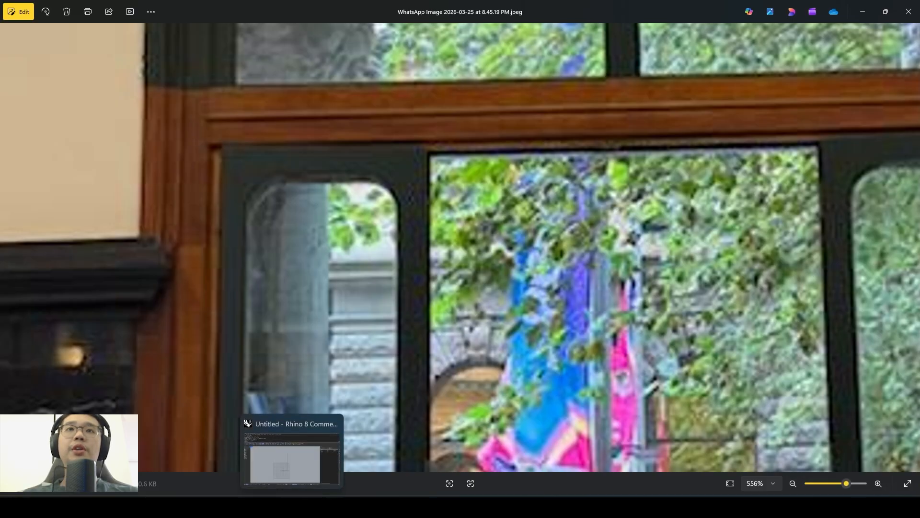
- Back in Rhino, draw a narrow rectangle outward from the 50 by 150 mm rectangle's lower-right corner, shorter than it
{"action": "left_click", "coordinate": [292, 506]}
{"action": "scroll", "coordinate": [444, 331], "scroll_direction": "up", "scroll_amount": 4}
{"action": "type", "text": "Rectangle"}
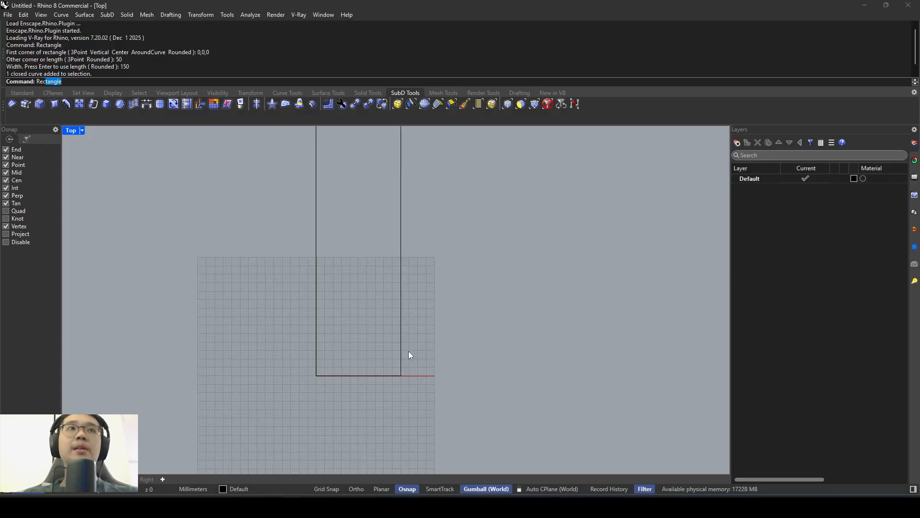
{"action": "key", "text": "Return"}
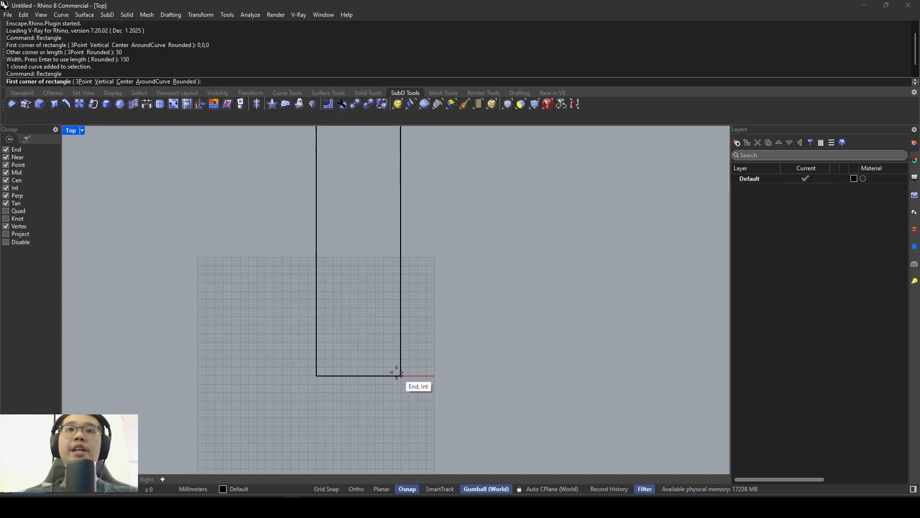
{"action": "left_click", "coordinate": [401, 375]}
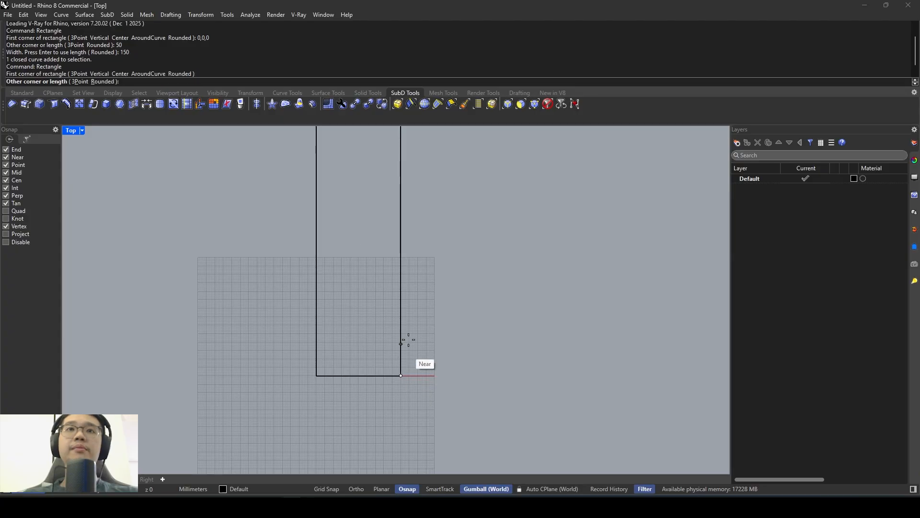
{"action": "left_click", "coordinate": [435, 219]}
{"action": "right_click_drag", "start_coordinate": [425, 220], "coordinate": [439, 276]}
- Stack a smaller, narrower rectangle on the narrow one against the large rectangle's side, reaching about 123 mm above the base
{"action": "key", "text": "Return"}
{"action": "left_click", "coordinate": [415, 275]}
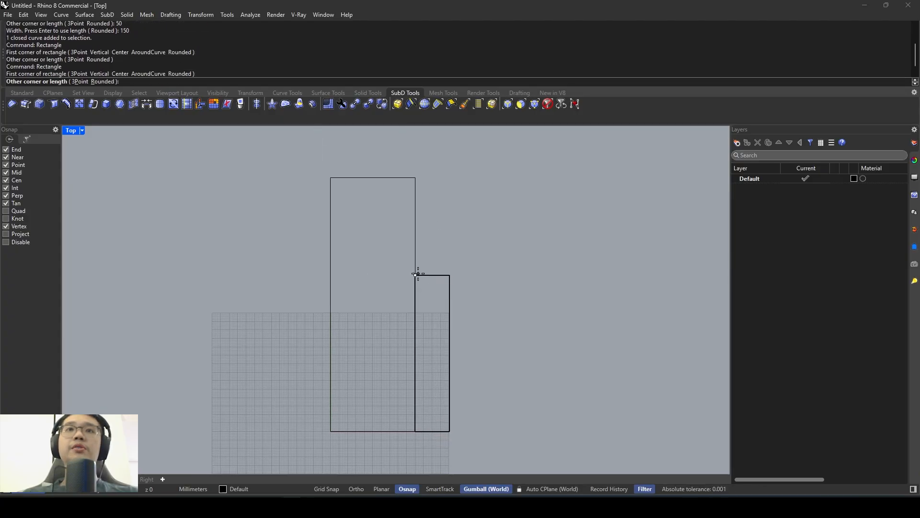
{"action": "left_click", "coordinate": [436, 222]}
{"action": "scroll", "coordinate": [439, 231], "scroll_direction": "down", "scroll_amount": 3}
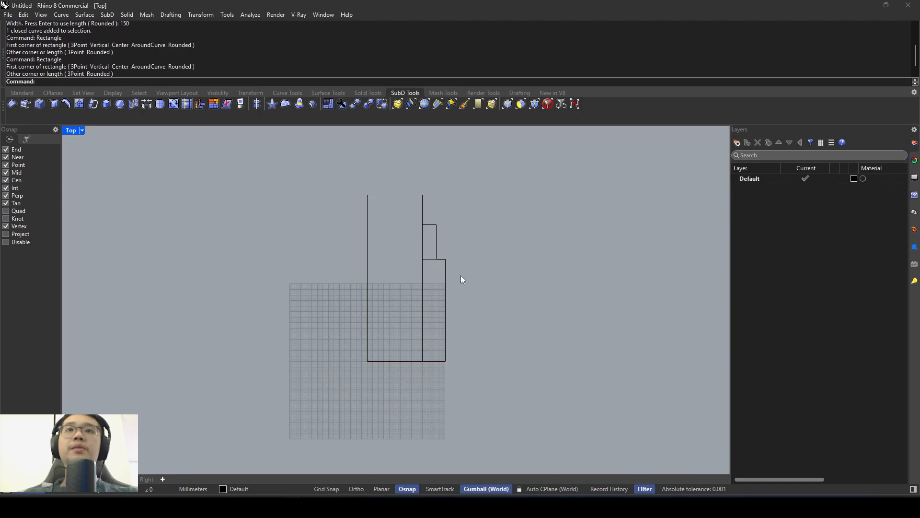
- Shorten the two stacked rectangles with Scale1D from their lower inner corner, scaling the large rectangle's 150 mm reference height to about 123 mm
{"action": "scroll", "coordinate": [466, 288], "scroll_direction": "up", "scroll_amount": 2}
{"action": "left_click_drag", "start_coordinate": [470, 306], "coordinate": [427, 231]}
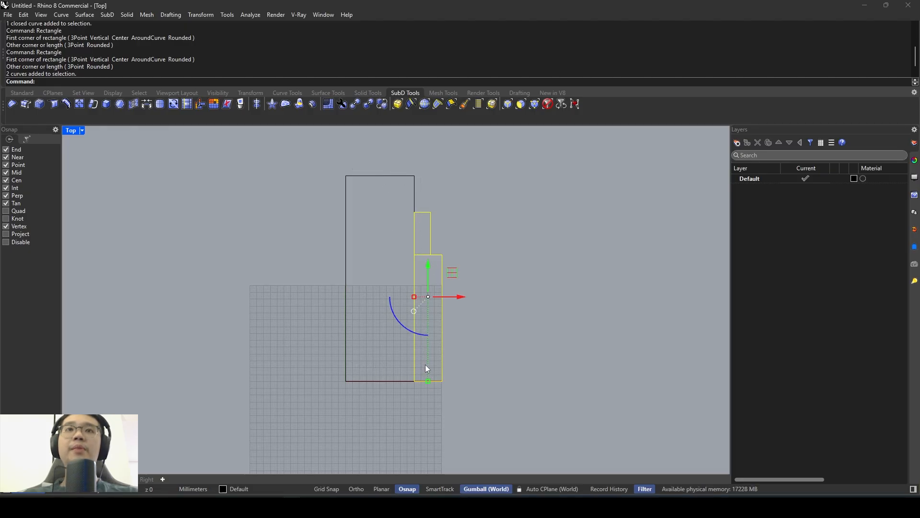
{"action": "type", "text": "Scale"}
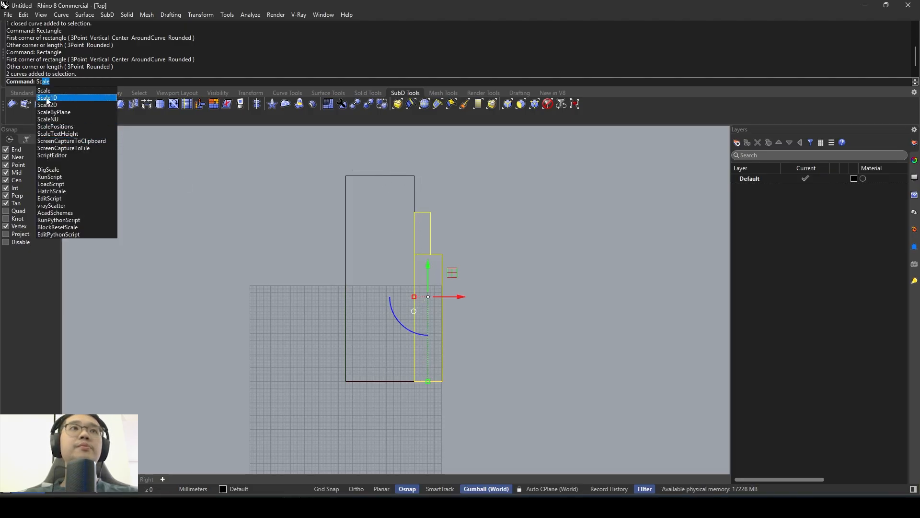
{"action": "left_click", "coordinate": [45, 99]}
{"action": "left_click", "coordinate": [414, 380]}
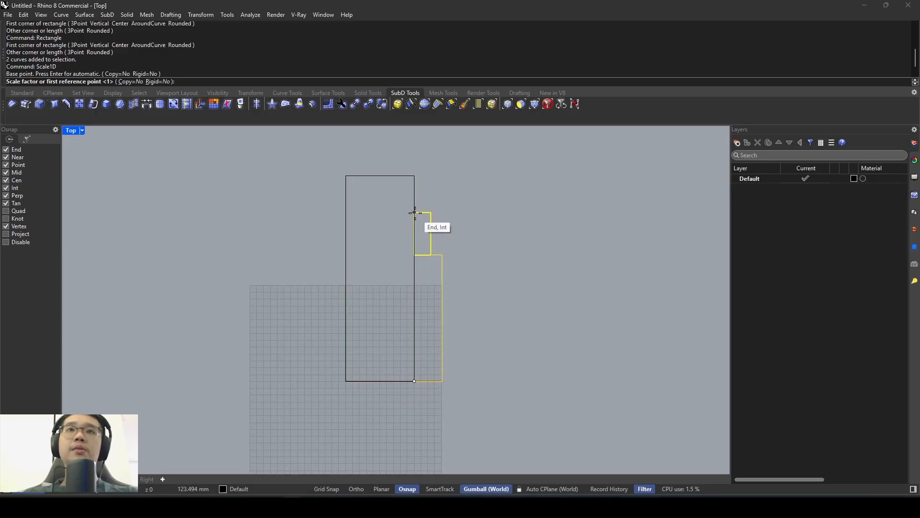
{"action": "left_click", "coordinate": [414, 212]}
{"action": "left_click", "coordinate": [419, 241]}
{"action": "key", "text": "Return"}
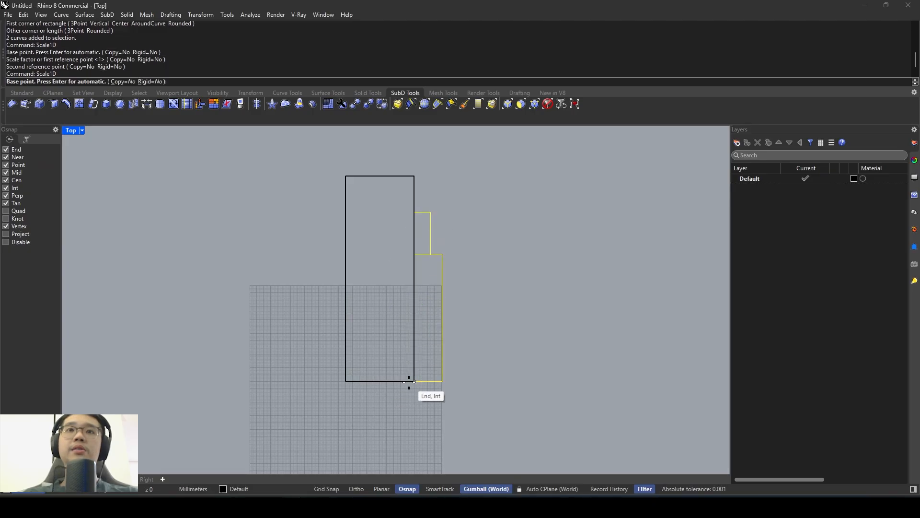
{"action": "left_click", "coordinate": [414, 381]}
{"action": "left_click", "coordinate": [415, 175]}
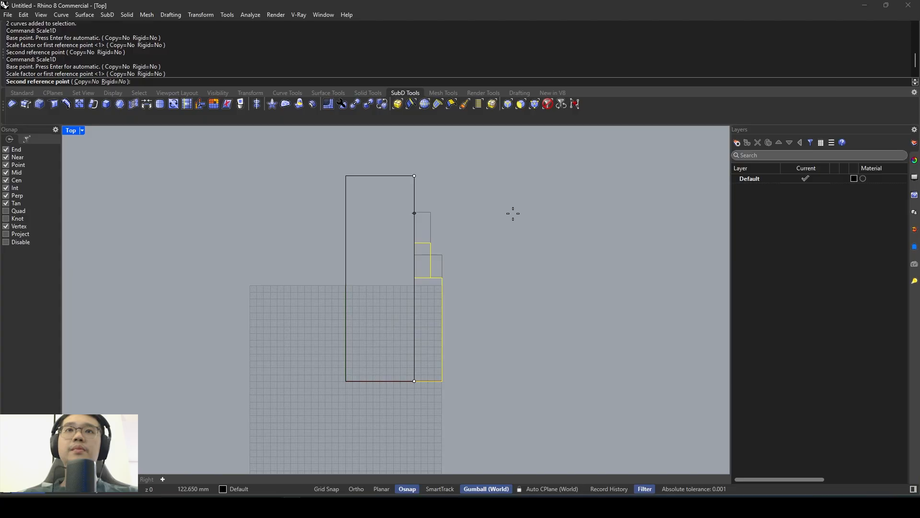
{"action": "left_click", "coordinate": [513, 214]}
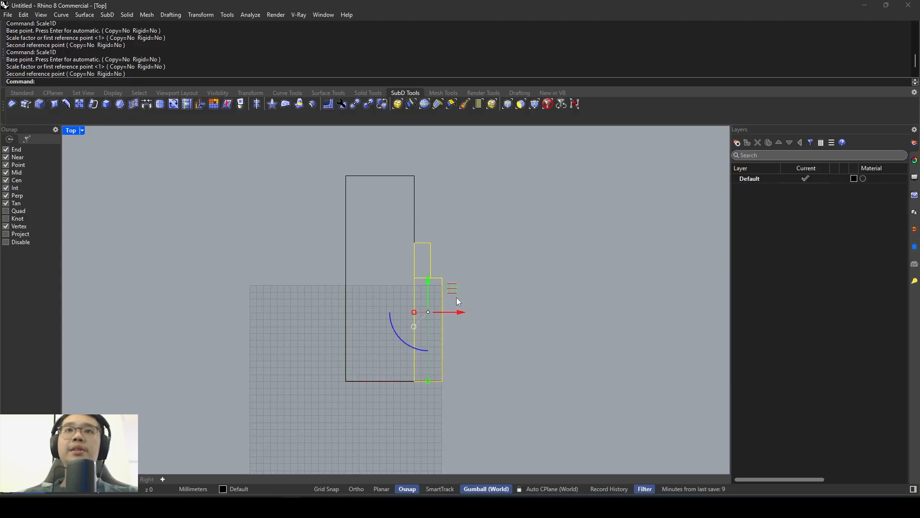
- Shorten the larger lower side rectangle to a height of about 54 mm with Scale1D from its lower inner corner
{"action": "left_click", "coordinate": [443, 303]}
{"action": "key", "text": "Return"}
{"action": "left_click", "coordinate": [415, 381]}
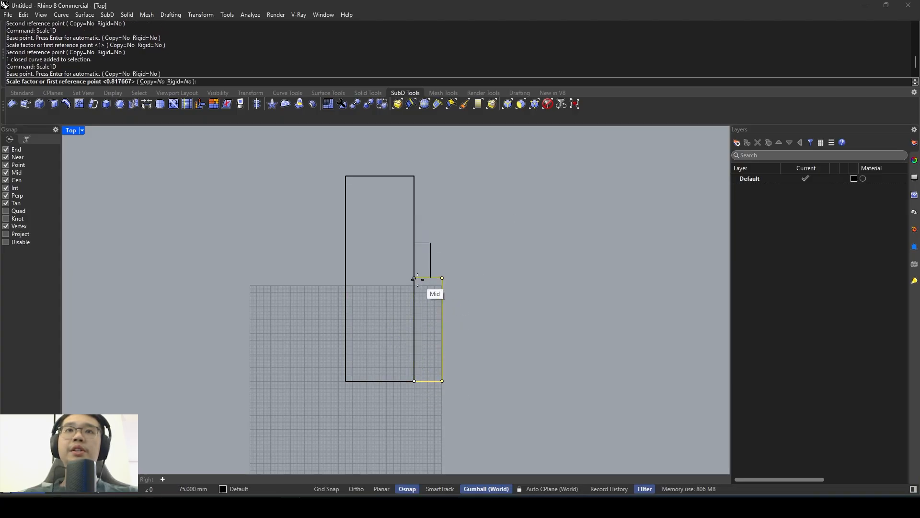
{"action": "left_click", "coordinate": [414, 278]}
{"action": "left_click", "coordinate": [492, 307]}
- Stretch the small upper rectangle downward with Scale1D from its top edge until it meets the lower rectangle's top edge
{"action": "left_click", "coordinate": [422, 278]}
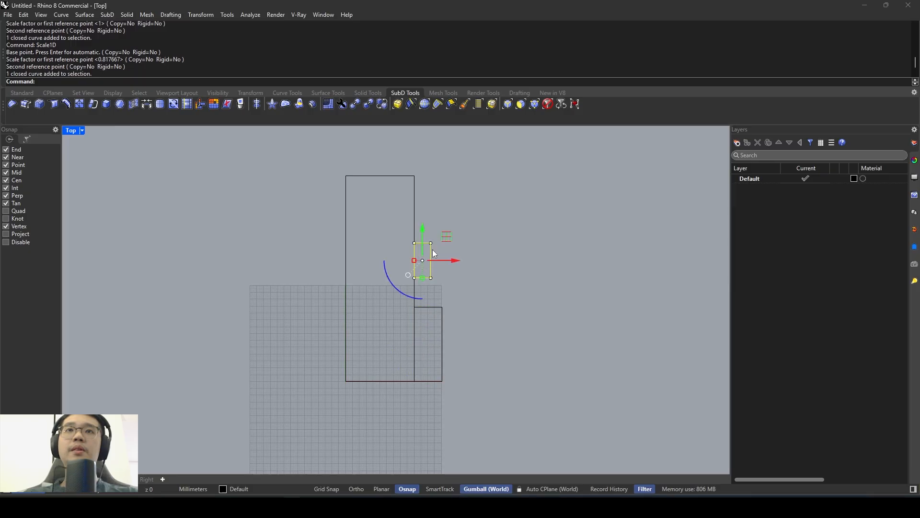
{"action": "key", "text": "Return"}
{"action": "left_click", "coordinate": [431, 243]}
{"action": "left_click", "coordinate": [431, 277]}
{"action": "left_click", "coordinate": [431, 306]}
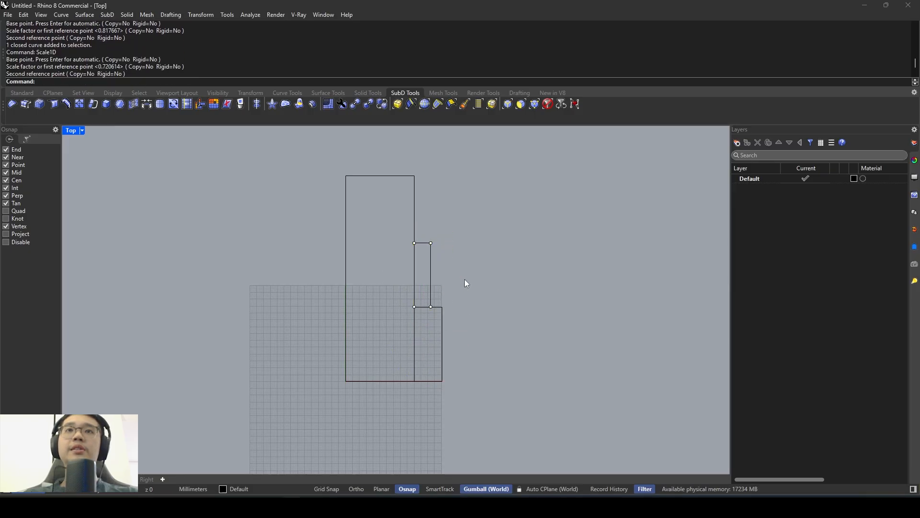
- Narrow both stacked rectangles with Scale1D from the large rectangle's side, reducing the lower one to the upper one's width of about 12 mm
{"action": "scroll", "coordinate": [464, 279], "scroll_direction": "down", "scroll_amount": 3}
{"action": "scroll", "coordinate": [468, 275], "scroll_direction": "up", "scroll_amount": 2}
{"action": "left_click_drag", "start_coordinate": [475, 344], "coordinate": [426, 292]}
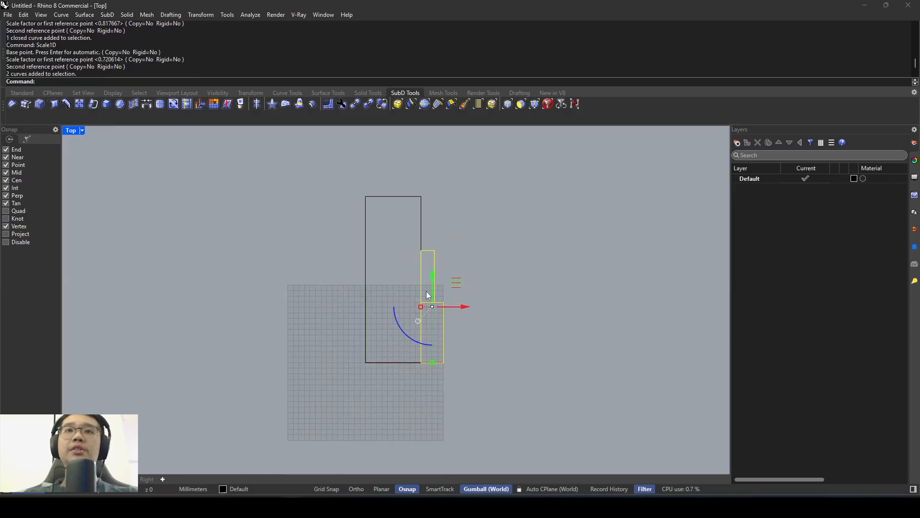
{"action": "type", "text": "Scale1D"}
{"action": "key", "text": "Return"}
{"action": "left_click", "coordinate": [422, 303]}
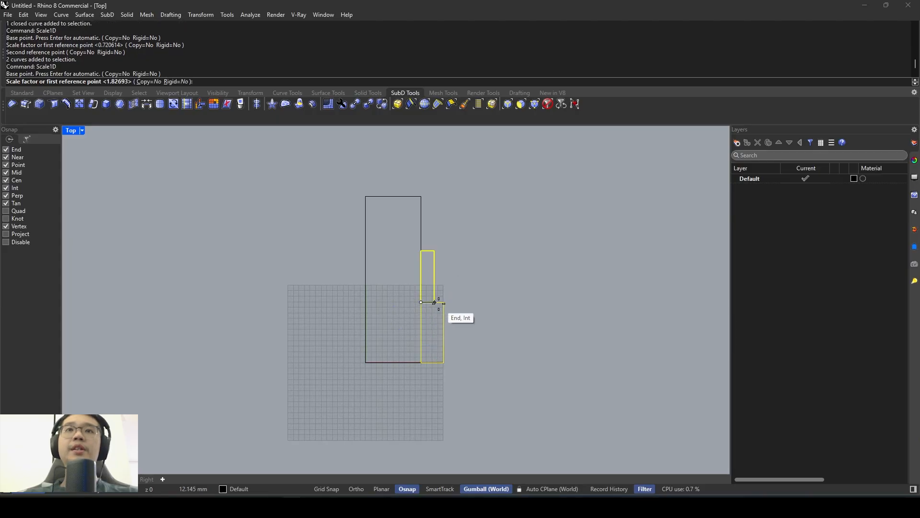
{"action": "left_click", "coordinate": [445, 304]}
{"action": "scroll", "coordinate": [445, 304], "scroll_direction": "up", "scroll_amount": 2}
{"action": "scroll", "coordinate": [443, 303], "scroll_direction": "up", "scroll_amount": 2}
{"action": "left_click", "coordinate": [432, 303]}
{"action": "key", "text": "Escape"}
{"action": "scroll", "coordinate": [433, 300], "scroll_direction": "down", "scroll_amount": 3}
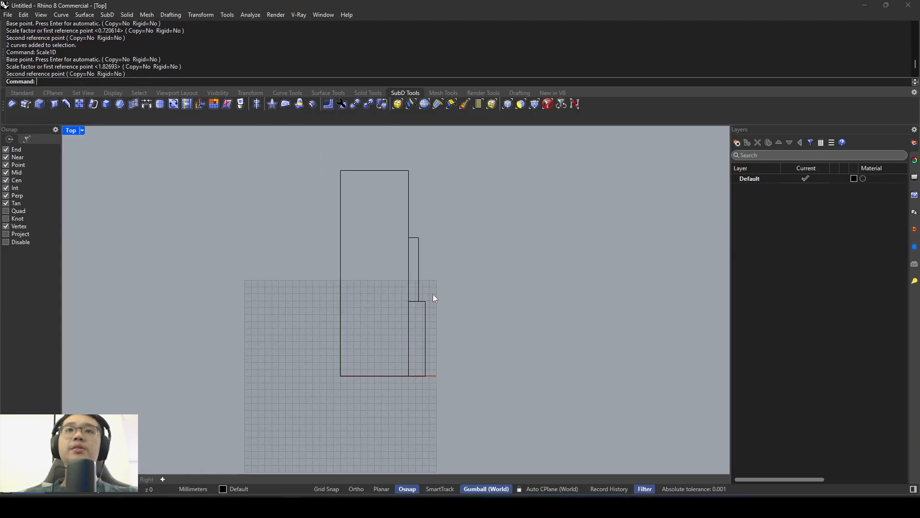
- Mirror the two stacked side rectangles across the large rectangle's vertical centreline, keeping the originals
{"action": "right_click_drag", "start_coordinate": [439, 321], "coordinate": [458, 324]}
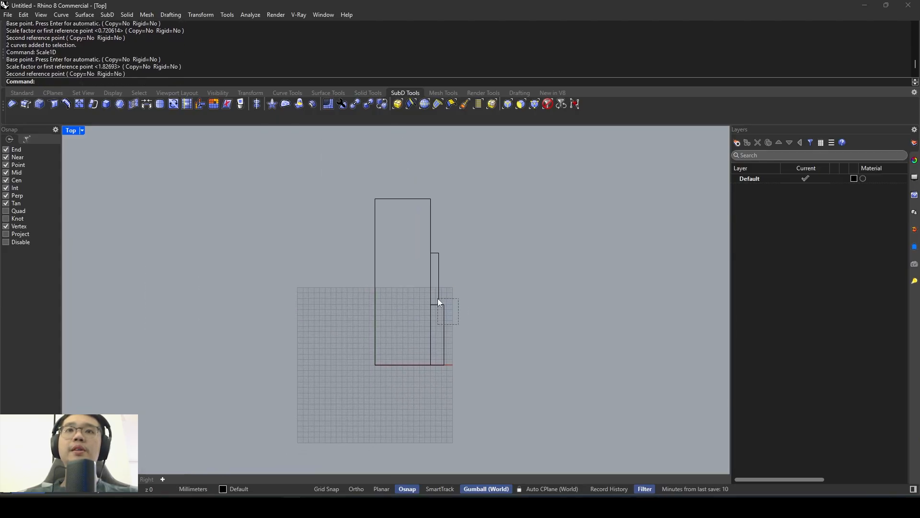
{"action": "left_click_drag", "start_coordinate": [438, 299], "coordinate": [438, 299]}
{"action": "key", "text": "Return"}
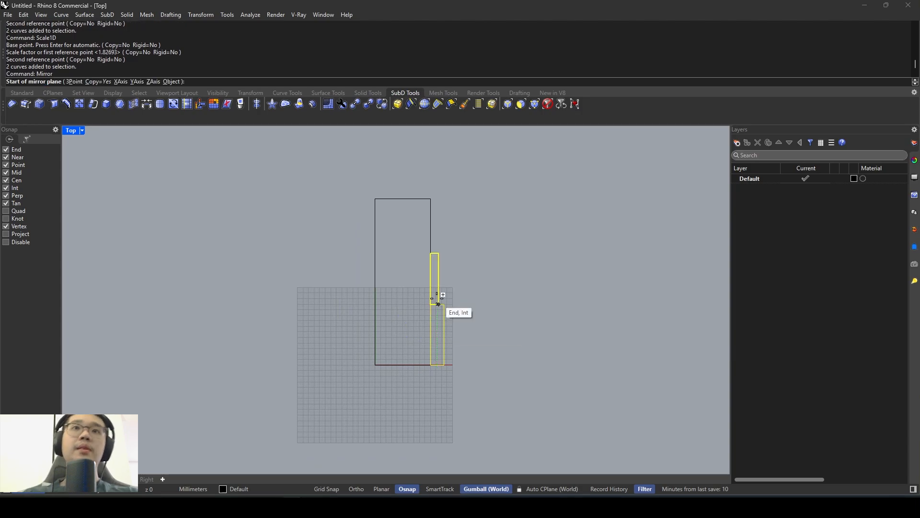
{"action": "left_click", "coordinate": [403, 199]}
{"action": "left_click", "coordinate": [422, 164]}
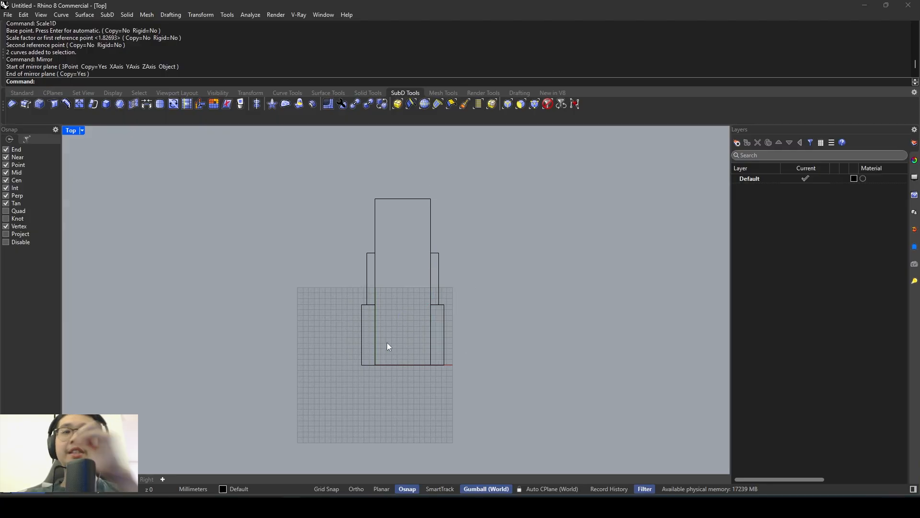
- Merge all five rectangles into one closed stepped outline with CurveBoolean, with Combine Regions on and the input curves kept
{"action": "left_click_drag", "start_coordinate": [311, 394], "coordinate": [497, 187]}
{"action": "key", "text": "Escape"}
{"action": "left_click_drag", "start_coordinate": [501, 399], "coordinate": [333, 187]}
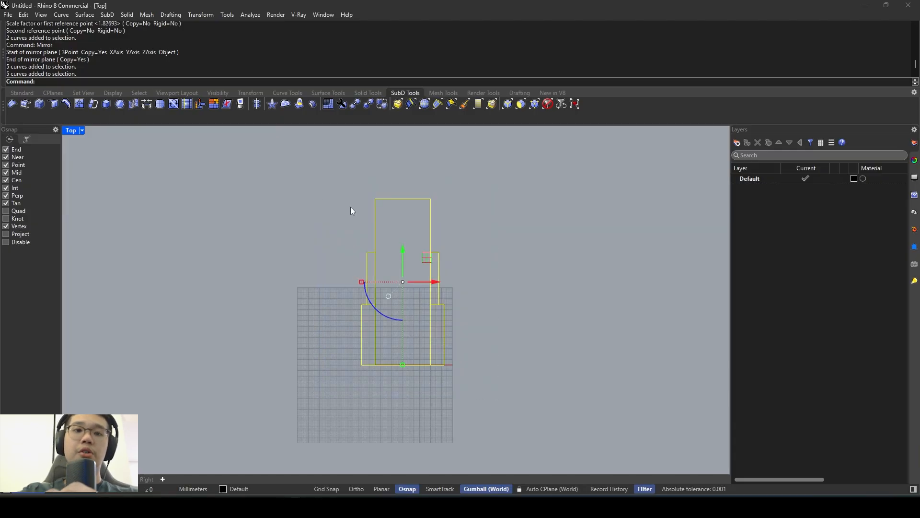
{"action": "type", "text": "curveboolean"}
{"action": "key", "text": "Return"}
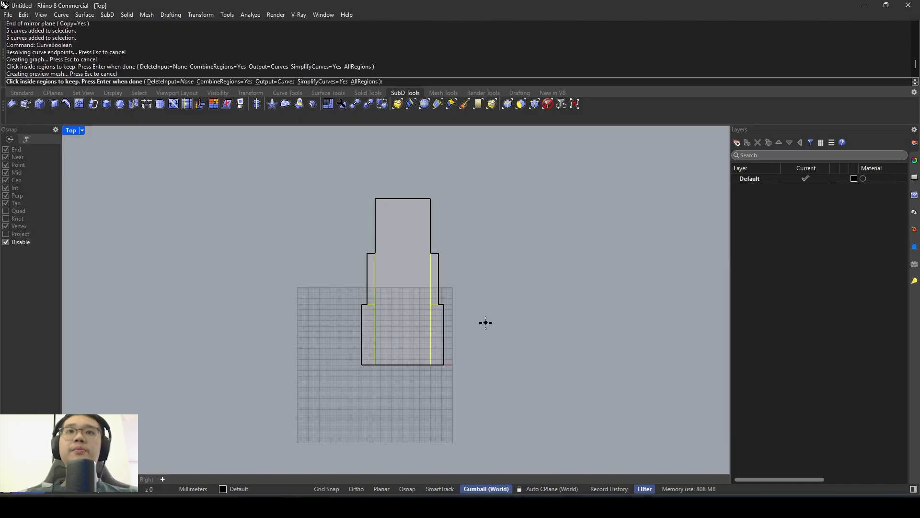
{"action": "key", "text": "Return"}
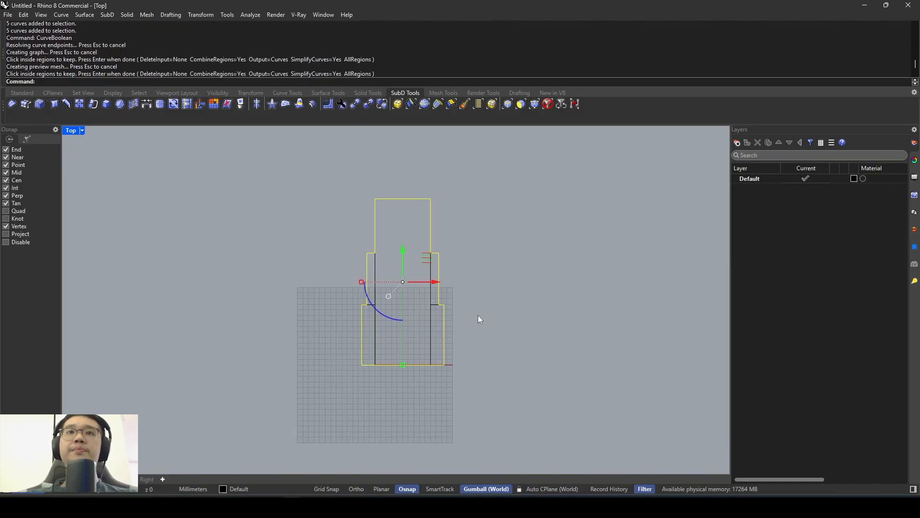
{"action": "key", "text": "Escape"}
- Delete the five original rectangles, keeping only the merged stepped outline
{"action": "scroll", "coordinate": [432, 301], "scroll_direction": "up", "scroll_amount": 4}
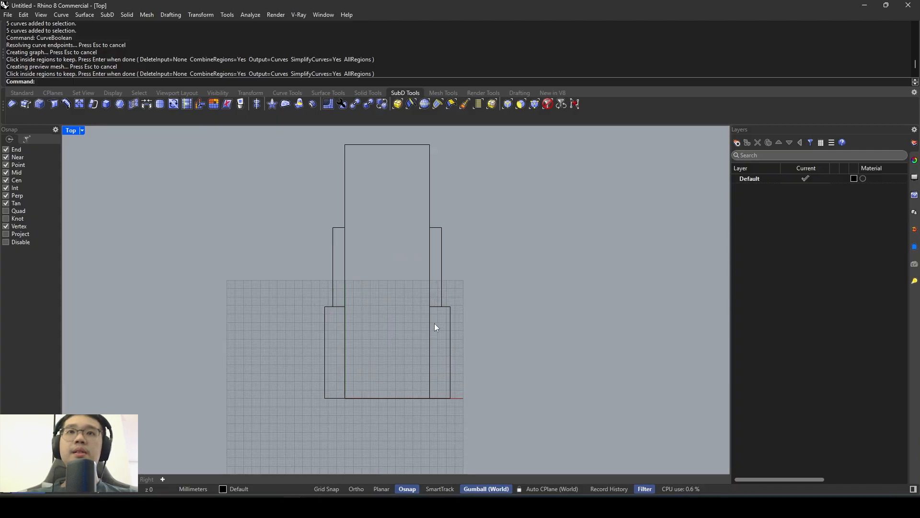
{"action": "left_click_drag", "start_coordinate": [434, 323], "coordinate": [342, 291]}
{"action": "key", "text": "Delete"}
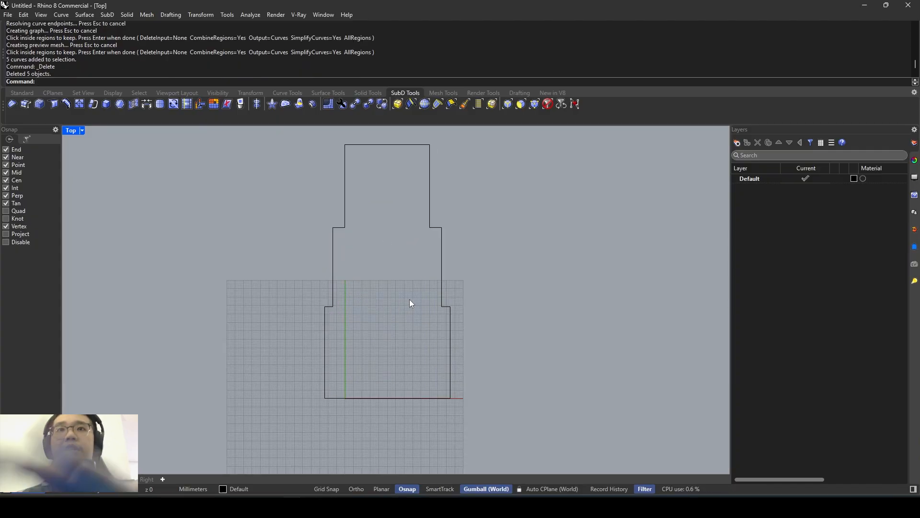
{"action": "scroll", "coordinate": [413, 298], "scroll_direction": "down", "scroll_amount": 3}
{"action": "scroll", "coordinate": [445, 285], "scroll_direction": "up", "scroll_amount": 3}
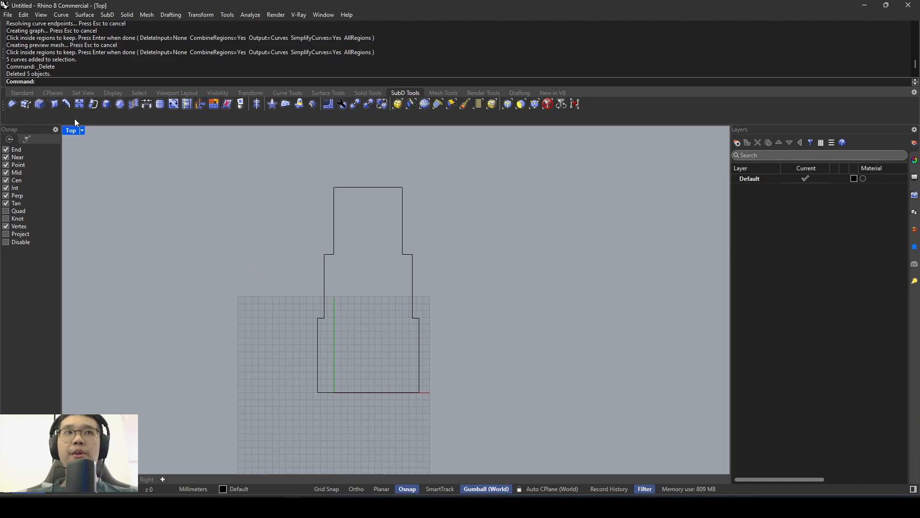
- Maximize the Perspective viewport and view the stepped profile at an angle
{"action": "double_click", "coordinate": [68, 132]}
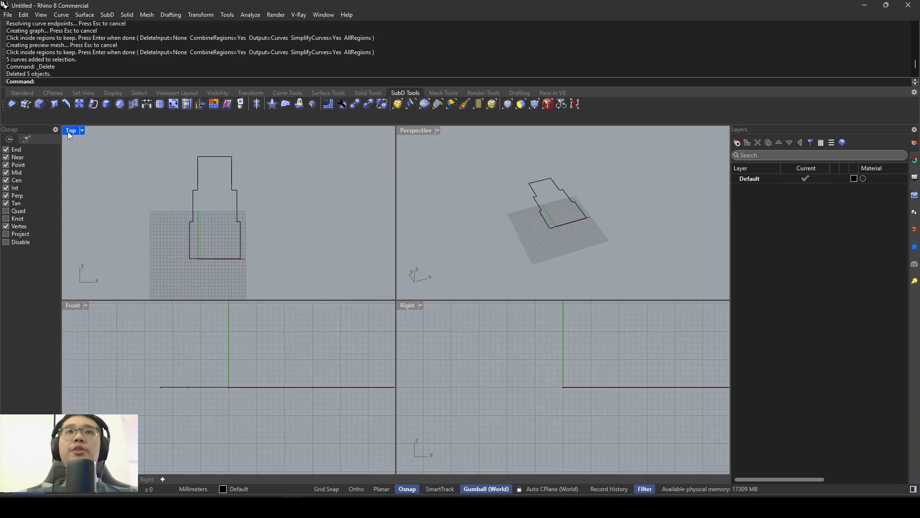
{"action": "double_click", "coordinate": [404, 131]}
{"action": "scroll", "coordinate": [431, 215], "scroll_direction": "down", "scroll_amount": 9}
{"action": "right_click_drag", "start_coordinate": [437, 216], "coordinate": [349, 292]}
{"action": "left_click", "coordinate": [370, 322]}
{"action": "right_click_drag", "start_coordinate": [421, 322], "coordinate": [380, 308]}
- Extrude the stepped profile freehand upward with the gumball as a trial post
{"action": "key", "text": "F10"}
{"action": "left_click", "coordinate": [357, 359]}
{"action": "scroll", "coordinate": [288, 358], "scroll_direction": "up", "scroll_amount": 2}
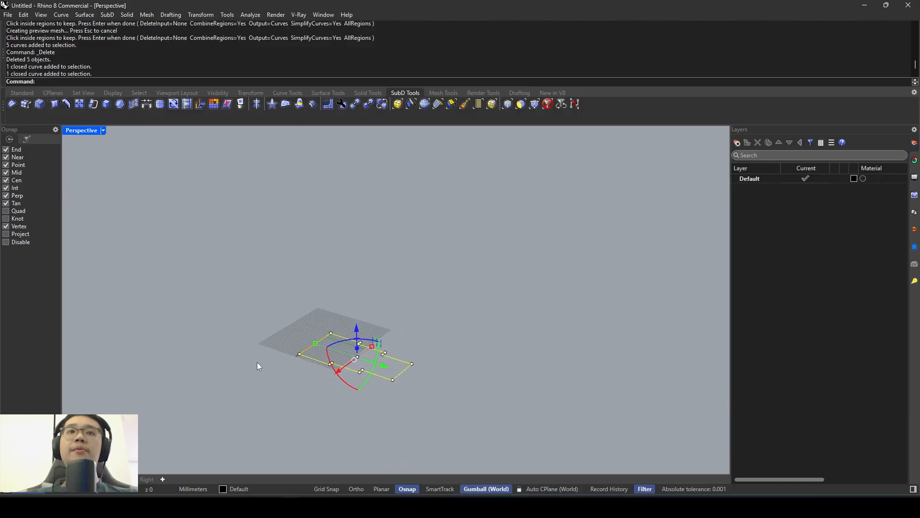
{"action": "left_click_drag", "start_coordinate": [357, 350], "coordinate": [354, 207]}
- Set the Perspective view to Shaded display and undo the freehand extrusion
{"action": "left_click", "coordinate": [103, 130]}
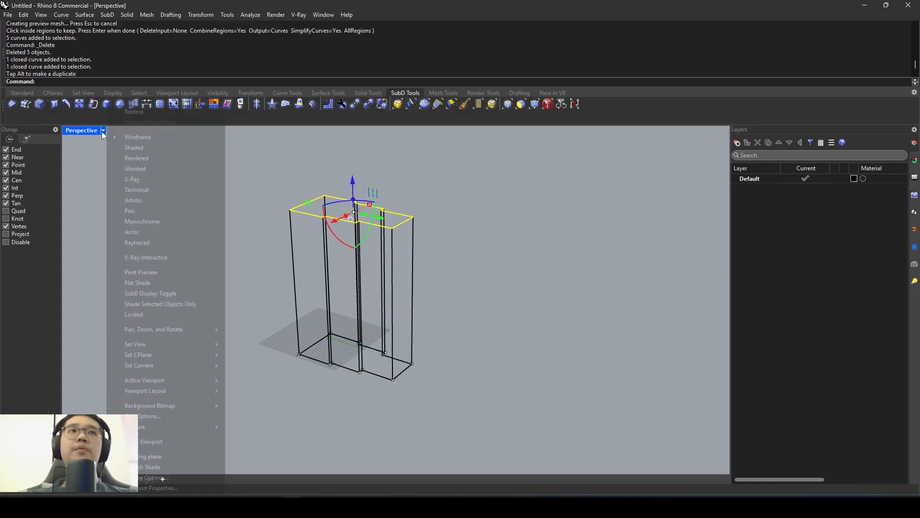
{"action": "left_click", "coordinate": [126, 148]}
{"action": "mouse_move", "coordinate": [425, 243]}
{"action": "right_mouse_down"}
{"action": "mouse_move", "coordinate": [411, 237]}
{"action": "mouse_move", "coordinate": [294, 254]}
{"action": "mouse_move", "coordinate": [431, 244]}
{"action": "right_mouse_up"}
{"action": "key", "text": "ctrl+z"}
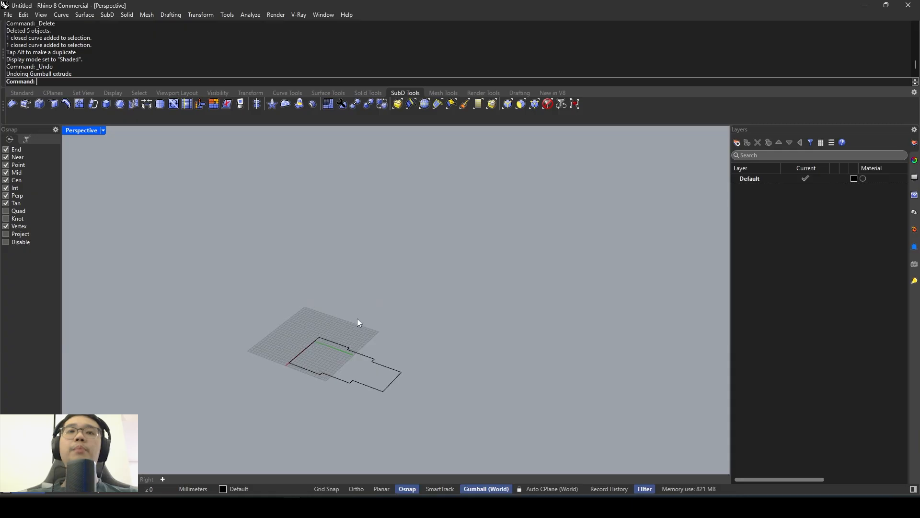
- Switch to the image viewer, go from the entrance photo to the dimensioned sketch, and examine the height marked beside the door frame
{"action": "left_click", "coordinate": [335, 506]}
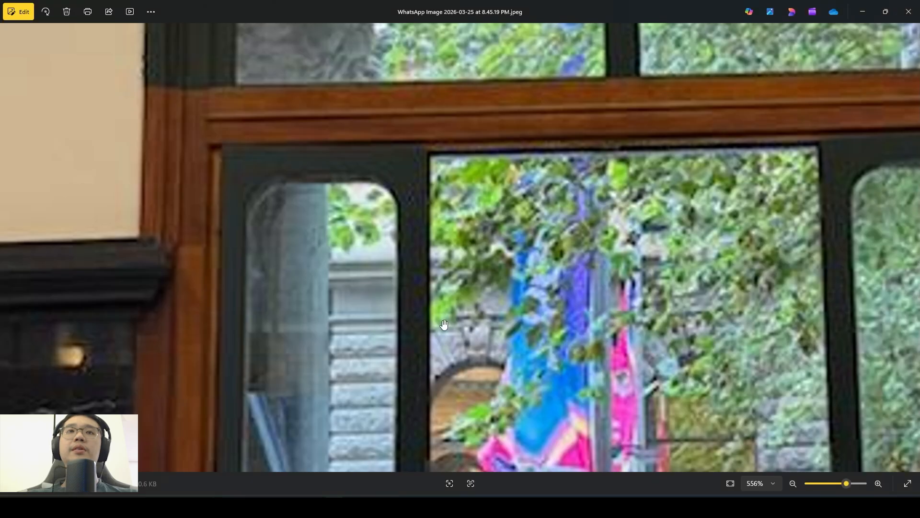
{"action": "scroll", "coordinate": [324, 245], "scroll_direction": "down", "scroll_amount": 6}
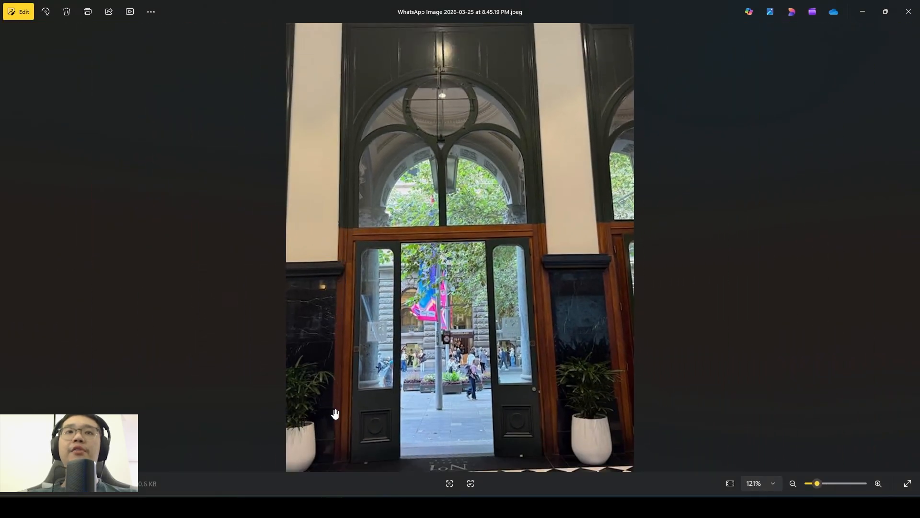
{"action": "key", "text": "Right"}
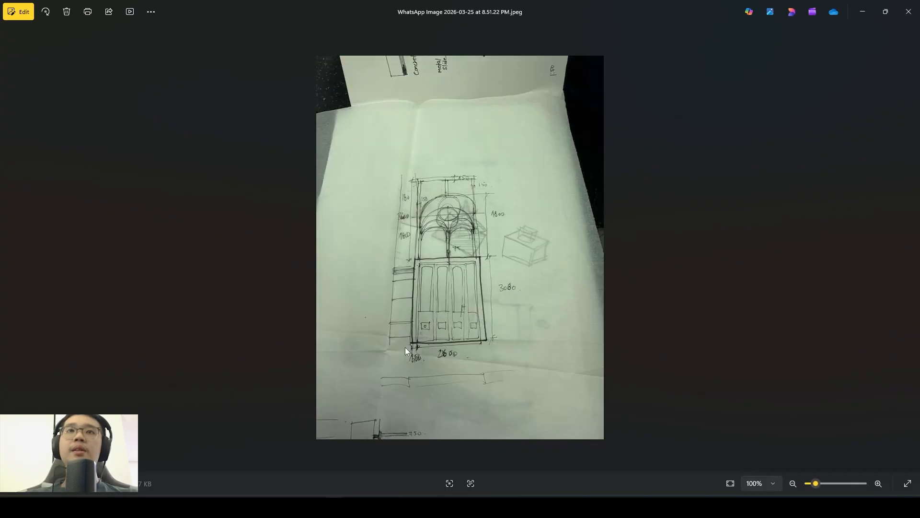
{"action": "scroll", "coordinate": [481, 309], "scroll_direction": "up", "scroll_amount": 5}
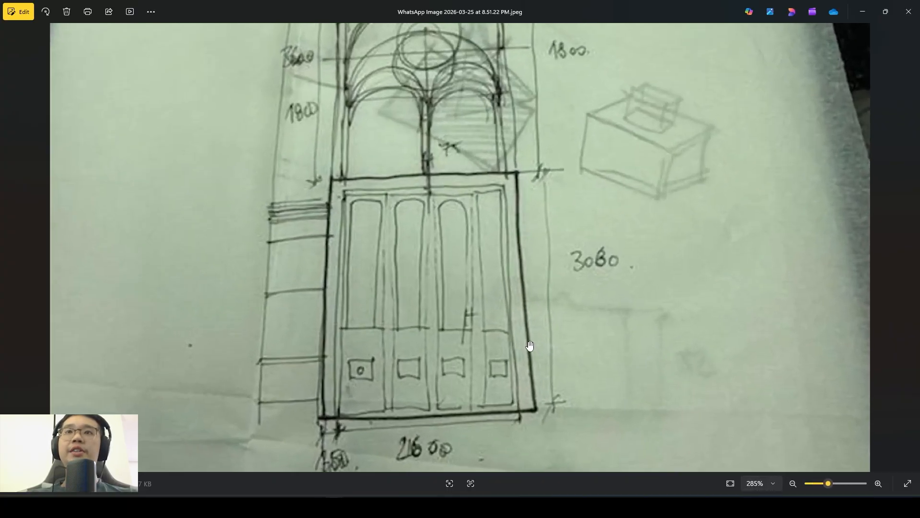
{"action": "scroll", "coordinate": [588, 279], "scroll_direction": "up", "scroll_amount": 4}
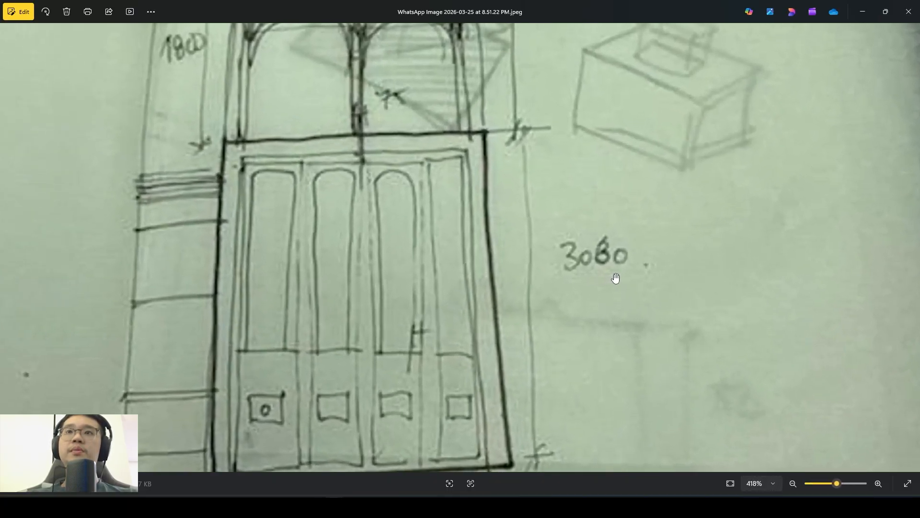
{"action": "scroll", "coordinate": [562, 267], "scroll_direction": "down", "scroll_amount": 3}
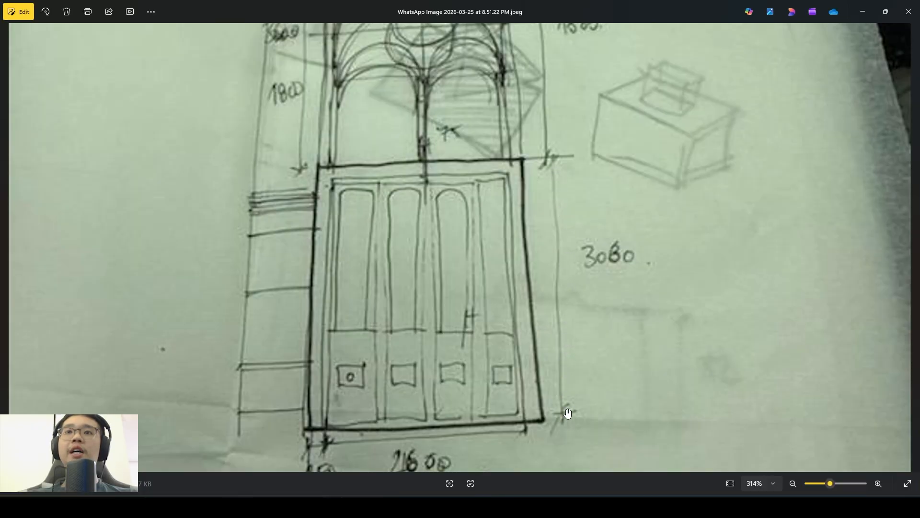
- Back in Rhino, extrude the stepped profile 3060 mm upward with the gumball to form the frame post
{"action": "left_click", "coordinate": [334, 507]}
{"action": "left_click", "coordinate": [379, 365]}
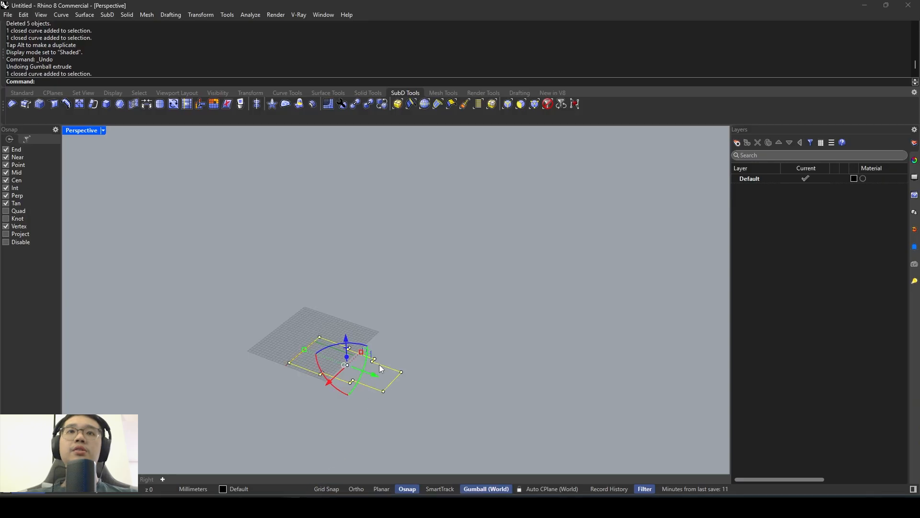
{"action": "right_click_drag", "start_coordinate": [379, 365], "coordinate": [385, 319]}
{"action": "right_click_drag", "start_coordinate": [376, 352], "coordinate": [390, 327]}
{"action": "scroll", "coordinate": [372, 363], "scroll_direction": "up", "scroll_amount": 4}
{"action": "left_click", "coordinate": [380, 360]}
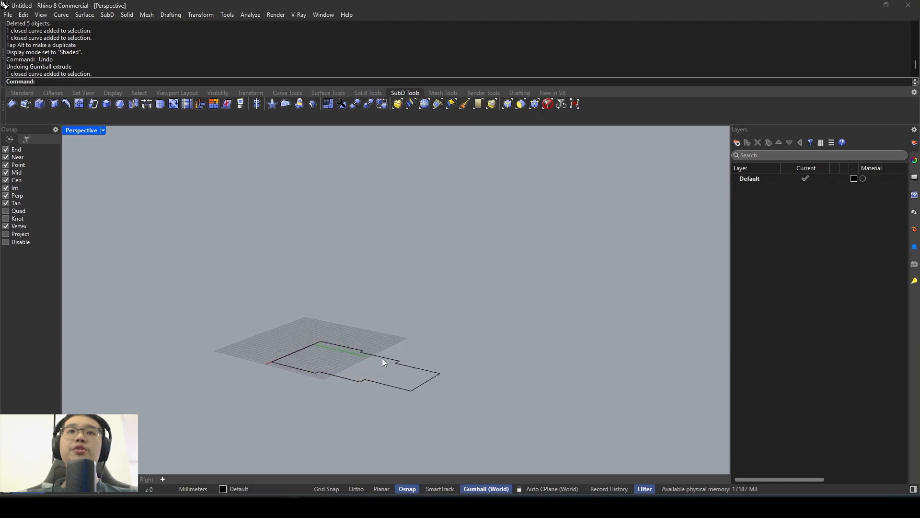
{"action": "left_click", "coordinate": [382, 359]}
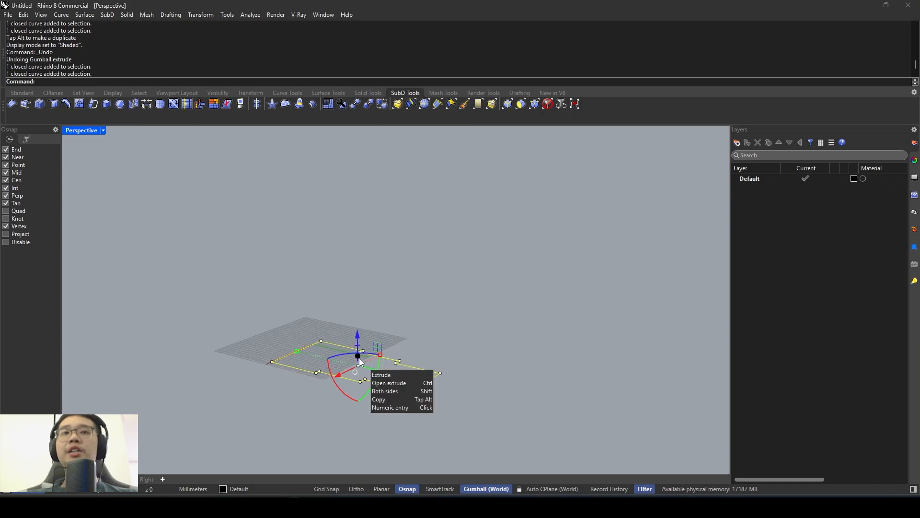
{"action": "left_click", "coordinate": [359, 358]}
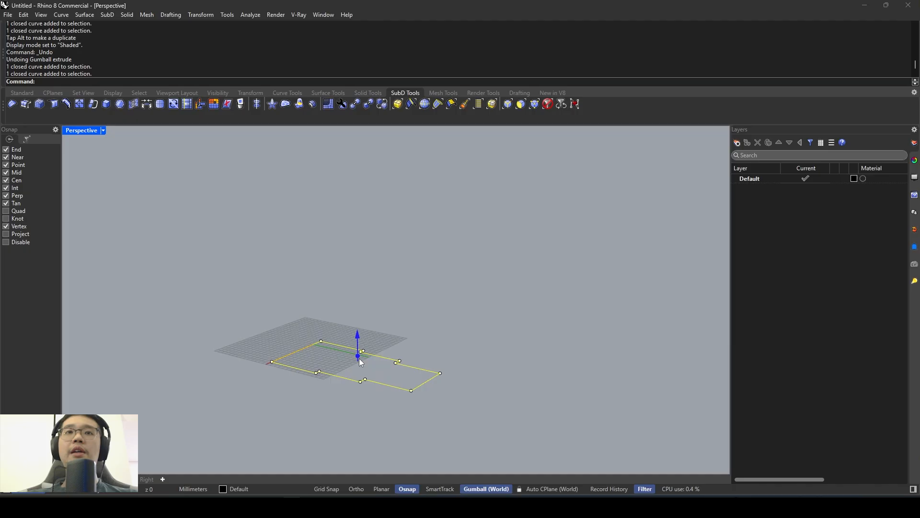
{"action": "type", "text": "3060"}
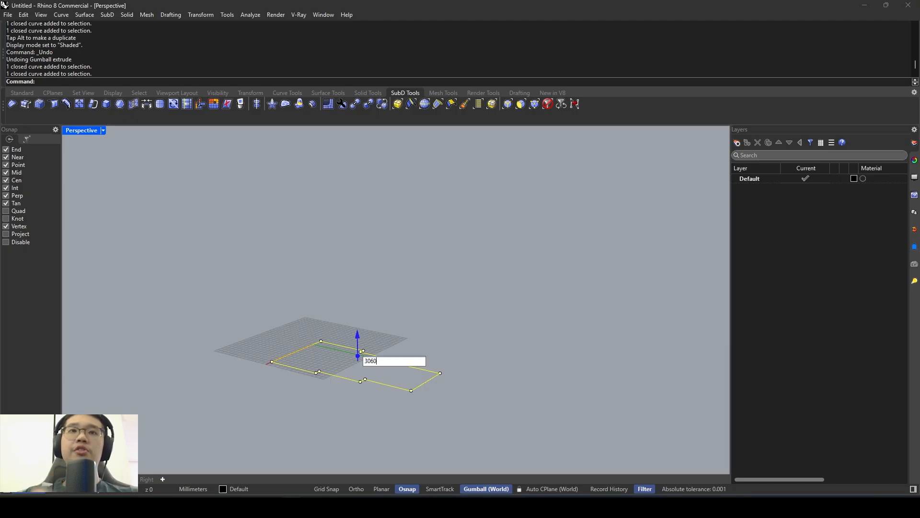
{"action": "key", "text": "Return"}
- Inspect the extruded frame post along its full height from several angles, and select it
{"action": "scroll", "coordinate": [386, 348], "scroll_direction": "down", "scroll_amount": 8}
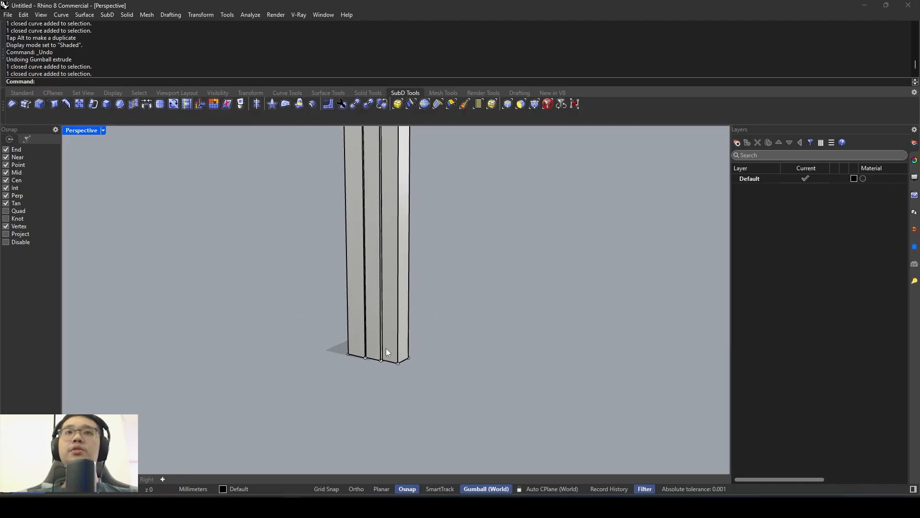
{"action": "right_click_drag", "start_coordinate": [403, 276], "coordinate": [358, 346], "text": "shift"}
{"action": "scroll", "coordinate": [357, 346], "scroll_direction": "down", "scroll_amount": 5}
{"action": "right_click_drag", "start_coordinate": [377, 282], "coordinate": [395, 310], "text": "shift"}
{"action": "scroll", "coordinate": [395, 311], "scroll_direction": "down", "scroll_amount": 4}
{"action": "scroll", "coordinate": [399, 330], "scroll_direction": "up", "scroll_amount": 2}
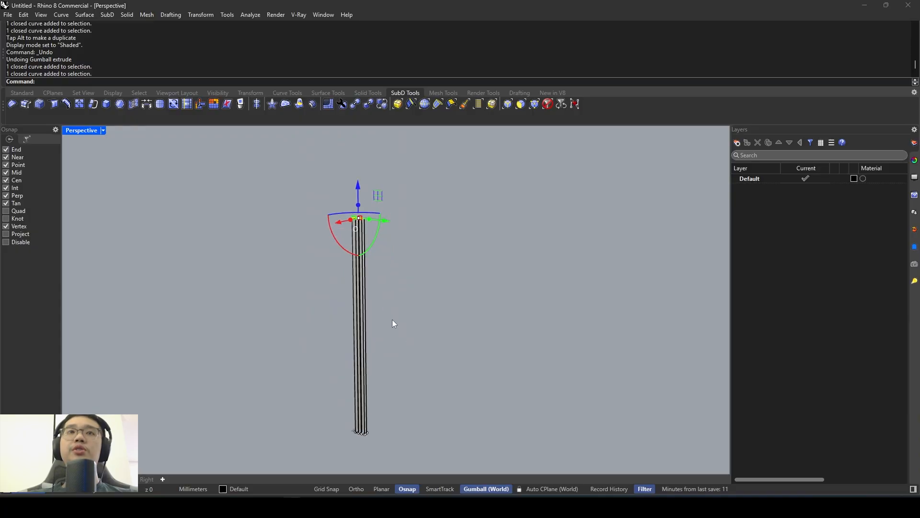
{"action": "right_click_drag", "start_coordinate": [359, 229], "coordinate": [391, 253]}
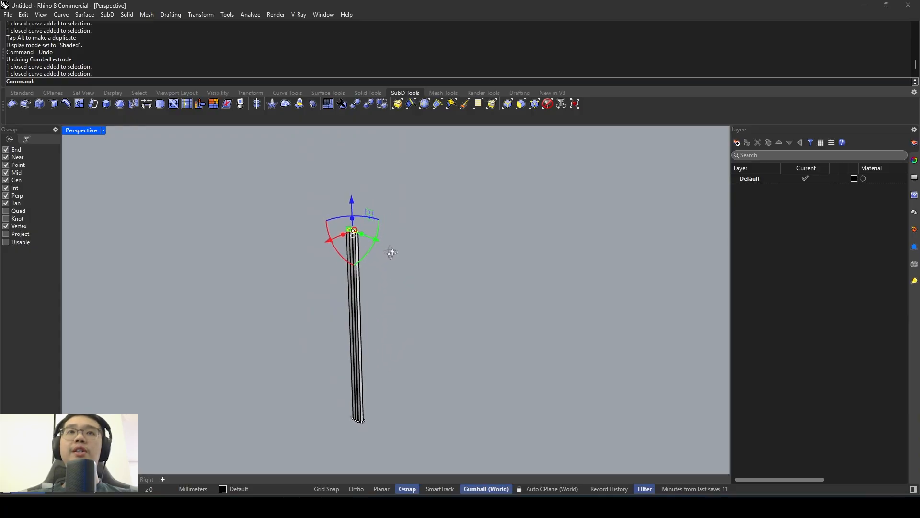
{"action": "left_click", "coordinate": [395, 295]}
{"action": "right_click_drag", "start_coordinate": [395, 295], "coordinate": [334, 294]}
{"action": "left_click", "coordinate": [334, 294]}
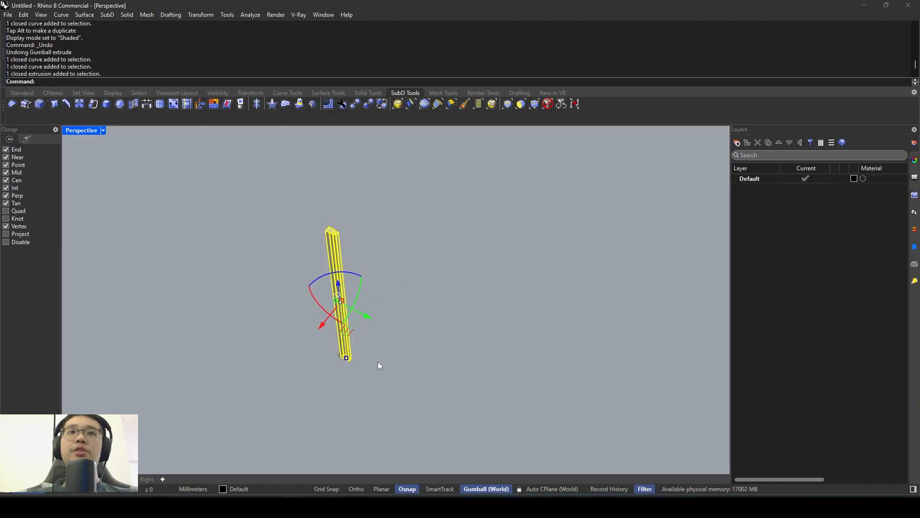
{"action": "scroll", "coordinate": [377, 376], "scroll_direction": "up", "scroll_amount": 2}
- Switch to the image viewer and compare the entrance photo with the dimensioned sketch, examining the door frame and its bottom width dimension
{"action": "left_click", "coordinate": [334, 507]}
{"action": "scroll", "coordinate": [394, 350], "scroll_direction": "down", "scroll_amount": 5}
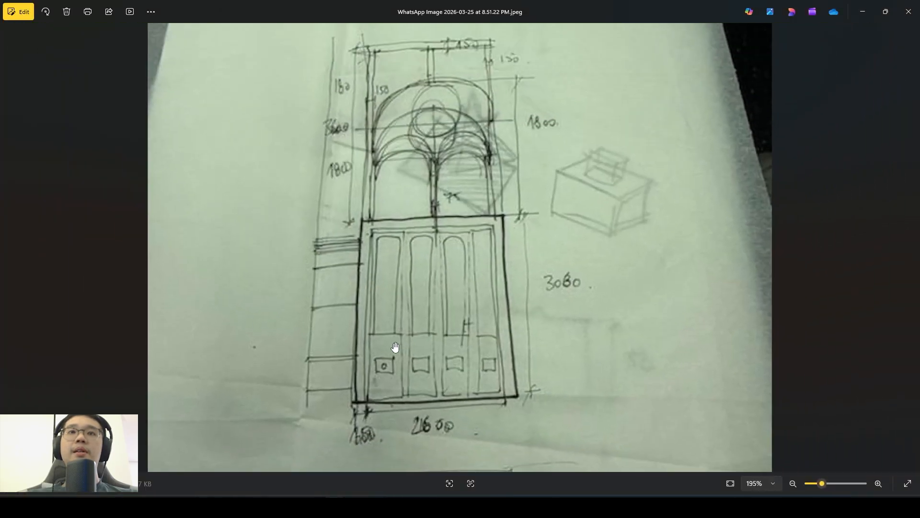
{"action": "scroll", "coordinate": [404, 374], "scroll_direction": "down", "scroll_amount": 1}
{"action": "key", "text": "Left"}
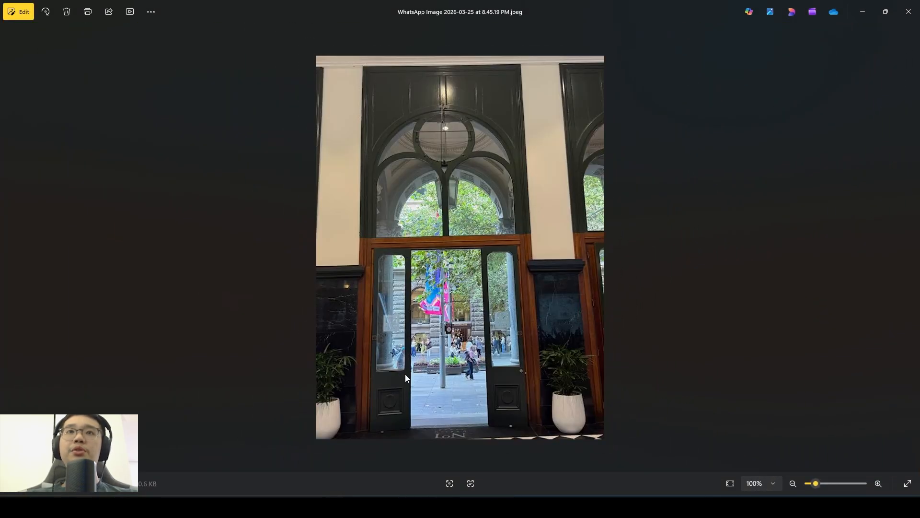
{"action": "scroll", "coordinate": [413, 278], "scroll_direction": "up", "scroll_amount": 3}
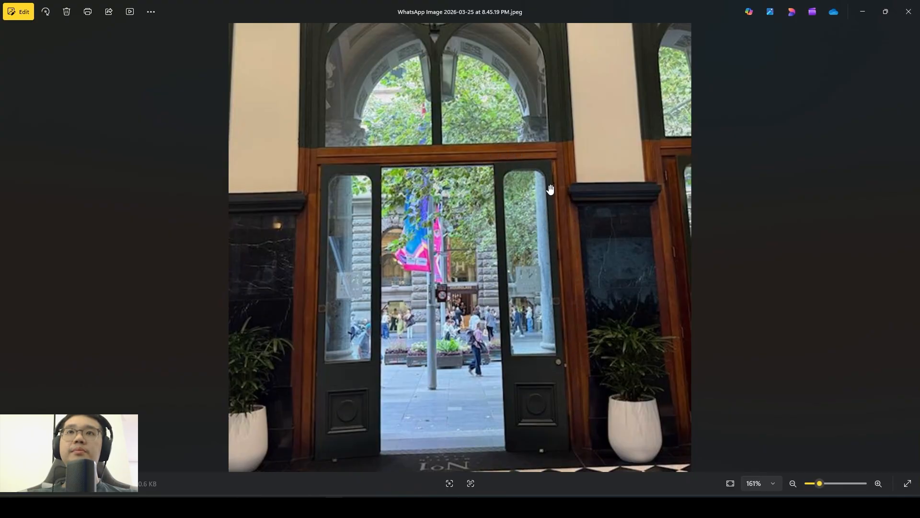
{"action": "scroll", "coordinate": [387, 288], "scroll_direction": "down", "scroll_amount": 5}
{"action": "scroll", "coordinate": [382, 298], "scroll_direction": "up", "scroll_amount": 4}
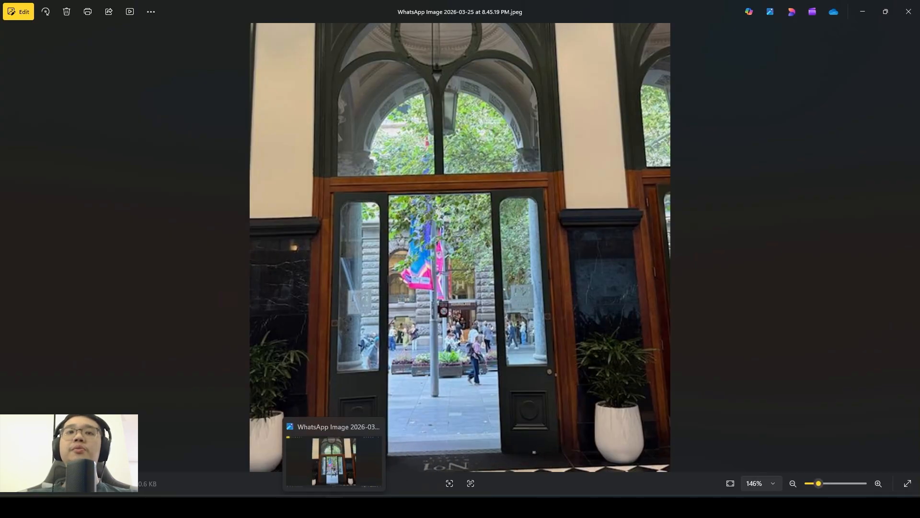
{"action": "scroll", "coordinate": [437, 326], "scroll_direction": "down", "scroll_amount": 4}
{"action": "key", "text": "Right"}
{"action": "scroll", "coordinate": [443, 324], "scroll_direction": "up", "scroll_amount": 9}
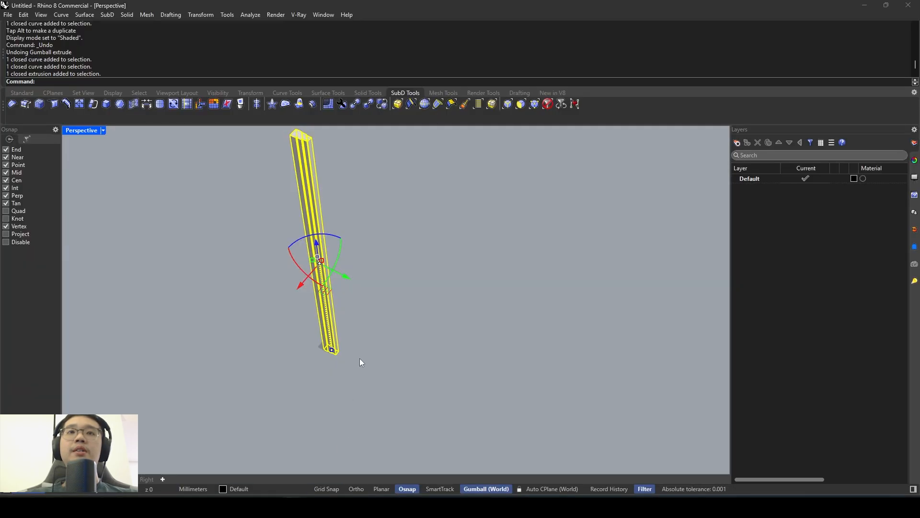
- Back in Rhino, mirror the frame post as a copy across an orthogonal plane picked freehand beside it
{"action": "mouse_move", "coordinate": [360, 358]}
{"action": "right_mouse_down"}
{"action": "mouse_move", "coordinate": [431, 288]}
{"action": "mouse_move", "coordinate": [435, 300]}
{"action": "right_mouse_up"}
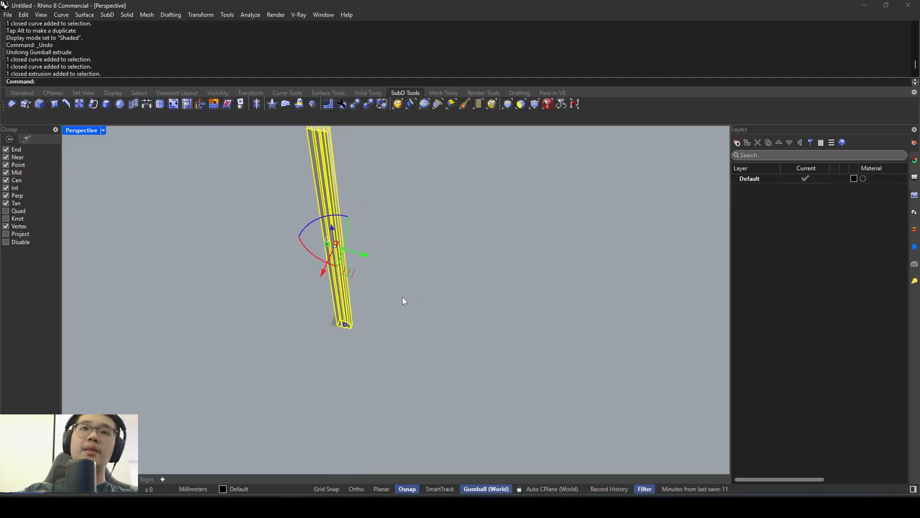
{"action": "type", "text": "mirror"}
{"action": "key", "text": "Return"}
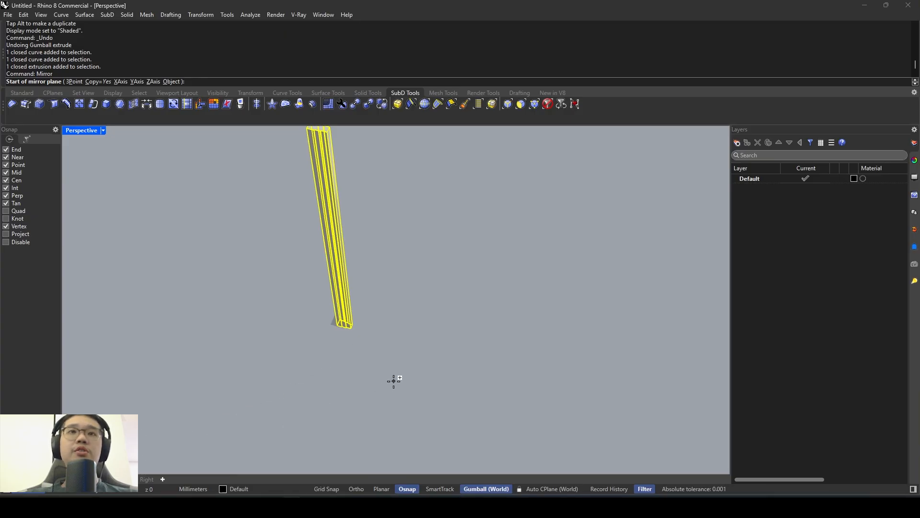
{"action": "right_click_drag", "start_coordinate": [394, 381], "coordinate": [397, 365]}
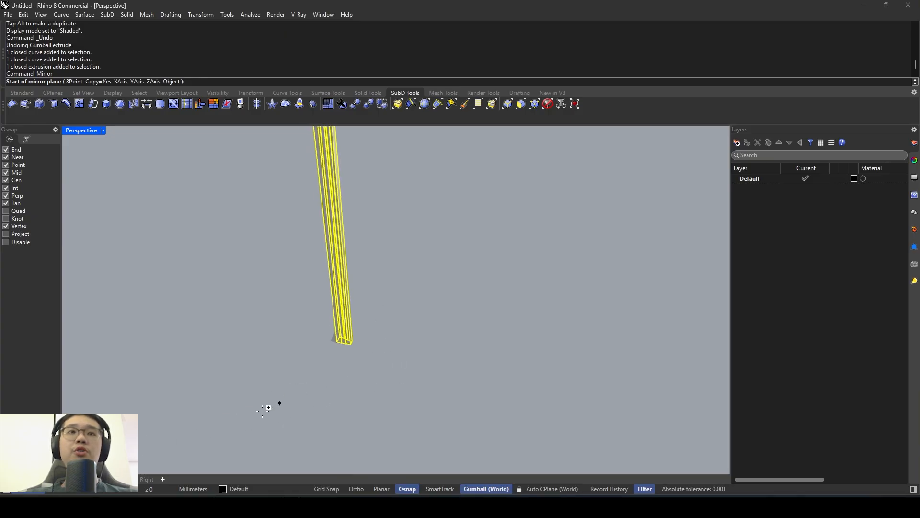
{"action": "left_click", "coordinate": [389, 338]}
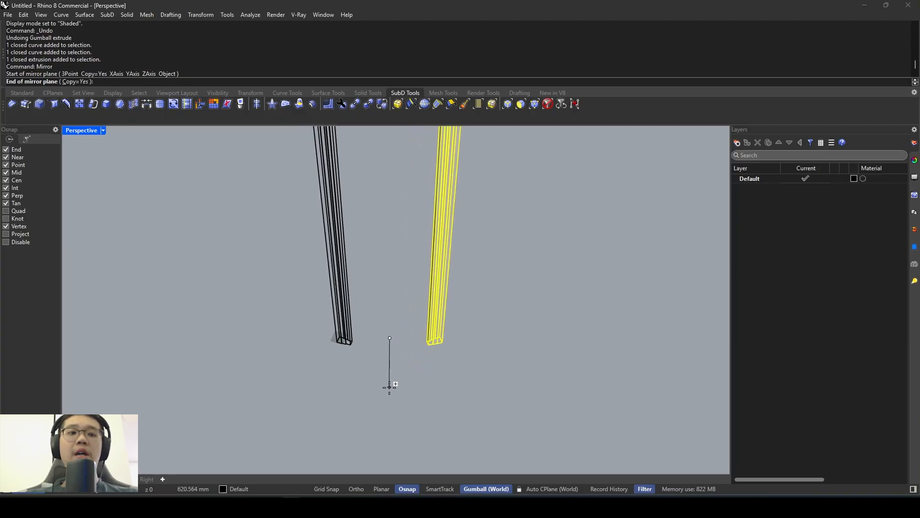
{"action": "key", "text": "F8"}
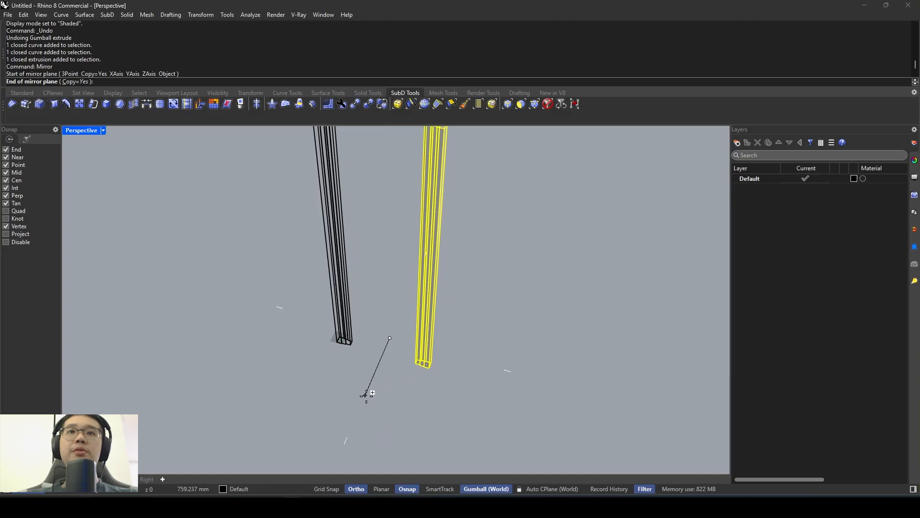
{"action": "left_click", "coordinate": [337, 396]}
{"action": "left_click", "coordinate": [387, 372]}
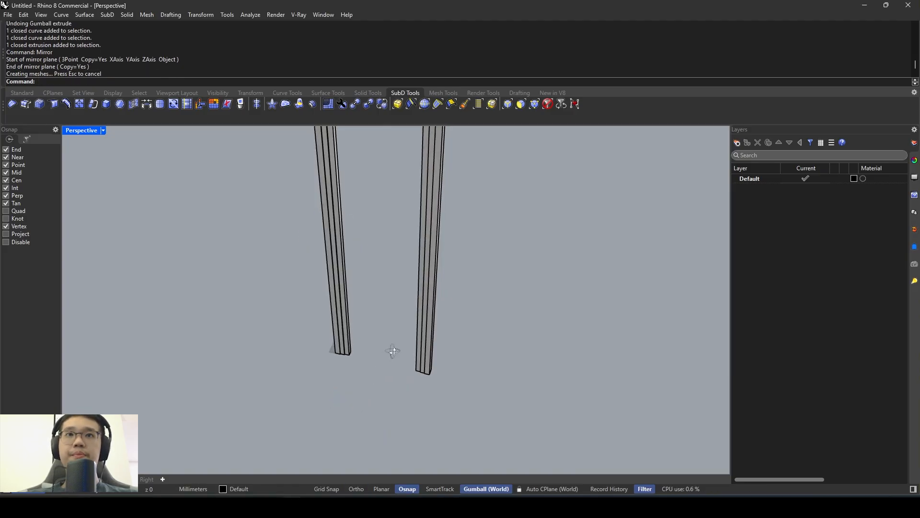
- Move the mirrored post by its inner bottom corner so that it meets the facing bottom corner of the original post
{"action": "mouse_move", "coordinate": [425, 326]}
{"action": "right_mouse_down"}
{"action": "mouse_move", "coordinate": [440, 297]}
{"action": "mouse_move", "coordinate": [461, 374]}
{"action": "mouse_move", "coordinate": [417, 316]}
{"action": "right_mouse_up"}
{"action": "left_click", "coordinate": [418, 281]}
{"action": "scroll", "coordinate": [347, 307], "scroll_direction": "up", "scroll_amount": 3}
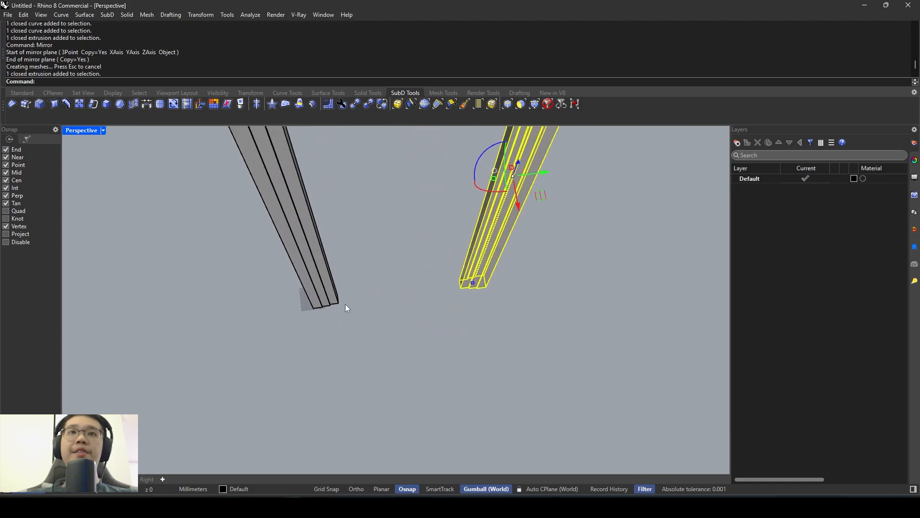
{"action": "right_click_drag", "start_coordinate": [347, 307], "coordinate": [375, 292]}
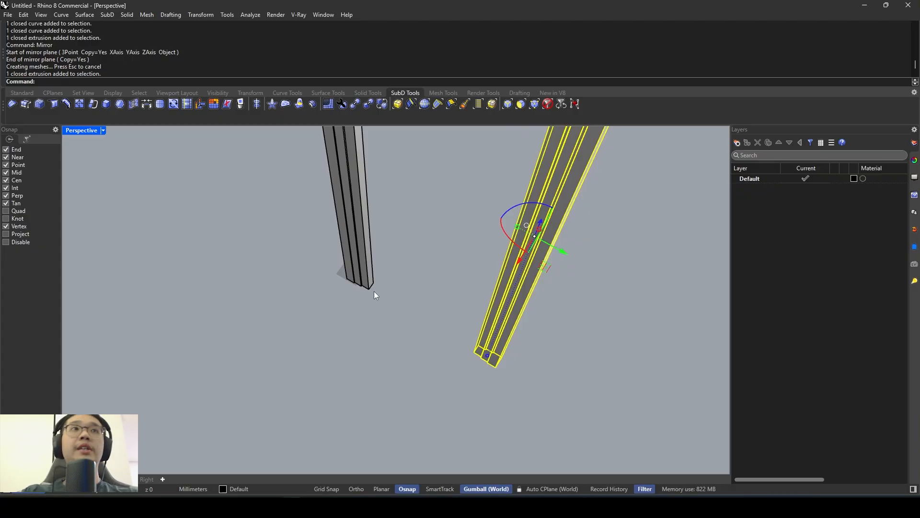
{"action": "type", "text": "move"}
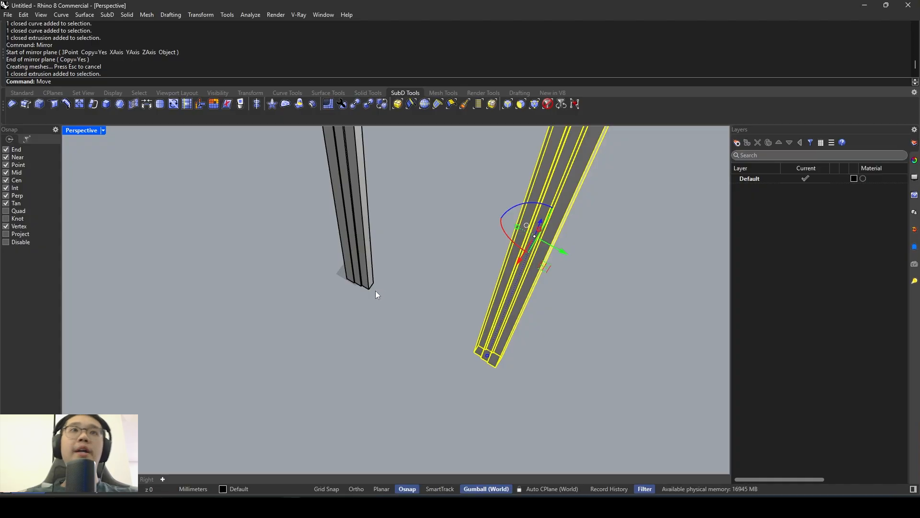
{"action": "key", "text": "Return"}
{"action": "right_click_drag", "start_coordinate": [401, 283], "coordinate": [443, 292]}
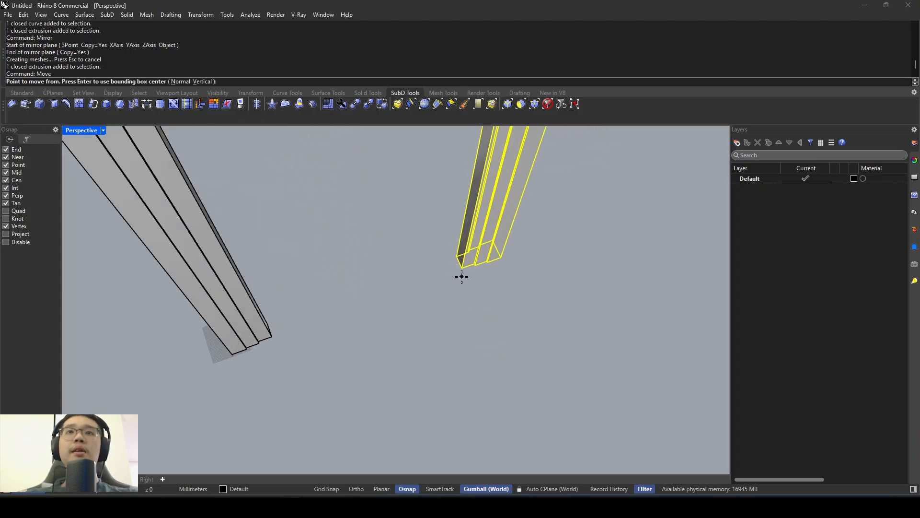
{"action": "left_click", "coordinate": [461, 267]}
{"action": "right_click_drag", "start_coordinate": [355, 297], "coordinate": [324, 294]}
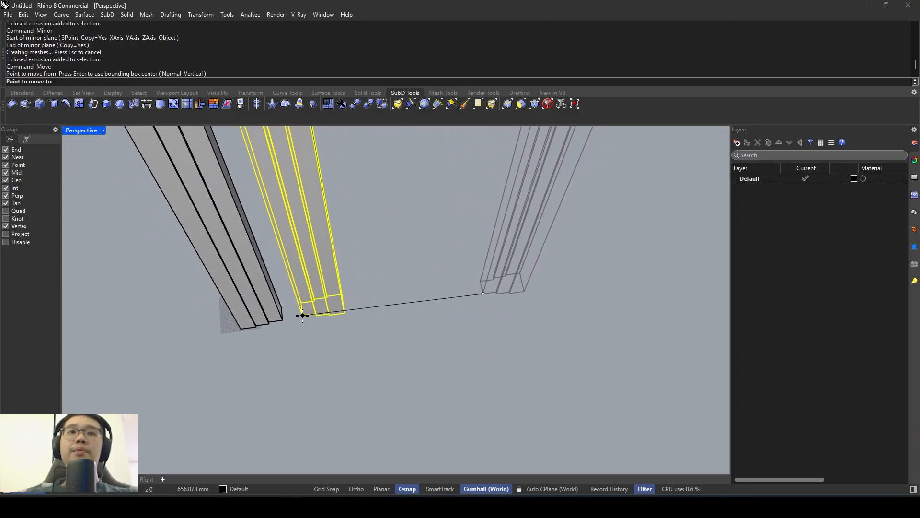
{"action": "left_click", "coordinate": [483, 294]}
{"action": "key", "text": "Return"}
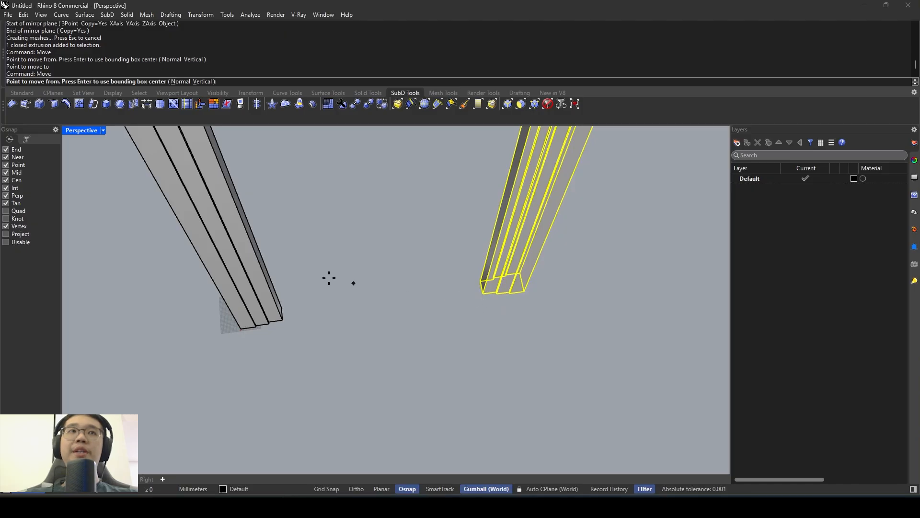
{"action": "left_click", "coordinate": [483, 293]}
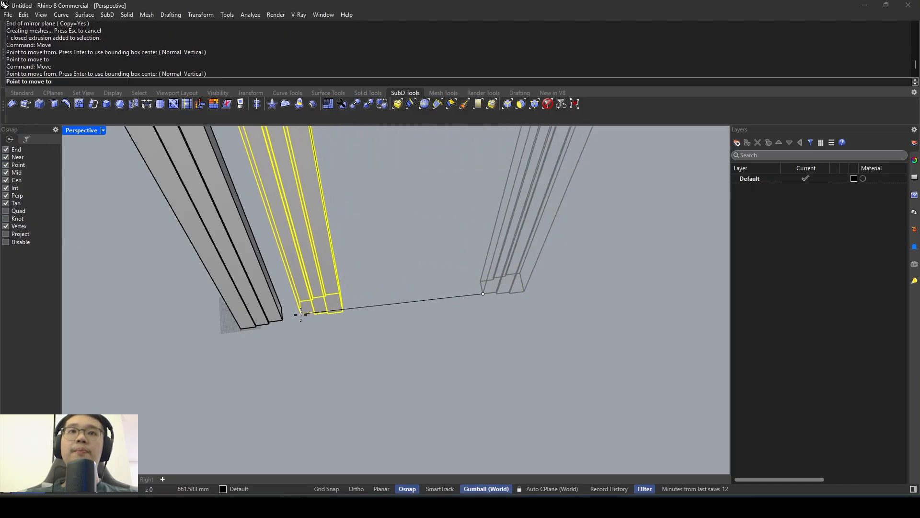
{"action": "left_click", "coordinate": [288, 319]}
- Move the mirrored post 2600 mm away from the original along the green gumball axis to set the door opening
{"action": "right_click_drag", "start_coordinate": [287, 319], "coordinate": [351, 268]}
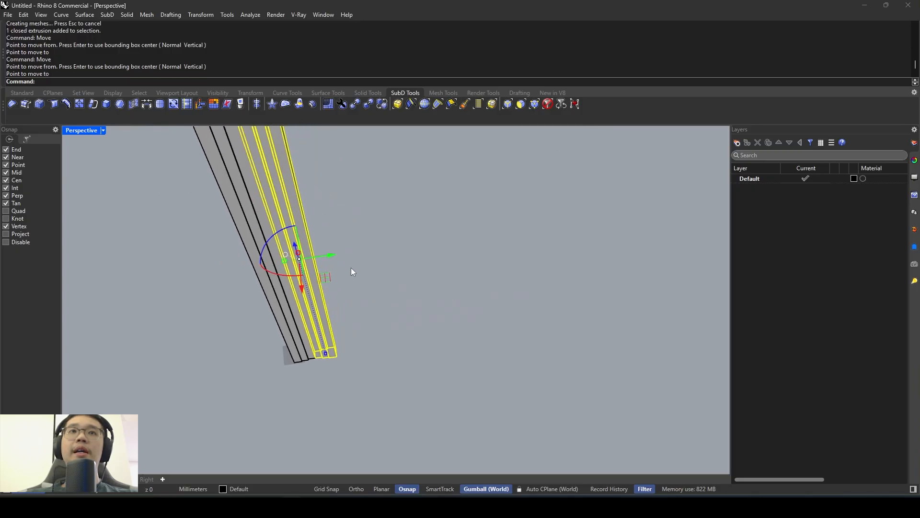
{"action": "left_click", "coordinate": [334, 255]}
{"action": "type", "text": "100"}
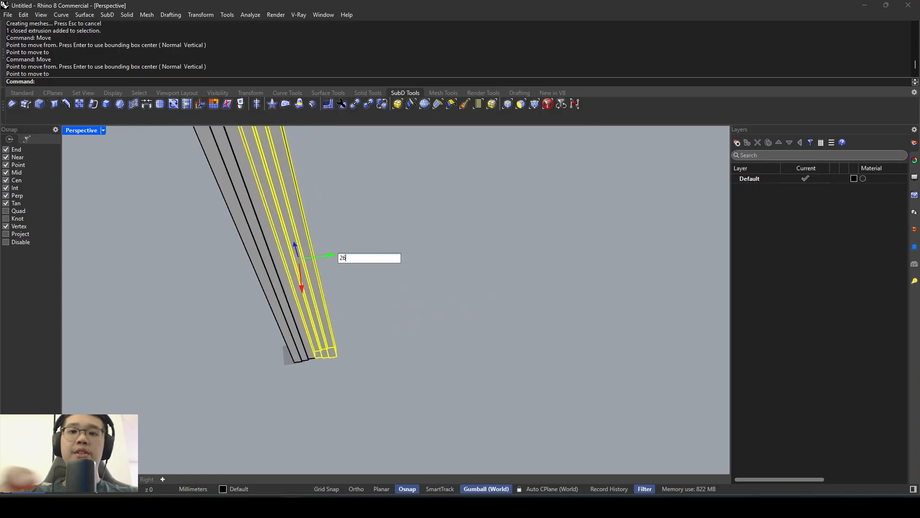
{"action": "key", "text": "Return"}
{"action": "right_click_drag", "start_coordinate": [406, 249], "coordinate": [380, 255]}
{"action": "left_click", "coordinate": [364, 263]}
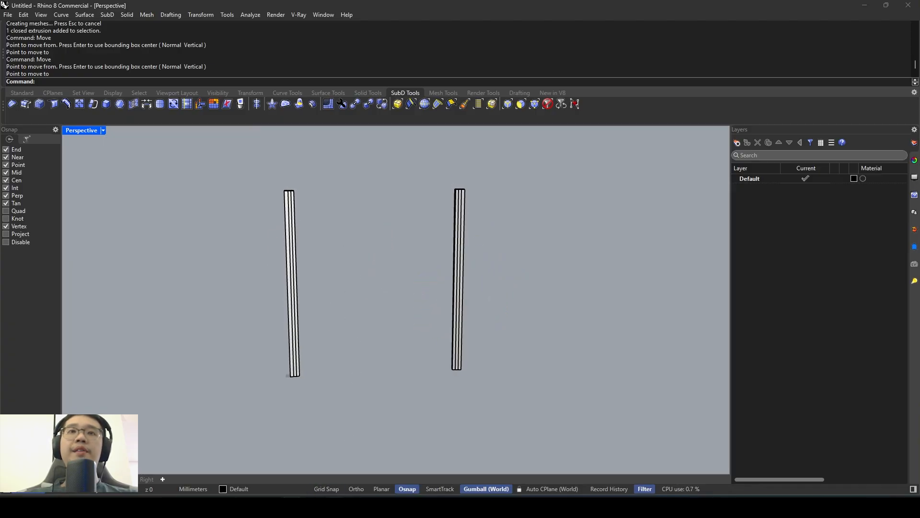
- Examine in the entrance photo how the timber header meets the posts, and compare it with the post tops in Rhino
{"action": "left_click", "coordinate": [361, 466]}
{"action": "scroll", "coordinate": [384, 339], "scroll_direction": "down", "scroll_amount": 3}
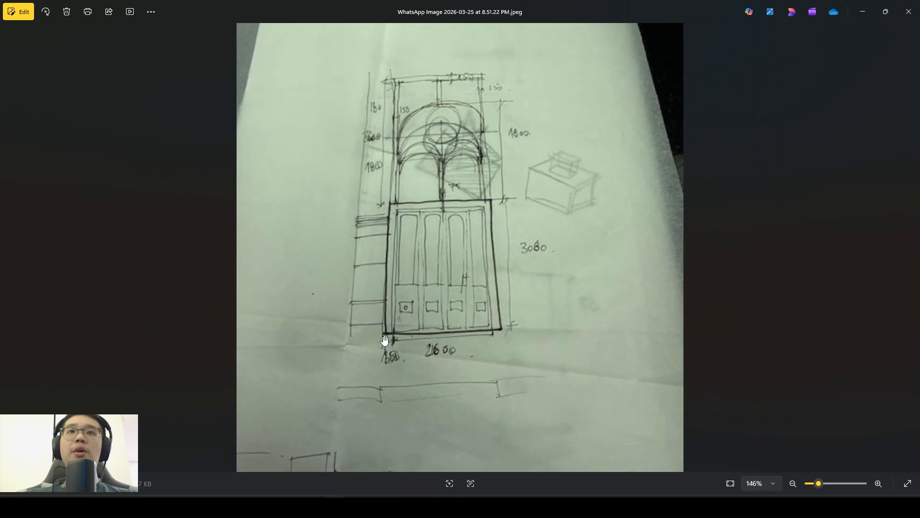
{"action": "key", "text": "Left"}
{"action": "scroll", "coordinate": [383, 334], "scroll_direction": "up", "scroll_amount": 2}
{"action": "scroll", "coordinate": [382, 331], "scroll_direction": "up", "scroll_amount": 3}
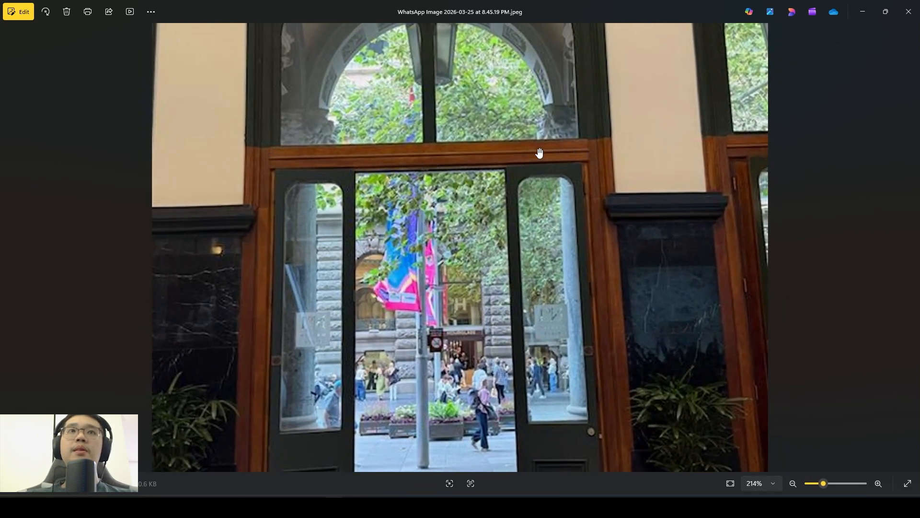
{"action": "scroll", "coordinate": [272, 162], "scroll_direction": "up", "scroll_amount": 4}
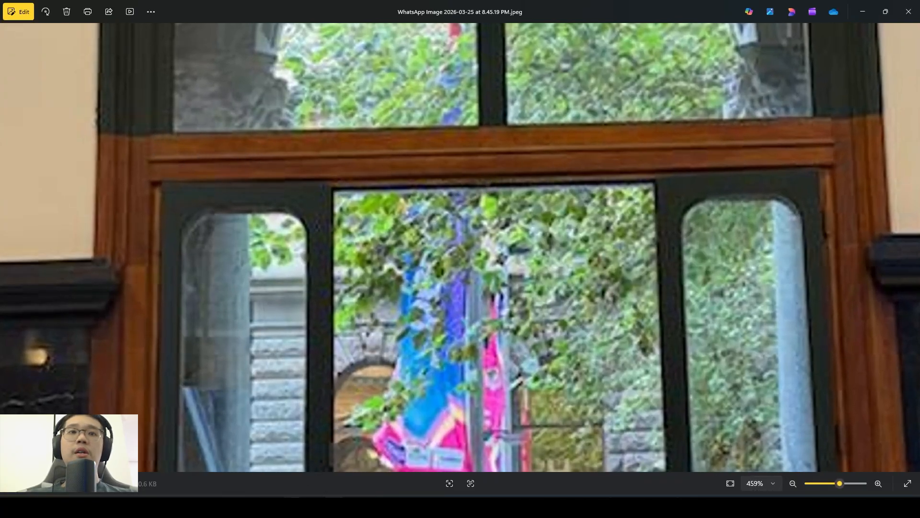
{"action": "left_click", "coordinate": [292, 506]}
{"action": "right_click_drag", "start_coordinate": [358, 224], "coordinate": [317, 223]}
{"action": "scroll", "coordinate": [398, 226], "scroll_direction": "up", "scroll_amount": 3}
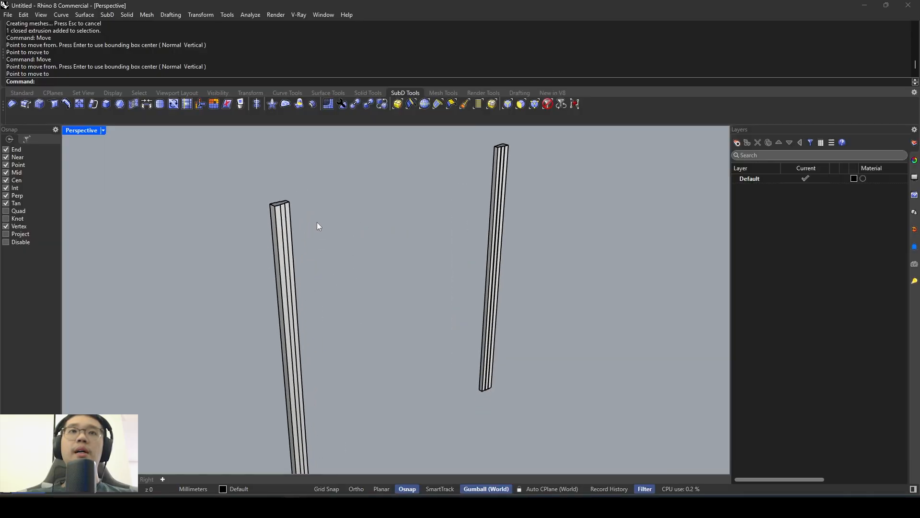
{"action": "scroll", "coordinate": [288, 206], "scroll_direction": "up", "scroll_amount": 2}
{"action": "scroll", "coordinate": [289, 206], "scroll_direction": "down", "scroll_amount": 3}
{"action": "left_click", "coordinate": [287, 209]}
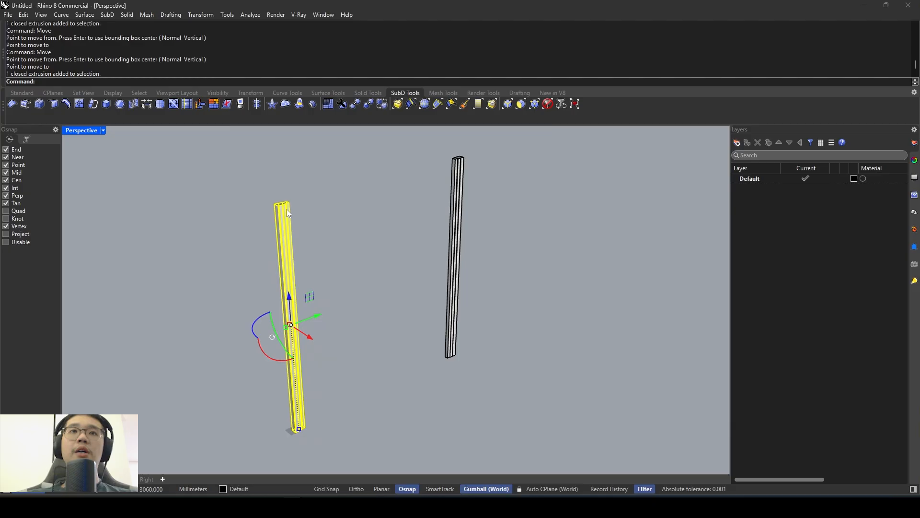
- In the Top view, draw a freehand rectangle beside the stepped post profile, roughly as tall as the profile
{"action": "double_click", "coordinate": [77, 129]}
{"action": "double_click", "coordinate": [72, 130]}
{"action": "key", "text": "Escape"}
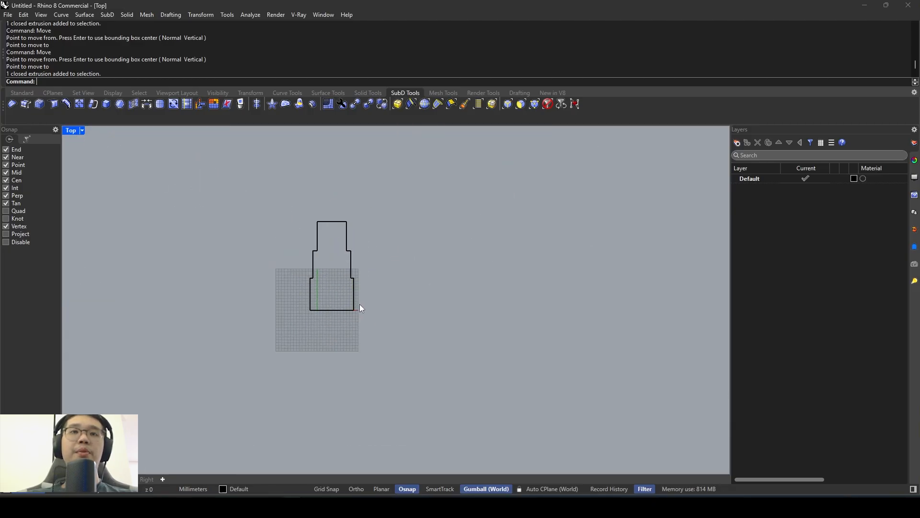
{"action": "type", "text": "rec"}
{"action": "key", "text": "Return"}
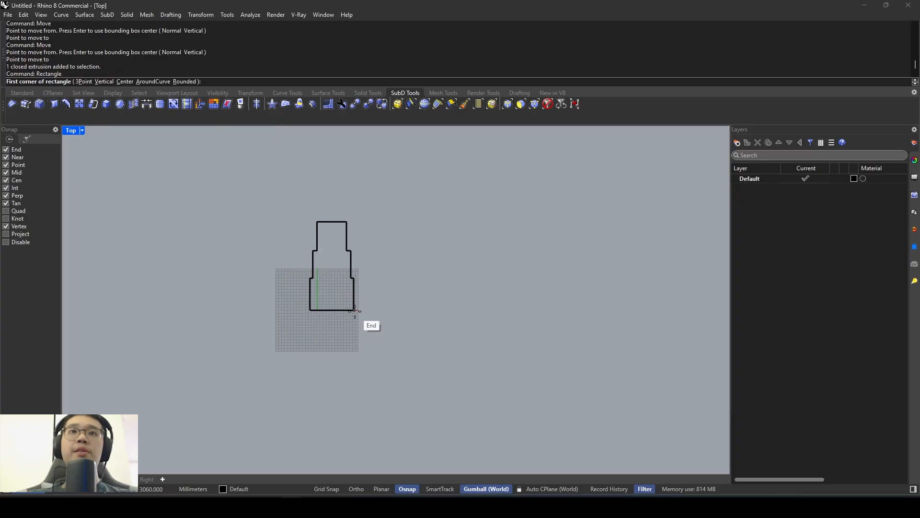
{"action": "left_click", "coordinate": [381, 308]}
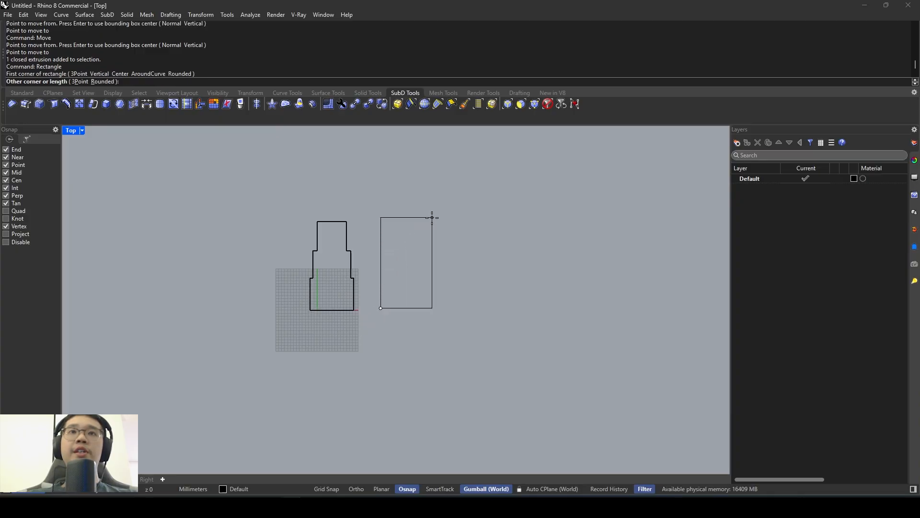
{"action": "key", "text": "Escape"}
{"action": "key", "text": "Return"}
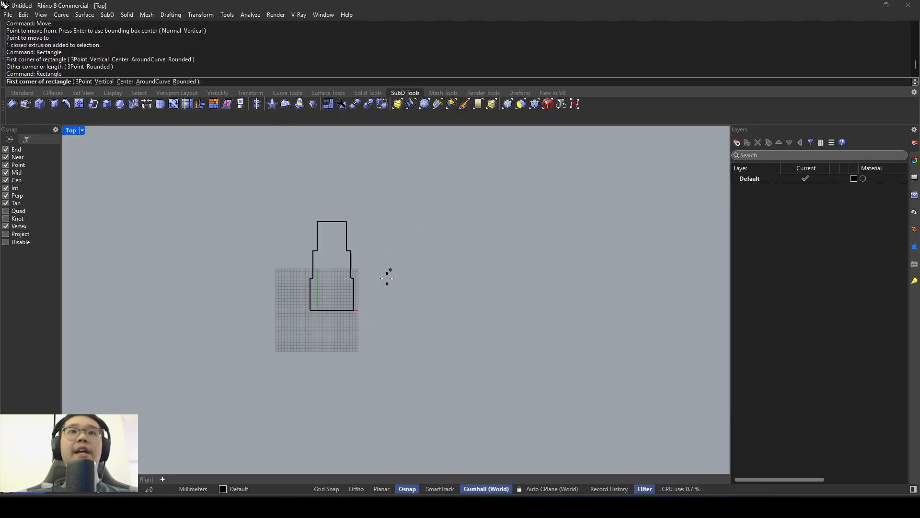
{"action": "left_click", "coordinate": [368, 310]}
{"action": "left_click", "coordinate": [417, 224]}
- Scale the new rectangle in one direction from its lower-left corner to a width of 50 mm
{"action": "left_click", "coordinate": [417, 231]}
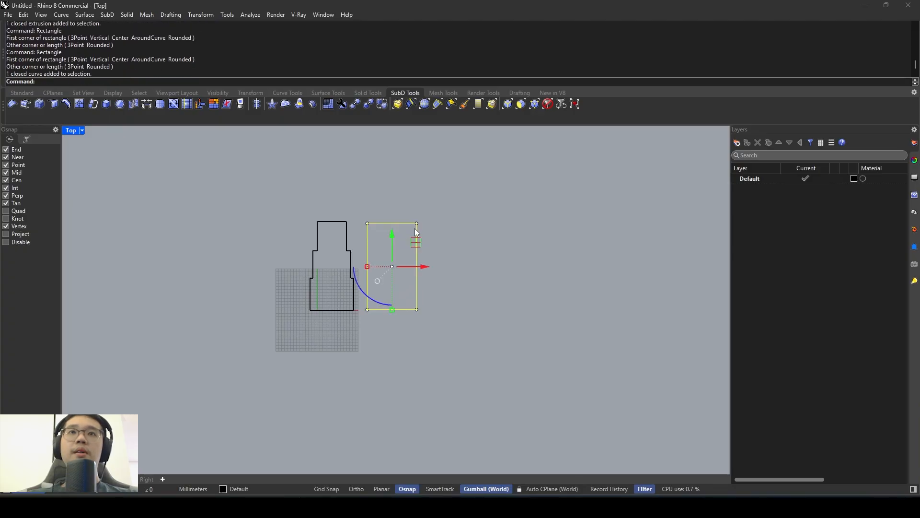
{"action": "type", "text": "Scale1D"}
{"action": "key", "text": "Return"}
{"action": "left_click", "coordinate": [367, 310]}
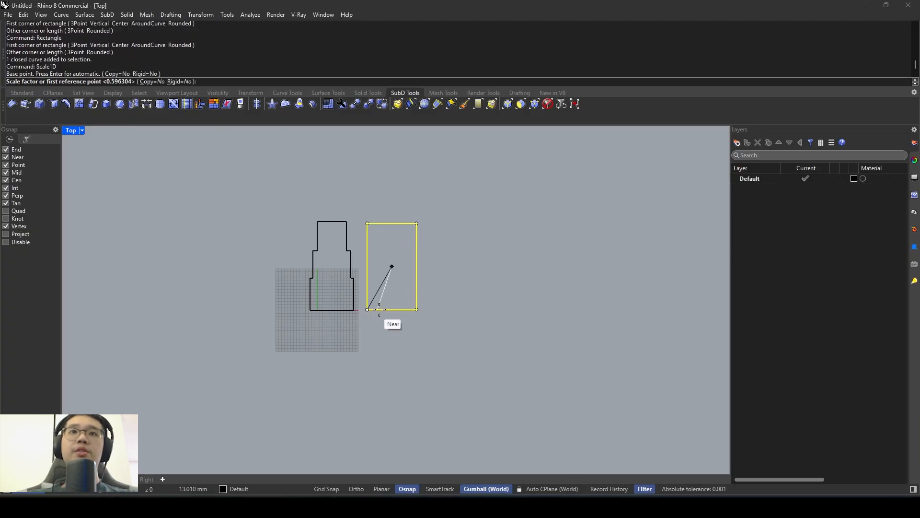
{"action": "left_click", "coordinate": [416, 310]}
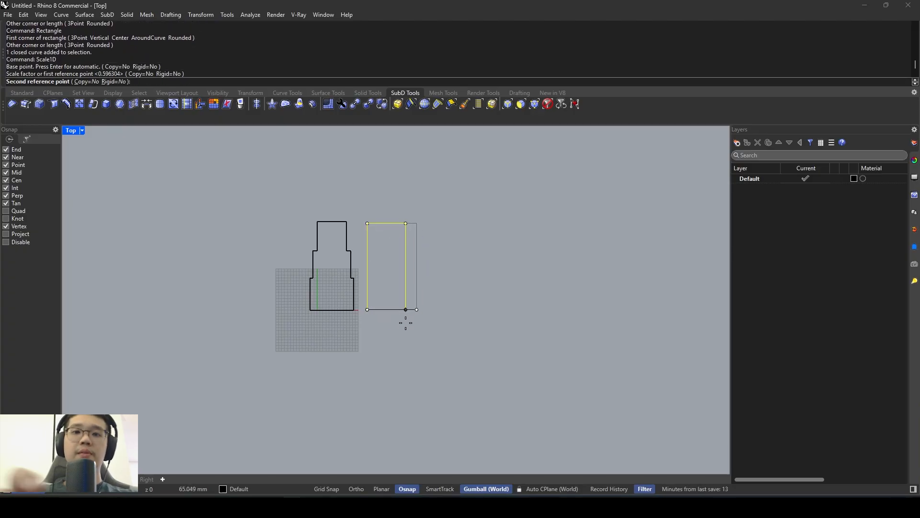
{"action": "type", "text": "50"}
{"action": "key", "text": "Return"}
{"action": "key", "text": "Return"}
- Scale the narrow rectangle in one direction from its lower-right corner to a height of 150 mm
{"action": "left_click", "coordinate": [397, 309]}
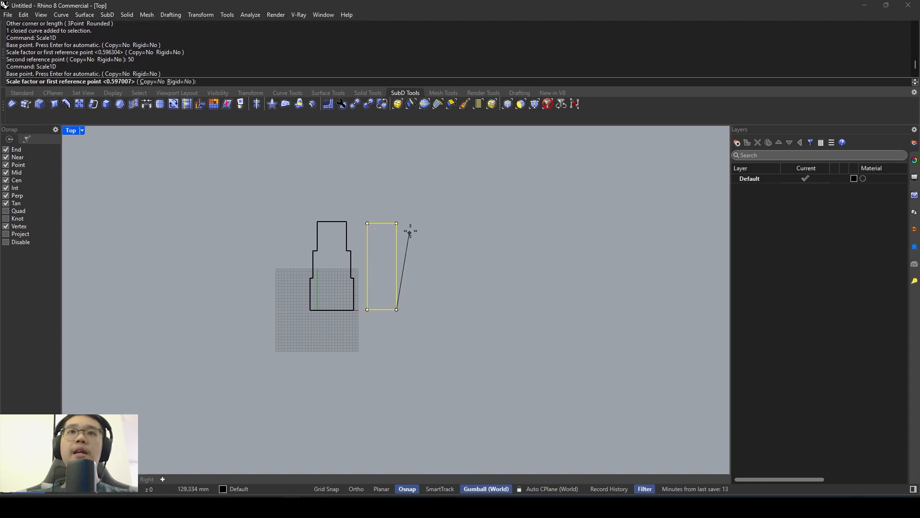
{"action": "left_click", "coordinate": [397, 223]}
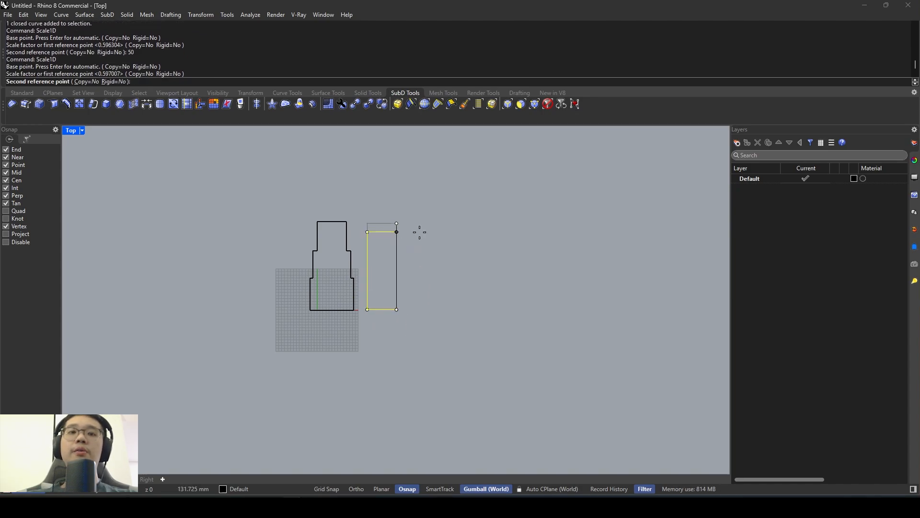
{"action": "type", "text": "150"}
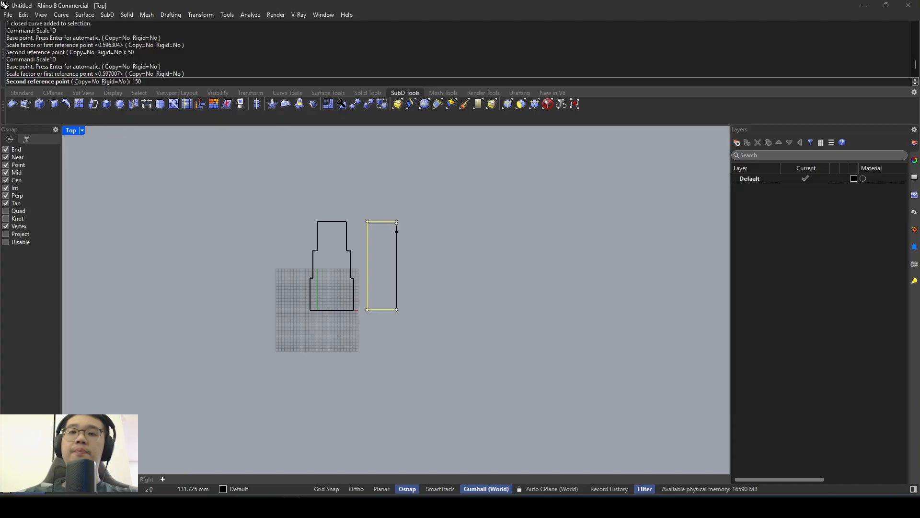
{"action": "key", "text": "Return"}
{"action": "scroll", "coordinate": [419, 233], "scroll_direction": "up", "scroll_amount": 3}
{"action": "left_click_drag", "start_coordinate": [386, 291], "coordinate": [420, 291]}
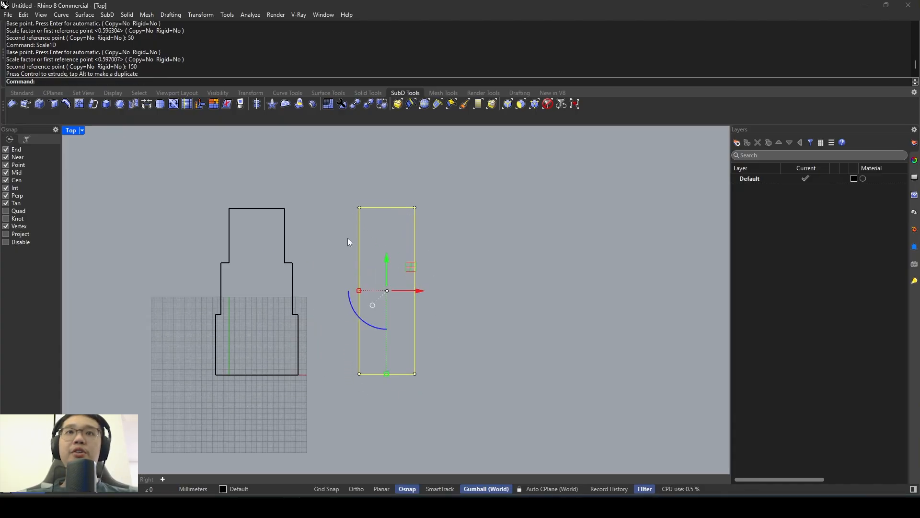
{"action": "left_click", "coordinate": [424, 251]}
- Draw a freehand circle about half as wide as the rectangle, centred on the midpoint of the rectangle's right edge
{"action": "type", "text": "Circle"}
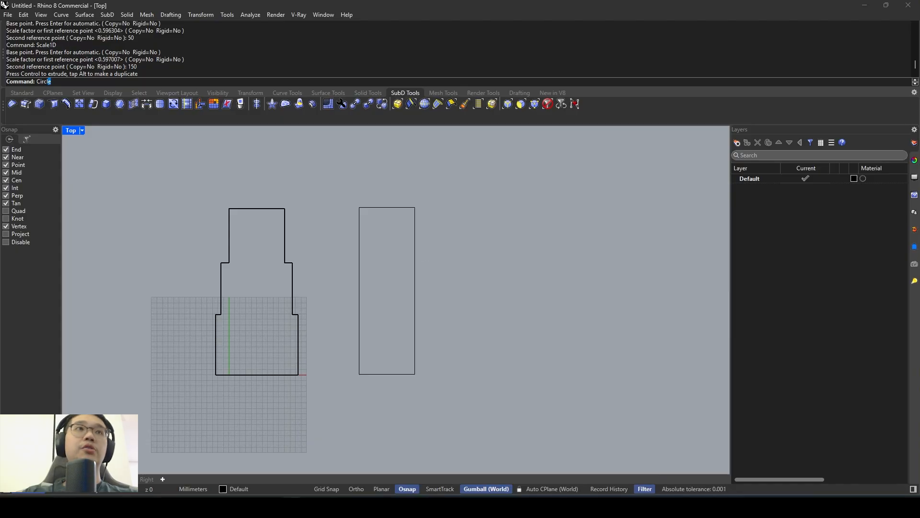
{"action": "key", "text": "Return"}
{"action": "left_click", "coordinate": [414, 291]}
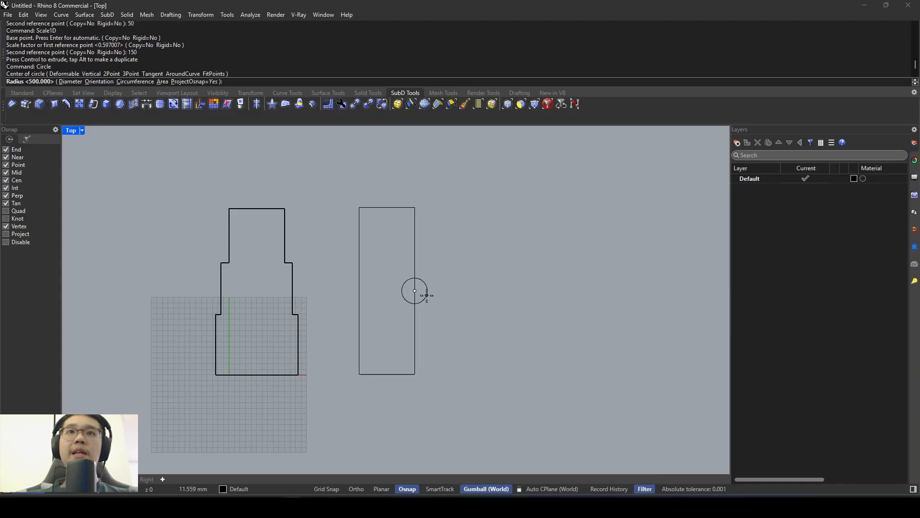
{"action": "left_click", "coordinate": [429, 291]}
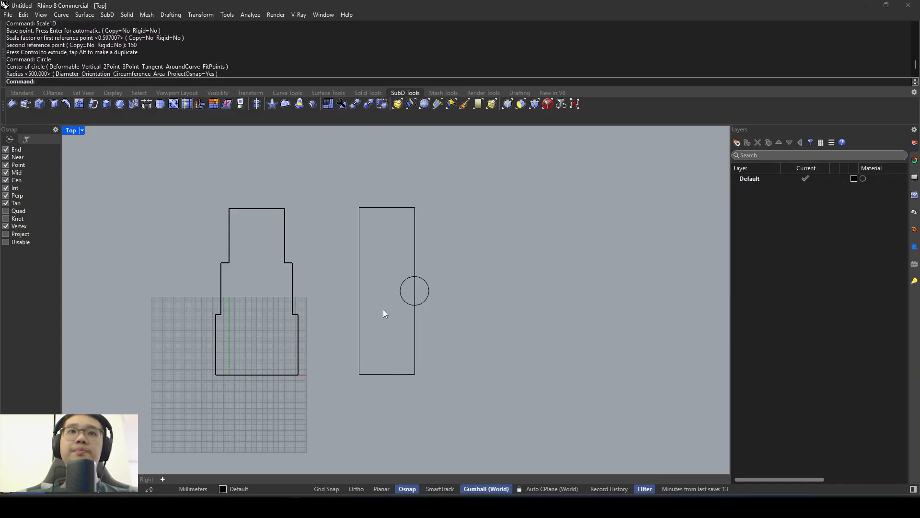
- Check the header moulding in the entrance photo, and mirror the circle in Rhino across the rectangle's vertical centreline onto its left edge
{"action": "mouse_move", "coordinate": [339, 501]}
{"action": "left_click", "coordinate": [334, 472]}
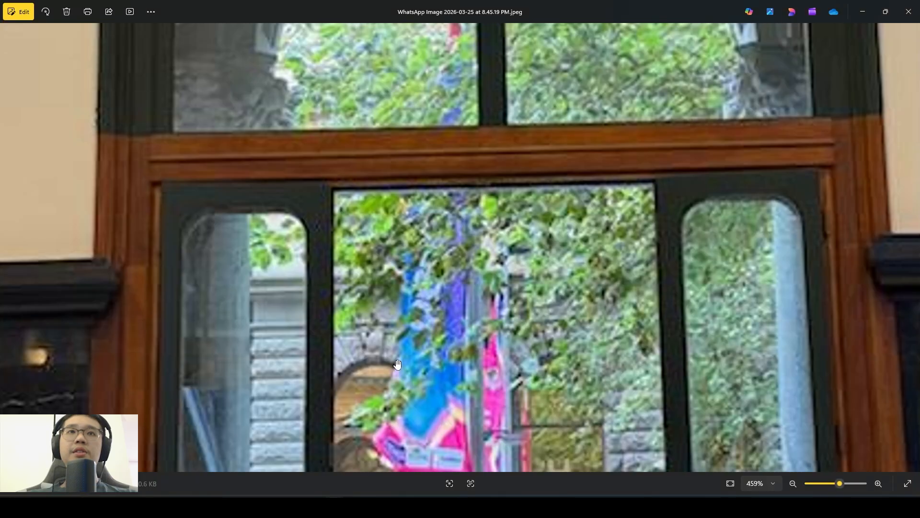
{"action": "scroll", "coordinate": [212, 159], "scroll_direction": "up", "scroll_amount": 2}
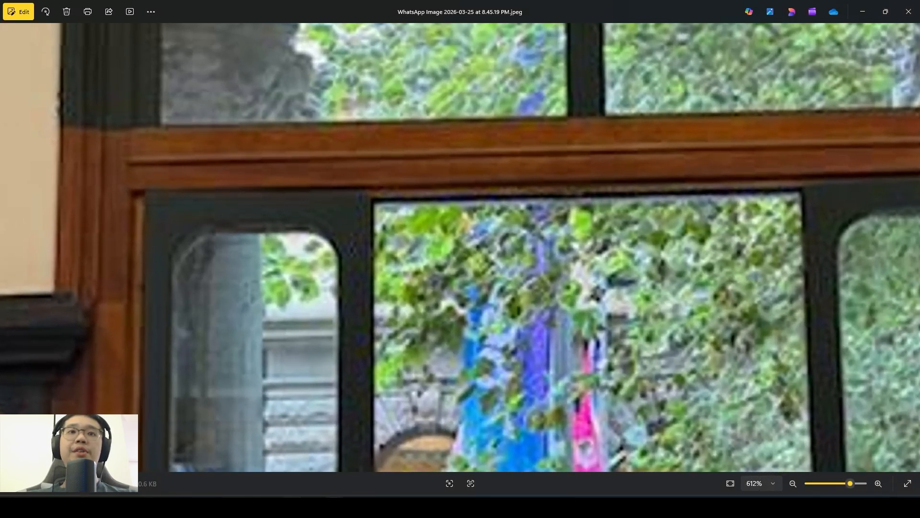
{"action": "key", "text": "alt+Tab"}
{"action": "left_click", "coordinate": [424, 278]}
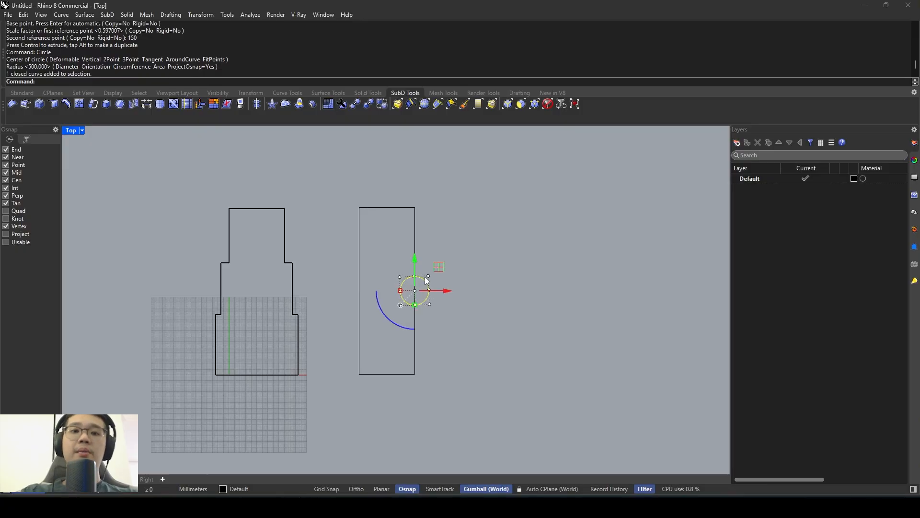
{"action": "type", "text": "Mirror"}
{"action": "key", "text": "Return"}
{"action": "left_click", "coordinate": [387, 207]}
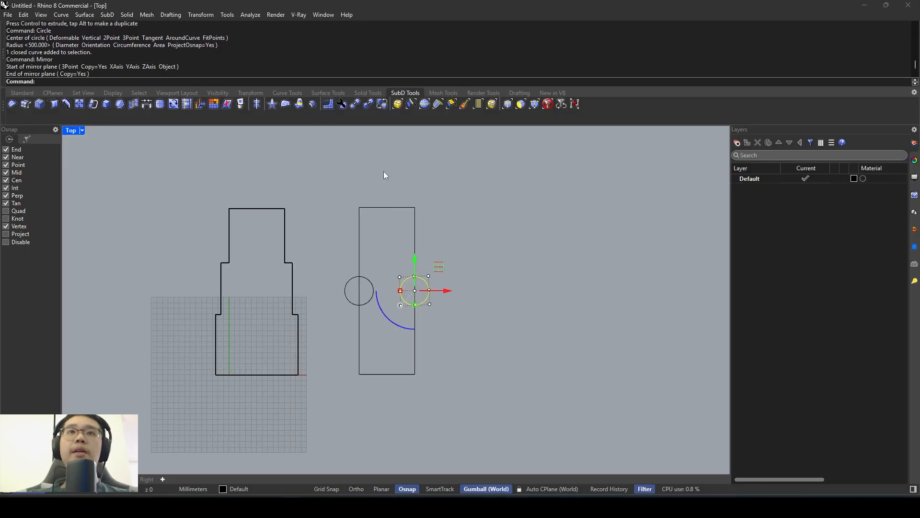
{"action": "left_click", "coordinate": [387, 375]}
- Combine the rectangle and both circles into one closed outline with CurveBoolean, keeping all their regions
{"action": "left_click_drag", "start_coordinate": [326, 401], "coordinate": [446, 172]}
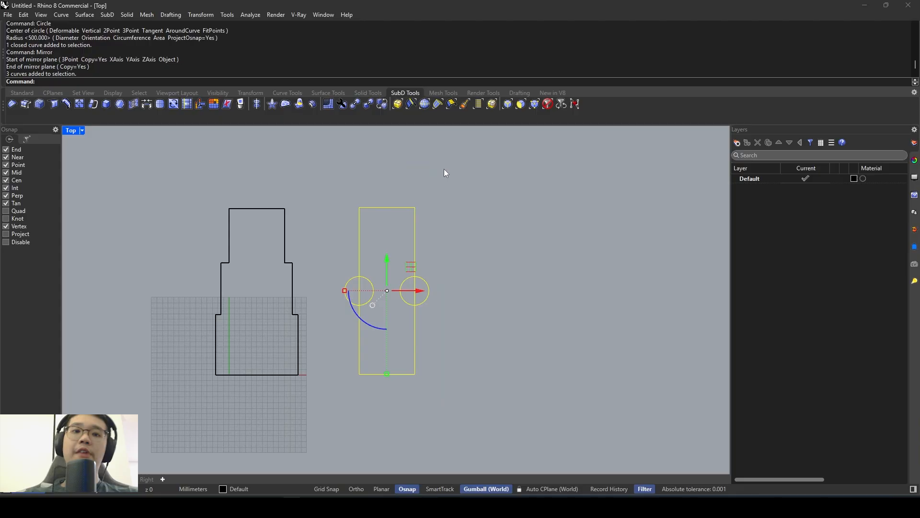
{"action": "type", "text": "CurveBoolean"}
{"action": "key", "text": "Return"}
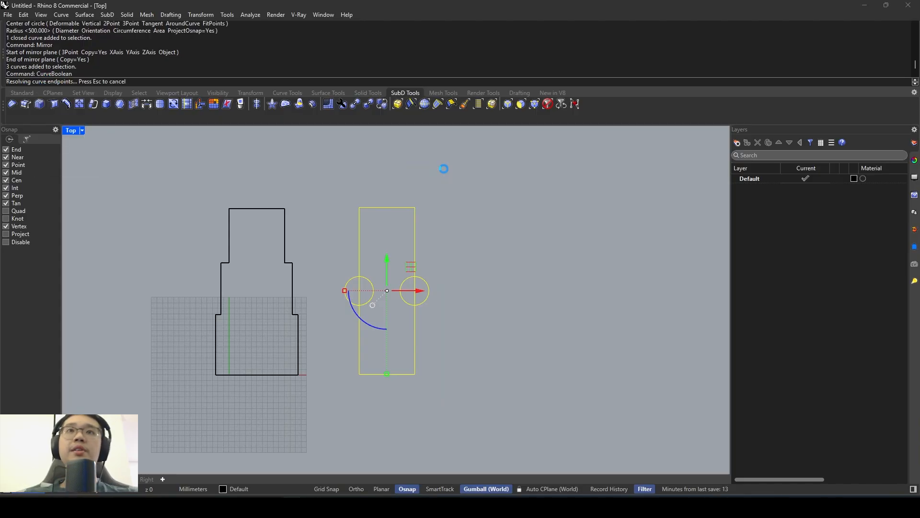
{"action": "key", "text": "Return"}
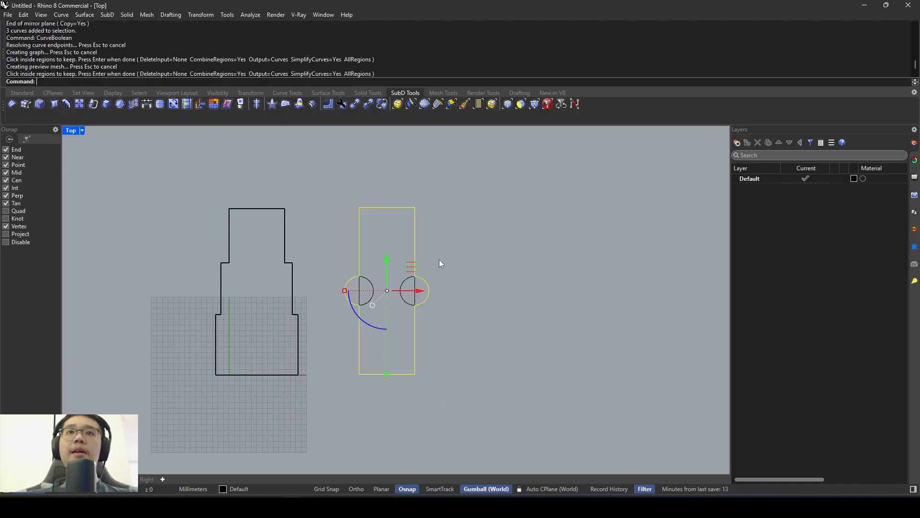
- Move the combined outline clear of its source curves to the right, and delete the original rectangle and two circles
{"action": "scroll", "coordinate": [406, 267], "scroll_direction": "down", "scroll_amount": 3}
{"action": "left_click_drag", "start_coordinate": [431, 285], "coordinate": [495, 283]}
{"action": "key", "text": "alt"}
{"action": "left_click", "coordinate": [426, 341]}
{"action": "left_click_drag", "start_coordinate": [362, 211], "coordinate": [362, 211]}
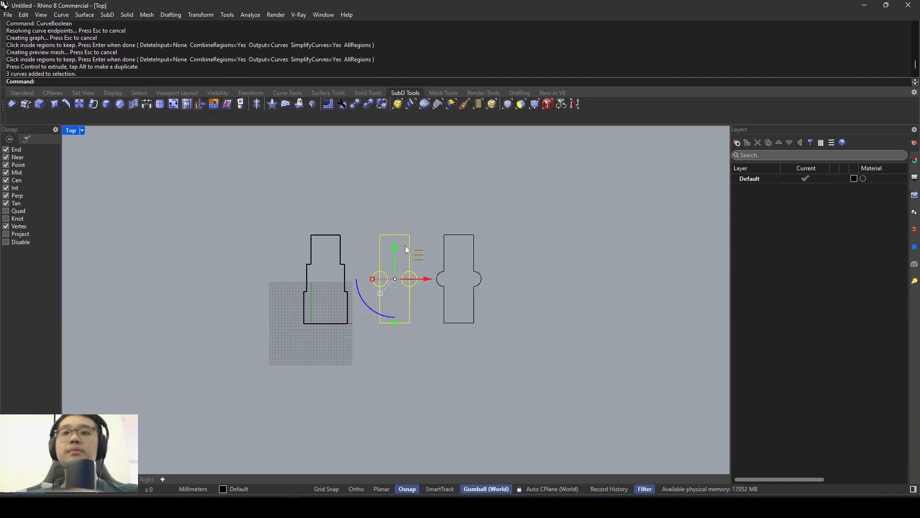
{"action": "key", "text": "Delete"}
- In the Perspective view, rotate the header outline 90 degrees about the red gumball axis so it stands upright
{"action": "left_click_drag", "start_coordinate": [520, 372], "coordinate": [370, 208]}
{"action": "double_click", "coordinate": [76, 131]}
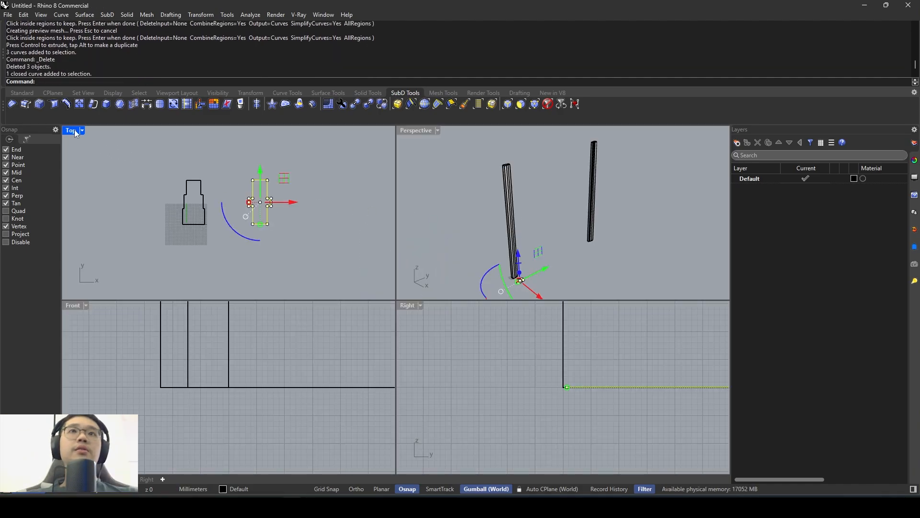
{"action": "double_click", "coordinate": [413, 132]}
{"action": "scroll", "coordinate": [418, 278], "scroll_direction": "up", "scroll_amount": 3}
{"action": "scroll", "coordinate": [341, 389], "scroll_direction": "up", "scroll_amount": 2}
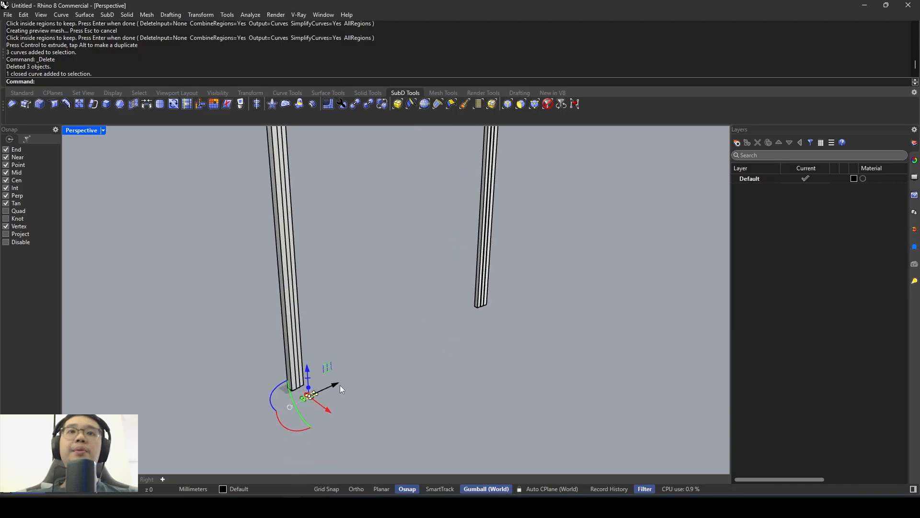
{"action": "scroll", "coordinate": [320, 398], "scroll_direction": "up", "scroll_amount": 2}
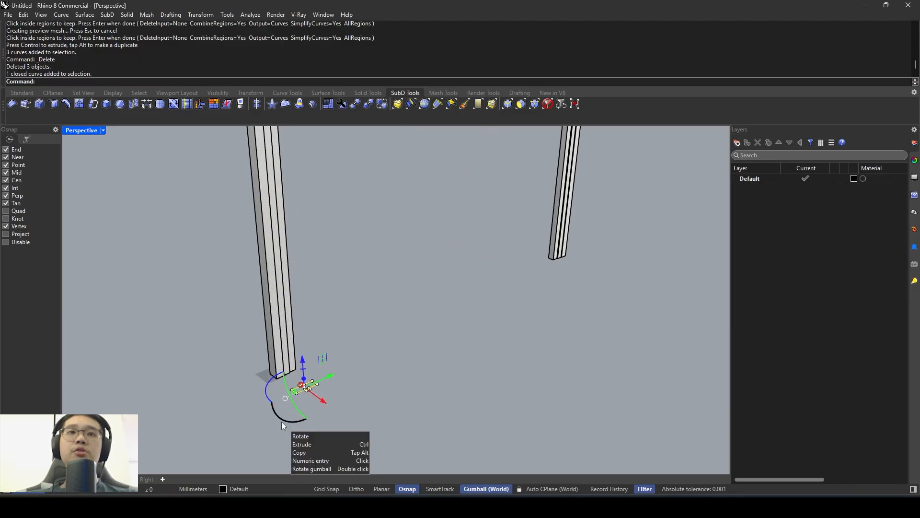
{"action": "left_click_drag", "start_coordinate": [281, 422], "coordinate": [285, 421]}
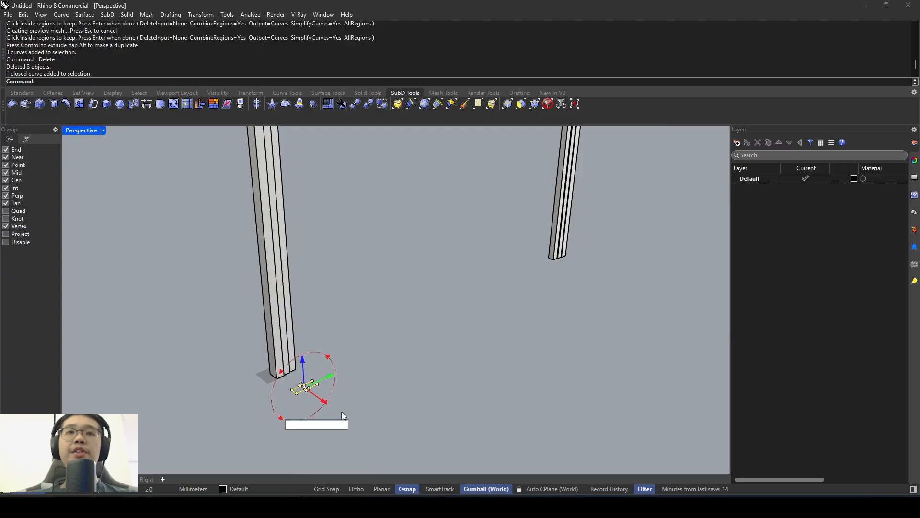
{"action": "type", "text": "90"}
{"action": "key", "text": "Return"}
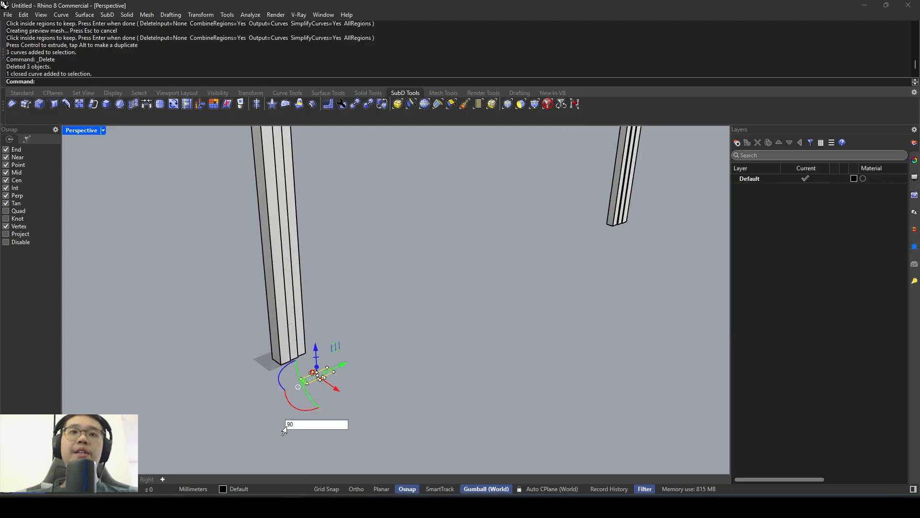
{"action": "left_click", "coordinate": [290, 401]}
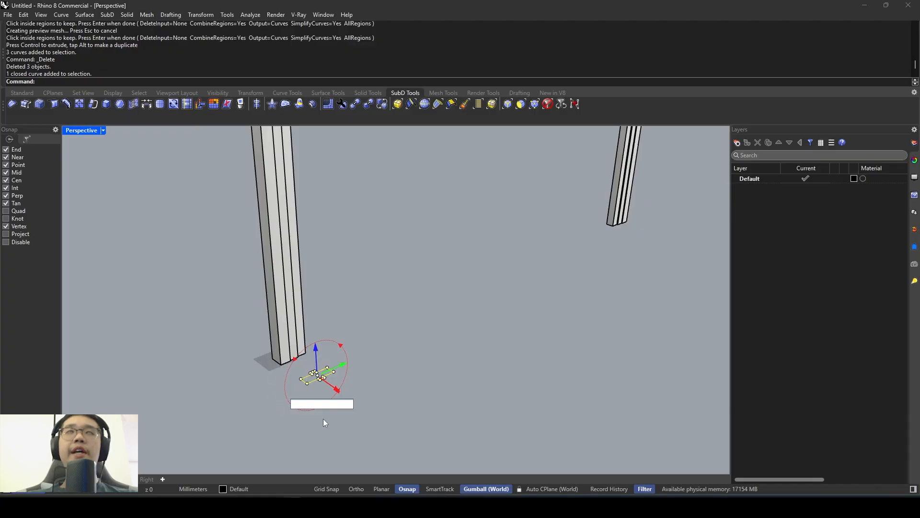
{"action": "type", "text": "90"}
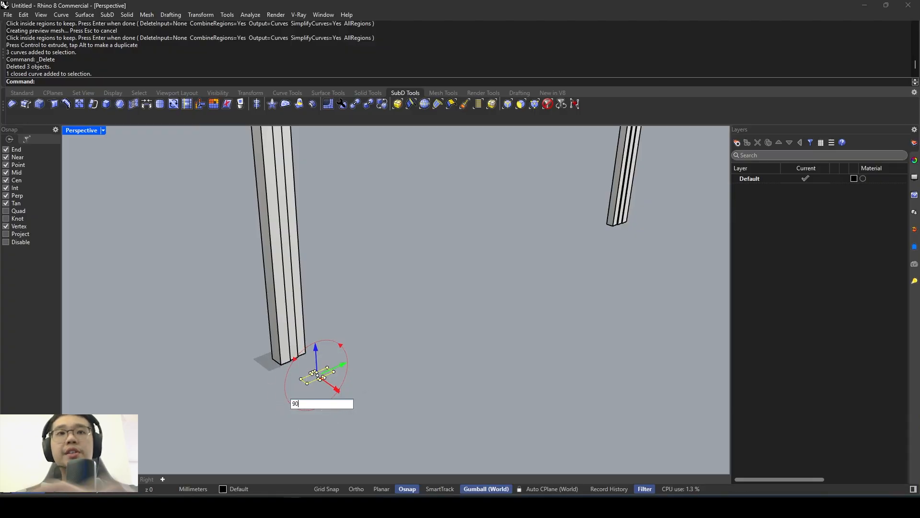
{"action": "key", "text": "Return"}
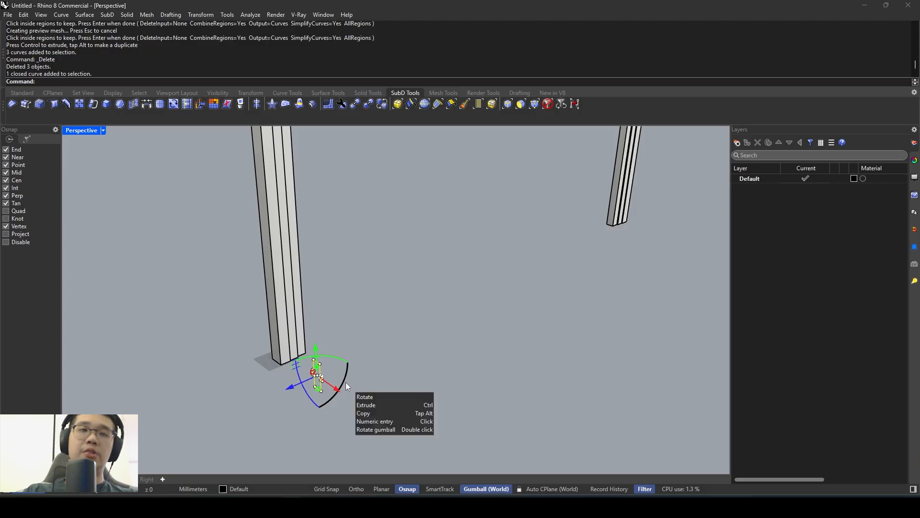
- Move the upright header profile from its lower front corner to the outer front corner of the near post's top
{"action": "type", "text": "Move"}
{"action": "key", "text": "Return"}
{"action": "scroll", "coordinate": [322, 410], "scroll_direction": "up", "scroll_amount": 5}
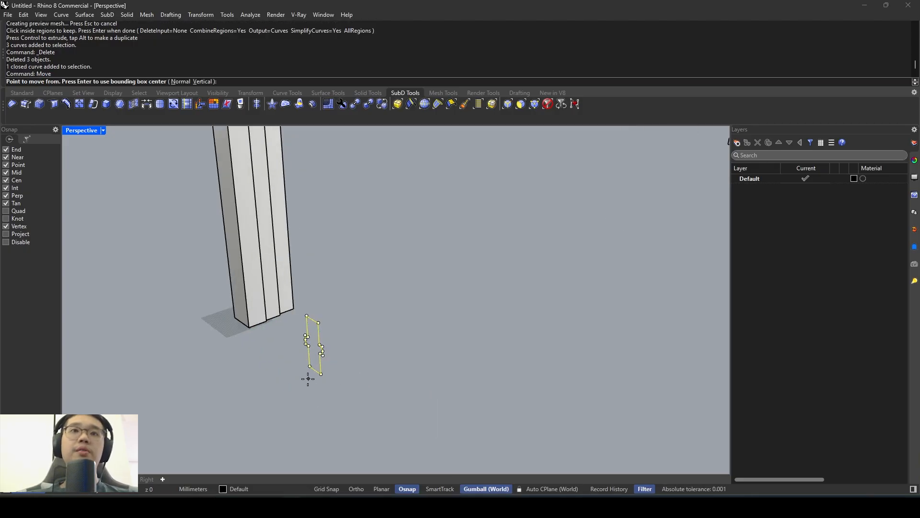
{"action": "left_click", "coordinate": [319, 373]}
{"action": "scroll", "coordinate": [319, 375], "scroll_direction": "down", "scroll_amount": 8}
{"action": "right_click_drag", "start_coordinate": [338, 211], "coordinate": [374, 359], "text": "shift"}
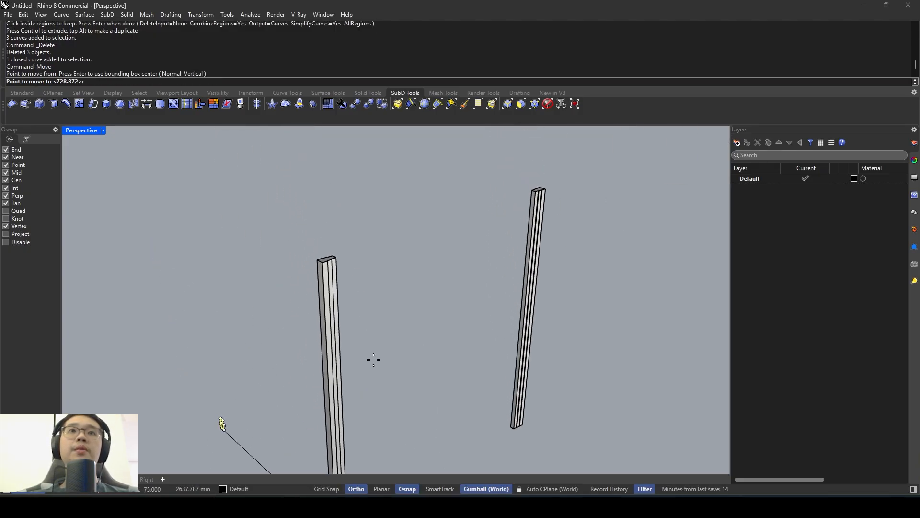
{"action": "scroll", "coordinate": [361, 245], "scroll_direction": "up", "scroll_amount": 5}
{"action": "scroll", "coordinate": [335, 250], "scroll_direction": "up", "scroll_amount": 4}
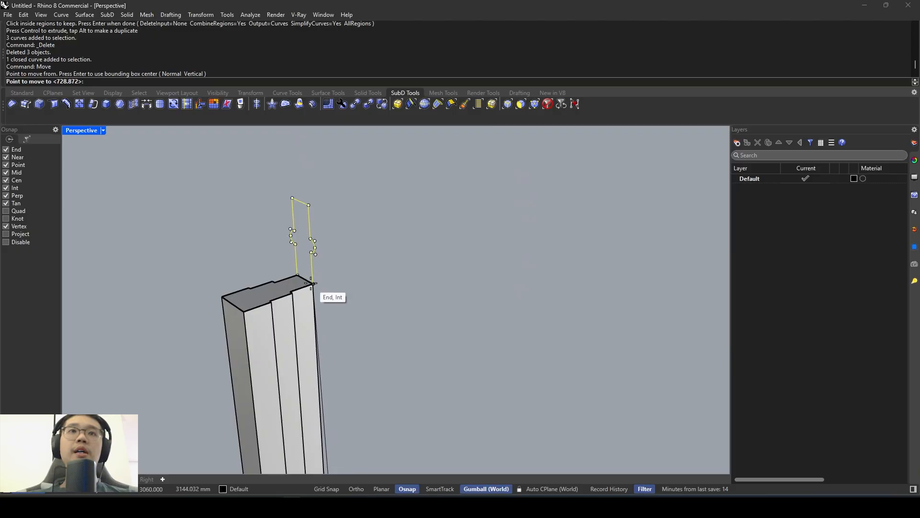
{"action": "left_click", "coordinate": [243, 311]}
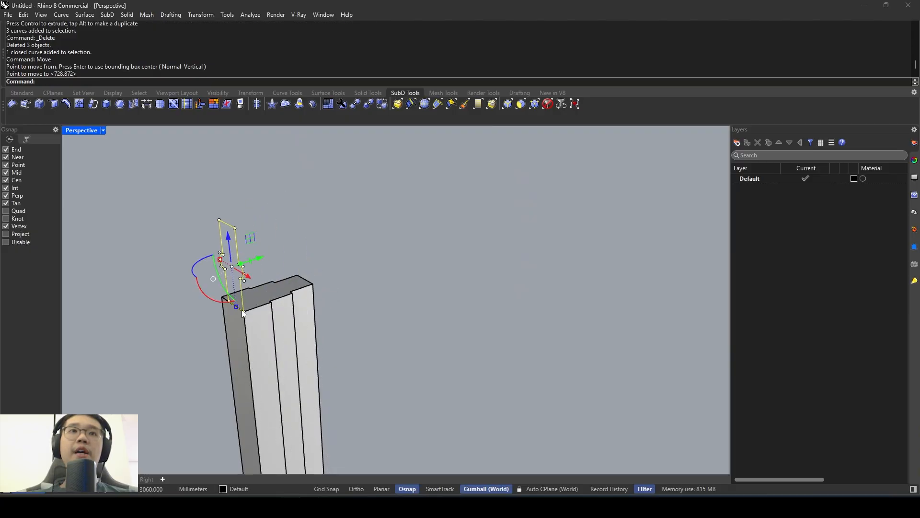
- Reposition the profile along the post top, moving its bottom-edge midpoint onto the post's widest end edge
{"action": "key", "text": "Return"}
{"action": "left_click", "coordinate": [242, 307]}
{"action": "left_click", "coordinate": [285, 288]}
{"action": "key", "text": "Return"}
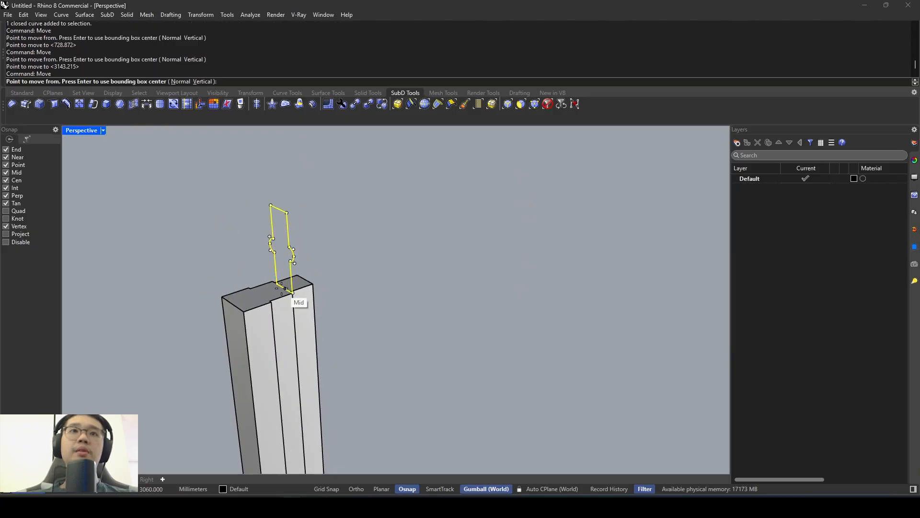
{"action": "left_click", "coordinate": [286, 289]}
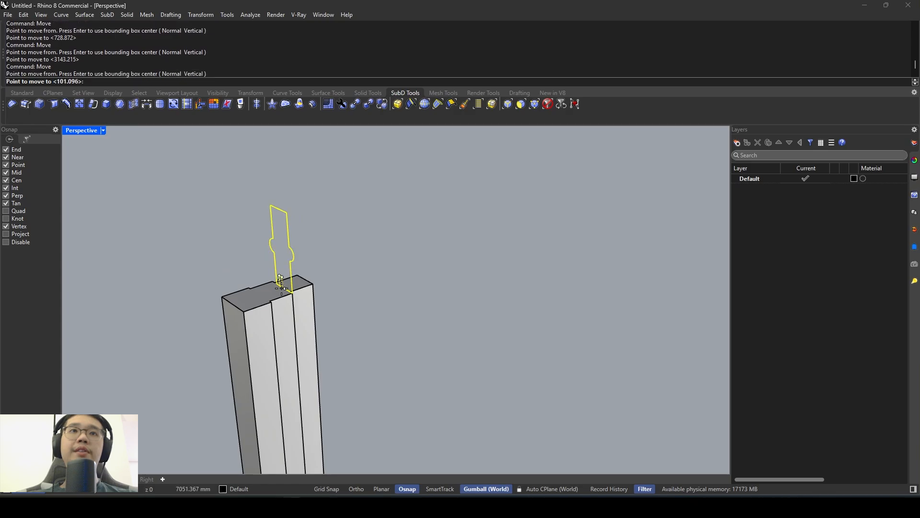
{"action": "left_click", "coordinate": [233, 306]}
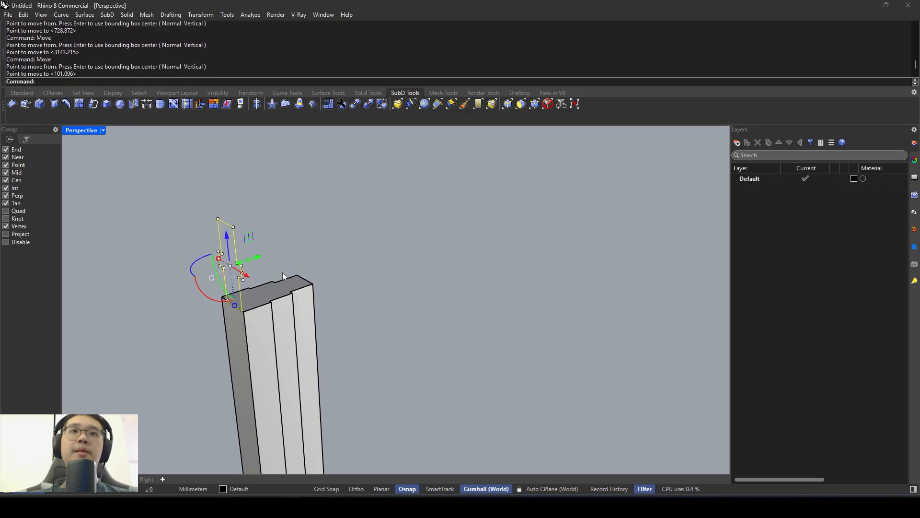
- Move the header profile -150 mm along the blue gumball axis so its top is flush with the post's top
{"action": "scroll", "coordinate": [283, 276], "scroll_direction": "down", "scroll_amount": 5}
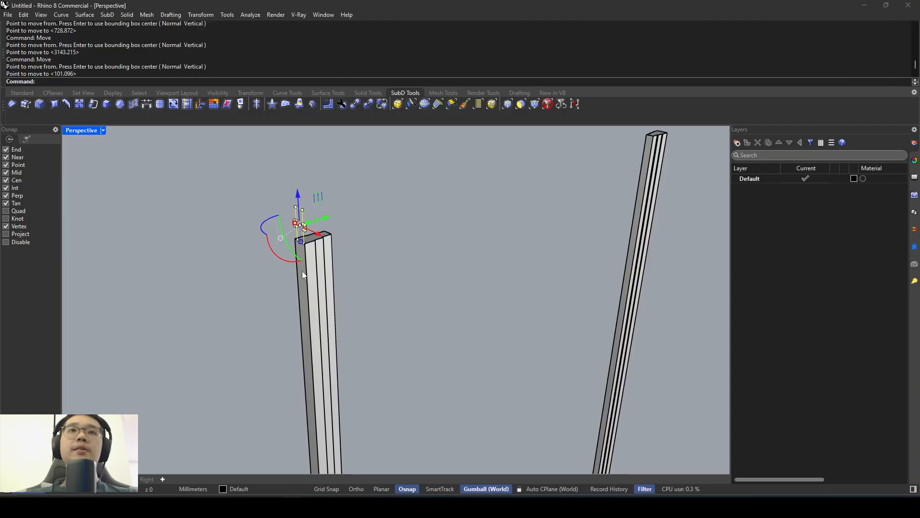
{"action": "scroll", "coordinate": [302, 271], "scroll_direction": "up", "scroll_amount": 3}
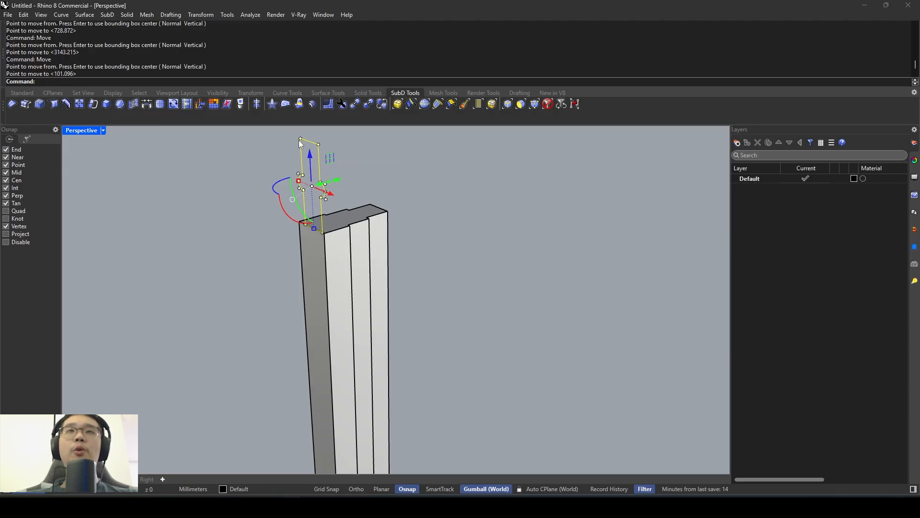
{"action": "left_click", "coordinate": [312, 154]}
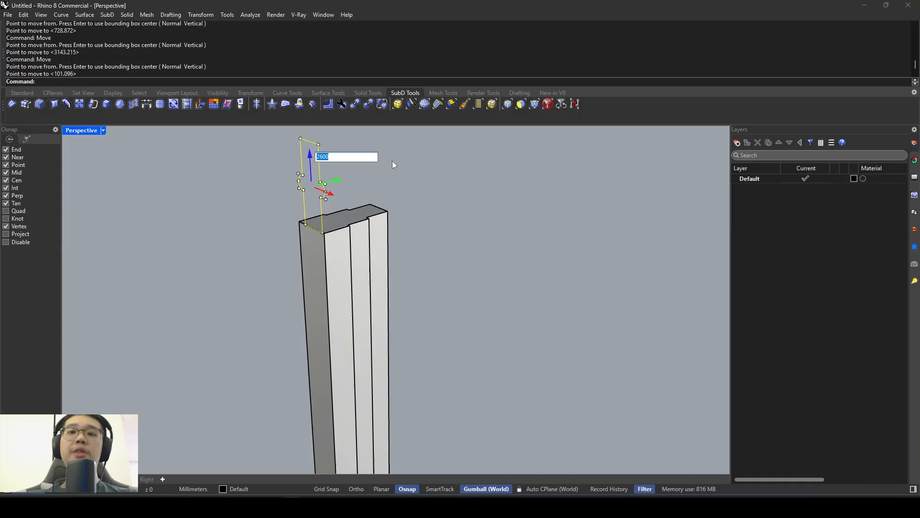
{"action": "type", "text": "-150"}
{"action": "key", "text": "Return"}
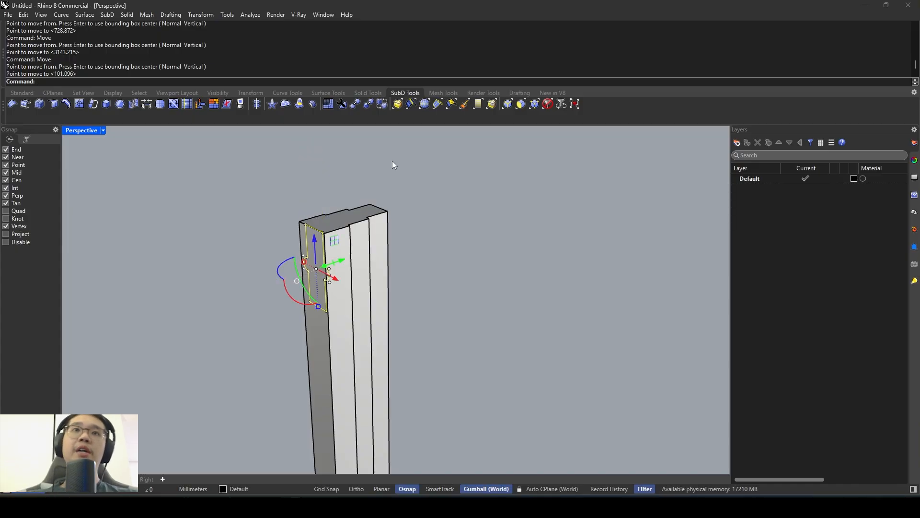
{"action": "right_click_drag", "start_coordinate": [392, 160], "coordinate": [323, 237]}
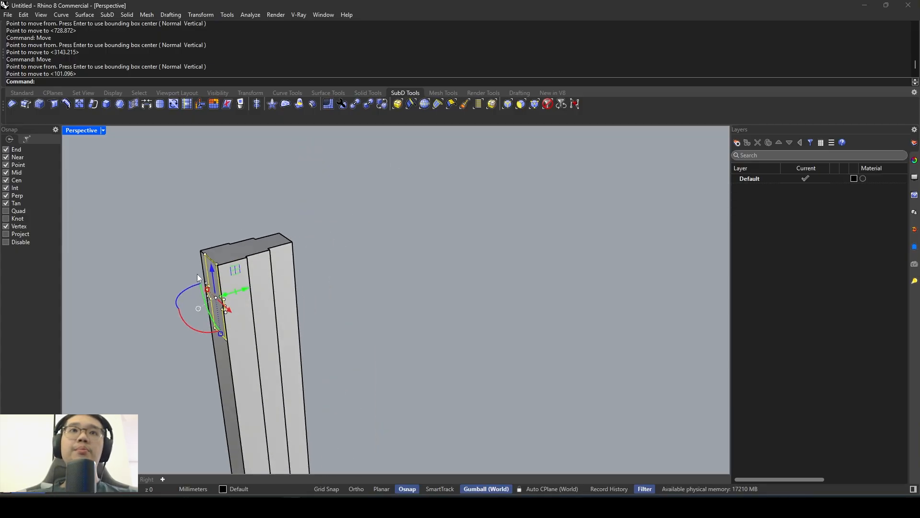
- Move the header profile 150 mm along the green gumball axis to the near post's inner side
{"action": "left_click", "coordinate": [241, 290]}
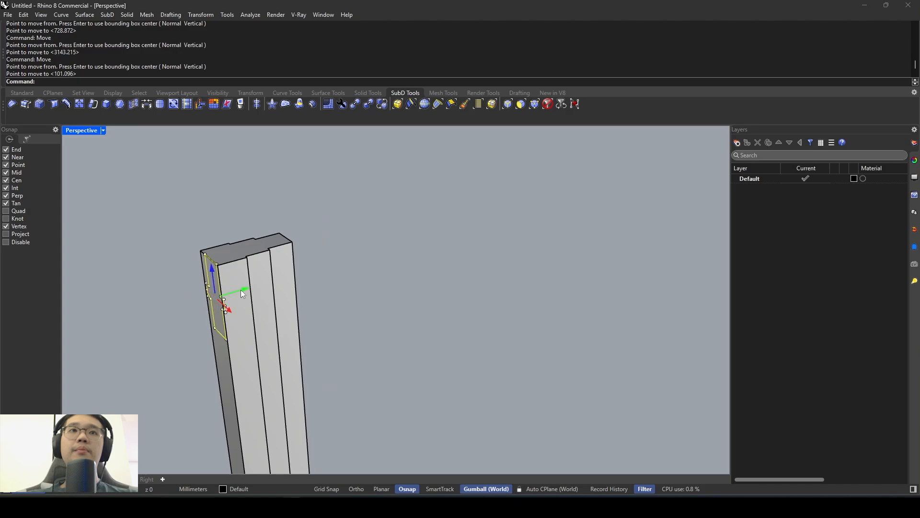
{"action": "type", "text": "300"}
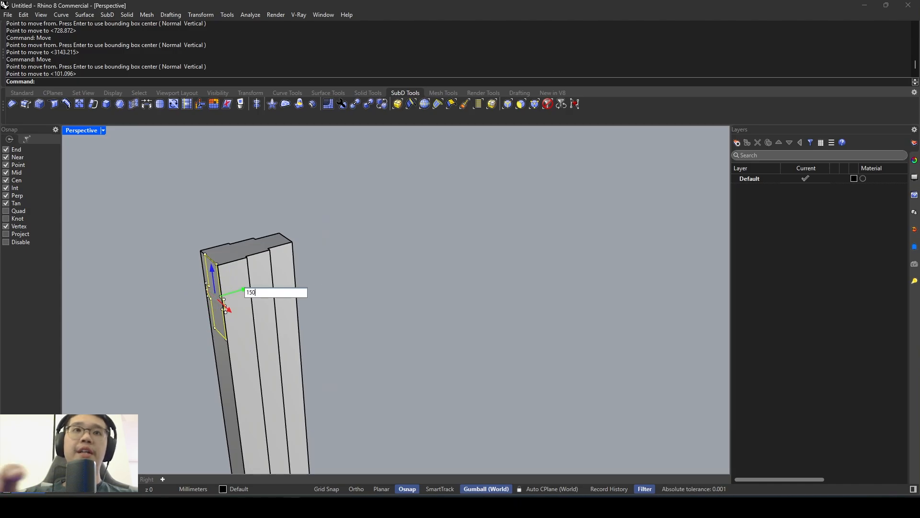
{"action": "key", "text": "Return"}
- Move the header profile from its upper front corner to the far top corner of the post's inner face
{"action": "scroll", "coordinate": [317, 274], "scroll_direction": "down", "scroll_amount": 3}
{"action": "scroll", "coordinate": [204, 209], "scroll_direction": "up", "scroll_amount": 6}
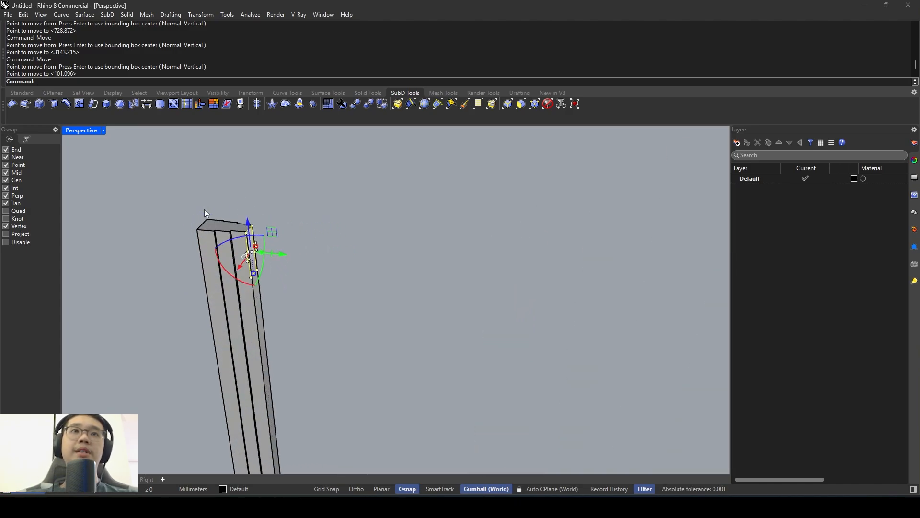
{"action": "scroll", "coordinate": [235, 223], "scroll_direction": "down", "scroll_amount": 7}
{"action": "right_click_drag", "start_coordinate": [317, 192], "coordinate": [279, 230]}
{"action": "scroll", "coordinate": [173, 232], "scroll_direction": "up", "scroll_amount": 6}
{"action": "scroll", "coordinate": [230, 261], "scroll_direction": "up", "scroll_amount": 4}
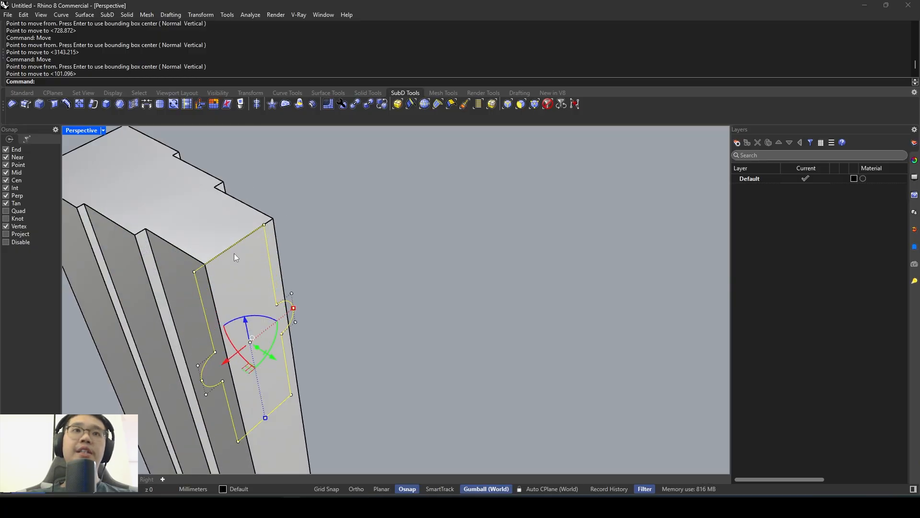
{"action": "type", "text": "move"}
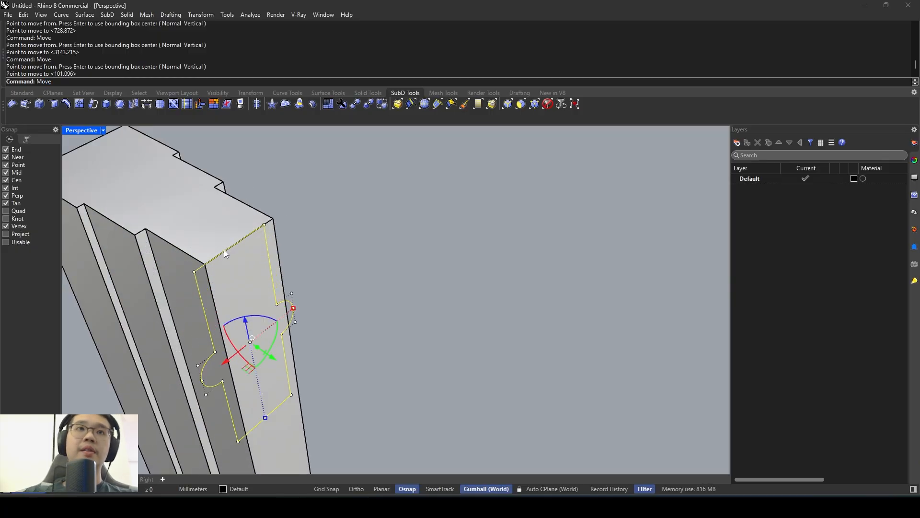
{"action": "key", "text": "Return"}
{"action": "left_click", "coordinate": [235, 251]}
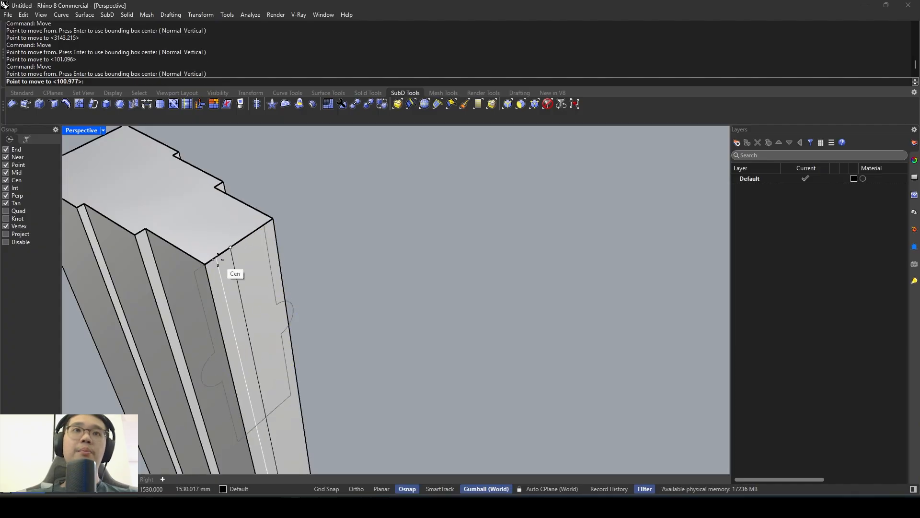
{"action": "key", "text": "Escape"}
{"action": "key", "text": "space"}
{"action": "left_click", "coordinate": [194, 272]}
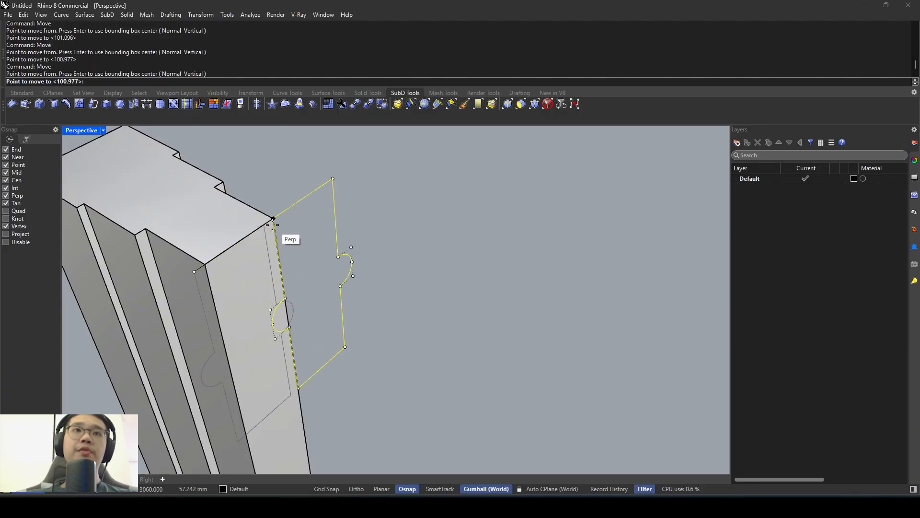
{"action": "left_click", "coordinate": [273, 219]}
{"action": "key", "text": "space"}
{"action": "key", "text": "Escape"}
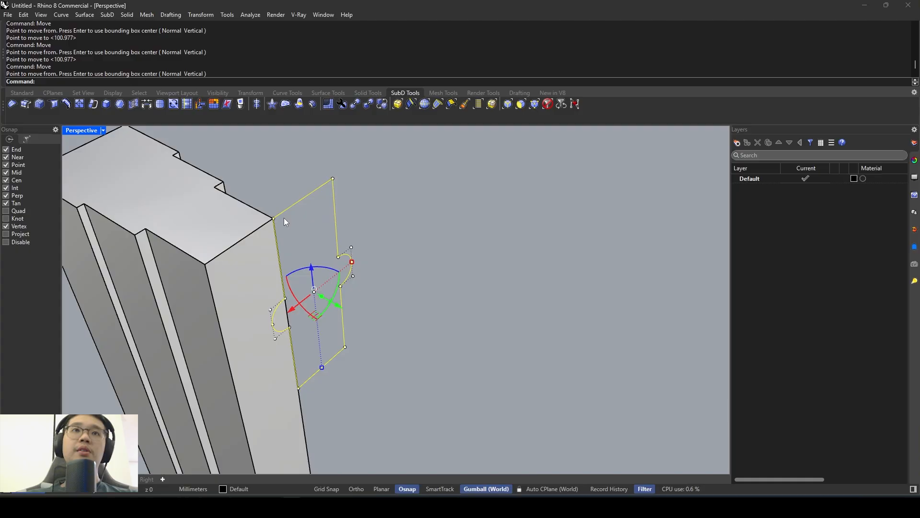
- Move the header profile from its top-edge midpoint to the midpoint of the post's inner top edge
{"action": "key", "text": "space"}
{"action": "left_click", "coordinate": [304, 203]}
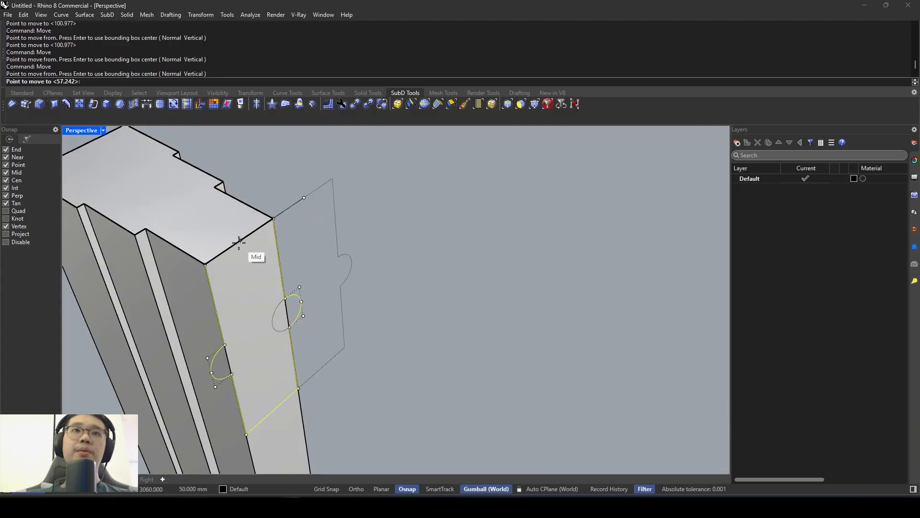
{"action": "left_click", "coordinate": [239, 243]}
- Extrude the header profile 2600 mm along the green gumball axis to span between the two posts
{"action": "scroll", "coordinate": [280, 240], "scroll_direction": "down", "scroll_amount": 10}
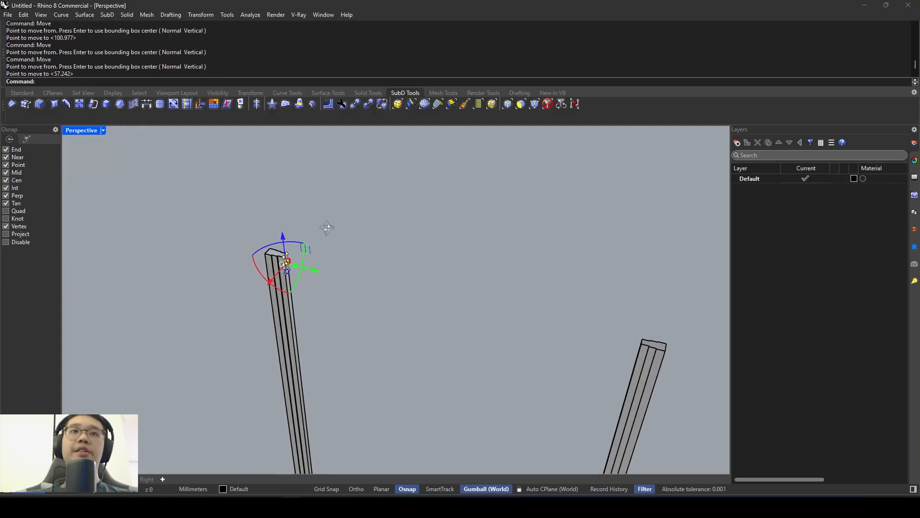
{"action": "scroll", "coordinate": [345, 259], "scroll_direction": "up", "scroll_amount": 3}
{"action": "scroll", "coordinate": [408, 237], "scroll_direction": "down", "scroll_amount": 3}
{"action": "scroll", "coordinate": [303, 280], "scroll_direction": "up", "scroll_amount": 5}
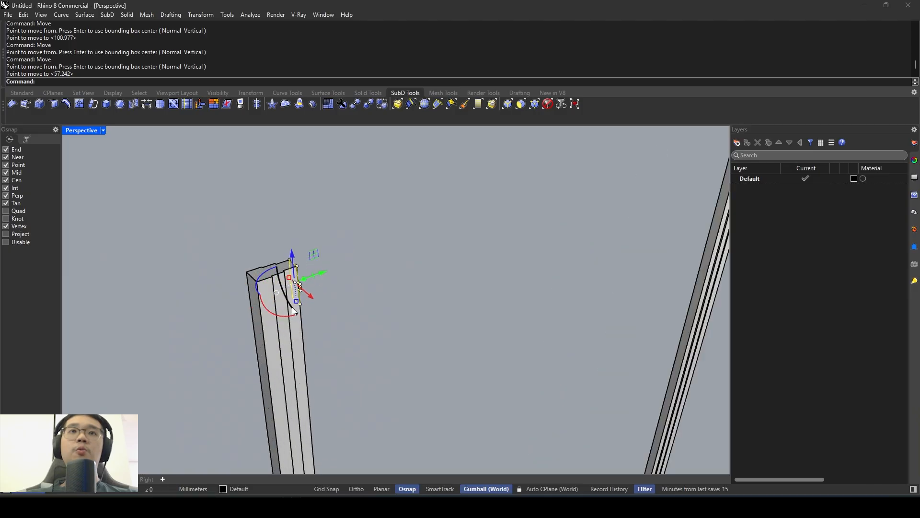
{"action": "left_click", "coordinate": [303, 280]}
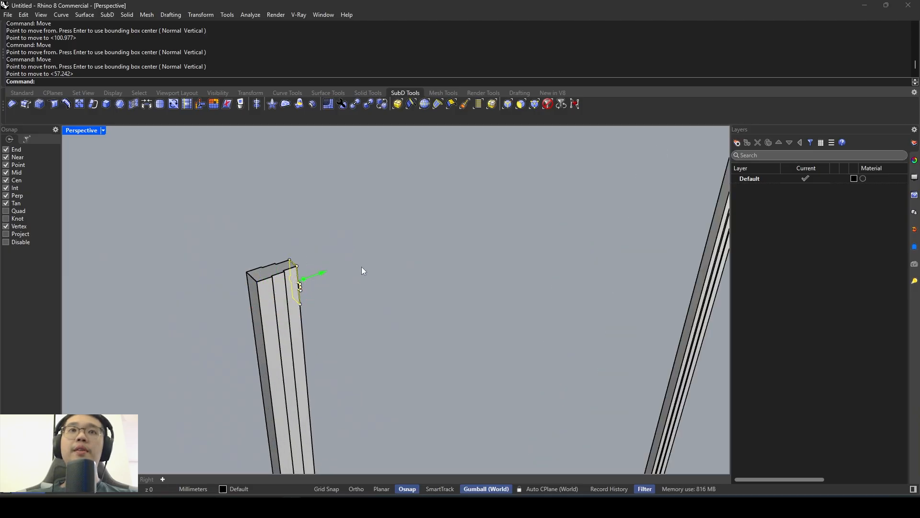
{"action": "type", "text": "2600"}
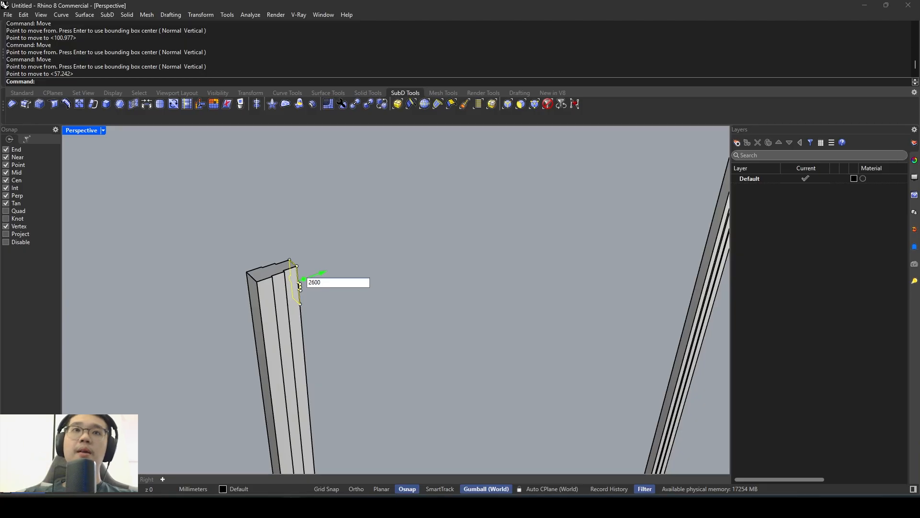
{"action": "key", "text": "Return"}
- Delete the leftover header profile curve at the junction of the near post and the header
{"action": "right_click_drag", "start_coordinate": [362, 266], "coordinate": [290, 234]}
{"action": "scroll", "coordinate": [291, 234], "scroll_direction": "up", "scroll_amount": 1}
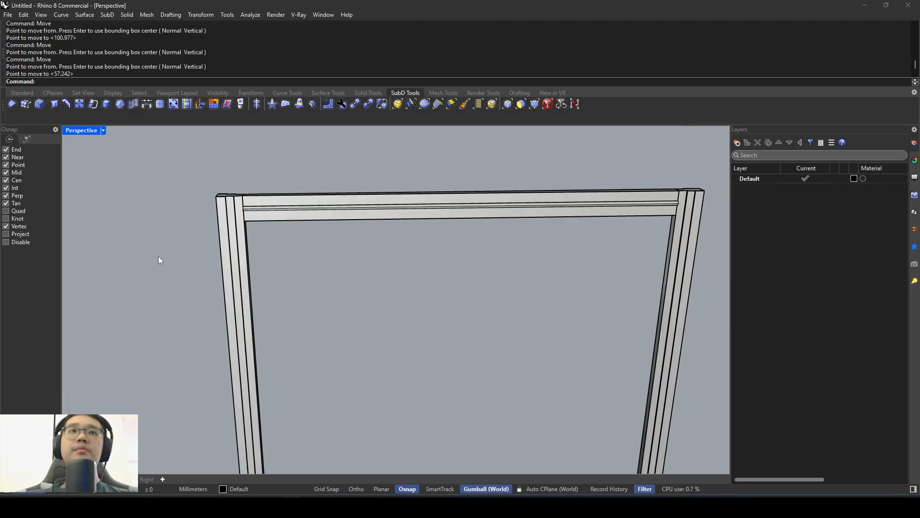
{"action": "scroll", "coordinate": [264, 206], "scroll_direction": "up", "scroll_amount": 2}
{"action": "left_click_drag", "start_coordinate": [153, 258], "coordinate": [269, 156]}
{"action": "left_click", "coordinate": [265, 167]}
{"action": "left_click_drag", "start_coordinate": [127, 293], "coordinate": [289, 157]}
{"action": "left_click", "coordinate": [288, 155]}
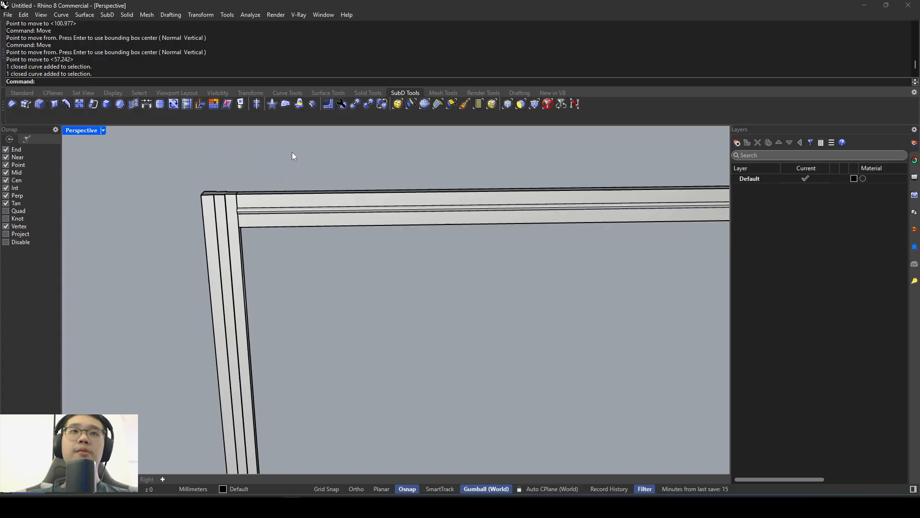
{"action": "left_click_drag", "start_coordinate": [134, 280], "coordinate": [278, 169]}
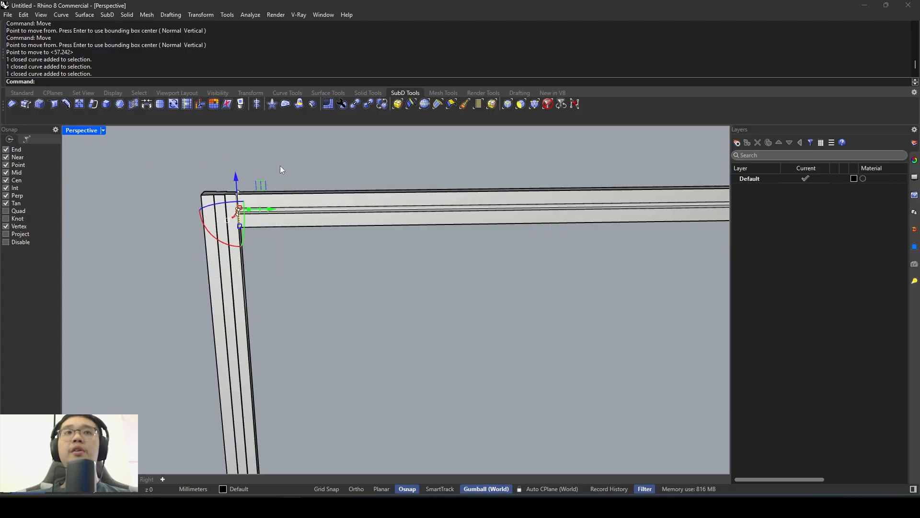
{"action": "left_click", "coordinate": [282, 171]}
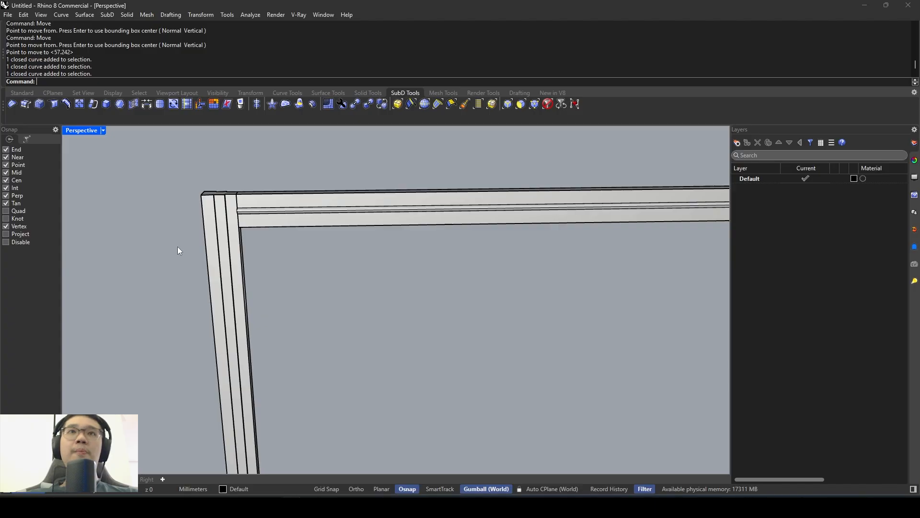
{"action": "right_click_drag", "start_coordinate": [187, 225], "coordinate": [208, 261], "text": "shift"}
{"action": "left_click_drag", "start_coordinate": [195, 269], "coordinate": [282, 186]}
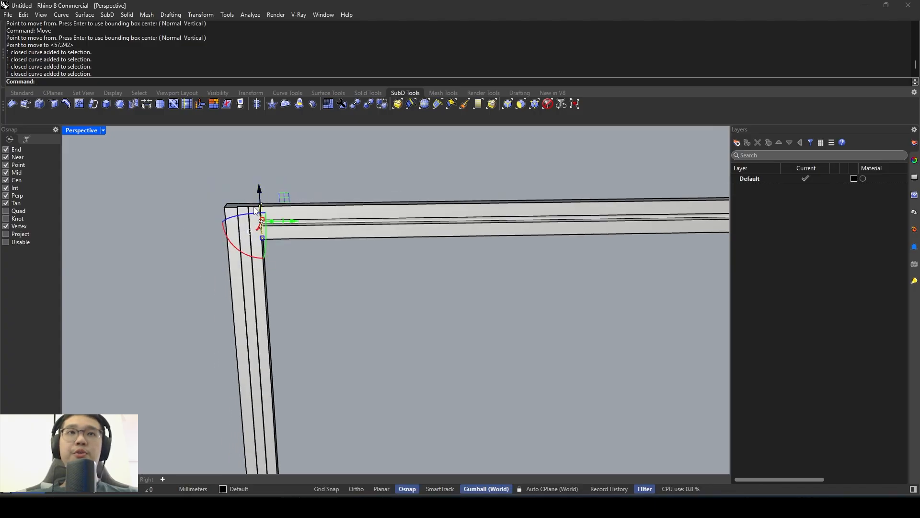
{"action": "mouse_move", "coordinate": [188, 274]}
{"action": "left_mouse_down"}
{"action": "mouse_move", "coordinate": [326, 161]}
{"action": "mouse_move", "coordinate": [180, 270]}
{"action": "left_mouse_up"}
{"action": "left_click", "coordinate": [319, 171]}
{"action": "left_click_drag", "start_coordinate": [325, 166], "coordinate": [195, 266]}
{"action": "left_click", "coordinate": [318, 166]}
{"action": "mouse_move", "coordinate": [318, 165]}
{"action": "left_mouse_down"}
{"action": "mouse_move", "coordinate": [188, 277]}
{"action": "mouse_move", "coordinate": [304, 168]}
{"action": "left_mouse_up"}
{"action": "left_click", "coordinate": [188, 277]}
{"action": "left_click", "coordinate": [254, 240]}
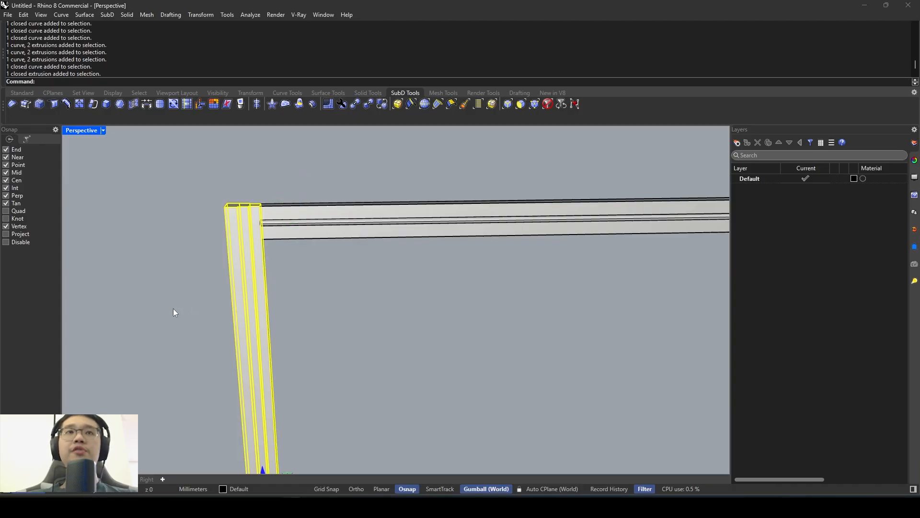
{"action": "left_click_drag", "start_coordinate": [174, 308], "coordinate": [303, 175]}
{"action": "scroll", "coordinate": [281, 214], "scroll_direction": "down", "scroll_amount": 3}
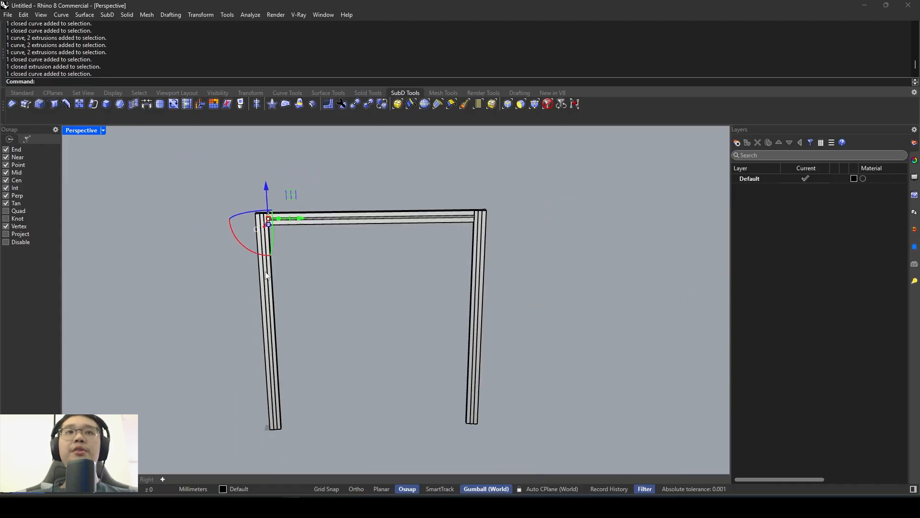
{"action": "scroll", "coordinate": [270, 266], "scroll_direction": "up", "scroll_amount": 2}
{"action": "left_click", "coordinate": [201, 269]}
{"action": "left_click_drag", "start_coordinate": [201, 269], "coordinate": [298, 168]}
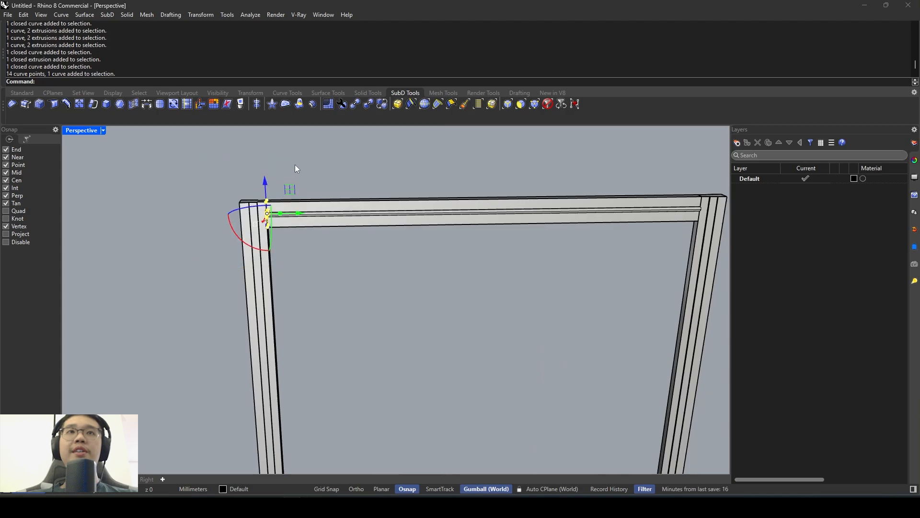
{"action": "scroll", "coordinate": [239, 225], "scroll_direction": "up", "scroll_amount": 2}
{"action": "left_click_drag", "start_coordinate": [172, 291], "coordinate": [348, 143]}
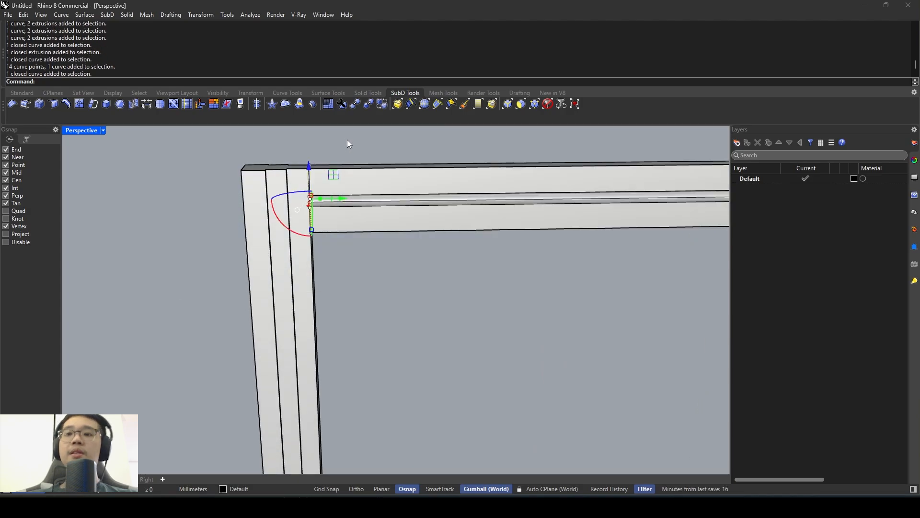
{"action": "key", "text": "Delete"}
- Switch to the reference photo and examine how the door leaves fit between the posts under the header
{"action": "scroll", "coordinate": [438, 174], "scroll_direction": "down", "scroll_amount": 4}
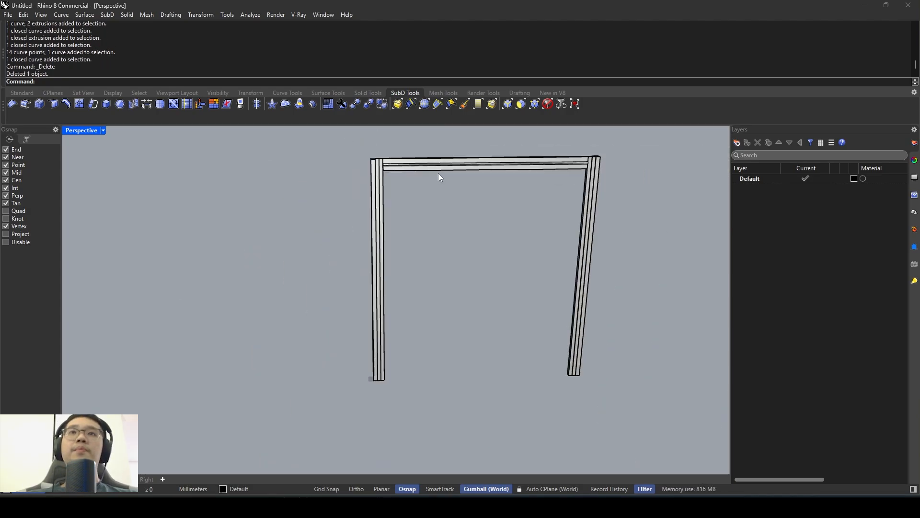
{"action": "right_click_drag", "start_coordinate": [451, 202], "coordinate": [417, 240]}
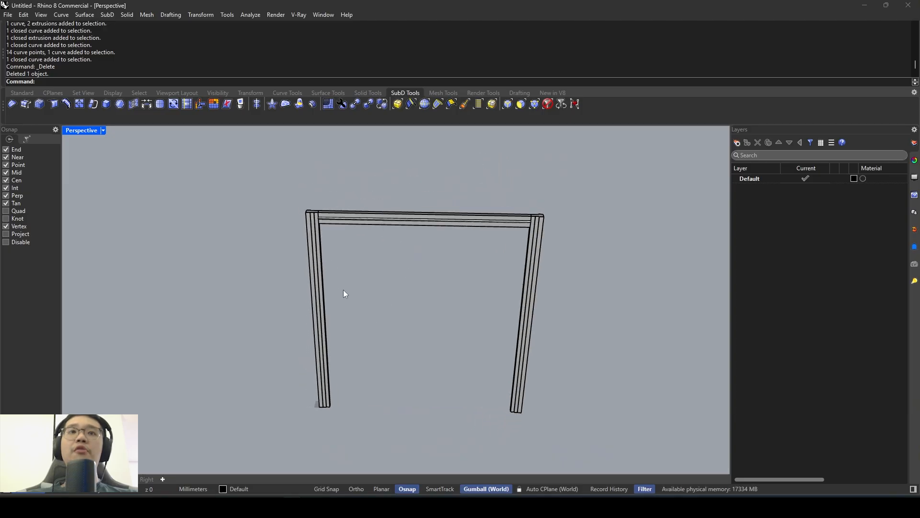
{"action": "right_click_drag", "start_coordinate": [344, 289], "coordinate": [330, 307]}
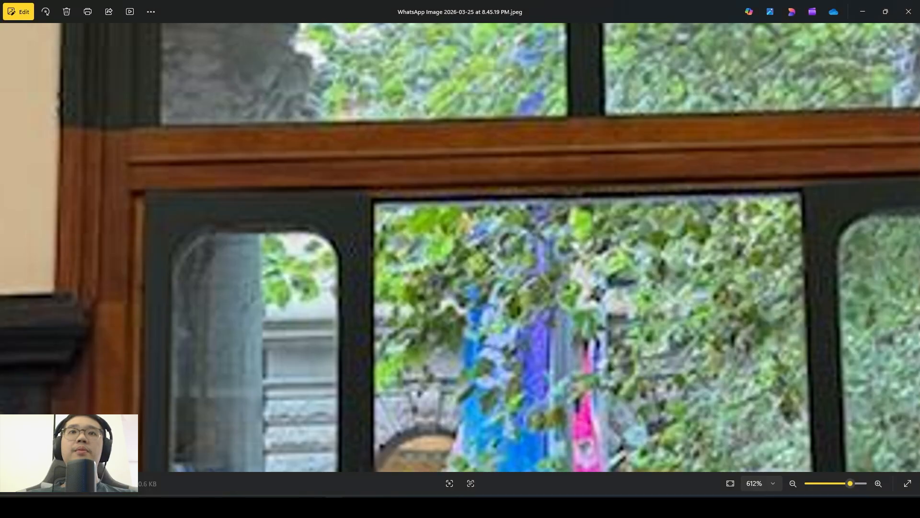
{"action": "scroll", "coordinate": [295, 265], "scroll_direction": "down", "scroll_amount": 3}
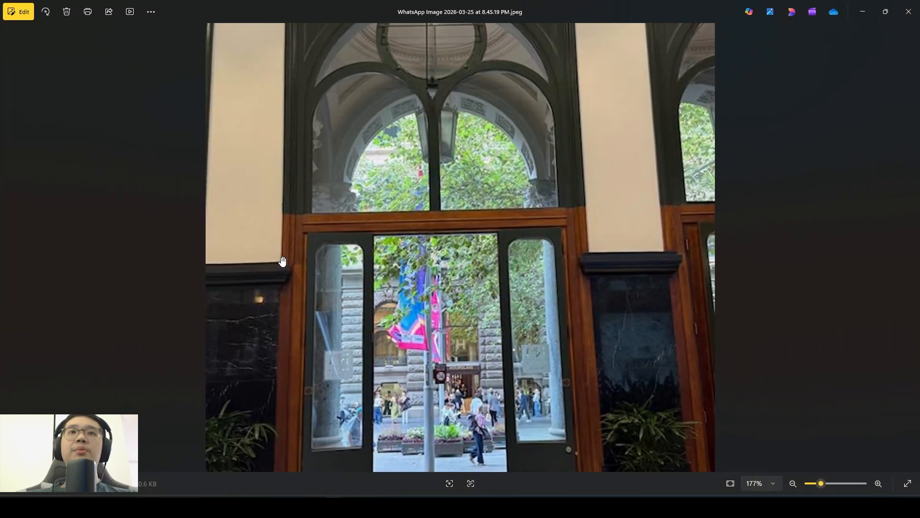
{"action": "left_click_drag", "start_coordinate": [371, 309], "coordinate": [346, 169]}
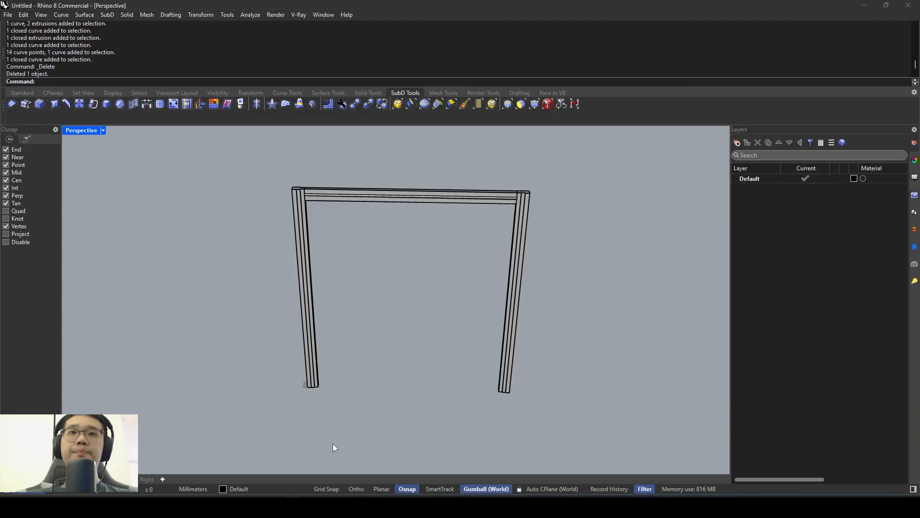
{"action": "right_click_drag", "start_coordinate": [333, 444], "coordinate": [372, 311]}
- Create a box filling the door opening, from the near post's inner base corner to the far post's opposite base corner, up to the header's underside
{"action": "type", "text": "ox"}
{"action": "key", "text": "Return"}
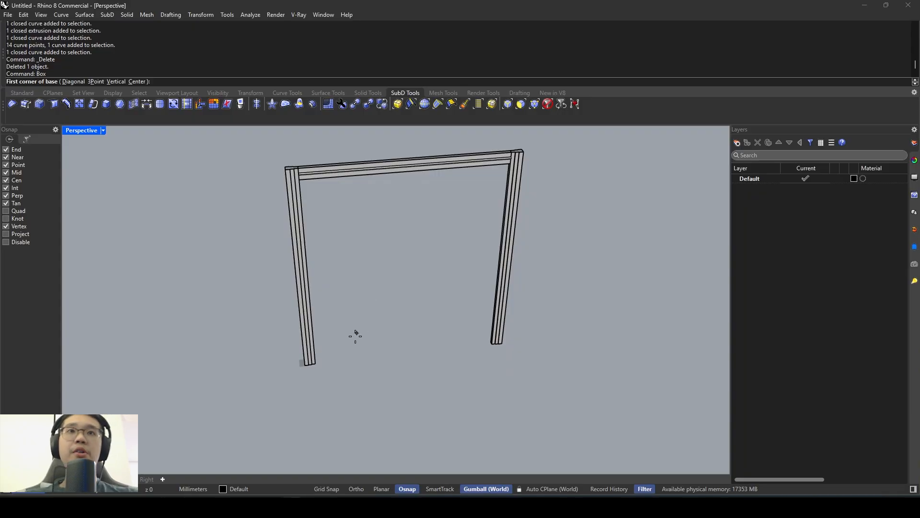
{"action": "scroll", "coordinate": [335, 352], "scroll_direction": "up", "scroll_amount": 4}
{"action": "left_click", "coordinate": [281, 381]}
{"action": "scroll", "coordinate": [551, 346], "scroll_direction": "up", "scroll_amount": 4}
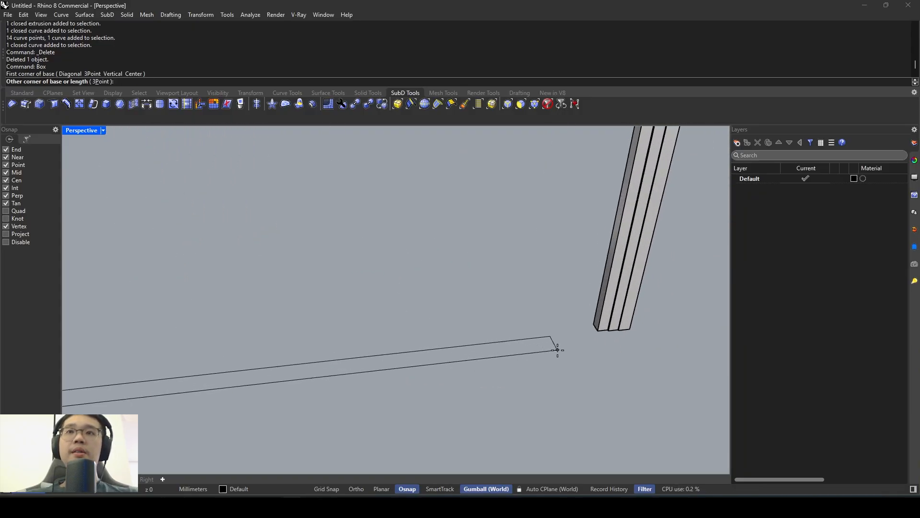
{"action": "left_click", "coordinate": [594, 326]}
{"action": "scroll", "coordinate": [531, 294], "scroll_direction": "down", "scroll_amount": 5}
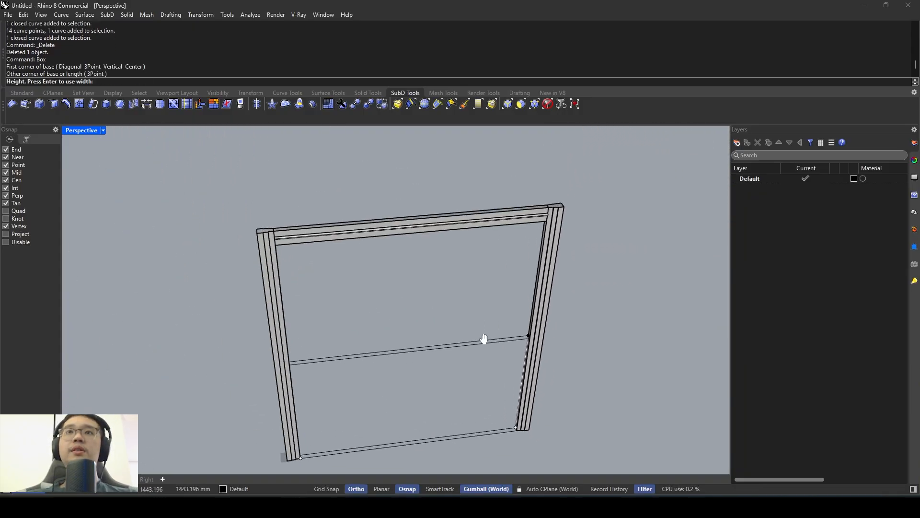
{"action": "scroll", "coordinate": [479, 205], "scroll_direction": "up", "scroll_amount": 4}
{"action": "left_click", "coordinate": [489, 186]}
{"action": "scroll", "coordinate": [493, 183], "scroll_direction": "down", "scroll_amount": 5}
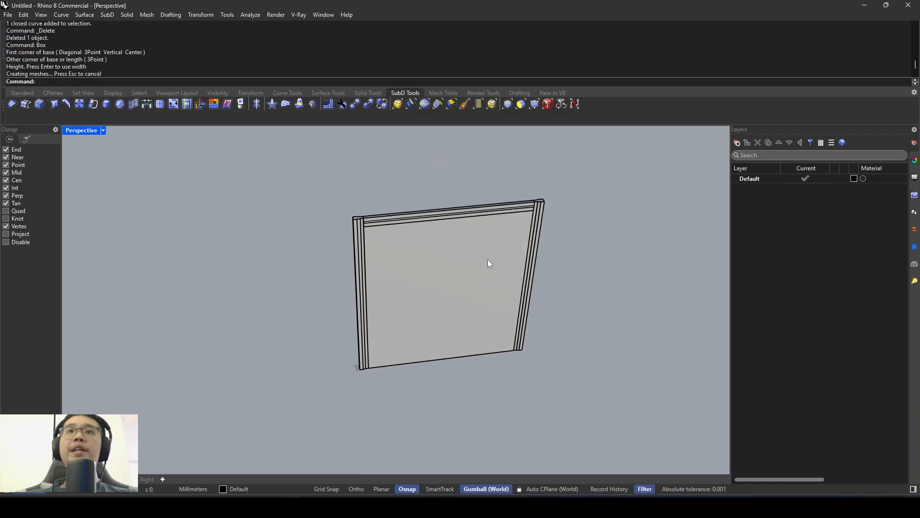
- Scale the door panel in one direction to half its width, using the near post's base corner as the fixed base point
{"action": "left_click", "coordinate": [487, 260]}
{"action": "scroll", "coordinate": [481, 332], "scroll_direction": "up", "scroll_amount": 2}
{"action": "right_click_drag", "start_coordinate": [481, 332], "coordinate": [426, 311]}
{"action": "type", "text": "Scale1D"}
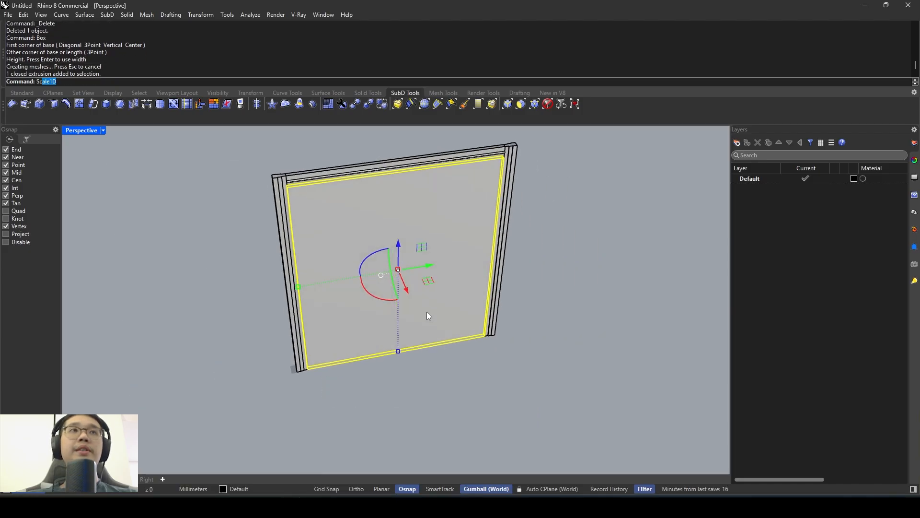
{"action": "key", "text": "Return"}
{"action": "scroll", "coordinate": [312, 376], "scroll_direction": "up", "scroll_amount": 3}
{"action": "left_click", "coordinate": [307, 367]}
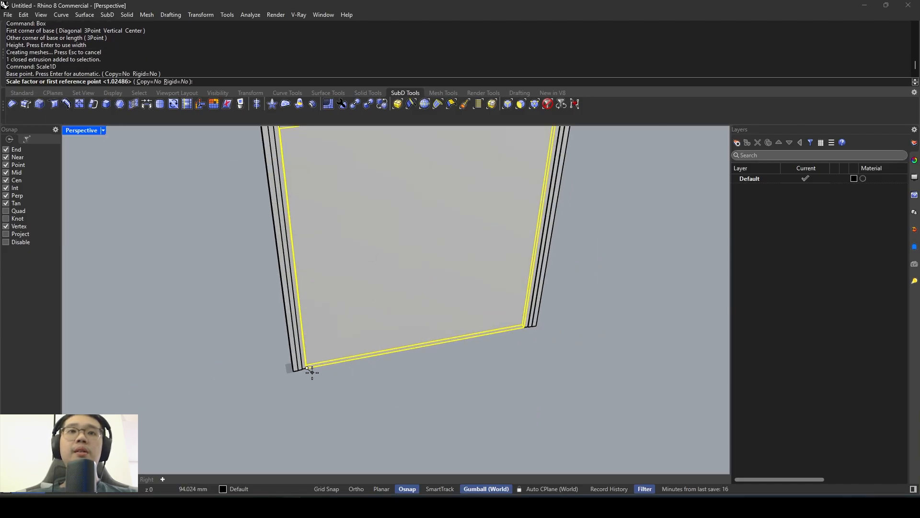
{"action": "left_click", "coordinate": [523, 327]}
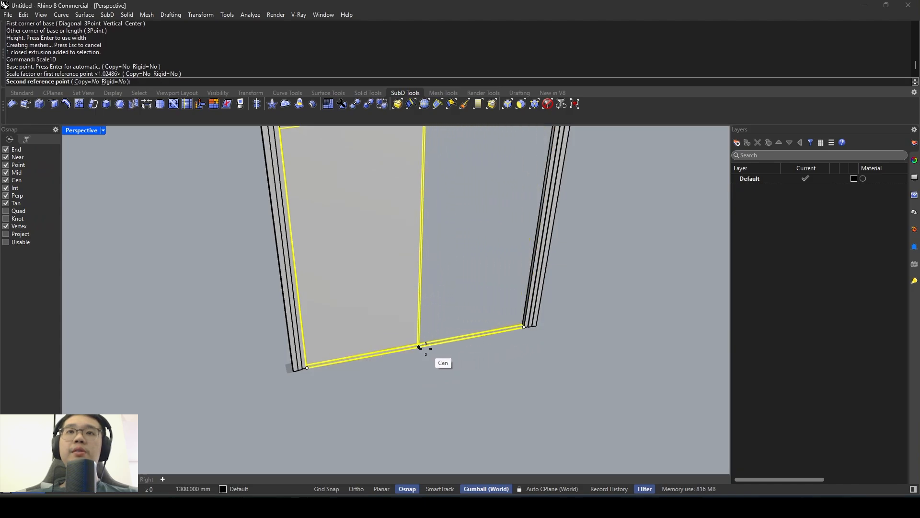
{"action": "left_click", "coordinate": [421, 349]}
- Halve the panel's width once more with Scale1D from the same base corner, leaving a quarter-width door leaf against the near post
{"action": "key", "text": "Return"}
{"action": "left_click", "coordinate": [307, 367]}
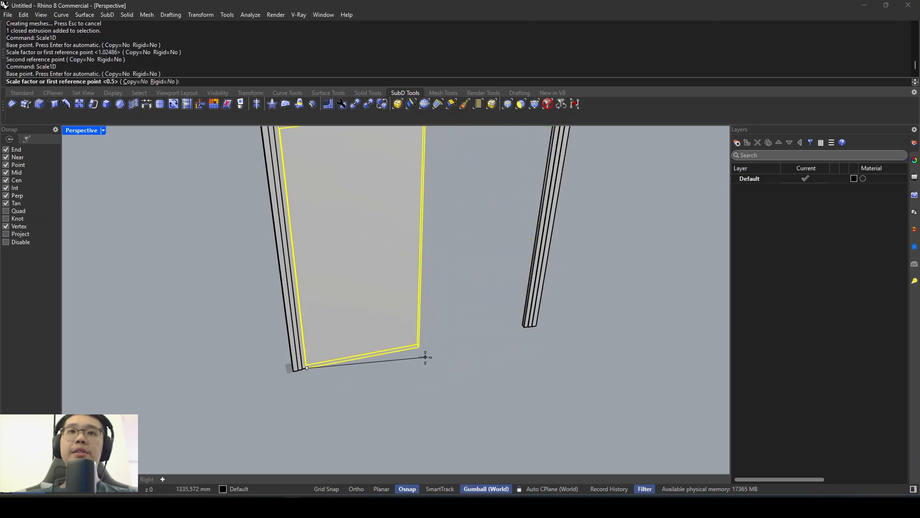
{"action": "left_click", "coordinate": [419, 346]}
{"action": "left_click", "coordinate": [365, 357]}
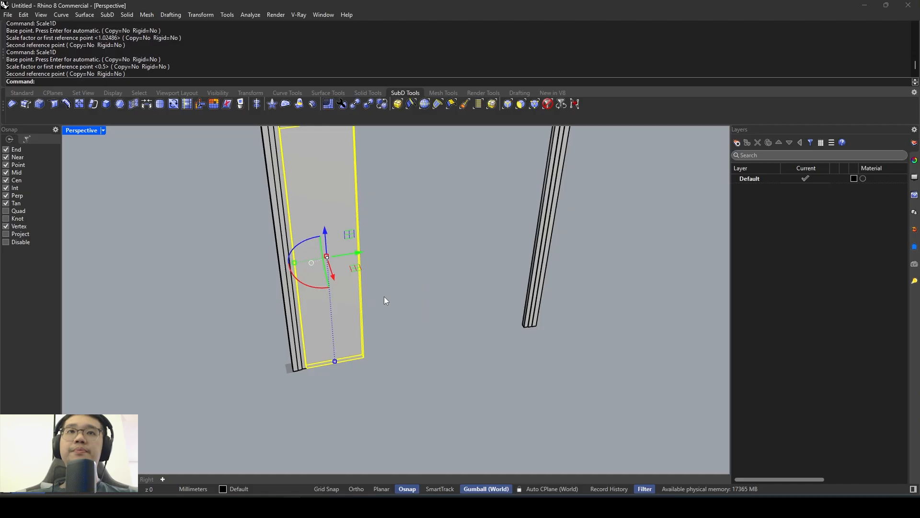
- Copy the door leaf from its outer base corner three times side by side, filling the opening up to the far post
{"action": "type", "text": "copy"}
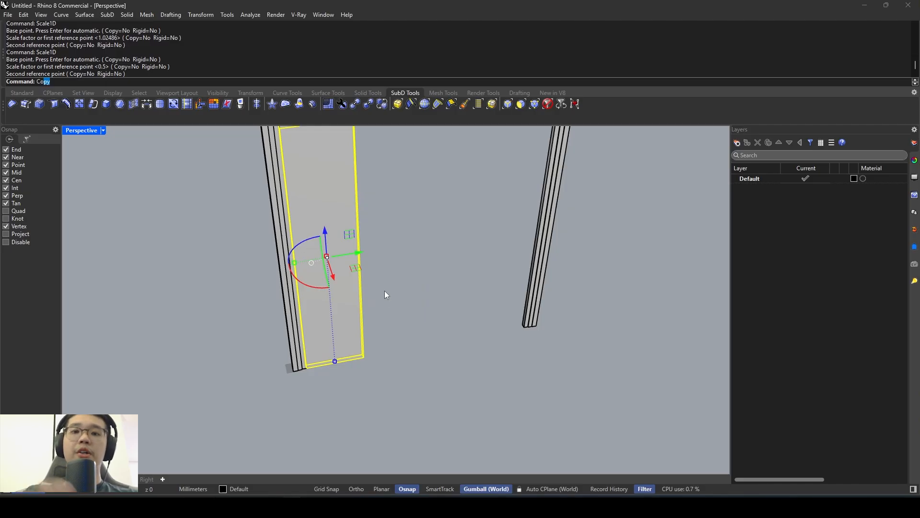
{"action": "key", "text": "Return"}
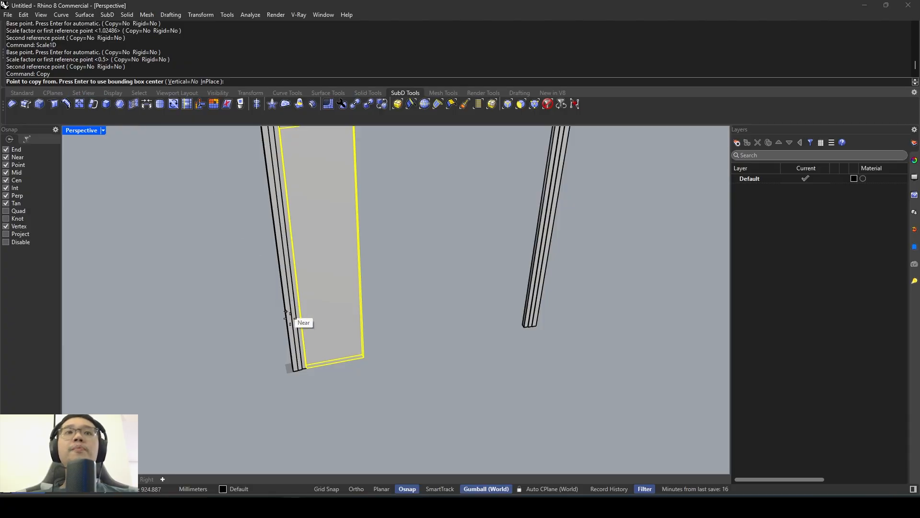
{"action": "scroll", "coordinate": [318, 359], "scroll_direction": "up", "scroll_amount": 4}
{"action": "left_click", "coordinate": [289, 381]}
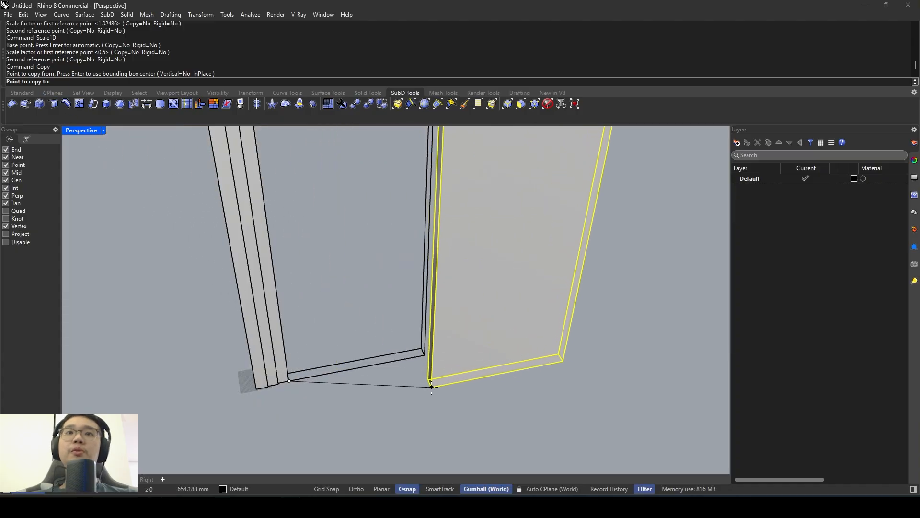
{"action": "left_click", "coordinate": [424, 355]}
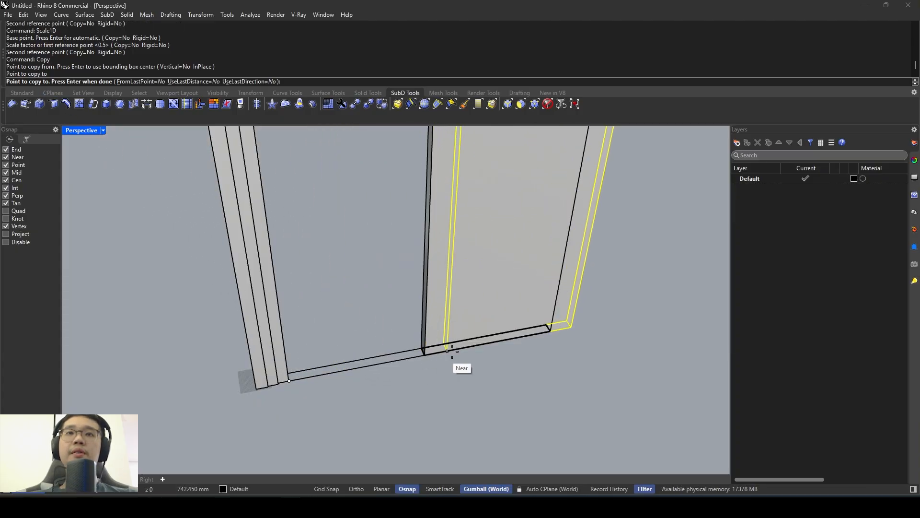
{"action": "right_click_drag", "start_coordinate": [460, 349], "coordinate": [303, 357], "text": "shift"}
{"action": "left_click", "coordinate": [373, 346]}
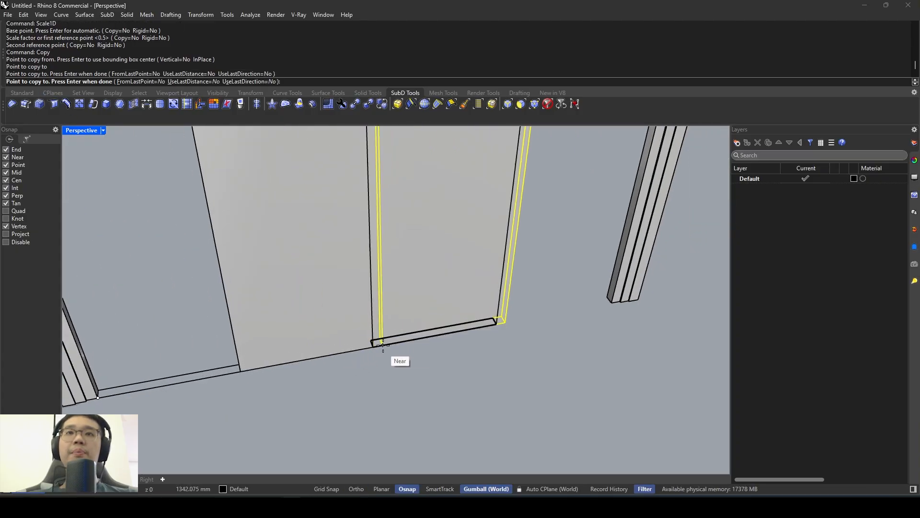
{"action": "left_click", "coordinate": [494, 321]}
{"action": "key", "text": "Return"}
{"action": "scroll", "coordinate": [485, 335], "scroll_direction": "down", "scroll_amount": 3}
{"action": "scroll", "coordinate": [476, 340], "scroll_direction": "down", "scroll_amount": 6}
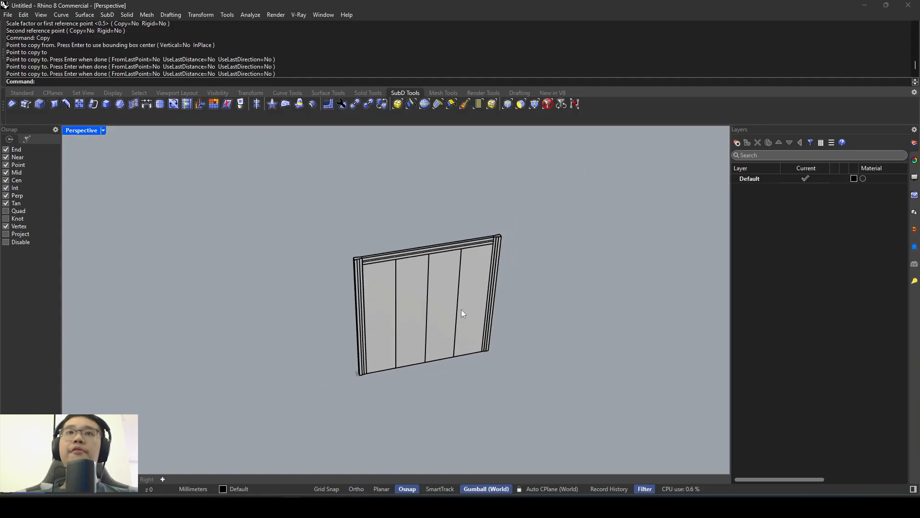
{"action": "mouse_move", "coordinate": [462, 309]}
{"action": "right_mouse_down"}
{"action": "mouse_move", "coordinate": [395, 242]}
{"action": "mouse_move", "coordinate": [450, 267]}
{"action": "mouse_move", "coordinate": [452, 315]}
{"action": "right_mouse_up"}
{"action": "scroll", "coordinate": [452, 315], "scroll_direction": "up", "scroll_amount": 3}
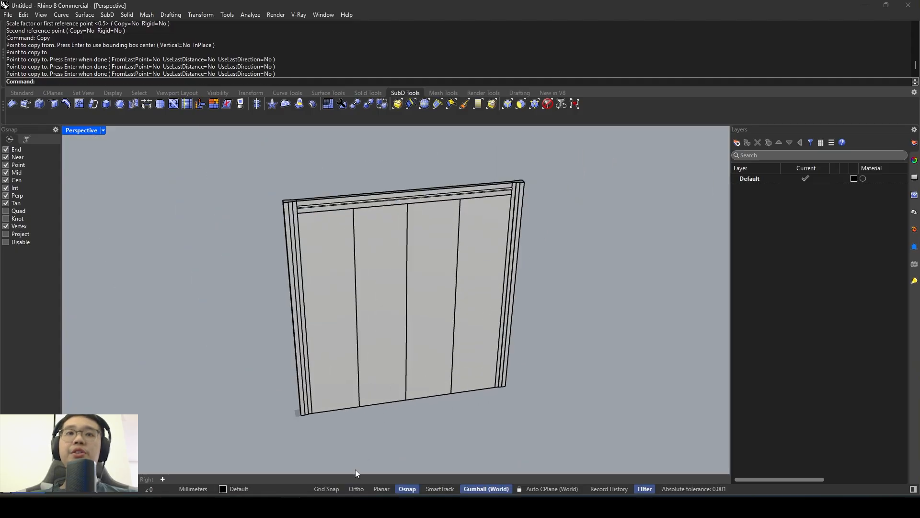
- Switch to the reference photo to examine the glass opening and lower panel of the door leaves, and return to Rhino
{"action": "left_click", "coordinate": [334, 507]}
{"action": "left_click_drag", "start_coordinate": [367, 407], "coordinate": [367, 395]}
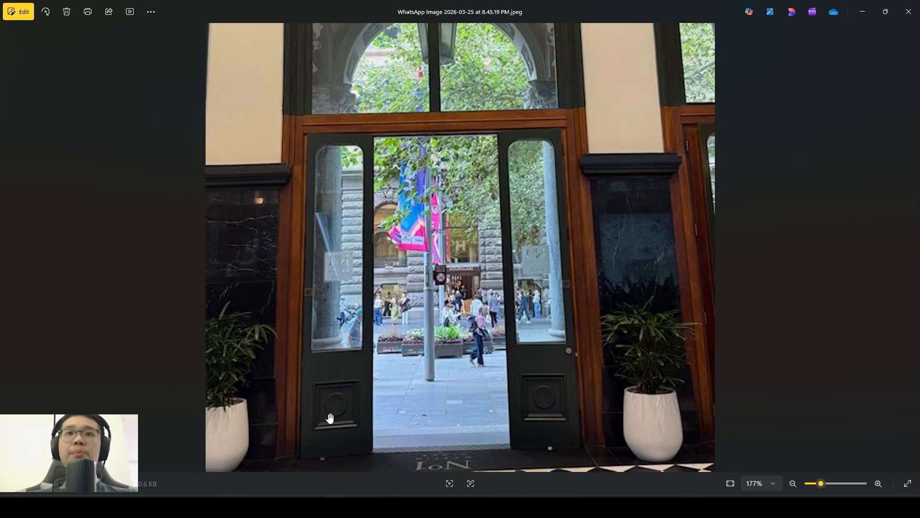
{"action": "left_click", "coordinate": [292, 507]}
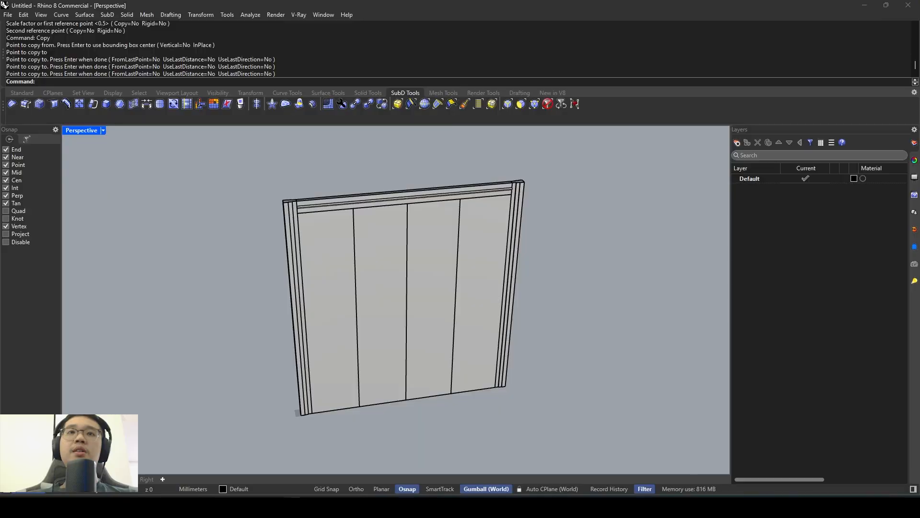
{"action": "right_click_drag", "start_coordinate": [352, 397], "coordinate": [351, 364], "text": "shift"}
{"action": "left_click", "coordinate": [351, 363]}
{"action": "right_click_drag", "start_coordinate": [314, 308], "coordinate": [371, 267]}
{"action": "scroll", "coordinate": [359, 236], "scroll_direction": "up", "scroll_amount": 4}
{"action": "scroll", "coordinate": [374, 267], "scroll_direction": "down", "scroll_amount": 6}
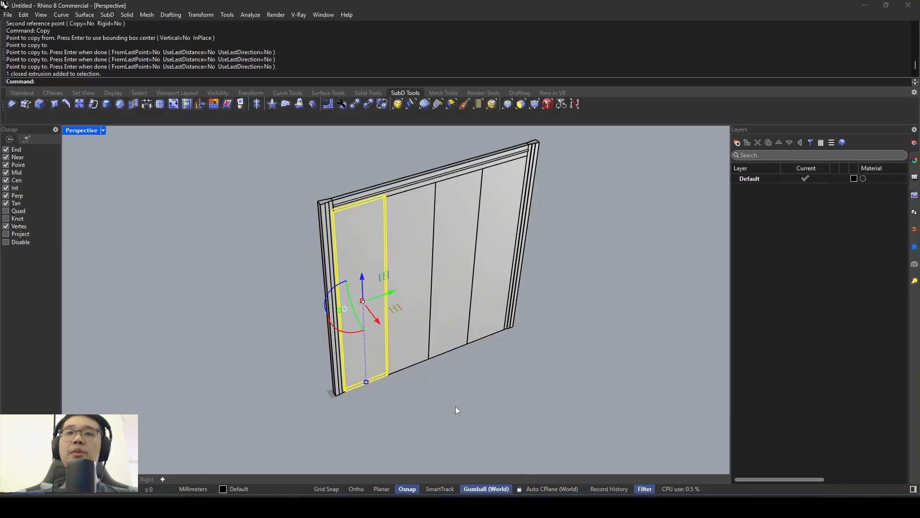
{"action": "scroll", "coordinate": [416, 379], "scroll_direction": "up", "scroll_amount": 2}
{"action": "left_click", "coordinate": [413, 375]}
{"action": "scroll", "coordinate": [394, 341], "scroll_direction": "down", "scroll_amount": 4}
{"action": "right_click_drag", "start_coordinate": [418, 319], "coordinate": [391, 331], "text": "shift"}
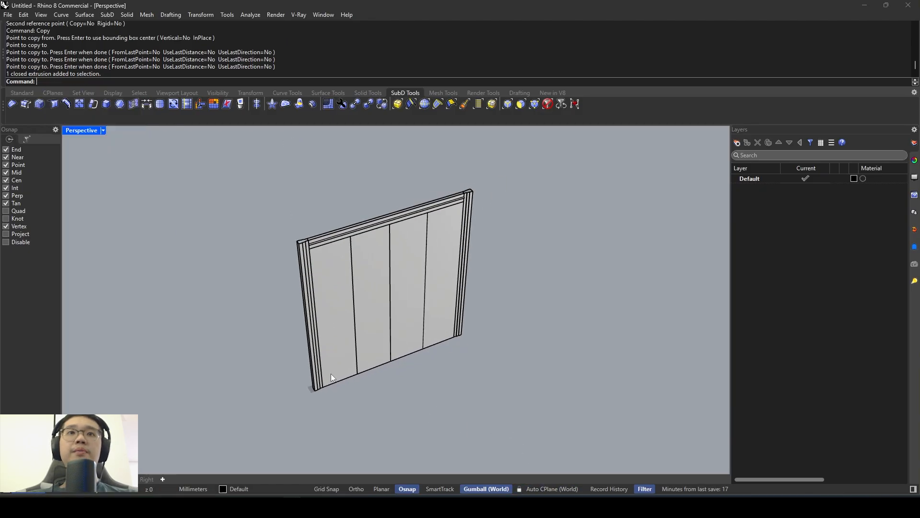
{"action": "scroll", "coordinate": [331, 373], "scroll_direction": "up", "scroll_amount": 3}
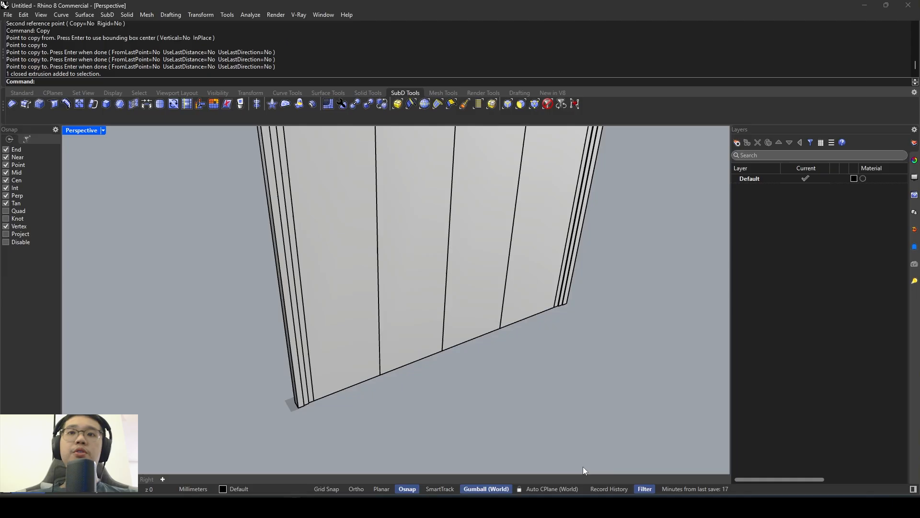
- Enable automatic CPlane alignment and select the door leaf beside the near post to check how the construction plane aligns
{"action": "left_click", "coordinate": [550, 490]}
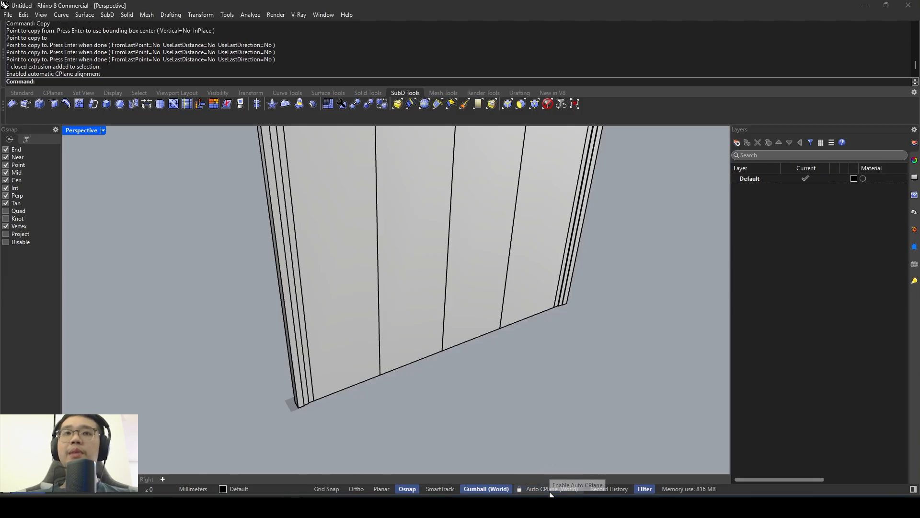
{"action": "left_click", "coordinate": [358, 372]}
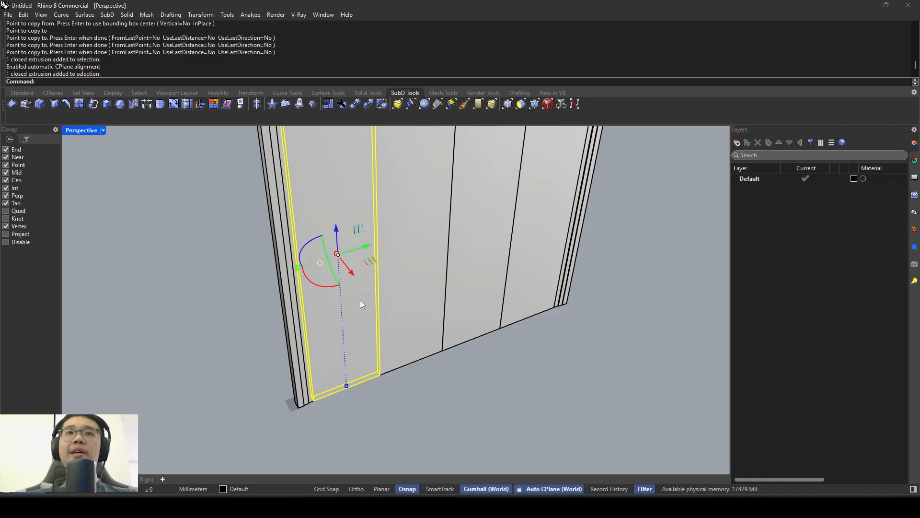
{"action": "scroll", "coordinate": [364, 307], "scroll_direction": "down", "scroll_amount": 5}
{"action": "right_click_drag", "start_coordinate": [305, 324], "coordinate": [372, 382]}
{"action": "scroll", "coordinate": [373, 398], "scroll_direction": "up", "scroll_amount": 4}
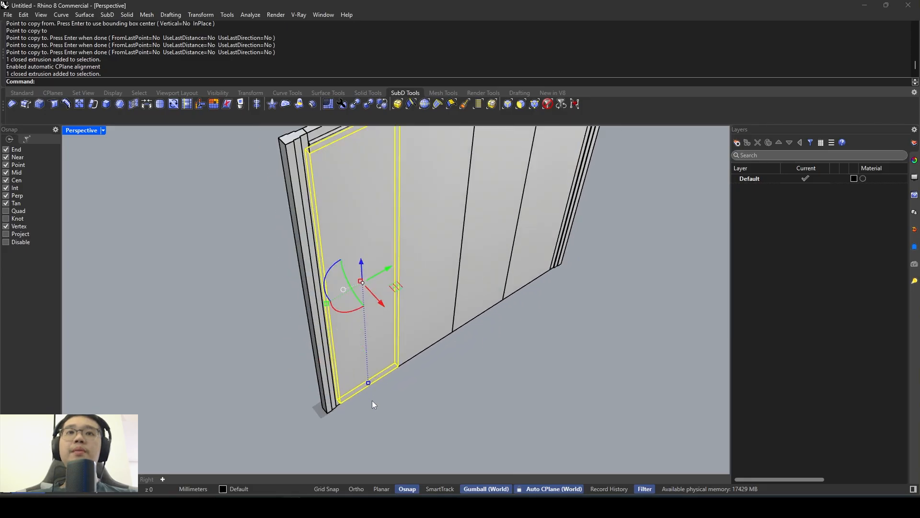
{"action": "scroll", "coordinate": [324, 411], "scroll_direction": "up", "scroll_amount": 2}
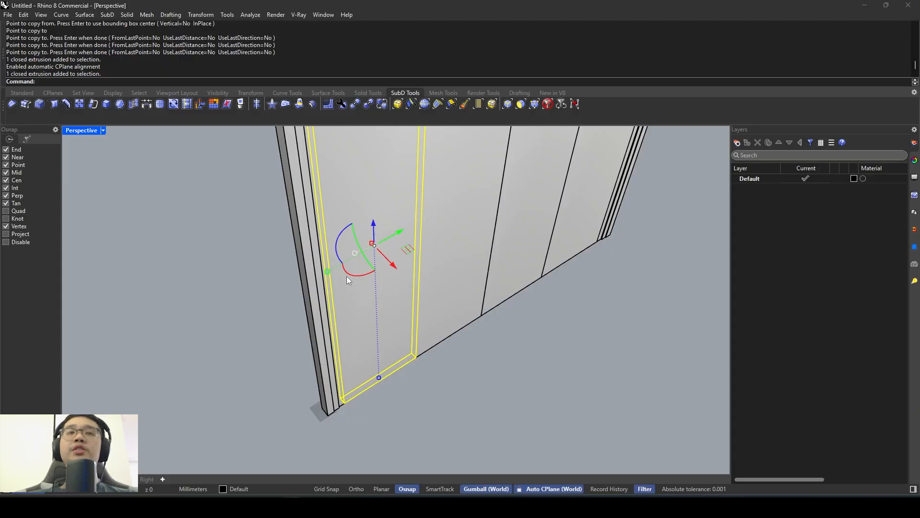
{"action": "scroll", "coordinate": [385, 300], "scroll_direction": "down", "scroll_amount": 4}
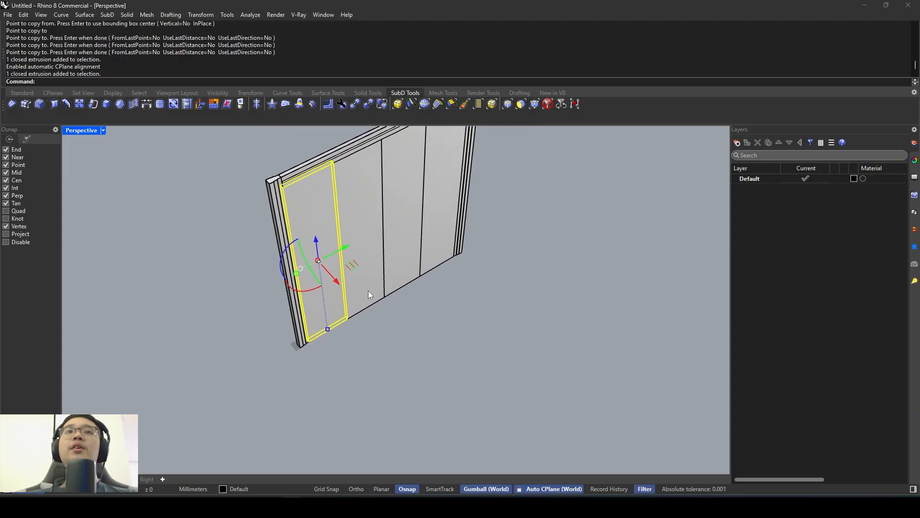
{"action": "left_click", "coordinate": [491, 382]}
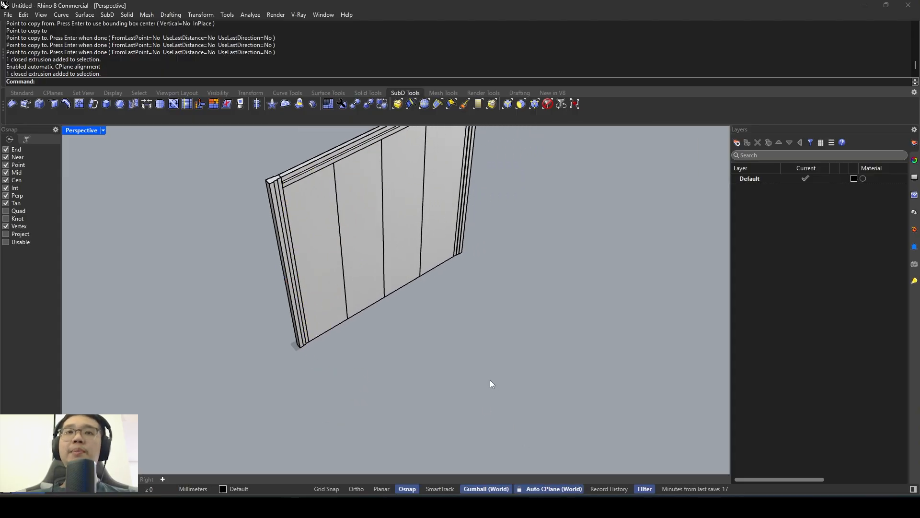
- Create a rectangular plane surface on the ground beside the door's far post
{"action": "type", "text": "plane"}
{"action": "key", "text": "Return"}
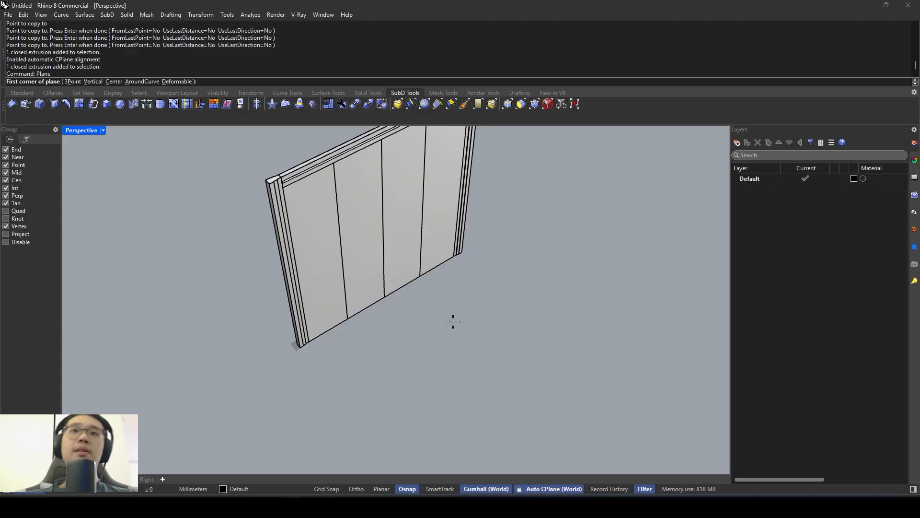
{"action": "left_click", "coordinate": [453, 321]}
{"action": "left_click", "coordinate": [609, 318]}
{"action": "right_click_drag", "start_coordinate": [609, 318], "coordinate": [446, 340]}
- Rotate the plane surface with the gumball so that it stands tilted off the ground, and clear the selection
{"action": "left_click", "coordinate": [446, 341]}
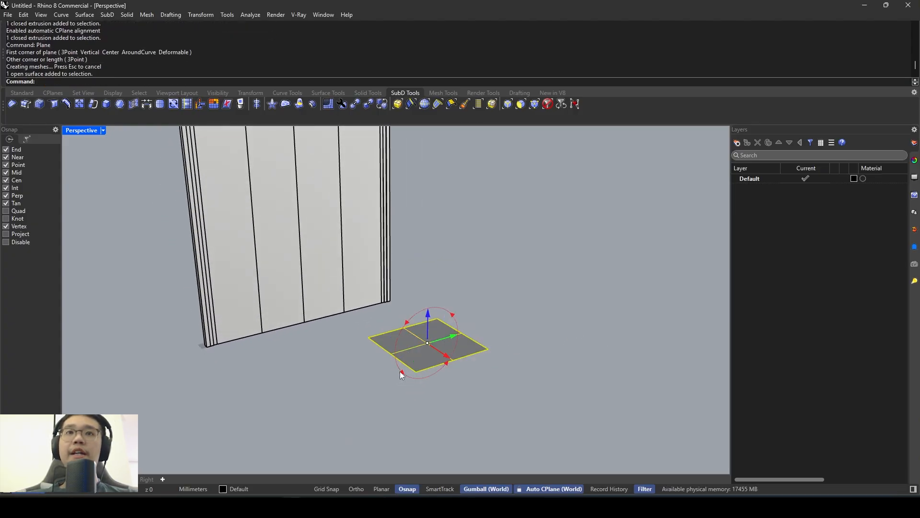
{"action": "mouse_move", "coordinate": [400, 371]}
{"action": "left_mouse_down"}
{"action": "mouse_move", "coordinate": [421, 361]}
{"action": "mouse_move", "coordinate": [407, 334]}
{"action": "mouse_move", "coordinate": [432, 321]}
{"action": "mouse_move", "coordinate": [415, 313]}
{"action": "mouse_move", "coordinate": [404, 353]}
{"action": "left_mouse_up"}
{"action": "left_click", "coordinate": [469, 330]}
{"action": "right_click_drag", "start_coordinate": [469, 330], "coordinate": [536, 424]}
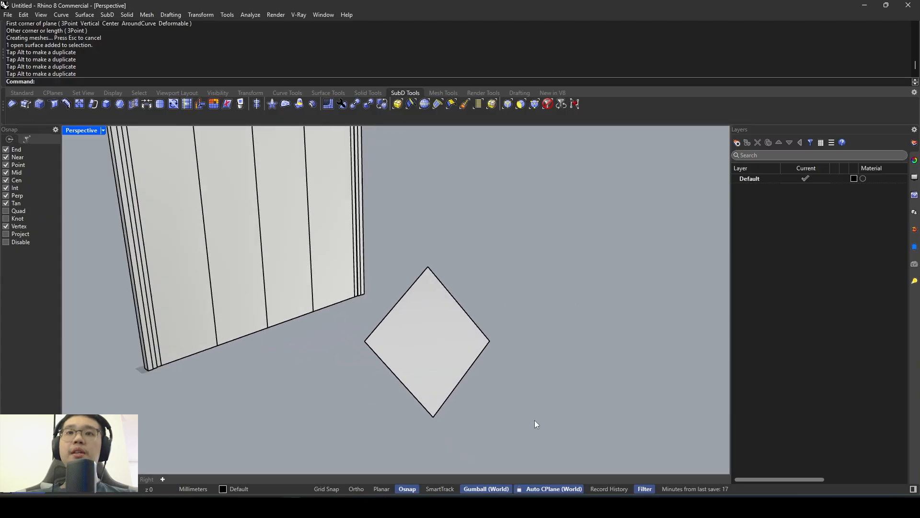
- Select the tilted surface so that the automatic construction plane aligns to it
{"action": "left_click", "coordinate": [429, 342]}
{"action": "right_click_drag", "start_coordinate": [429, 342], "coordinate": [494, 285]}
{"action": "left_click", "coordinate": [494, 285]}
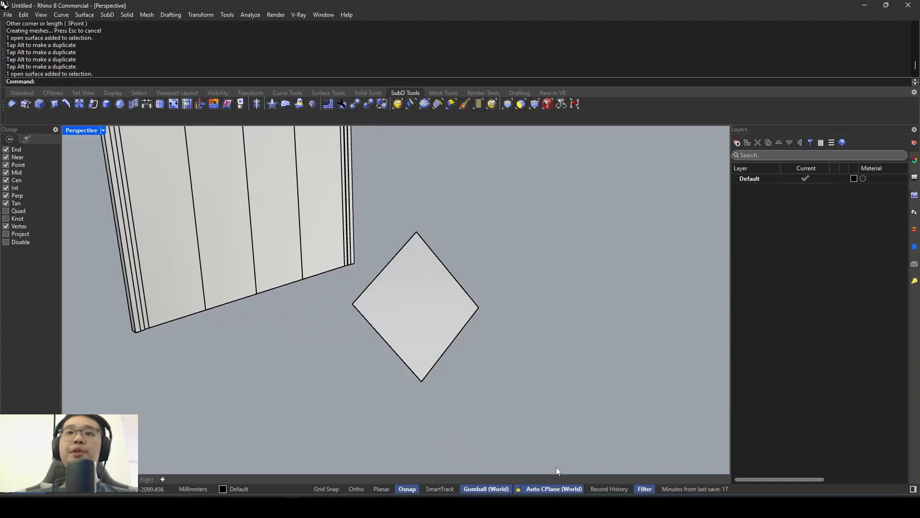
{"action": "left_click", "coordinate": [551, 492]}
{"action": "left_click", "coordinate": [438, 305]}
{"action": "right_click_drag", "start_coordinate": [438, 305], "coordinate": [515, 261]}
- Draw three overlapping rectangles lying on the tilted surface, using the aligned construction plane
{"action": "type", "text": "rec"}
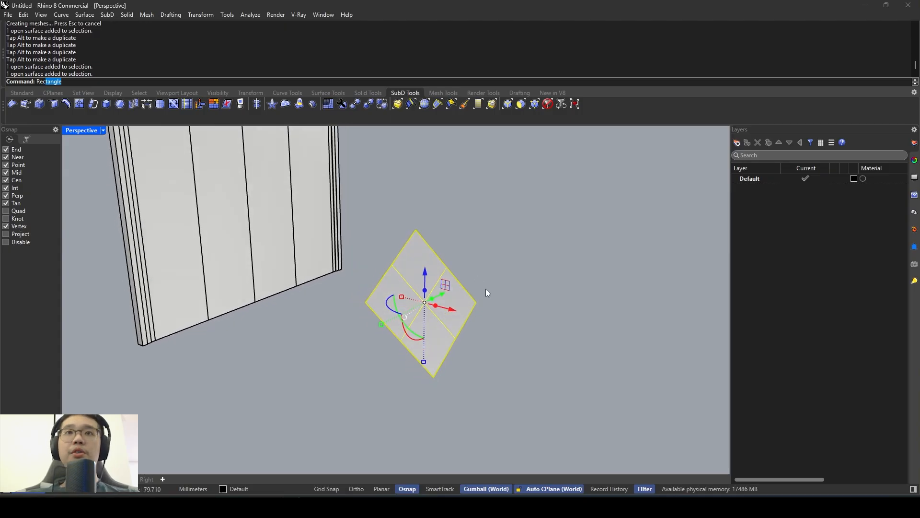
{"action": "key", "text": "Return"}
{"action": "left_click", "coordinate": [395, 305]}
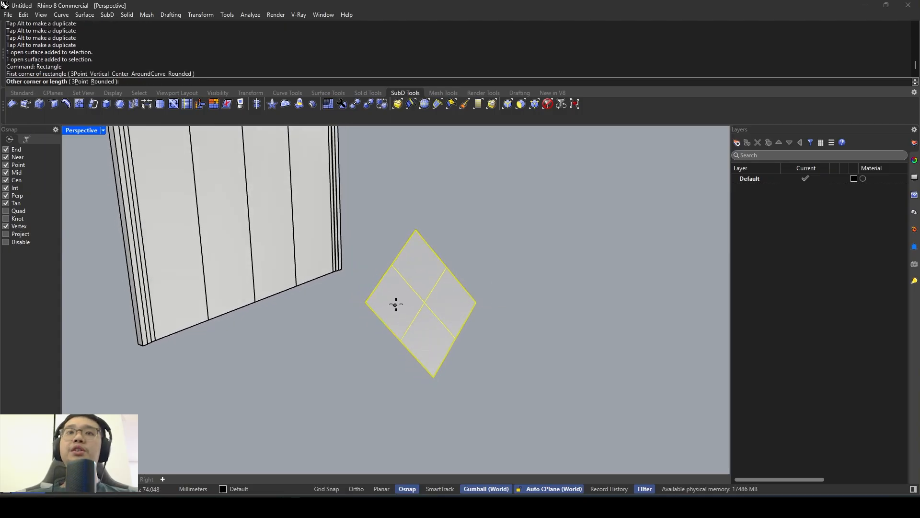
{"action": "right_click_drag", "start_coordinate": [455, 312], "coordinate": [453, 277]}
{"action": "scroll", "coordinate": [450, 278], "scroll_direction": "up", "scroll_amount": 6}
{"action": "key", "text": "space"}
{"action": "left_click", "coordinate": [447, 289]}
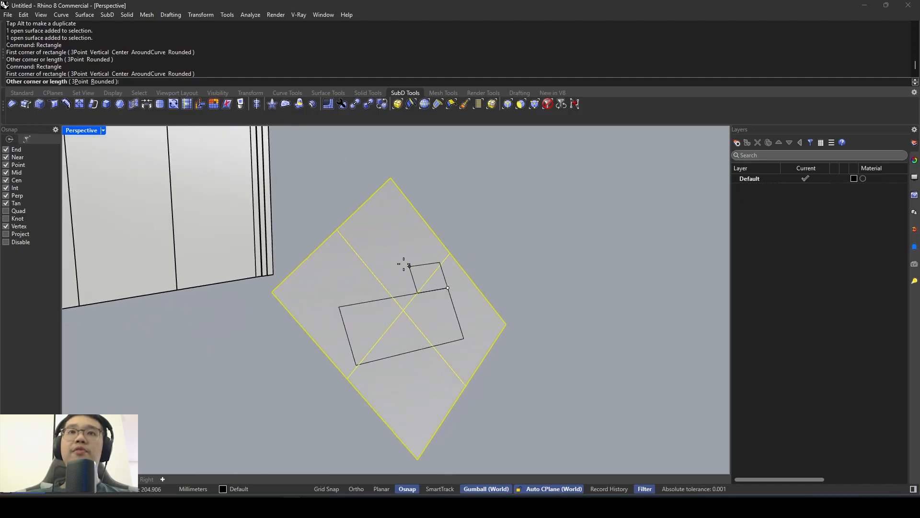
{"action": "left_click", "coordinate": [377, 249]}
{"action": "key", "text": "space"}
{"action": "left_click", "coordinate": [377, 316]}
{"action": "left_click", "coordinate": [392, 296]}
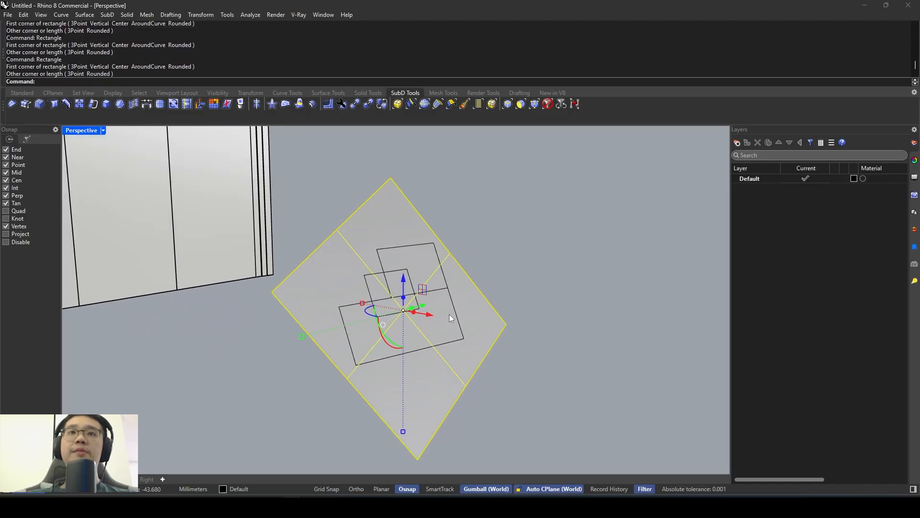
{"action": "key", "text": "Escape"}
{"action": "scroll", "coordinate": [423, 291], "scroll_direction": "down", "scroll_amount": 2}
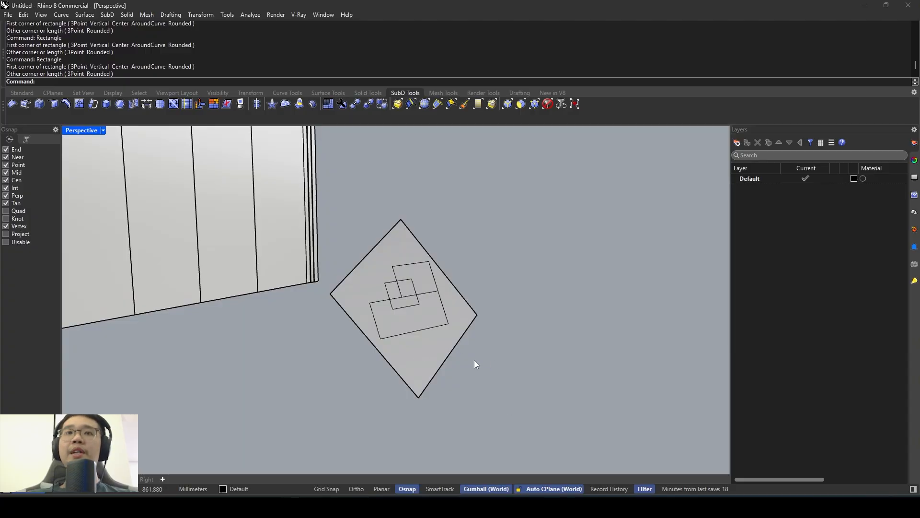
- Disable automatic CPlane alignment and reselect the tilted surface to compare the behaviour
{"action": "left_click", "coordinate": [428, 345]}
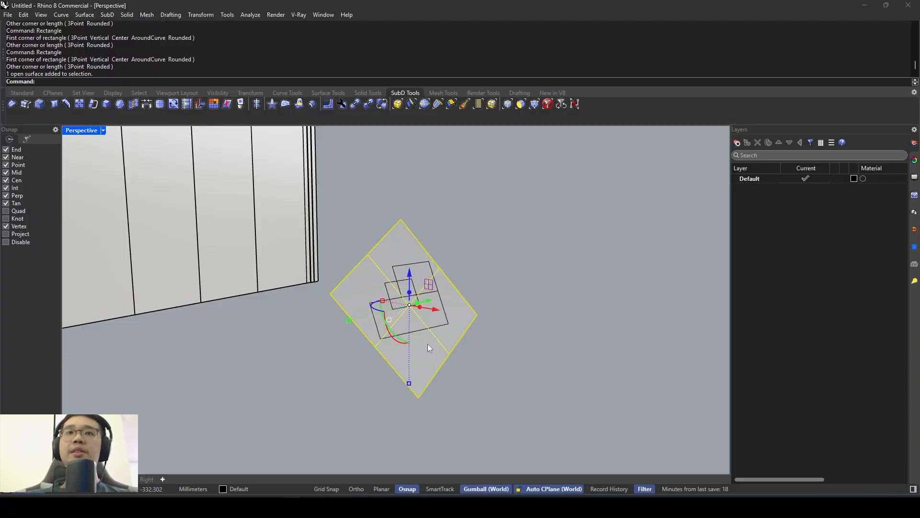
{"action": "left_click", "coordinate": [562, 493]}
{"action": "left_click", "coordinate": [492, 350]}
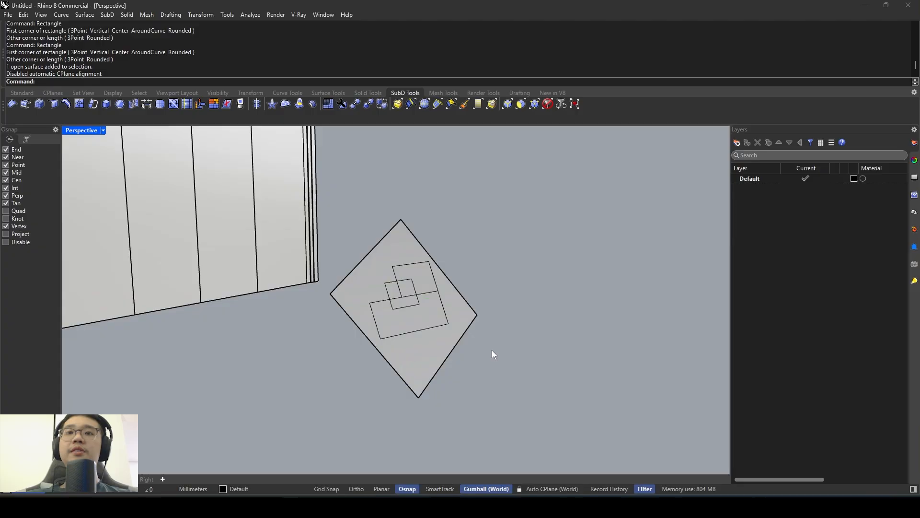
{"action": "right_click_drag", "start_coordinate": [492, 350], "coordinate": [484, 352]}
{"action": "left_click", "coordinate": [445, 353]}
{"action": "scroll", "coordinate": [448, 331], "scroll_direction": "up", "scroll_amount": 4}
{"action": "key", "text": "Escape"}
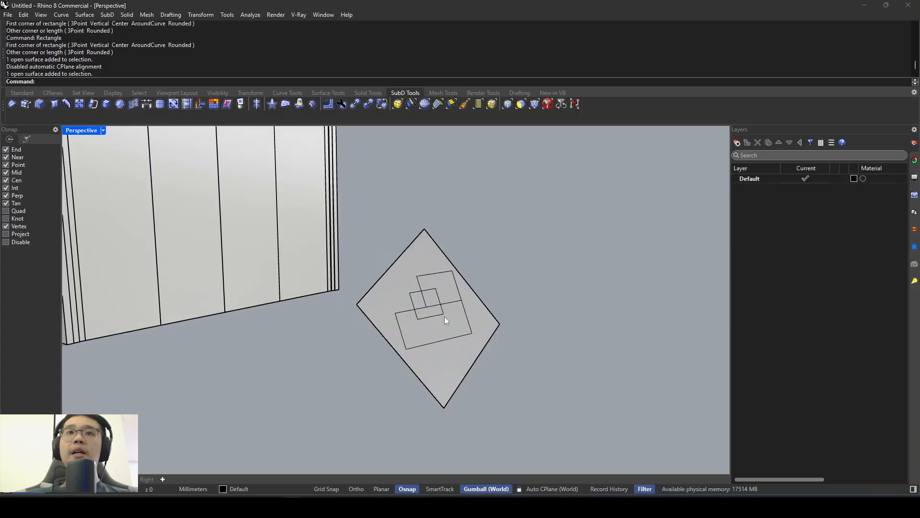
- Draw a fourth rectangle starting on the tilted surface with automatic CPlane alignment off
{"action": "right_click", "coordinate": [445, 317]}
{"action": "left_click", "coordinate": [444, 315]}
{"action": "left_click", "coordinate": [529, 333]}
{"action": "right_click_drag", "start_coordinate": [529, 333], "coordinate": [490, 384]}
{"action": "scroll", "coordinate": [456, 341], "scroll_direction": "down", "scroll_amount": 7}
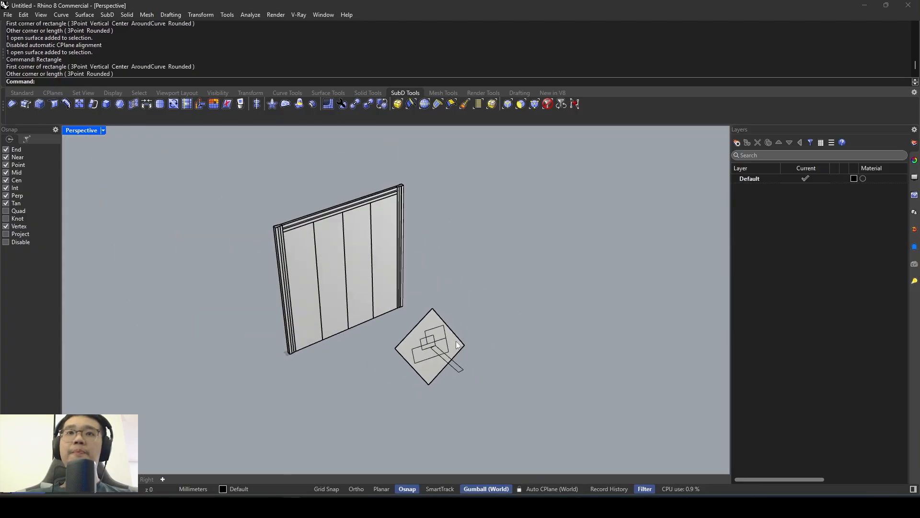
{"action": "mouse_move", "coordinate": [456, 341]}
{"action": "right_mouse_down"}
{"action": "mouse_move", "coordinate": [413, 338]}
{"action": "mouse_move", "coordinate": [448, 346]}
{"action": "right_mouse_up"}
{"action": "scroll", "coordinate": [282, 367], "scroll_direction": "up", "scroll_amount": 4}
{"action": "scroll", "coordinate": [282, 367], "scroll_direction": "up", "scroll_amount": 2}
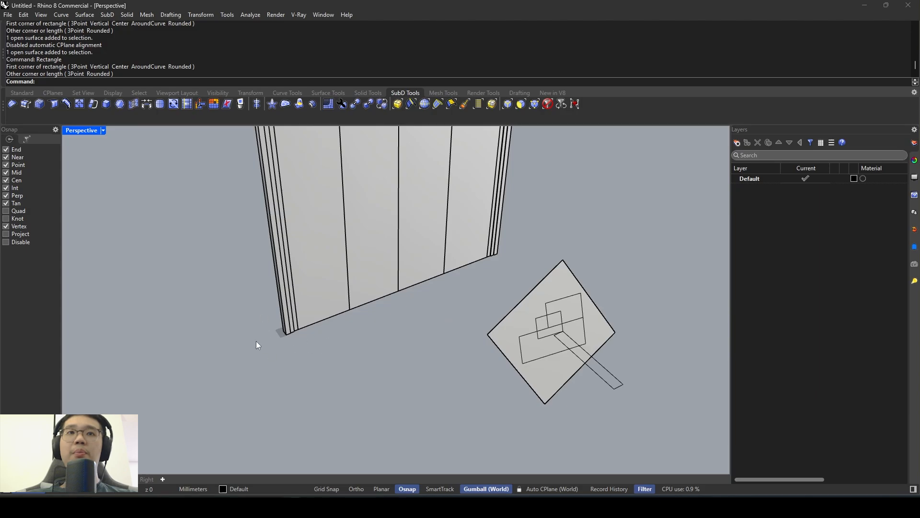
- Delete the tilted surface together with its four test rectangles
{"action": "right_click_drag", "start_coordinate": [536, 357], "coordinate": [423, 381], "text": "shift"}
{"action": "left_click_drag", "start_coordinate": [360, 397], "coordinate": [527, 290]}
{"action": "left_click_drag", "start_coordinate": [569, 401], "coordinate": [409, 299]}
{"action": "key", "text": "Delete"}
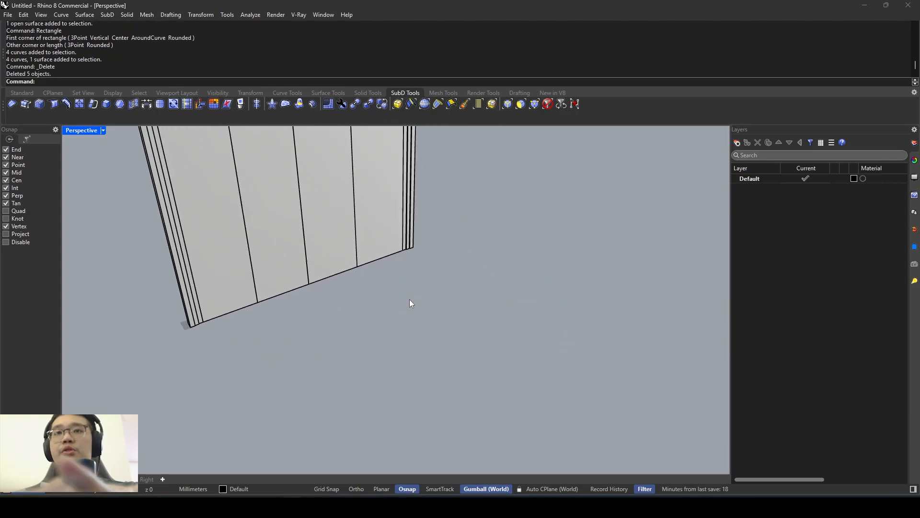
{"action": "scroll", "coordinate": [421, 288], "scroll_direction": "down", "scroll_amount": 5}
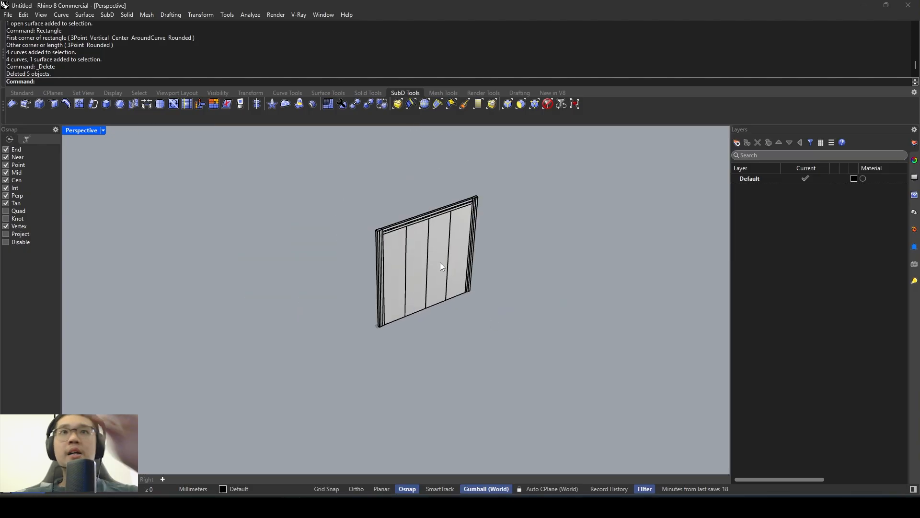
{"action": "scroll", "coordinate": [431, 266], "scroll_direction": "up", "scroll_amount": 4}
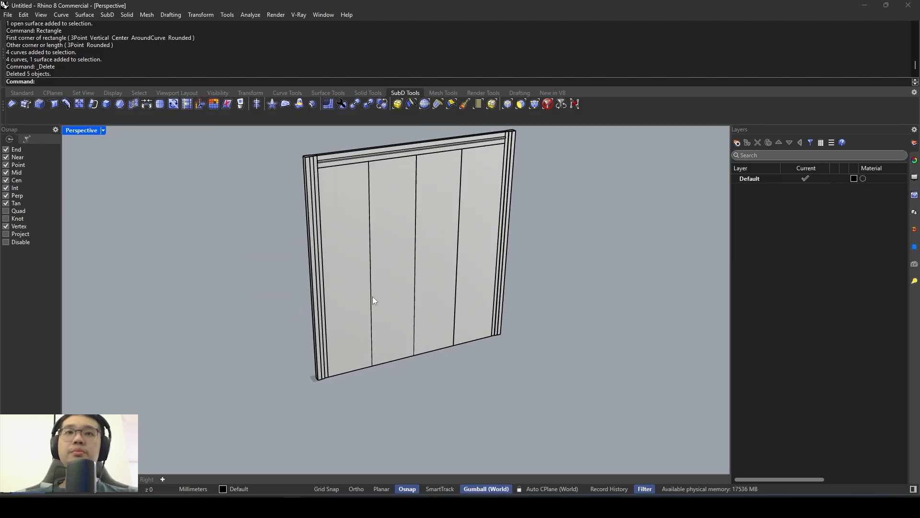
{"action": "left_click", "coordinate": [352, 265]}
{"action": "key", "text": "Escape"}
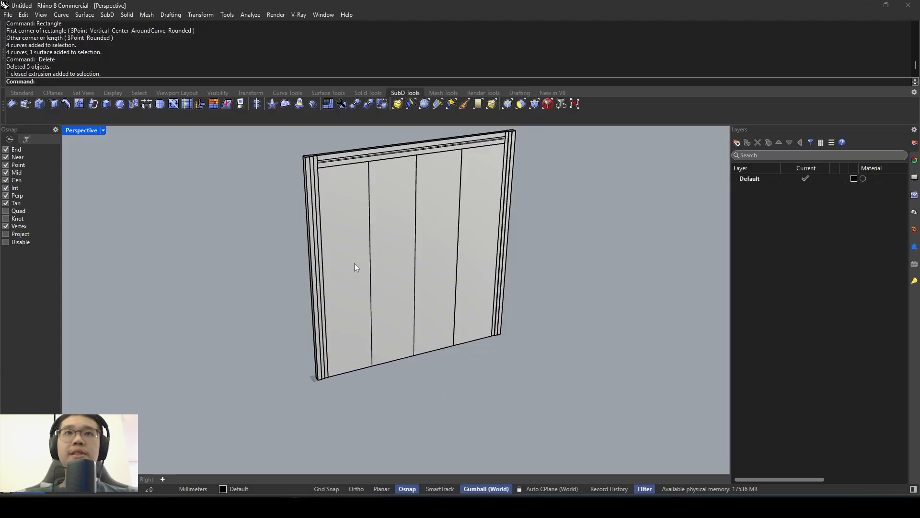
{"action": "left_click", "coordinate": [356, 263]}
{"action": "scroll", "coordinate": [360, 257], "scroll_direction": "up", "scroll_amount": 3}
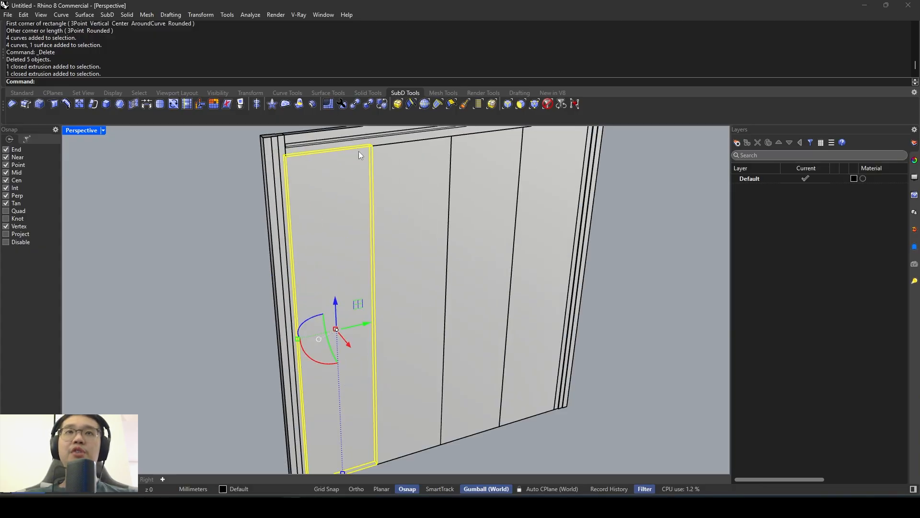
{"action": "scroll", "coordinate": [365, 156], "scroll_direction": "up", "scroll_amount": 1}
{"action": "key", "text": "Escape"}
{"action": "type", "text": "ExtractSrf"}
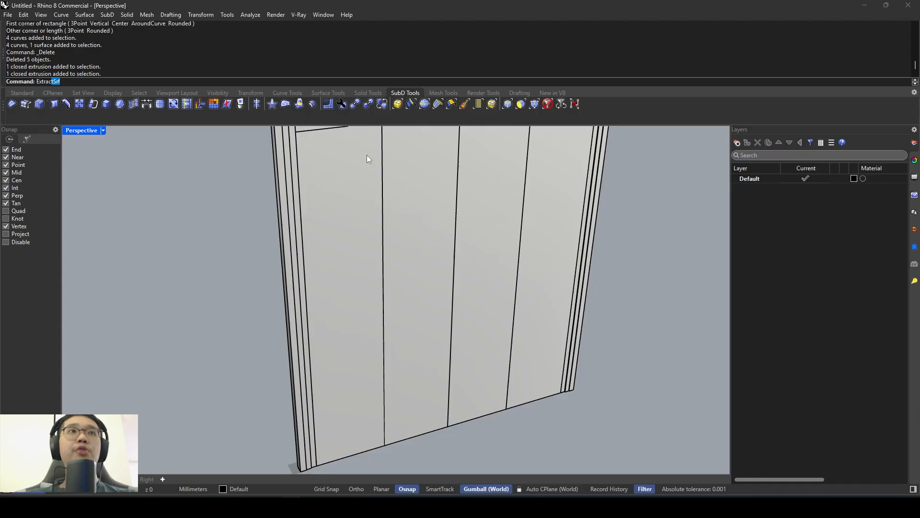
{"action": "key", "text": "Return"}
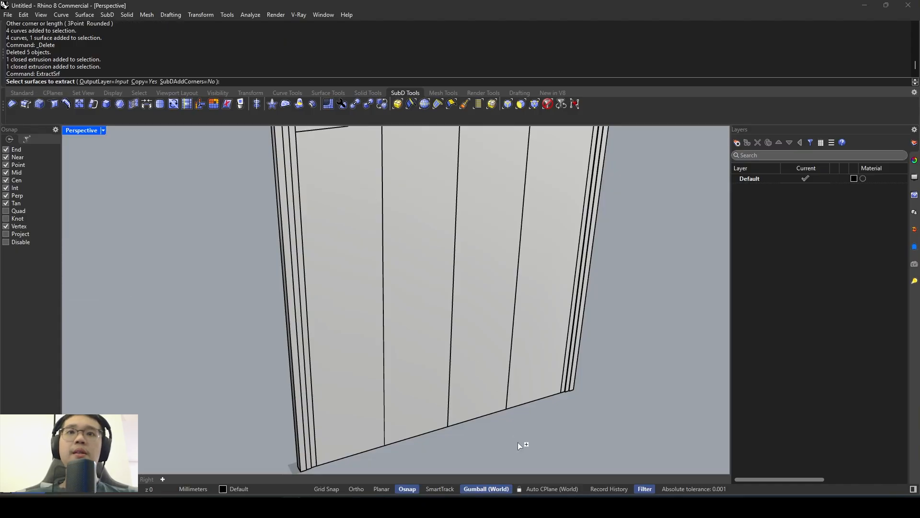
{"action": "scroll", "coordinate": [441, 326], "scroll_direction": "down", "scroll_amount": 3}
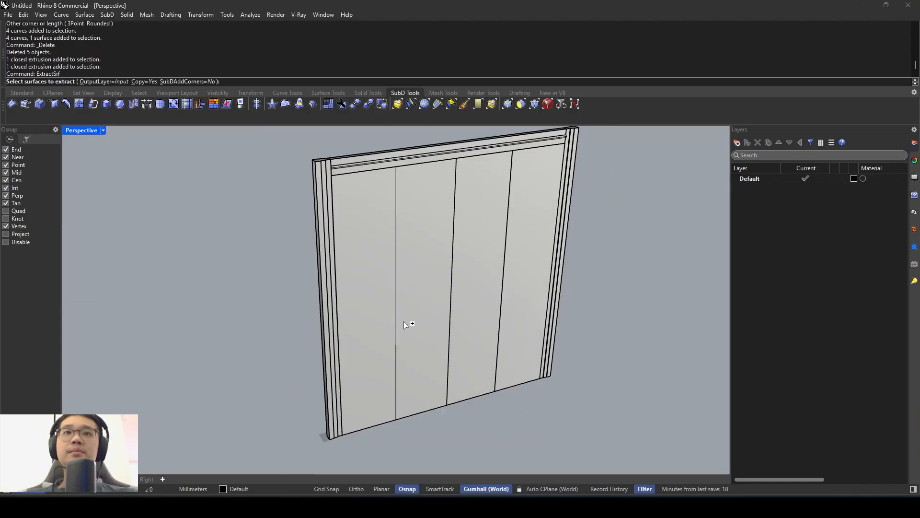
{"action": "mouse_move", "coordinate": [403, 321]}
{"action": "right_mouse_down", "text": "shift"}
{"action": "mouse_move", "coordinate": [399, 286]}
{"action": "mouse_move", "coordinate": [410, 309]}
{"action": "right_mouse_up", "text": "shift"}
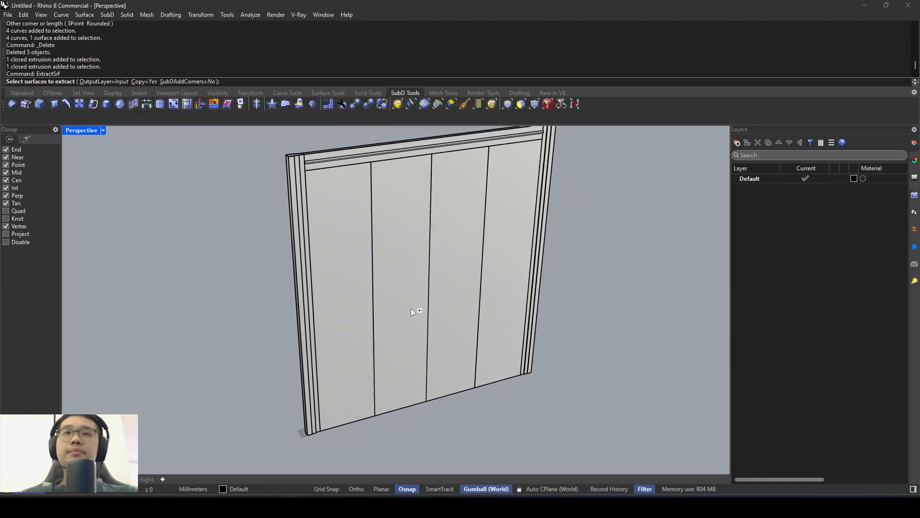
{"action": "left_click", "coordinate": [354, 312]}
{"action": "scroll", "coordinate": [376, 298], "scroll_direction": "down", "scroll_amount": 3}
{"action": "scroll", "coordinate": [377, 335], "scroll_direction": "up", "scroll_amount": 1}
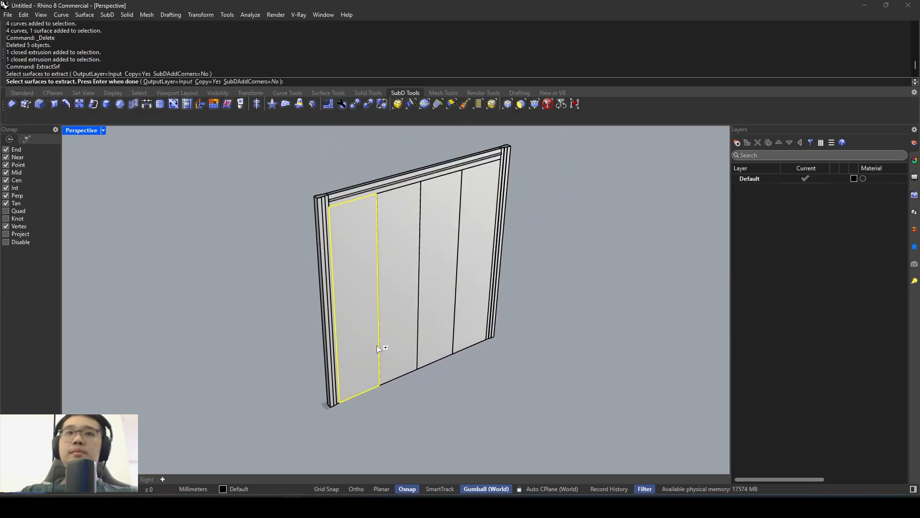
{"action": "key", "text": "Return"}
{"action": "left_click", "coordinate": [388, 373]}
{"action": "left_click", "coordinate": [365, 374]}
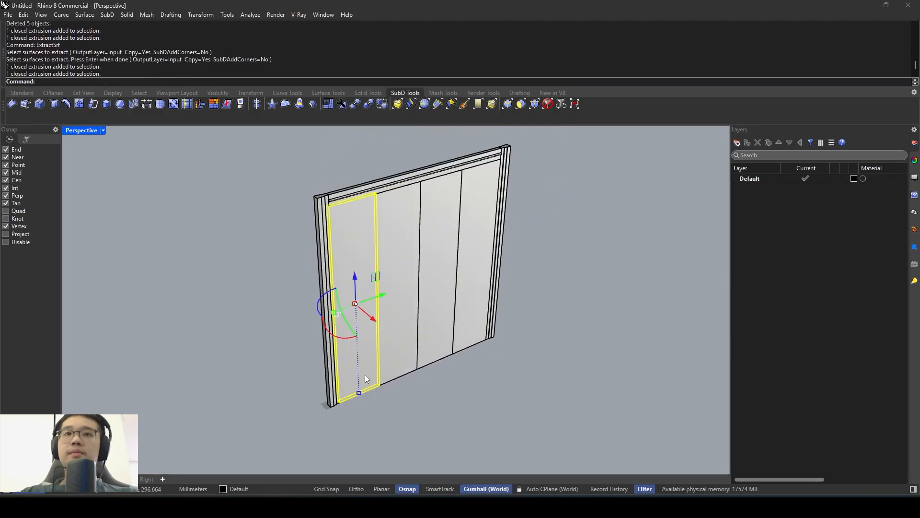
{"action": "scroll", "coordinate": [355, 382], "scroll_direction": "down", "scroll_amount": 7}
{"action": "key", "text": "Escape"}
{"action": "scroll", "coordinate": [345, 365], "scroll_direction": "up", "scroll_amount": 9}
{"action": "right_click_drag", "start_coordinate": [372, 259], "coordinate": [357, 252], "text": "shift"}
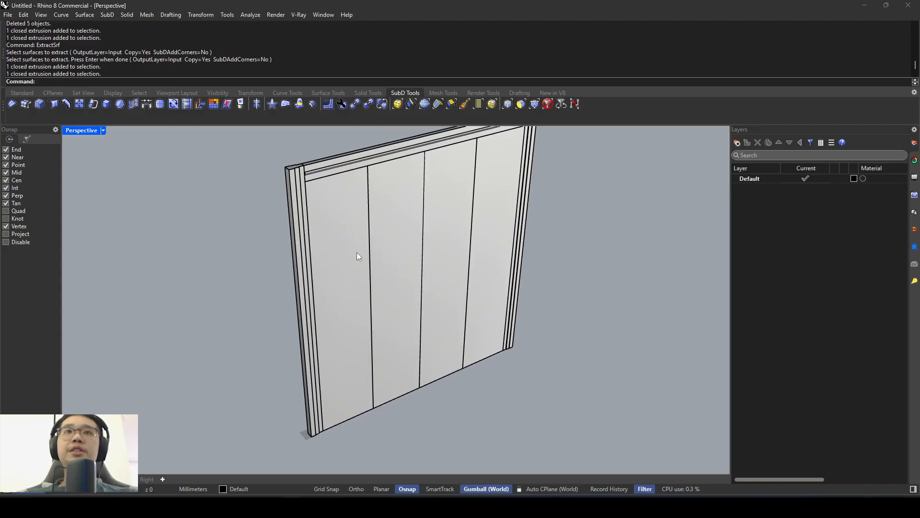
- Enable automatic CPlane alignment with the first door leaf selected
{"action": "left_click", "coordinate": [338, 211]}
{"action": "left_click", "coordinate": [540, 489]}
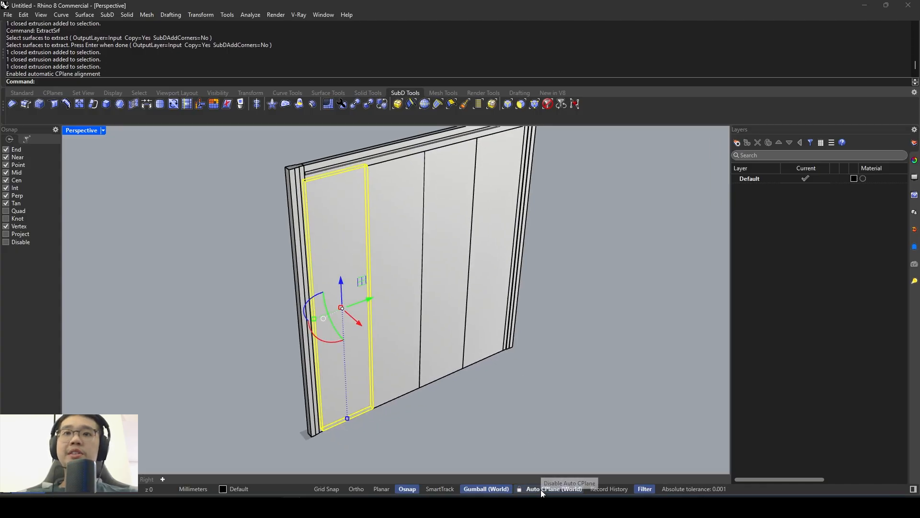
{"action": "key", "text": "Escape"}
{"action": "type", "text": "Rectangle"}
{"action": "key", "text": "Return"}
{"action": "left_click", "coordinate": [336, 321]}
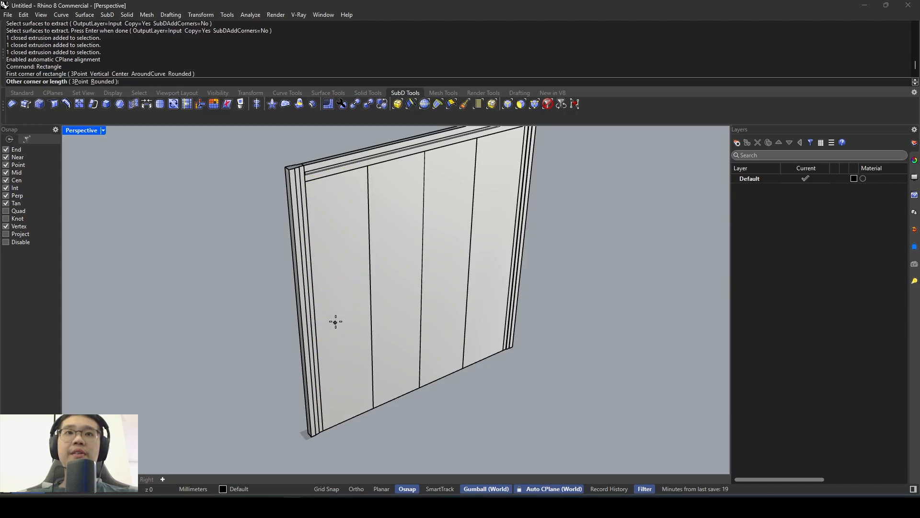
{"action": "key", "text": "Escape"}
{"action": "right_click_drag", "start_coordinate": [350, 286], "coordinate": [321, 273]}
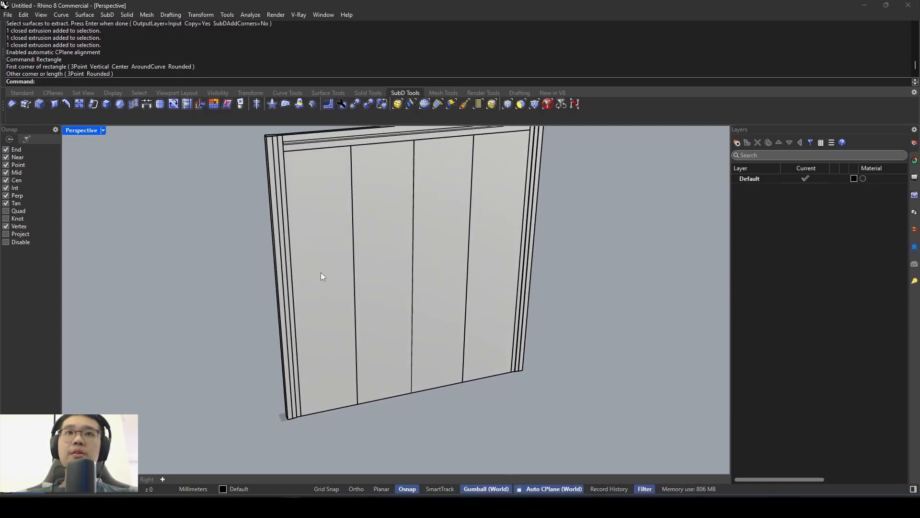
{"action": "left_click", "coordinate": [308, 218]}
{"action": "key", "text": "Escape"}
{"action": "right_click_drag", "start_coordinate": [336, 202], "coordinate": [345, 225]}
{"action": "scroll", "coordinate": [334, 222], "scroll_direction": "up", "scroll_amount": 5}
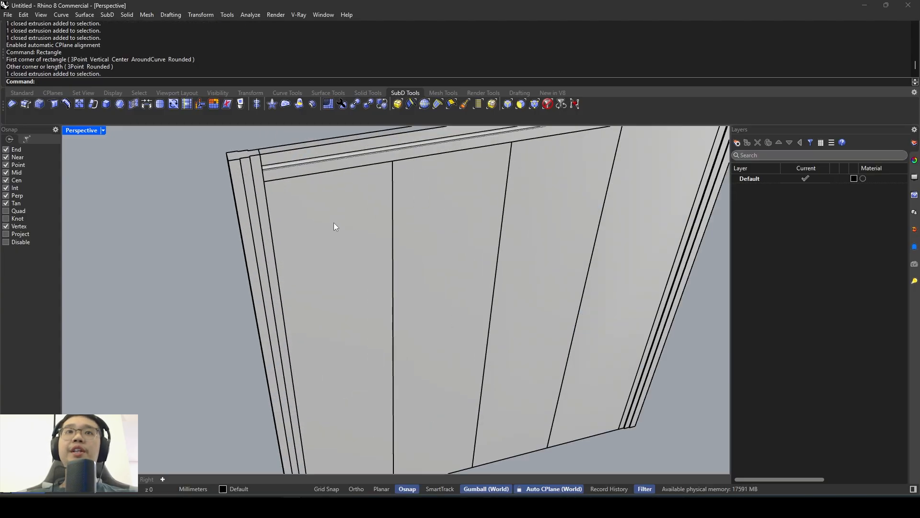
{"action": "scroll", "coordinate": [332, 249], "scroll_direction": "down", "scroll_amount": 5}
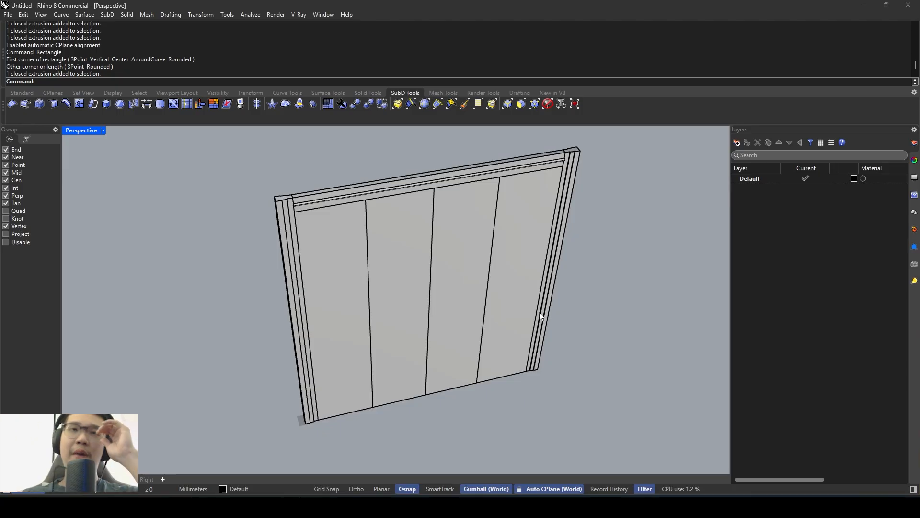
{"action": "right_click_drag", "start_coordinate": [339, 263], "coordinate": [336, 231]}
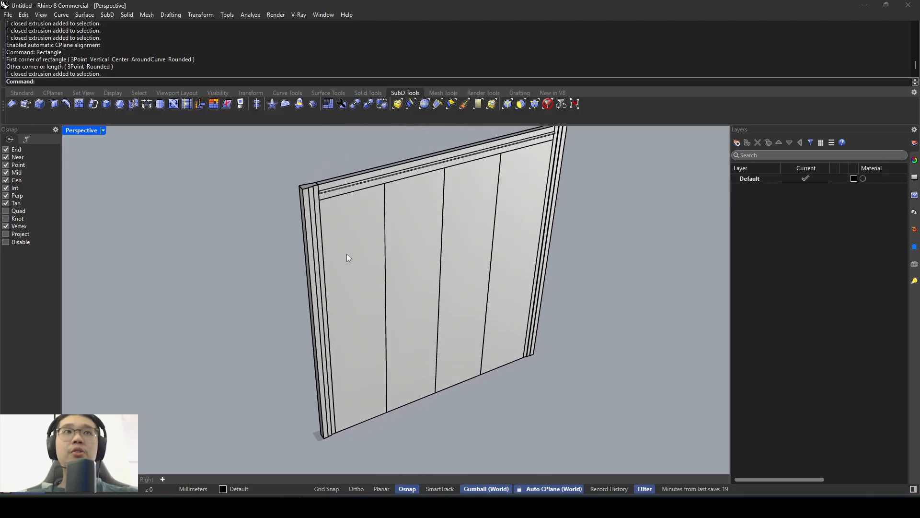
- Extract a copy of the first door leaf's front face as a separate surface with ExtractSrf
{"action": "key", "text": "Return"}
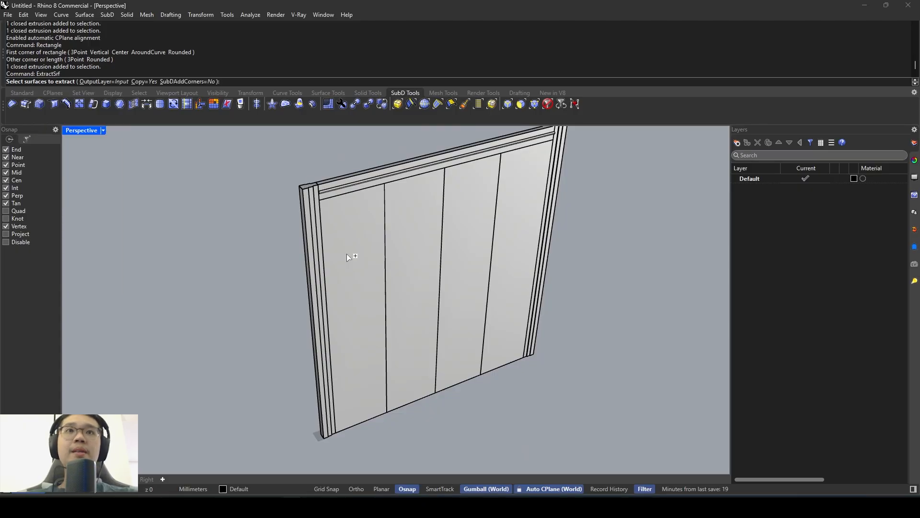
{"action": "left_click", "coordinate": [370, 268]}
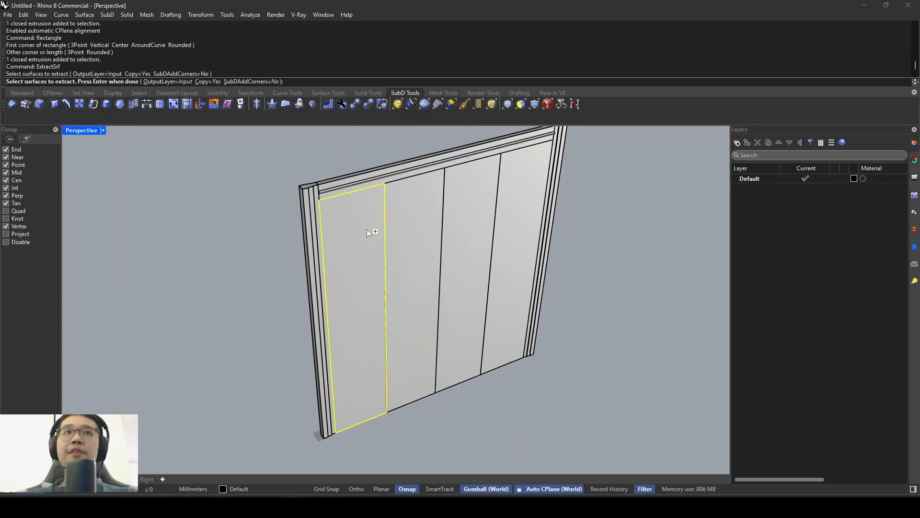
{"action": "right_click_drag", "start_coordinate": [369, 233], "coordinate": [345, 223]}
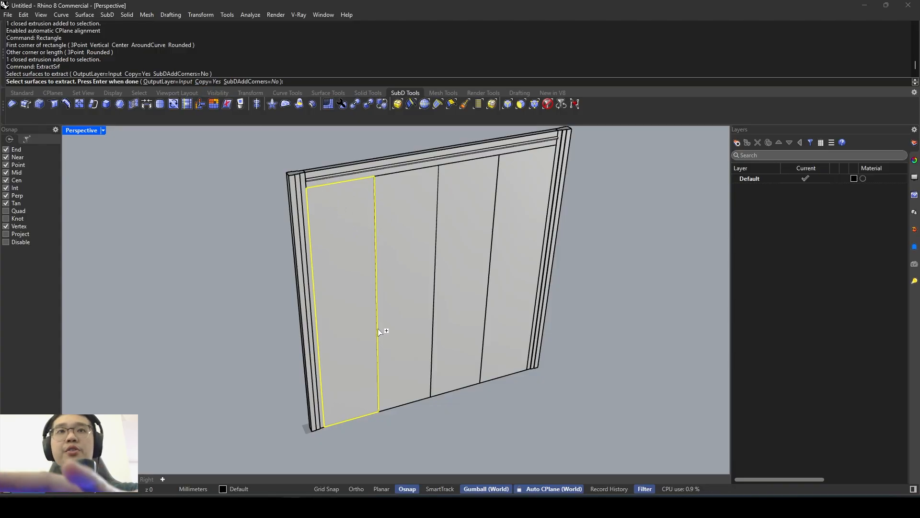
{"action": "key", "text": "Return"}
- Pull the extracted face forward off the first leaf to inspect it, and undo the move
{"action": "right_click_drag", "start_coordinate": [381, 286], "coordinate": [389, 356]}
{"action": "left_click_drag", "start_coordinate": [387, 354], "coordinate": [400, 382]}
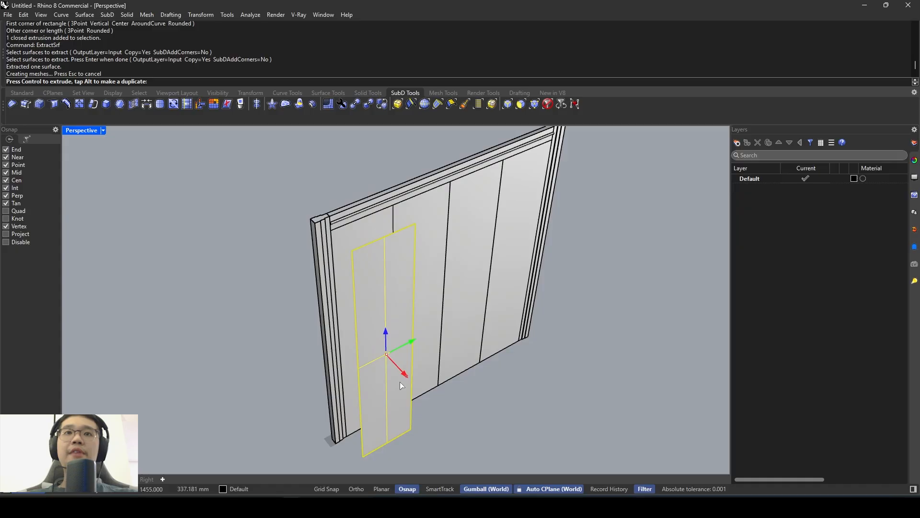
{"action": "right_click_drag", "start_coordinate": [426, 327], "coordinate": [324, 225]}
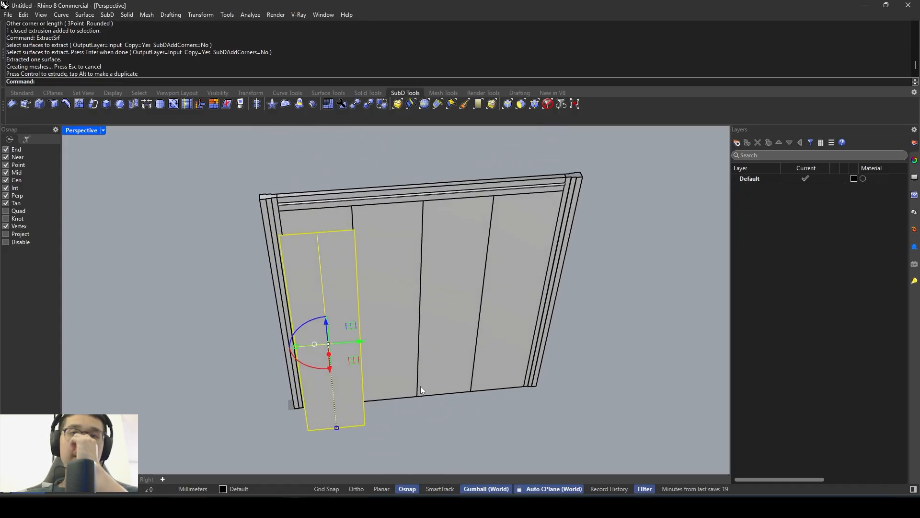
{"action": "right_click_drag", "start_coordinate": [417, 344], "coordinate": [441, 336]}
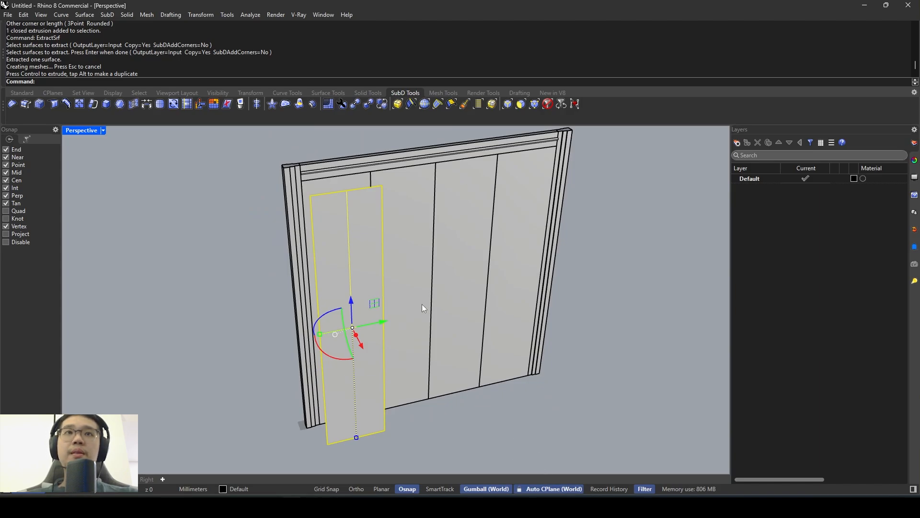
{"action": "right_click_drag", "start_coordinate": [422, 304], "coordinate": [448, 341]}
{"action": "key", "text": "ctrl+z"}
{"action": "scroll", "coordinate": [376, 361], "scroll_direction": "up", "scroll_amount": 3}
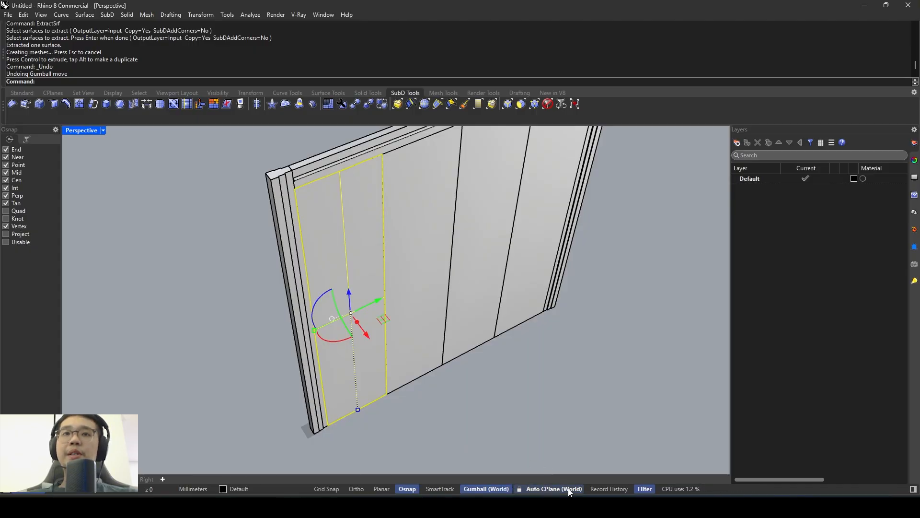
- Align the construction plane to the extracted front face of the first door leaf and keep that alignment locked
{"action": "scroll", "coordinate": [449, 414], "scroll_direction": "up", "scroll_amount": 2}
{"action": "key", "text": "Escape"}
{"action": "type", "text": "Rec"}
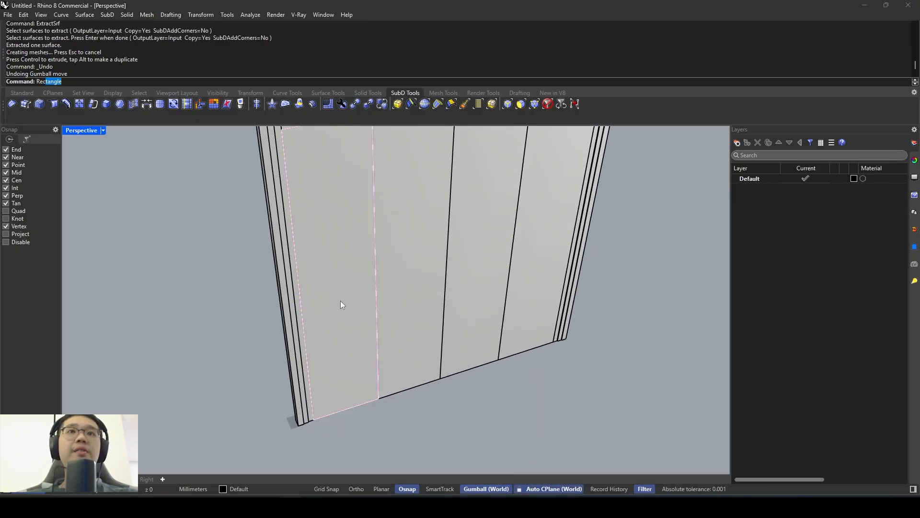
{"action": "left_click", "coordinate": [342, 305]}
{"action": "left_click", "coordinate": [365, 341]}
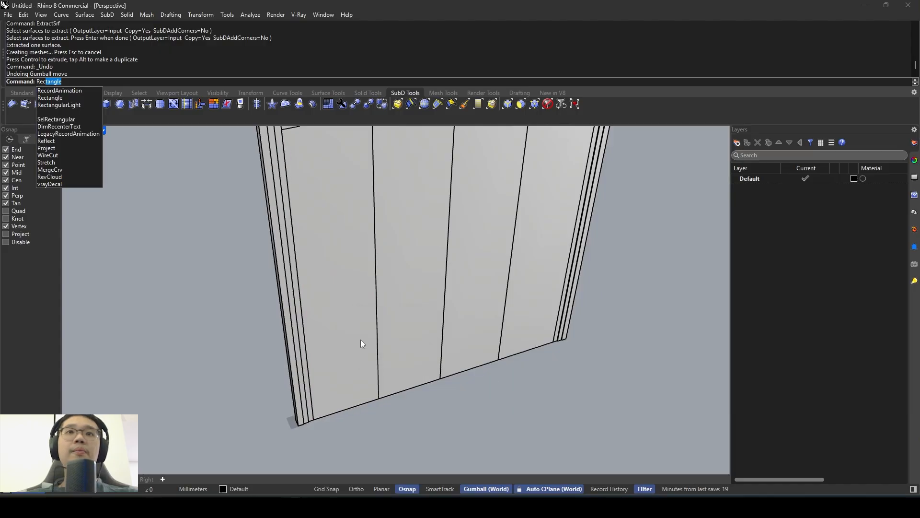
{"action": "left_click", "coordinate": [354, 335]}
{"action": "left_click", "coordinate": [354, 335]}
{"action": "left_click", "coordinate": [357, 329]}
{"action": "left_click", "coordinate": [388, 353]}
{"action": "right_click_drag", "start_coordinate": [401, 288], "coordinate": [374, 303]}
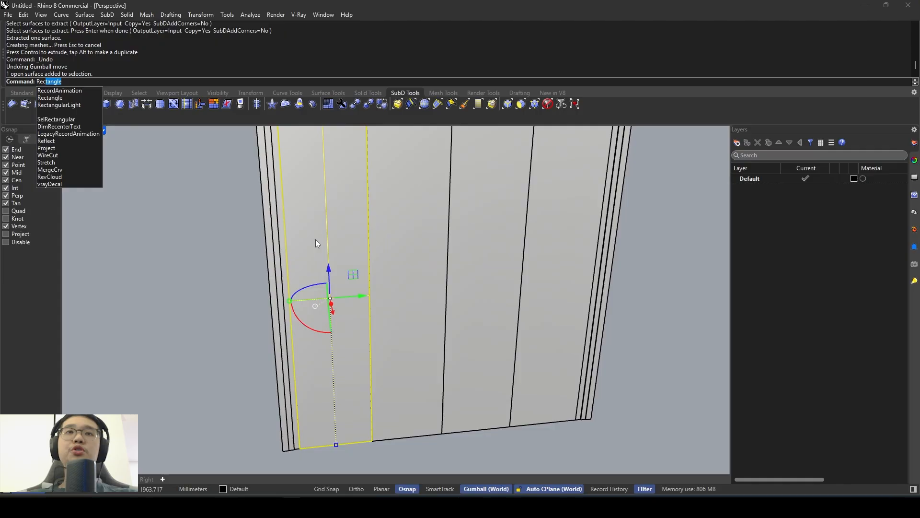
{"action": "left_click", "coordinate": [229, 279]}
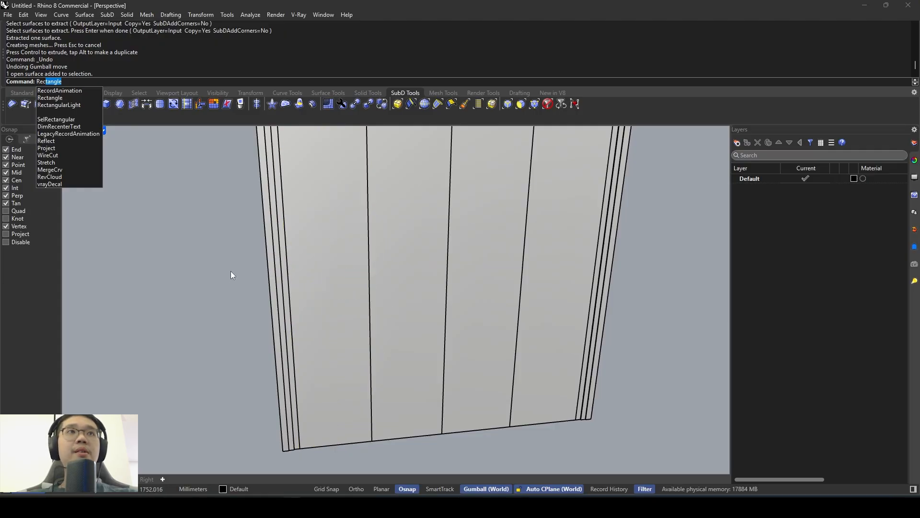
{"action": "key", "text": "Return"}
{"action": "scroll", "coordinate": [342, 236], "scroll_direction": "down", "scroll_amount": 3}
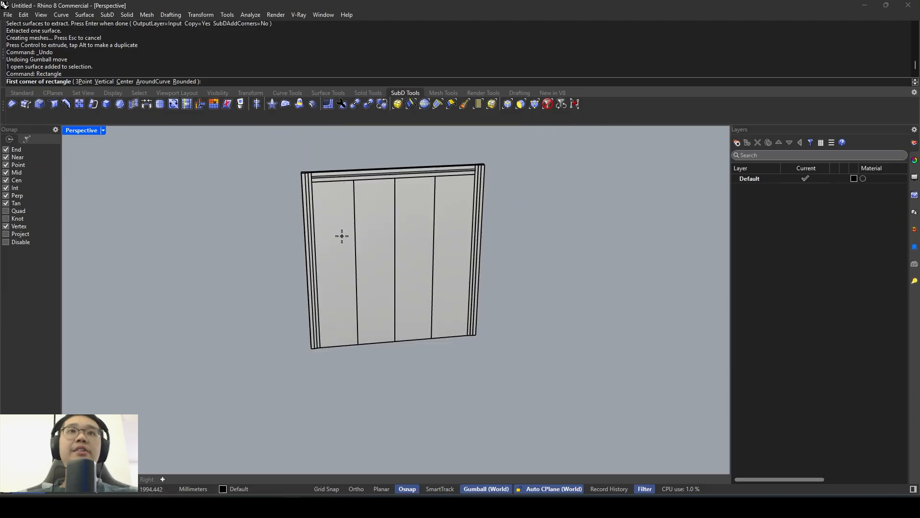
{"action": "key", "text": "Escape"}
{"action": "scroll", "coordinate": [334, 206], "scroll_direction": "up", "scroll_amount": 4}
{"action": "type", "text": "Rectangle"}
{"action": "key", "text": "Return"}
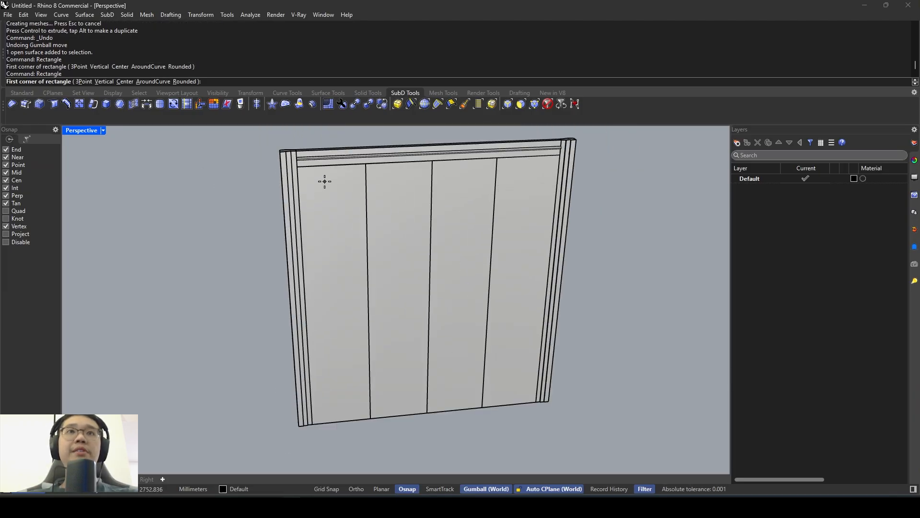
{"action": "scroll", "coordinate": [325, 181], "scroll_direction": "up", "scroll_amount": 4}
{"action": "left_click", "coordinate": [308, 179]}
{"action": "scroll", "coordinate": [375, 317], "scroll_direction": "down", "scroll_amount": 4}
{"action": "key", "text": "Escape"}
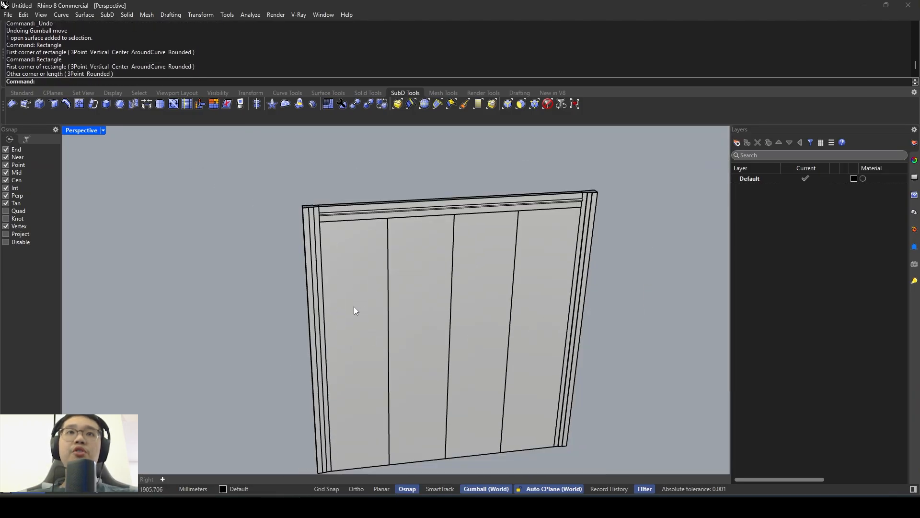
{"action": "scroll", "coordinate": [367, 269], "scroll_direction": "up", "scroll_amount": 2}
{"action": "key", "text": "Return"}
{"action": "left_click", "coordinate": [321, 234]}
{"action": "scroll", "coordinate": [384, 364], "scroll_direction": "up", "scroll_amount": 3}
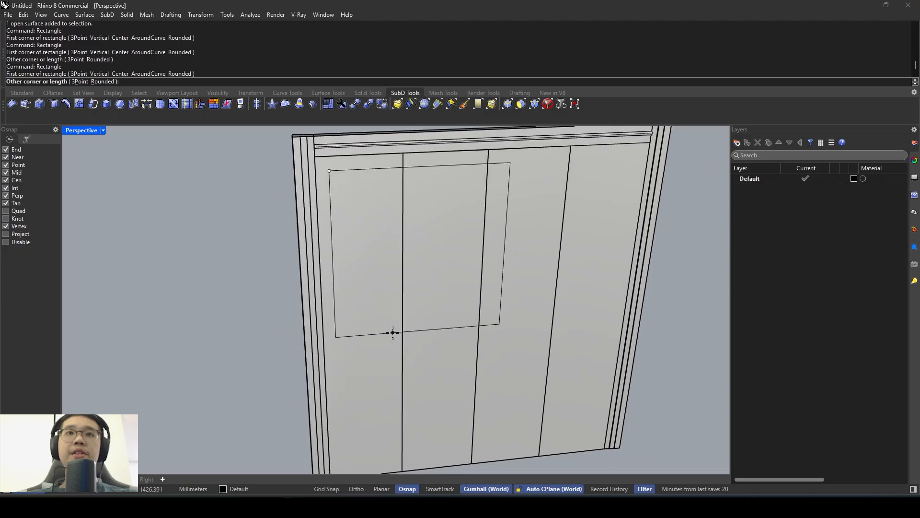
{"action": "key", "text": "Escape"}
- Draw a rectangle across the full width of the first leaf's upper part, with the Cen snap off, and select its curve
{"action": "key", "text": "Return"}
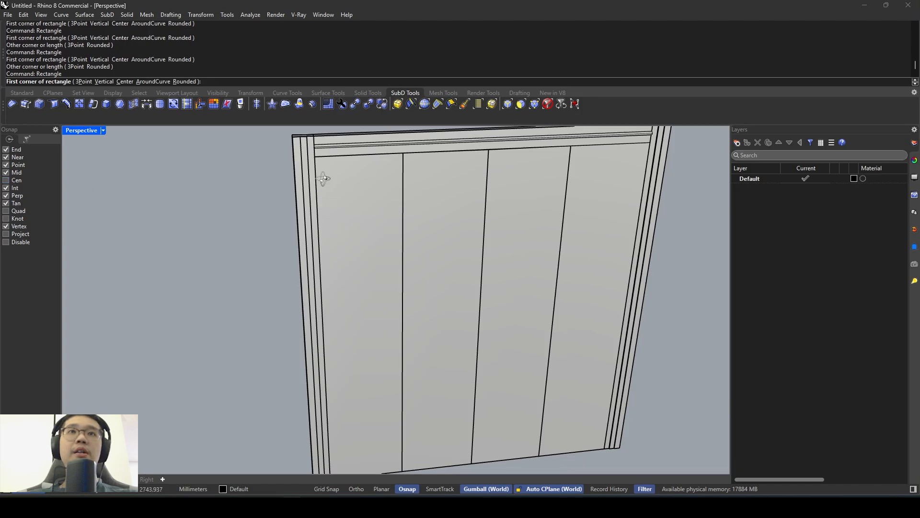
{"action": "scroll", "coordinate": [319, 179], "scroll_direction": "up", "scroll_amount": 2}
{"action": "left_click", "coordinate": [276, 164]}
{"action": "scroll", "coordinate": [288, 176], "scroll_direction": "down", "scroll_amount": 3}
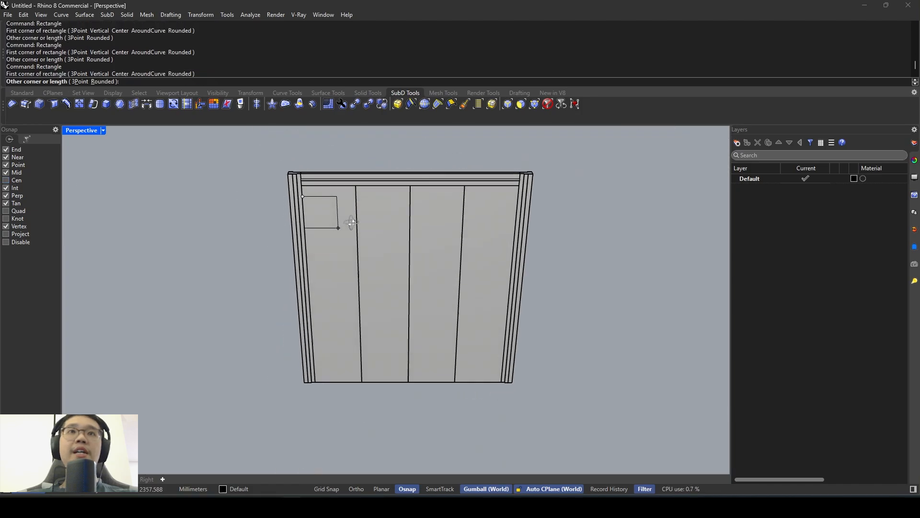
{"action": "left_click", "coordinate": [365, 327]}
{"action": "left_click", "coordinate": [366, 328]}
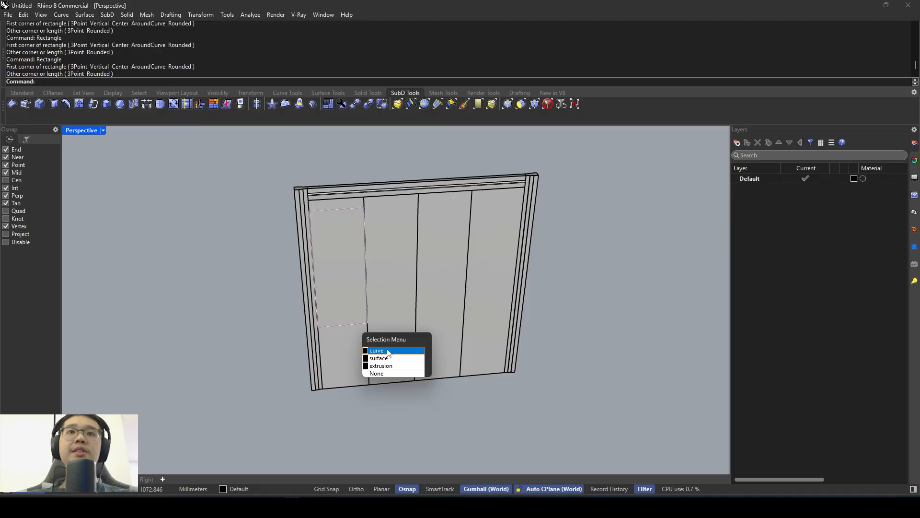
{"action": "left_click", "coordinate": [363, 363]}
- Check the door photo, try a rectangle about 650 mm high across the first leaf from its bottom corner in Rhino, and undo it
{"action": "key", "text": "alt+Tab"}
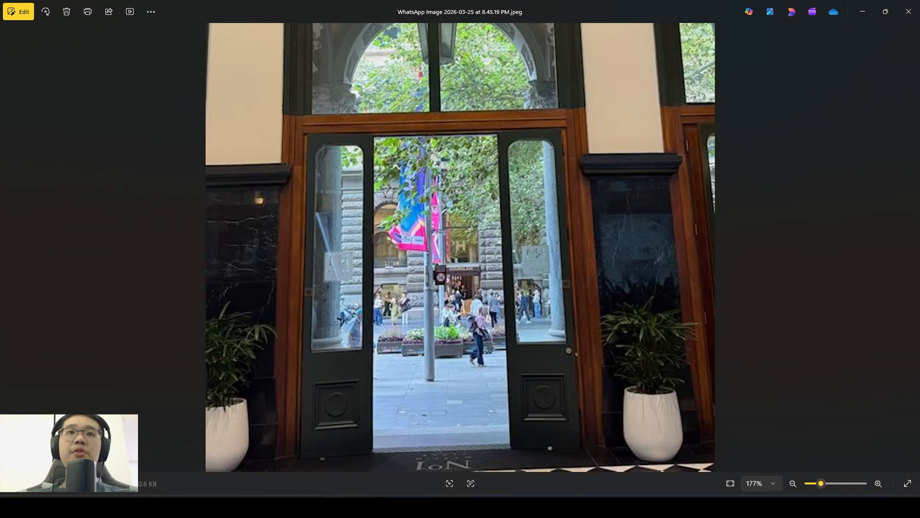
{"action": "left_click", "coordinate": [334, 506]}
{"action": "scroll", "coordinate": [330, 390], "scroll_direction": "up", "scroll_amount": 4}
{"action": "key", "text": "space"}
{"action": "left_click", "coordinate": [317, 389]}
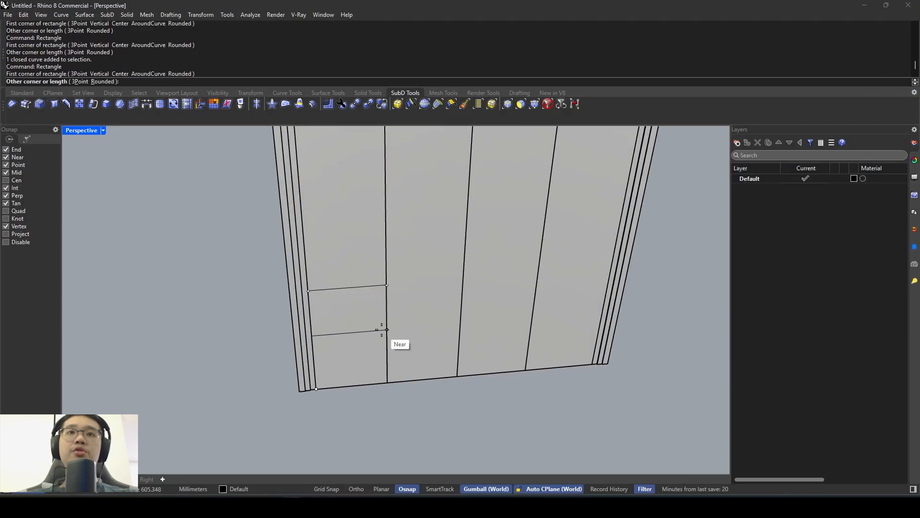
{"action": "key", "text": "Escape"}
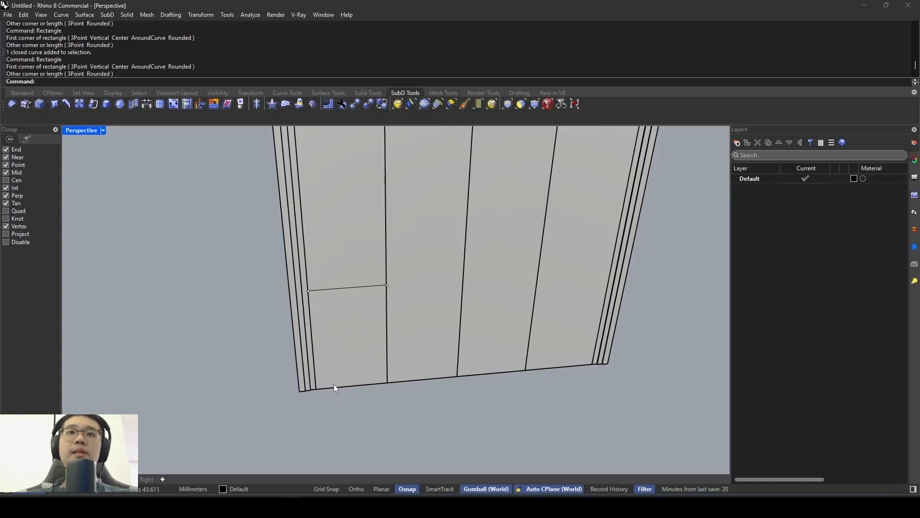
{"action": "key", "text": "space"}
{"action": "left_click", "coordinate": [316, 389]}
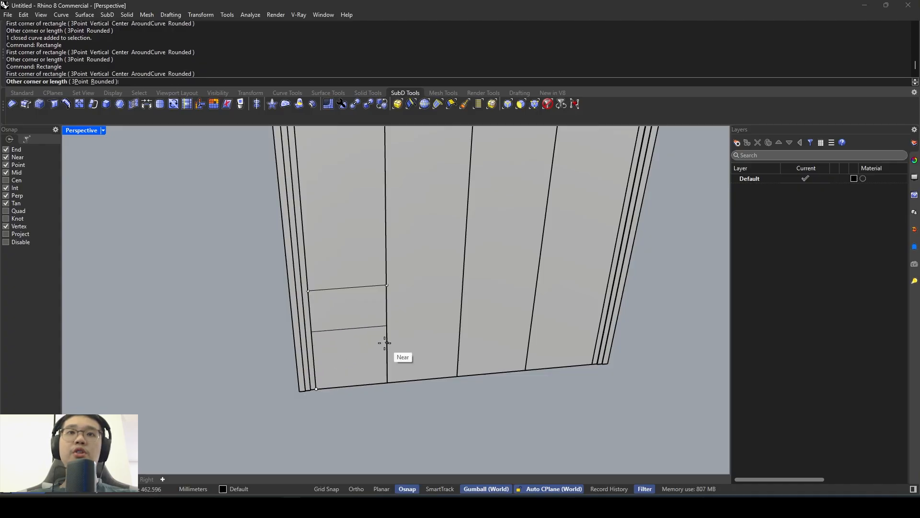
{"action": "left_click", "coordinate": [387, 326]}
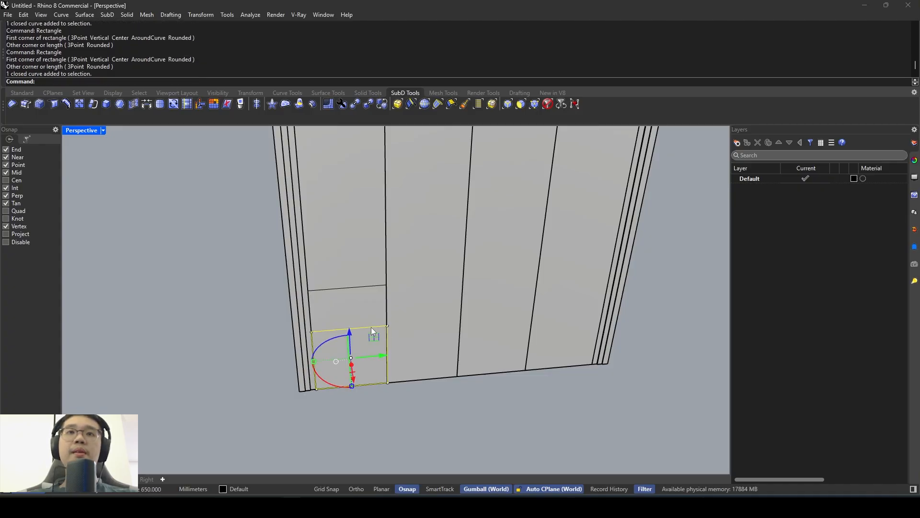
{"action": "key", "text": "ctrl+z"}
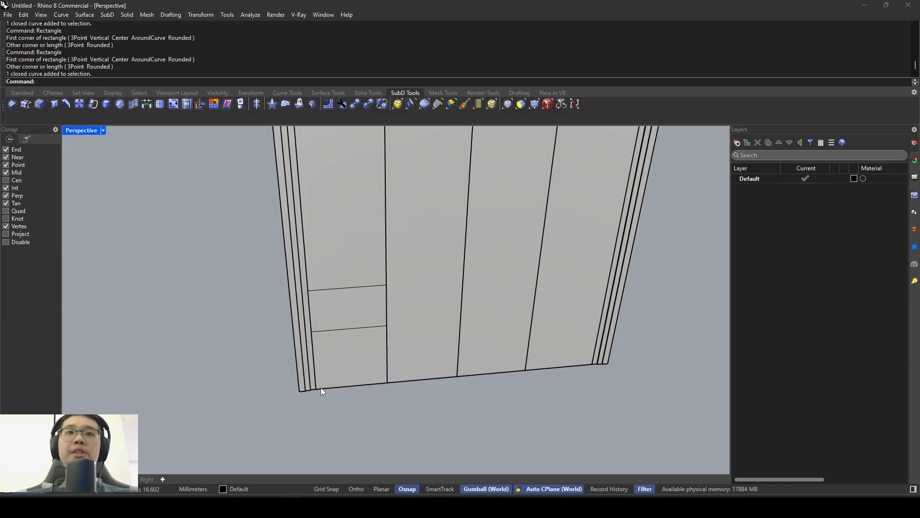
- Start a new rectangle at the first leaf's bottom outer corner
{"action": "key", "text": "Return"}
{"action": "left_click", "coordinate": [317, 389]}
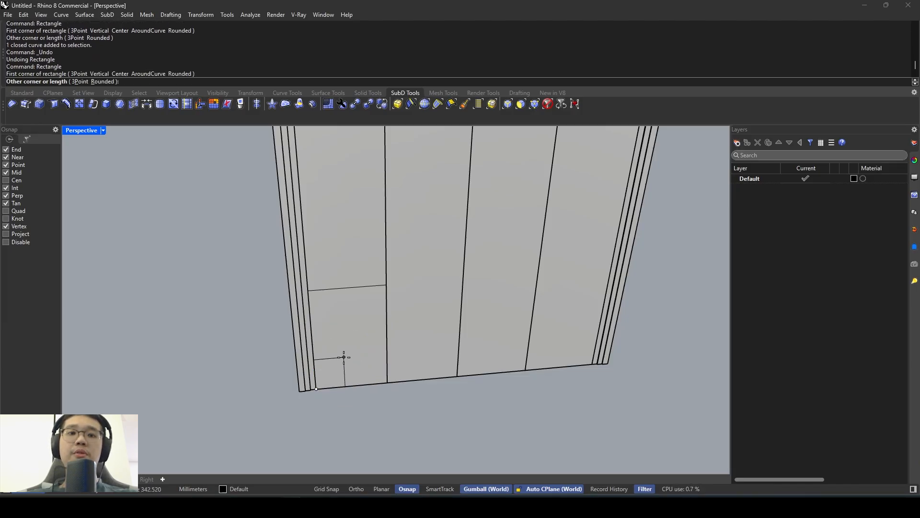
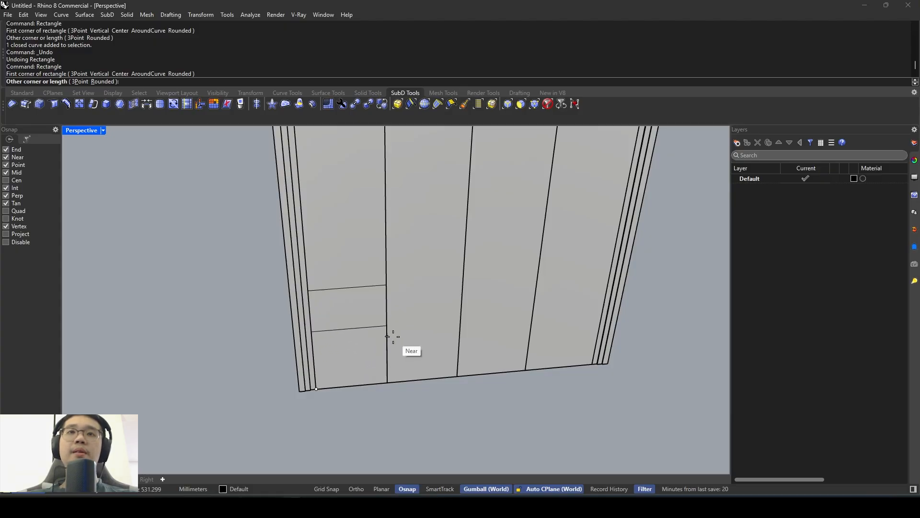
- Finish the rectangle across the first leaf's lower end, shrink it, and raise it clear of the leaf's edges as the lower panel outline
{"action": "key", "text": "Escape"}
{"action": "left_click", "coordinate": [378, 327]}
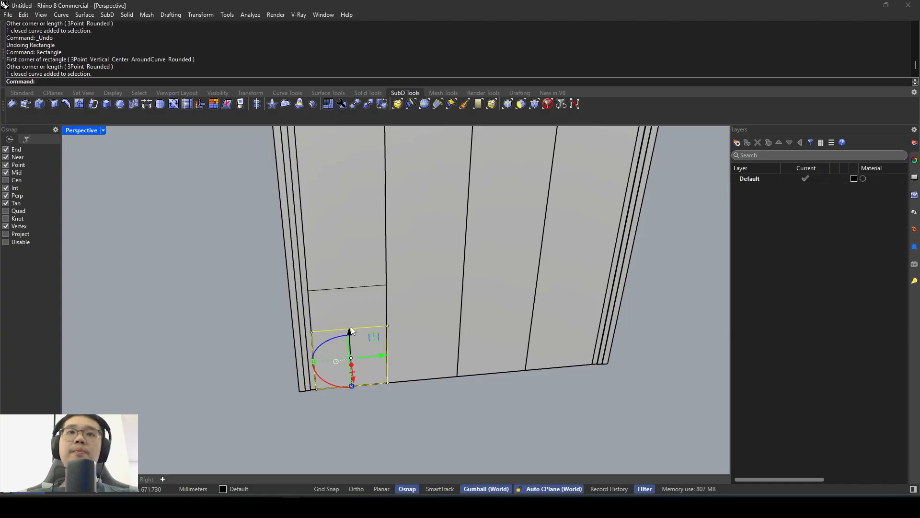
{"action": "left_click_drag", "start_coordinate": [351, 327], "coordinate": [352, 299]}
{"action": "left_click_drag", "start_coordinate": [311, 334], "coordinate": [321, 332]}
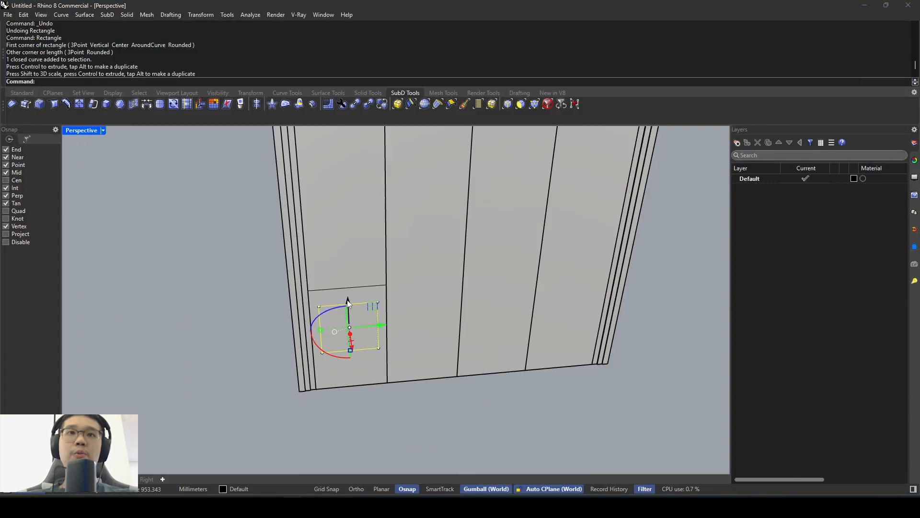
{"action": "left_click_drag", "start_coordinate": [348, 303], "coordinate": [348, 312]}
- Select the upper rectangle's curve on the first leaf, consult the door photo, and scale it down in height and width
{"action": "left_click", "coordinate": [364, 286]}
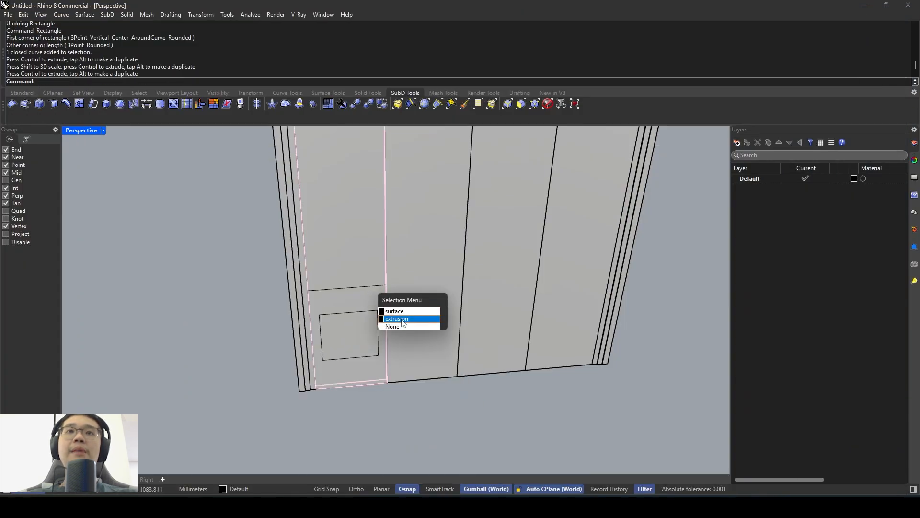
{"action": "left_click", "coordinate": [403, 319]}
{"action": "left_click", "coordinate": [375, 286]}
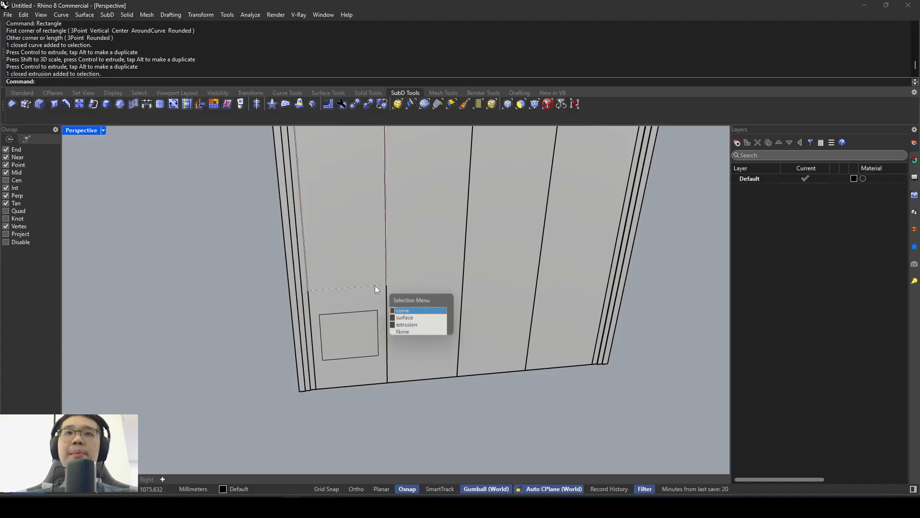
{"action": "left_click", "coordinate": [420, 313]}
{"action": "key", "text": "alt+Tab"}
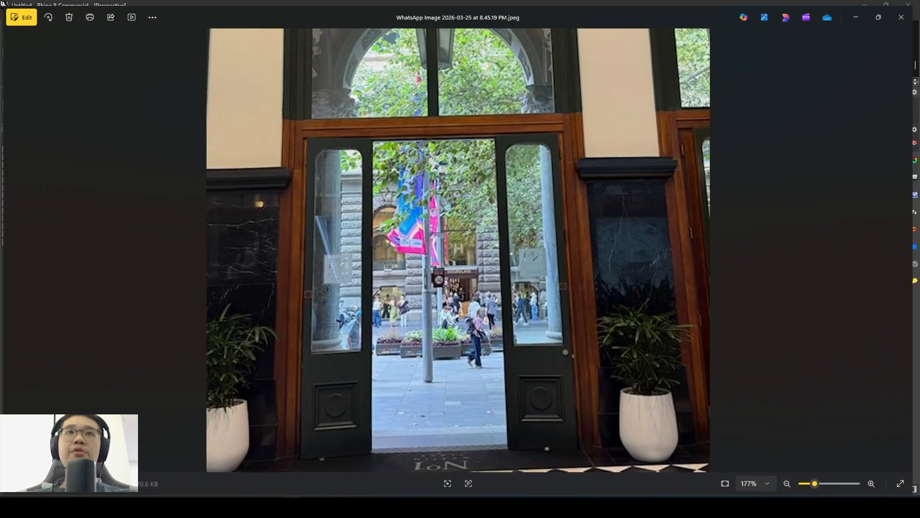
{"action": "key", "text": "alt+Tab"}
{"action": "right_click_drag", "start_coordinate": [360, 261], "coordinate": [359, 286], "text": "shift"}
{"action": "left_click_drag", "start_coordinate": [296, 286], "coordinate": [310, 287]}
- Examine the glass and lower panel proportions in the door photo and compare them with the outlines in Rhino
{"action": "key", "text": "alt+Tab"}
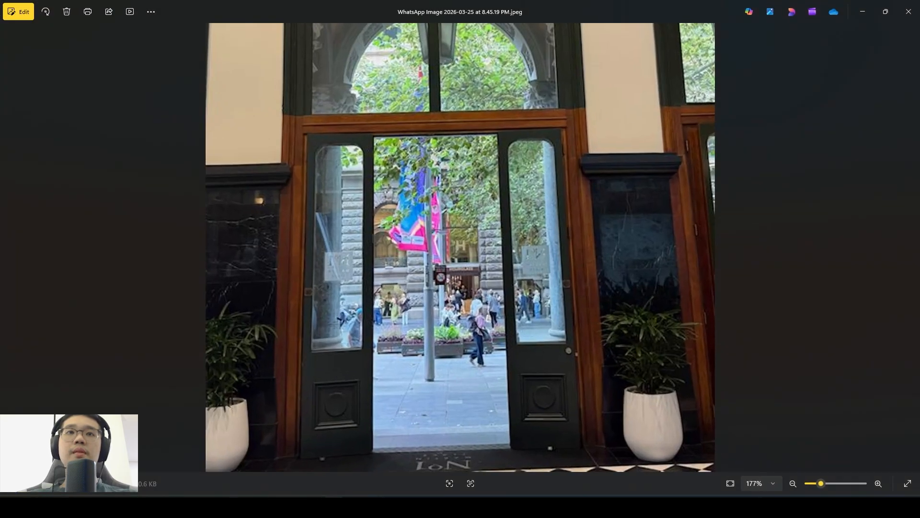
{"action": "scroll", "coordinate": [310, 405], "scroll_direction": "up", "scroll_amount": 5}
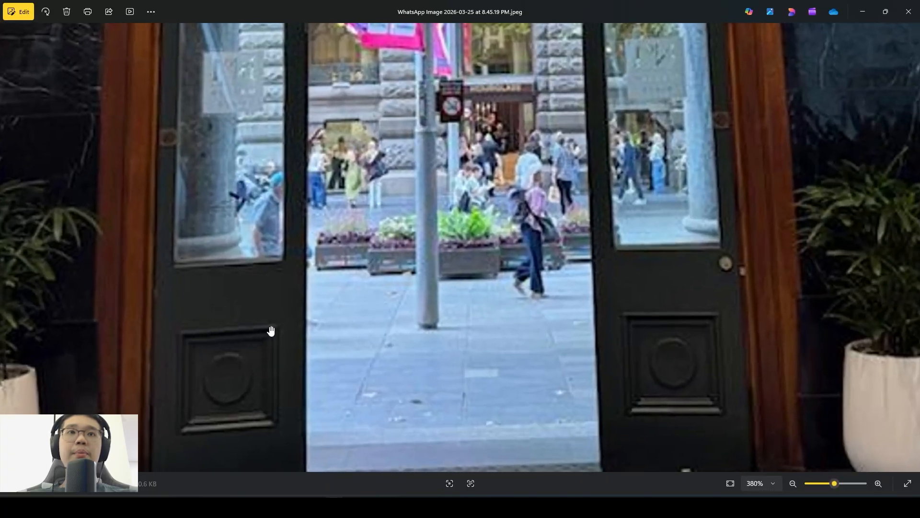
{"action": "mouse_move", "coordinate": [292, 507]}
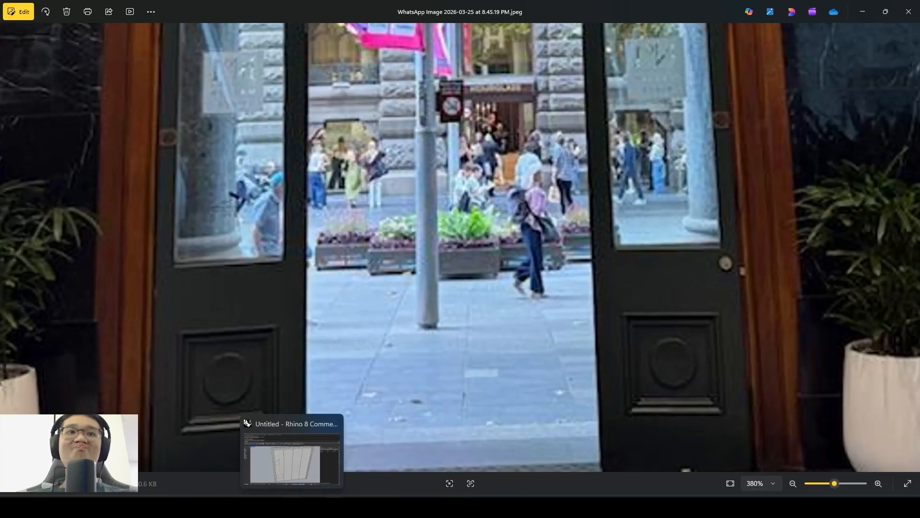
{"action": "left_click", "coordinate": [292, 457]}
{"action": "right_click_drag", "start_coordinate": [345, 346], "coordinate": [358, 313]}
{"action": "left_click", "coordinate": [334, 507]}
{"action": "scroll", "coordinate": [309, 407], "scroll_direction": "down", "scroll_amount": 5}
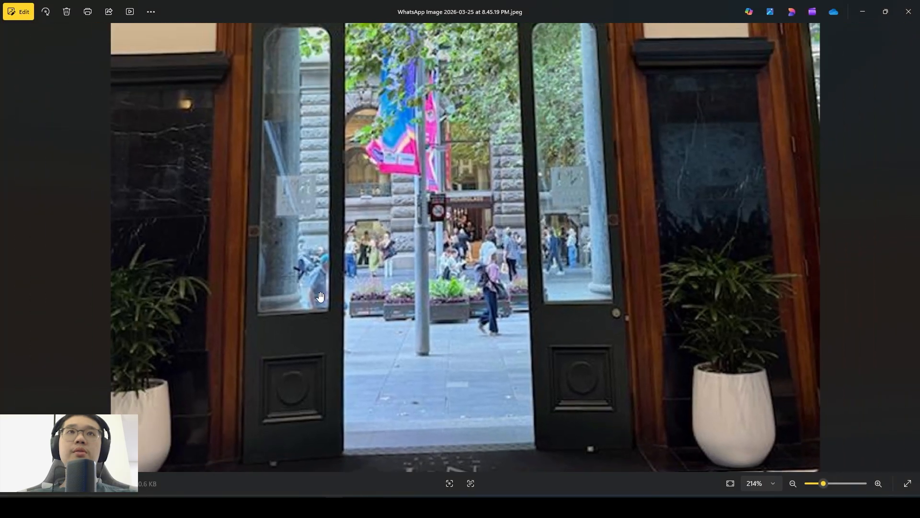
{"action": "scroll", "coordinate": [287, 97], "scroll_direction": "up", "scroll_amount": 1}
{"action": "left_click", "coordinate": [293, 506]}
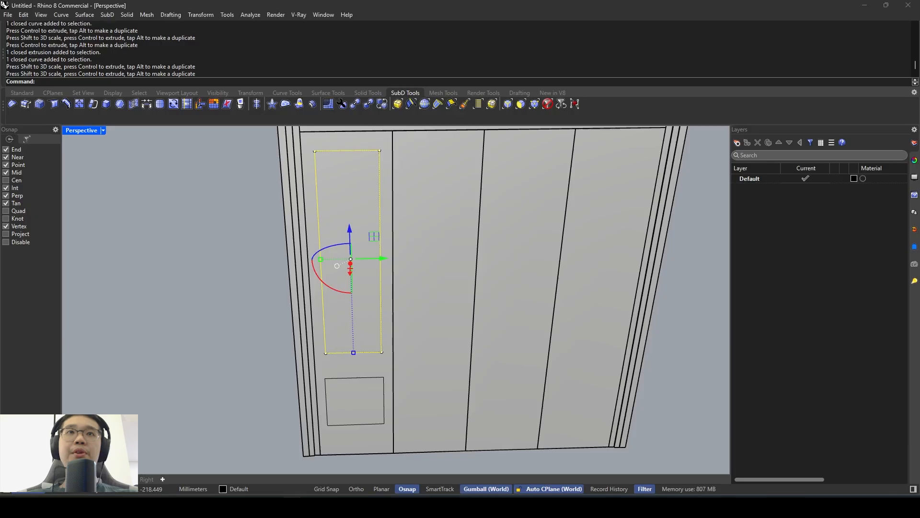
- Fillet both upper corners of the glass outline on the first leaf with a radius of 120 mm
{"action": "scroll", "coordinate": [326, 165], "scroll_direction": "up", "scroll_amount": 2}
{"action": "key", "text": "Escape"}
{"action": "type", "text": "Fill"}
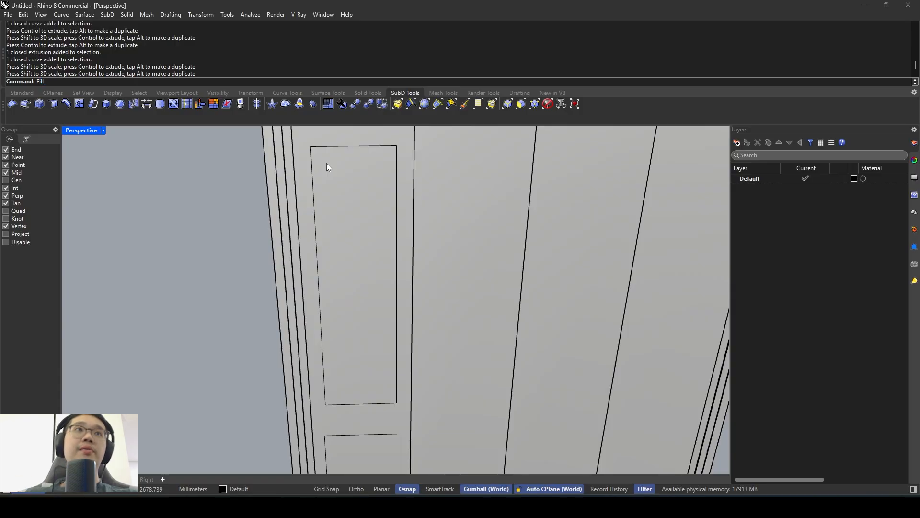
{"action": "key", "text": "Return"}
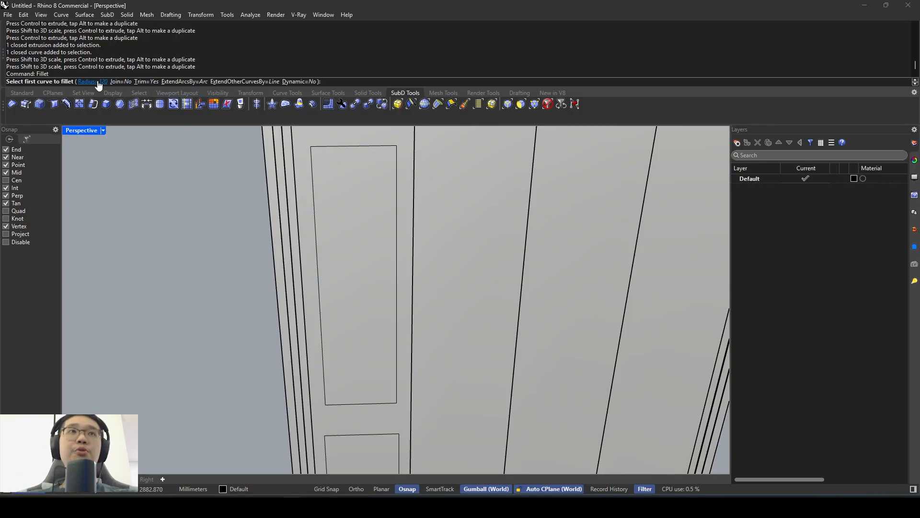
{"action": "left_click", "coordinate": [312, 169]}
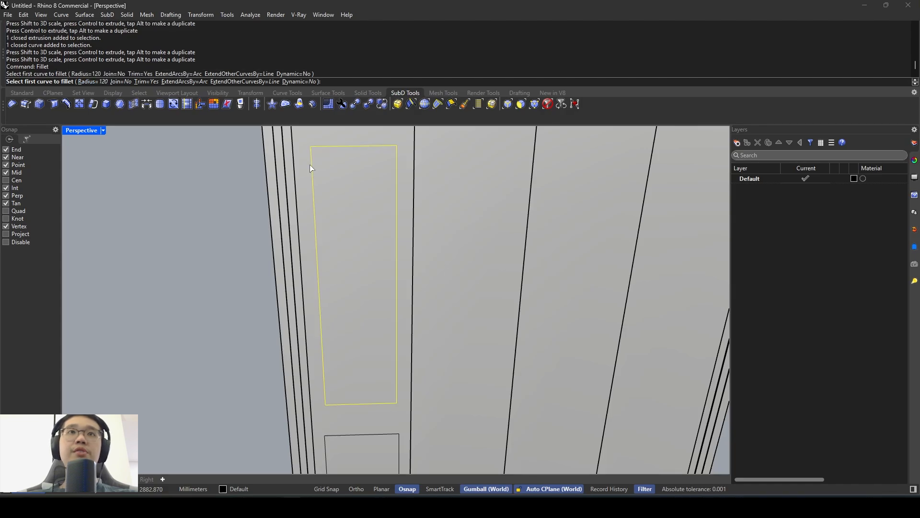
{"action": "left_click", "coordinate": [323, 146]}
{"action": "key", "text": "Return"}
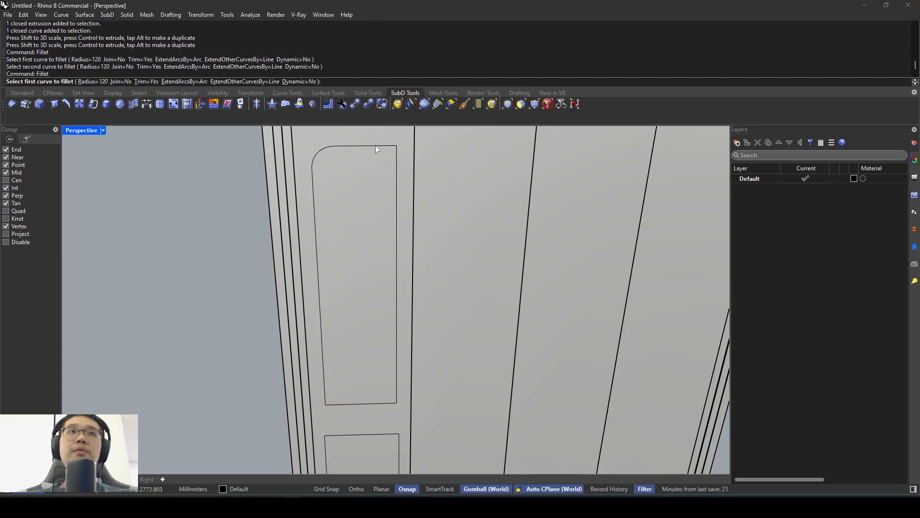
{"action": "left_click", "coordinate": [375, 146]}
{"action": "left_click", "coordinate": [397, 157]}
- Review the rounded glass outline and lower panel outline on the first leaf against the door photo
{"action": "scroll", "coordinate": [380, 232], "scroll_direction": "down", "scroll_amount": 8}
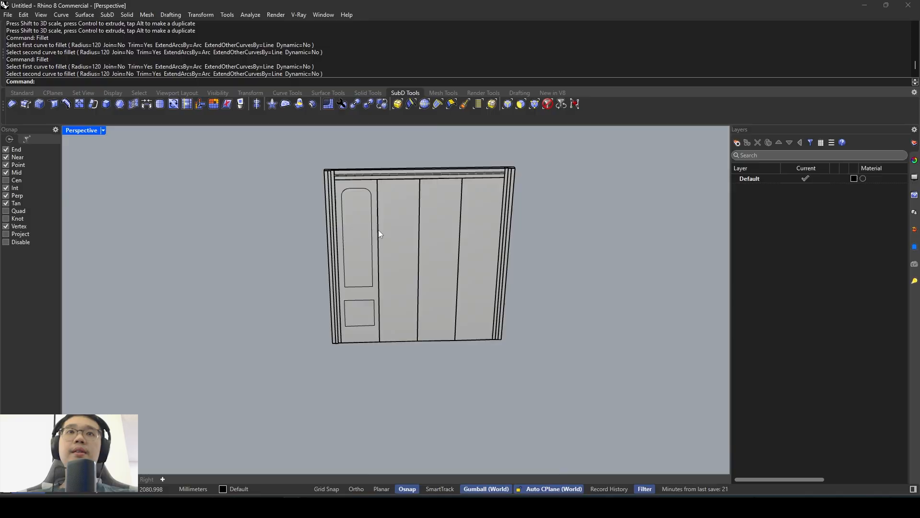
{"action": "right_click_drag", "start_coordinate": [380, 233], "coordinate": [342, 276]}
{"action": "scroll", "coordinate": [339, 289], "scroll_direction": "up", "scroll_amount": 5}
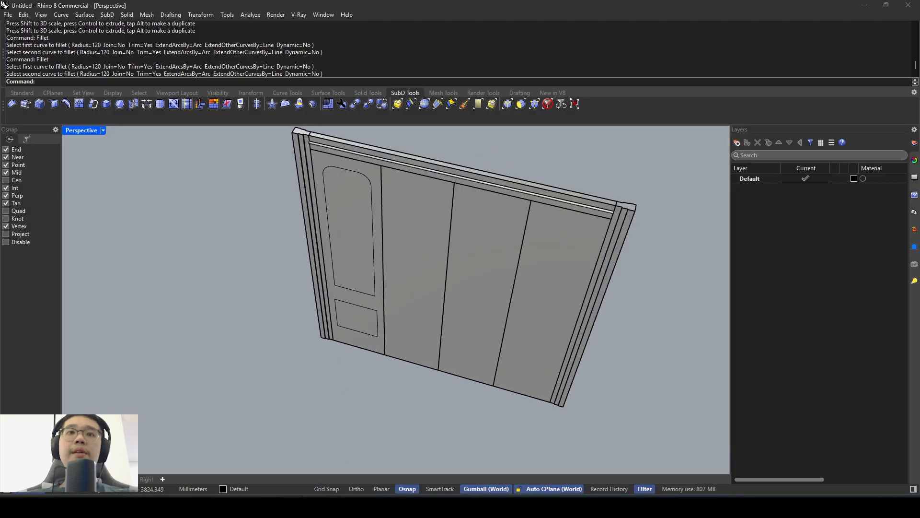
{"action": "key", "text": "alt+Tab"}
{"action": "key", "text": "alt+Tab"}
{"action": "scroll", "coordinate": [402, 278], "scroll_direction": "up", "scroll_amount": 4}
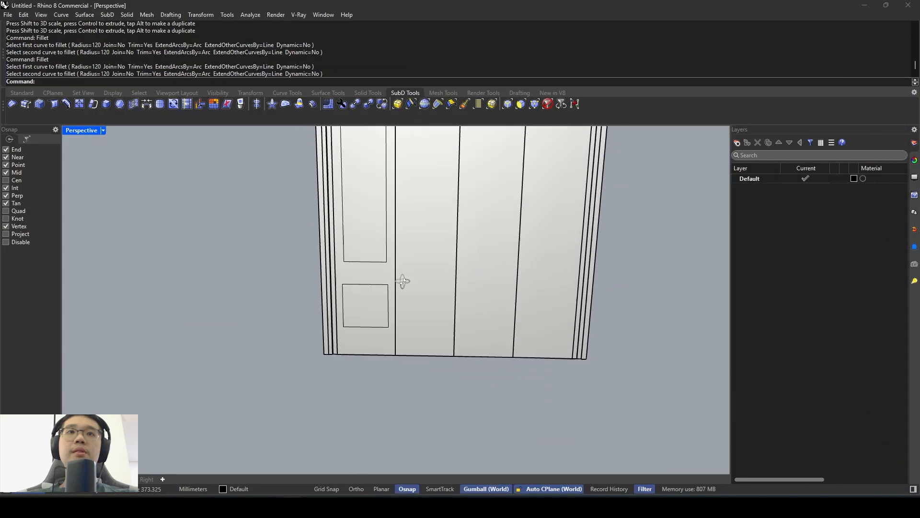
{"action": "scroll", "coordinate": [365, 292], "scroll_direction": "down", "scroll_amount": 4}
{"action": "left_click", "coordinate": [349, 289]}
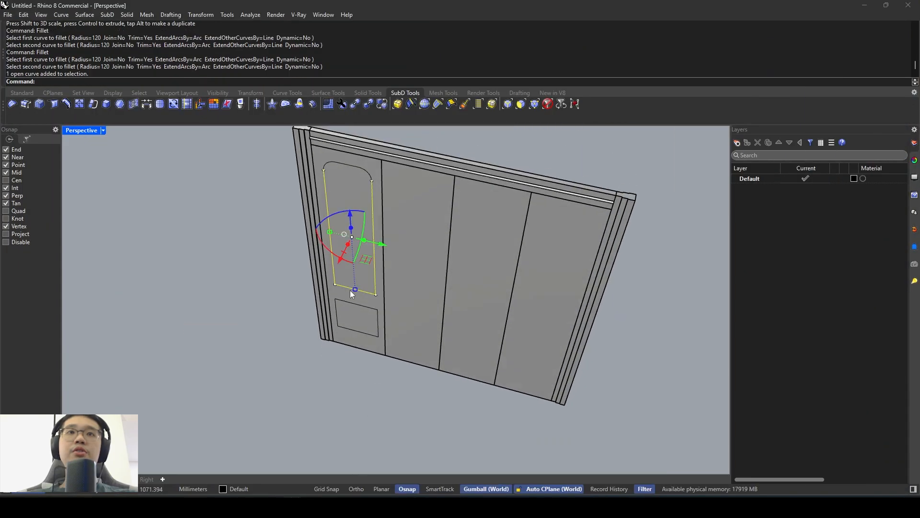
{"action": "left_click", "coordinate": [349, 163]}
{"action": "key", "text": "Escape"}
{"action": "left_click", "coordinate": [350, 163]}
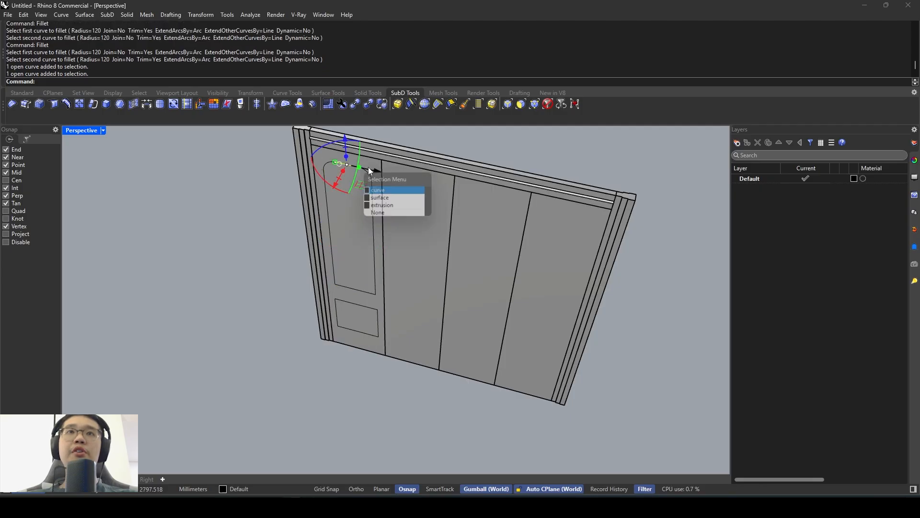
{"action": "scroll", "coordinate": [368, 167], "scroll_direction": "up", "scroll_amount": 3}
{"action": "left_click", "coordinate": [292, 165]}
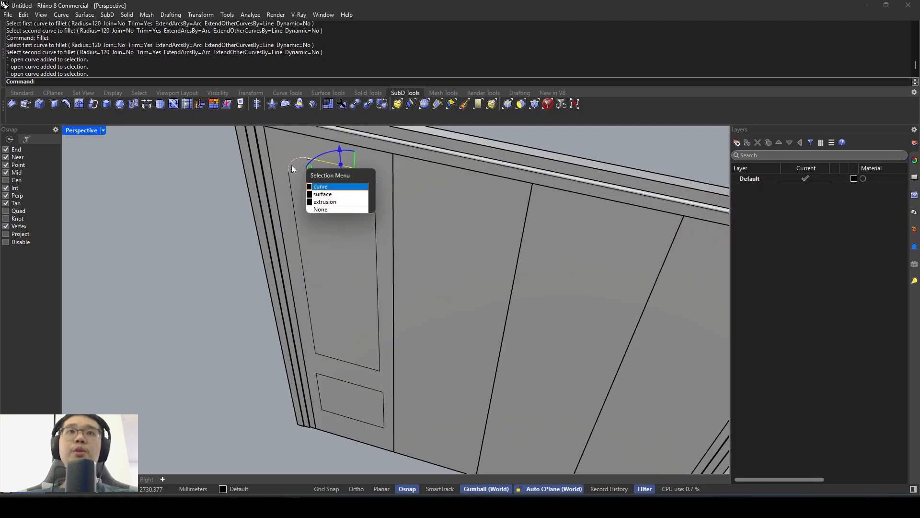
{"action": "left_click", "coordinate": [293, 199], "text": "shift"}
{"action": "left_click", "coordinate": [292, 195], "text": "shift"}
{"action": "left_click", "coordinate": [340, 224]}
{"action": "key", "text": "Escape"}
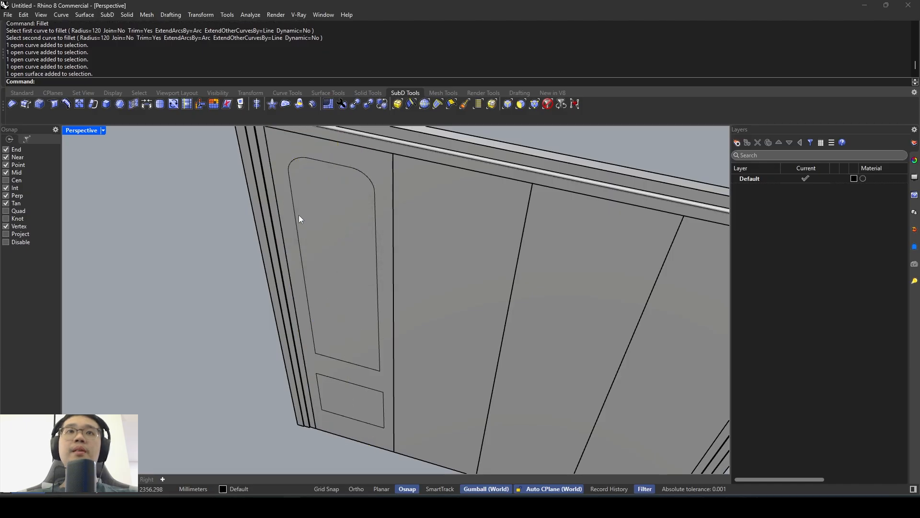
- Select the glass outline's straight segments and two corner arcs and join them into one closed curve
{"action": "left_click", "coordinate": [298, 214]}
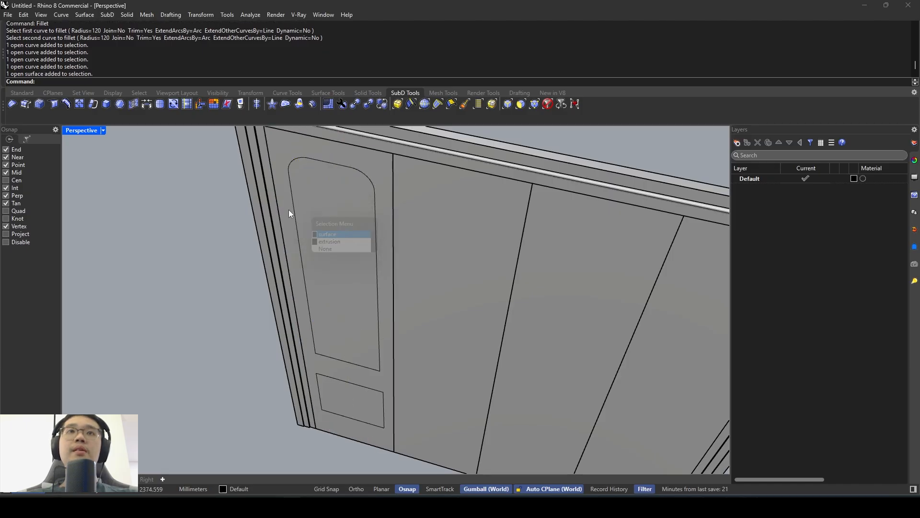
{"action": "left_click", "coordinate": [292, 209]}
{"action": "left_click", "coordinate": [328, 163], "text": "shift"}
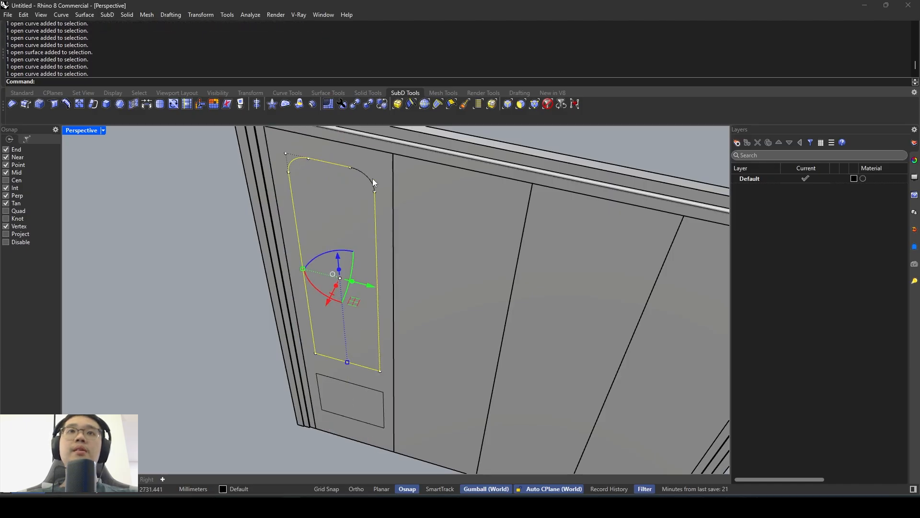
{"action": "left_click", "coordinate": [368, 178], "text": "shift"}
{"action": "right_click", "coordinate": [369, 177]}
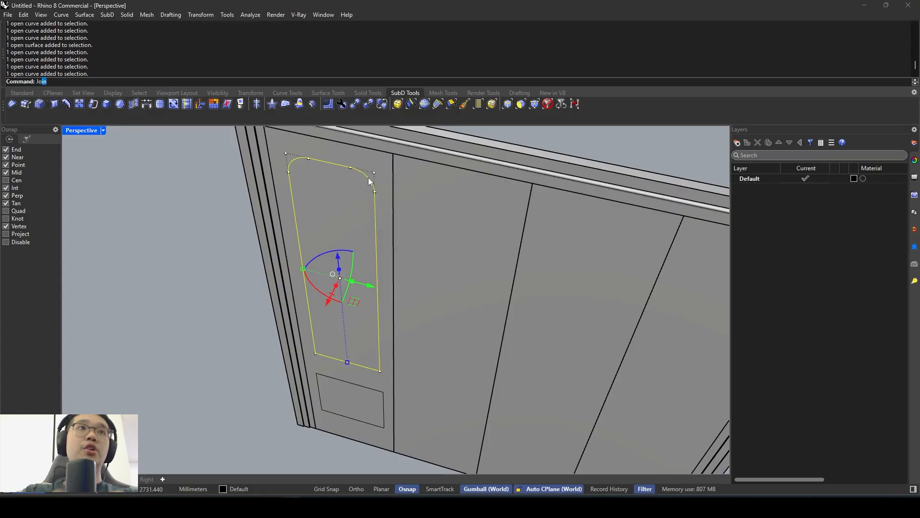
{"action": "key", "text": "Return"}
- Try to extrude the joined glass outline perpendicular to the first leaf, delete the resulting surface, and undo both actions
{"action": "scroll", "coordinate": [368, 177], "scroll_direction": "down", "scroll_amount": 5}
{"action": "left_click", "coordinate": [368, 177]}
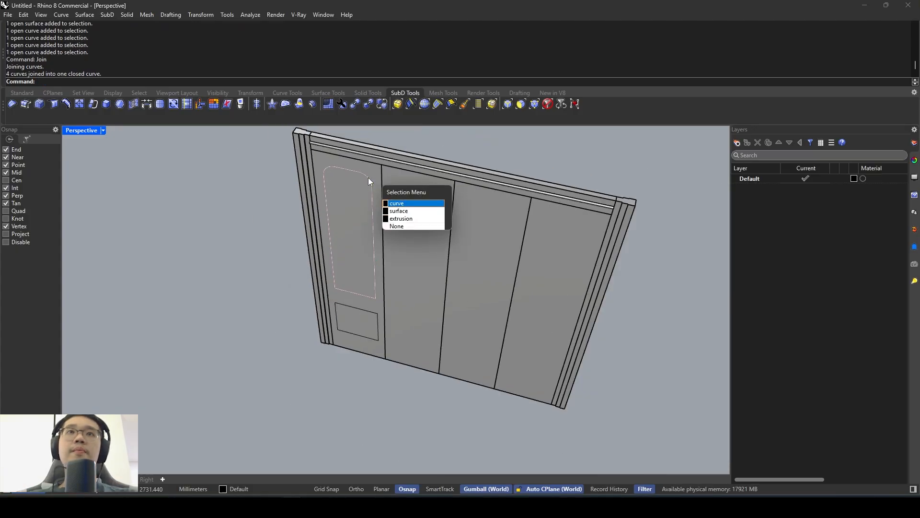
{"action": "left_click", "coordinate": [368, 178]}
{"action": "right_click_drag", "start_coordinate": [368, 177], "coordinate": [341, 255]}
{"action": "scroll", "coordinate": [336, 260], "scroll_direction": "up", "scroll_amount": 3}
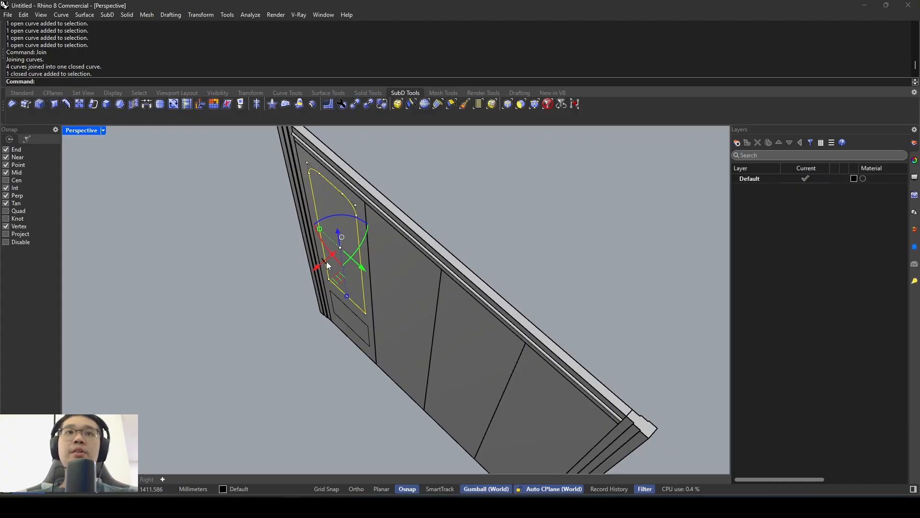
{"action": "left_click_drag", "start_coordinate": [331, 255], "coordinate": [452, 220]}
{"action": "mouse_move", "coordinate": [462, 216]}
{"action": "right_mouse_down"}
{"action": "mouse_move", "coordinate": [548, 166]}
{"action": "mouse_move", "coordinate": [431, 214]}
{"action": "mouse_move", "coordinate": [395, 216]}
{"action": "mouse_move", "coordinate": [469, 218]}
{"action": "right_mouse_up"}
{"action": "left_click", "coordinate": [396, 218]}
{"action": "key", "text": "Delete"}
{"action": "key", "text": "ctrl+z"}
{"action": "key", "text": "ctrl+z"}
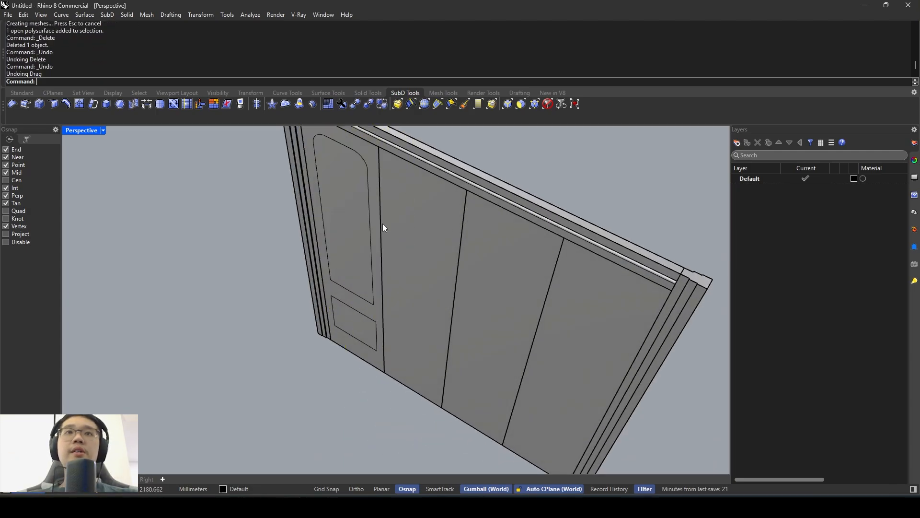
- Extrude the closed glass outline perpendicular to the first leaf's face into a deep solid block
{"action": "left_click", "coordinate": [333, 210]}
{"action": "key", "text": "Escape"}
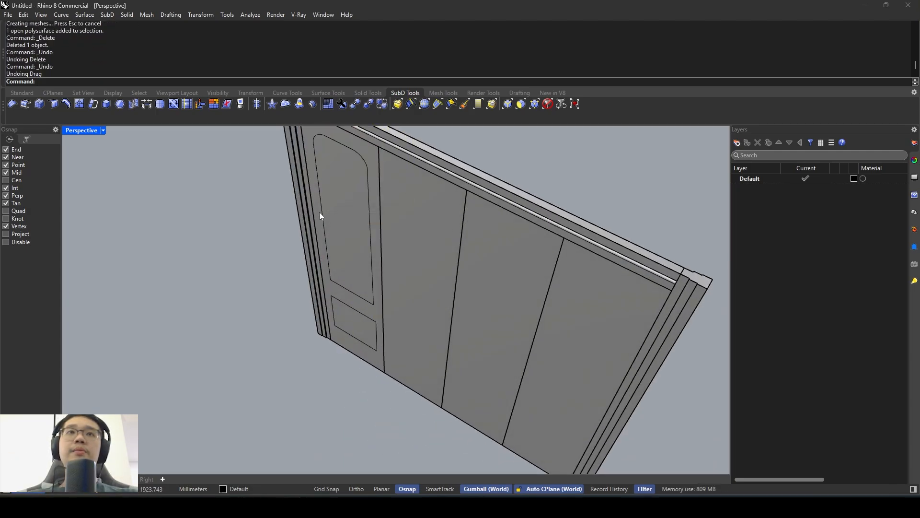
{"action": "left_click", "coordinate": [320, 212]}
{"action": "right_click_drag", "start_coordinate": [353, 222], "coordinate": [347, 257]}
{"action": "scroll", "coordinate": [345, 257], "scroll_direction": "down", "scroll_amount": 3}
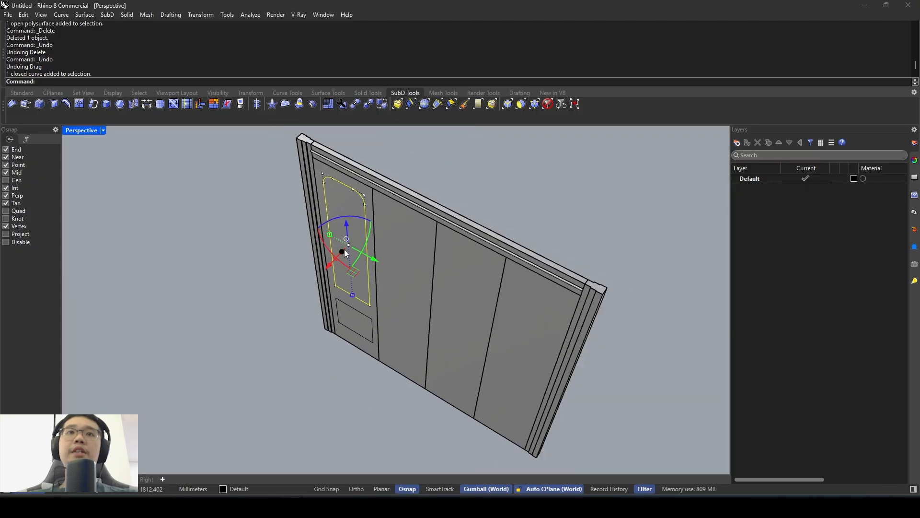
{"action": "left_click_drag", "start_coordinate": [344, 249], "coordinate": [393, 208]}
{"action": "right_click_drag", "start_coordinate": [452, 174], "coordinate": [385, 194]}
{"action": "key", "text": "Escape"}
- Move the glass-shaped solid perpendicular to the door so it passes through the first leaf and protrudes on both sides
{"action": "left_click", "coordinate": [385, 194]}
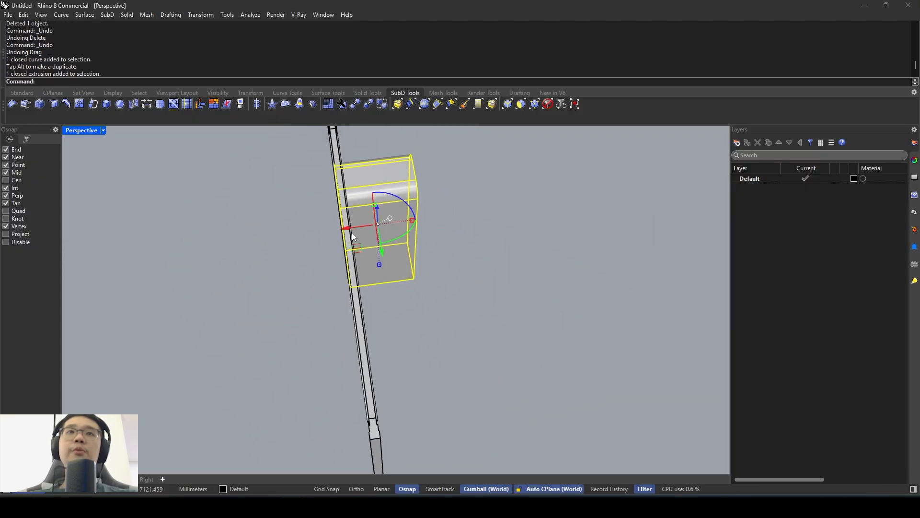
{"action": "left_click_drag", "start_coordinate": [351, 233], "coordinate": [326, 233]}
{"action": "key", "text": "Escape"}
{"action": "right_click_drag", "start_coordinate": [363, 208], "coordinate": [435, 208]}
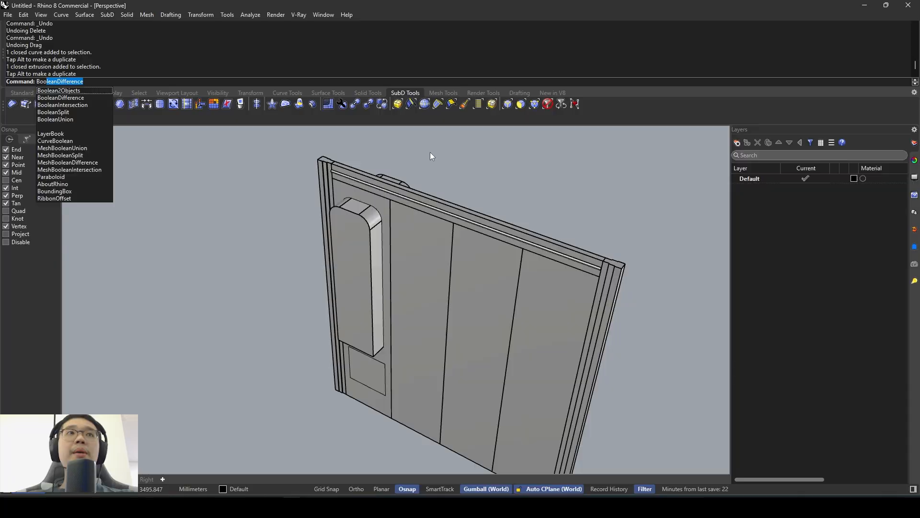
- Subtract the glass-shaped solid from the first door leaf with BooleanDifference and delete the remaining cutter solid
{"action": "key", "text": "Return"}
{"action": "scroll", "coordinate": [408, 201], "scroll_direction": "up", "scroll_amount": 3}
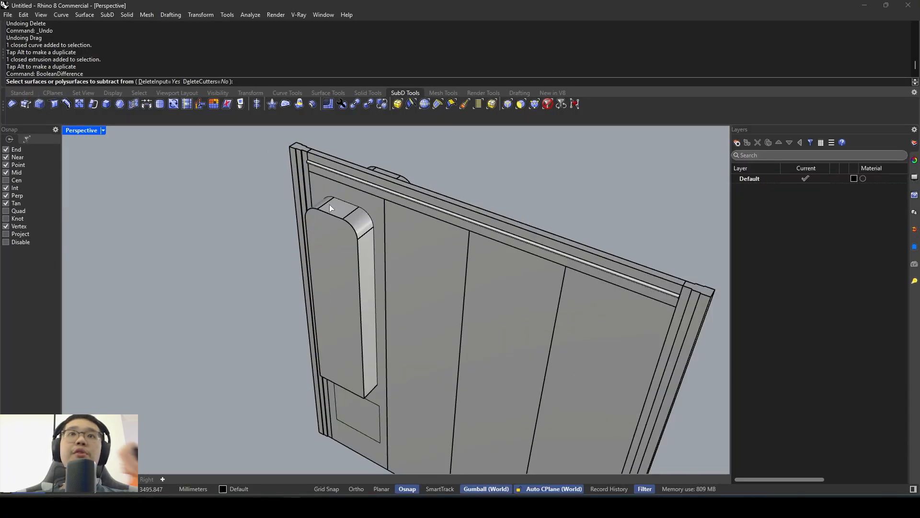
{"action": "left_click", "coordinate": [326, 187]}
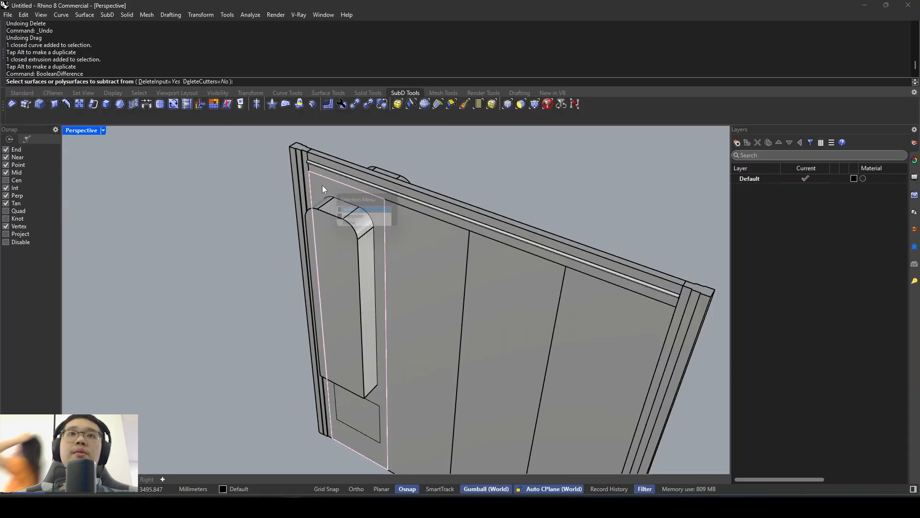
{"action": "left_click", "coordinate": [355, 219]}
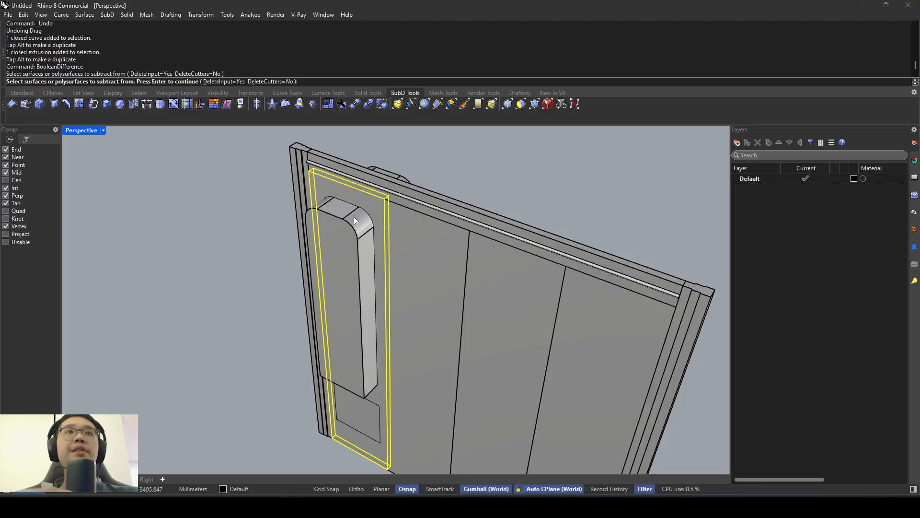
{"action": "key", "text": "Return"}
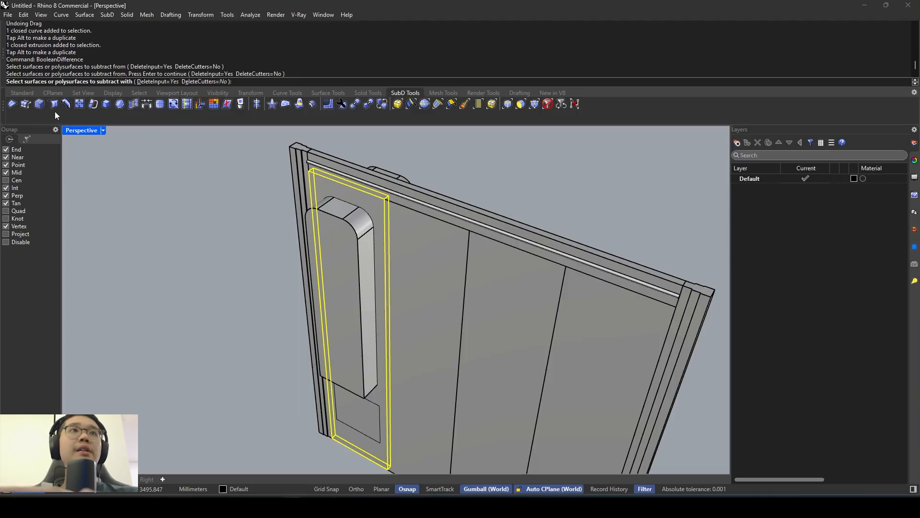
{"action": "right_click_drag", "start_coordinate": [294, 214], "coordinate": [245, 245]}
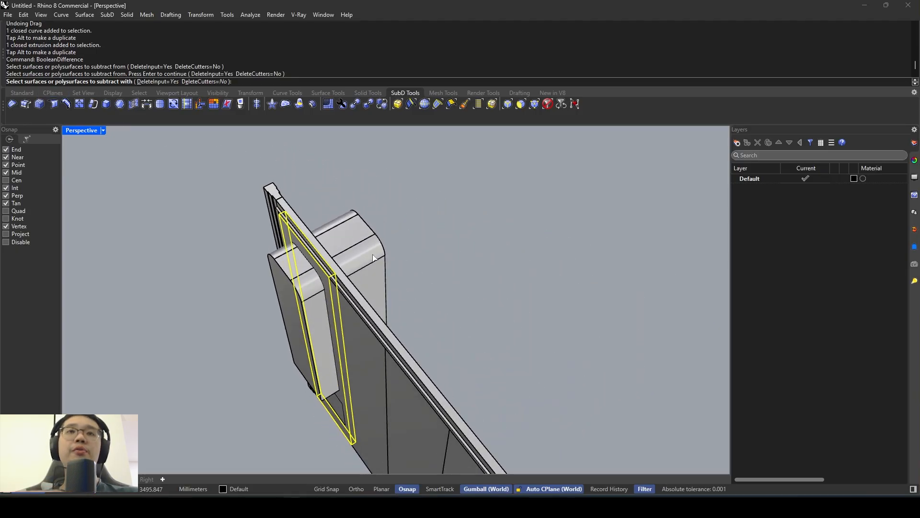
{"action": "left_click", "coordinate": [375, 254]}
{"action": "right_click_drag", "start_coordinate": [406, 230], "coordinate": [424, 214]}
{"action": "key", "text": "Return"}
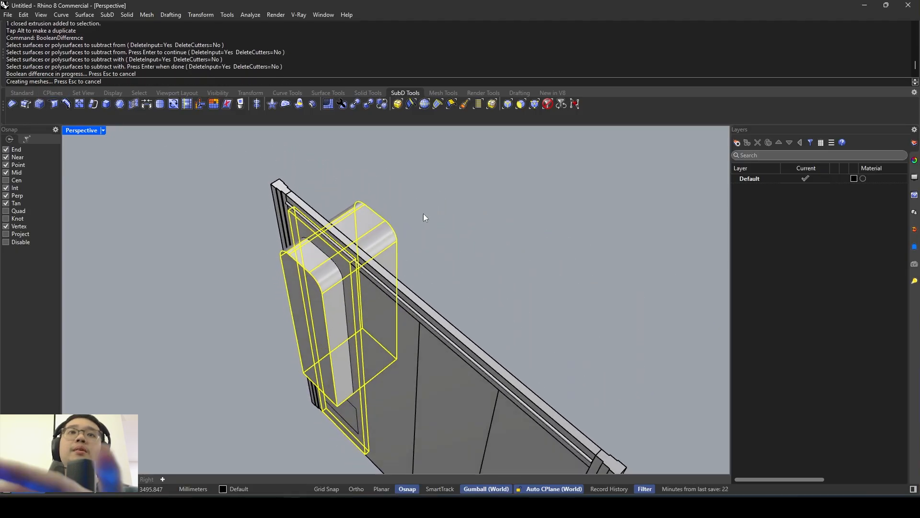
{"action": "right_click_drag", "start_coordinate": [413, 247], "coordinate": [441, 226]}
{"action": "key", "text": "Delete"}
- Move the flat surface covering the first leaf away from its face to check the glass opening, and undo the move
{"action": "left_click", "coordinate": [376, 240]}
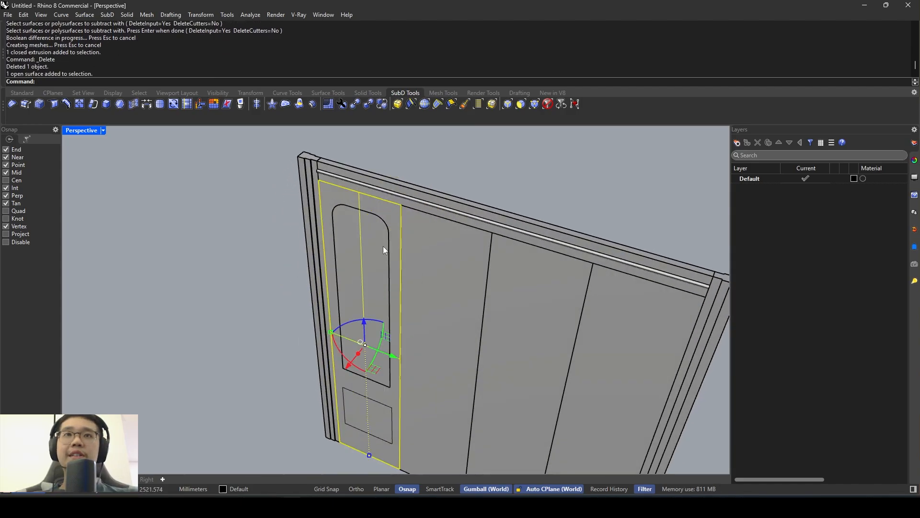
{"action": "mouse_move", "coordinate": [384, 246]}
{"action": "right_mouse_down"}
{"action": "mouse_move", "coordinate": [286, 230]}
{"action": "mouse_move", "coordinate": [363, 270]}
{"action": "mouse_move", "coordinate": [342, 173]}
{"action": "mouse_move", "coordinate": [353, 266]}
{"action": "mouse_move", "coordinate": [438, 251]}
{"action": "mouse_move", "coordinate": [404, 220]}
{"action": "mouse_move", "coordinate": [378, 238]}
{"action": "right_mouse_up"}
{"action": "key", "text": "Escape"}
{"action": "scroll", "coordinate": [311, 272], "scroll_direction": "down", "scroll_amount": 4}
{"action": "scroll", "coordinate": [437, 251], "scroll_direction": "up", "scroll_amount": 4}
{"action": "left_click", "coordinate": [378, 238]}
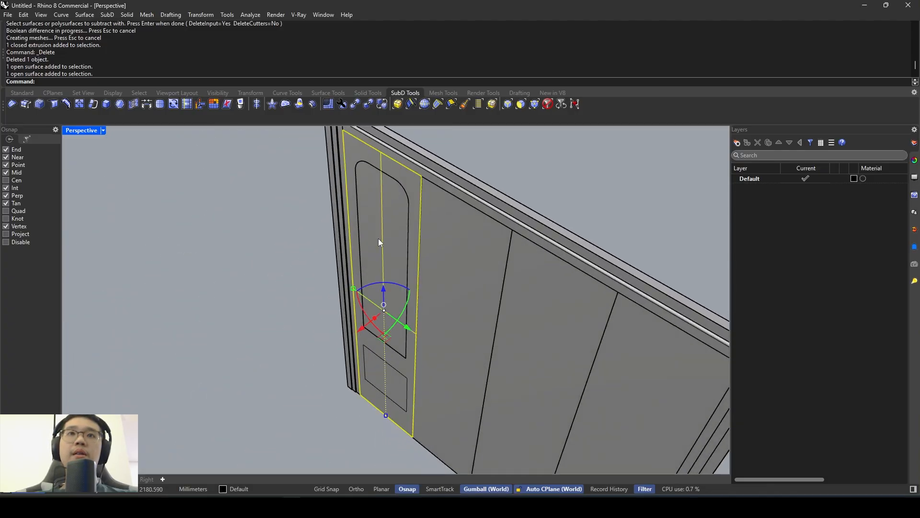
{"action": "left_click_drag", "start_coordinate": [365, 318], "coordinate": [378, 290]}
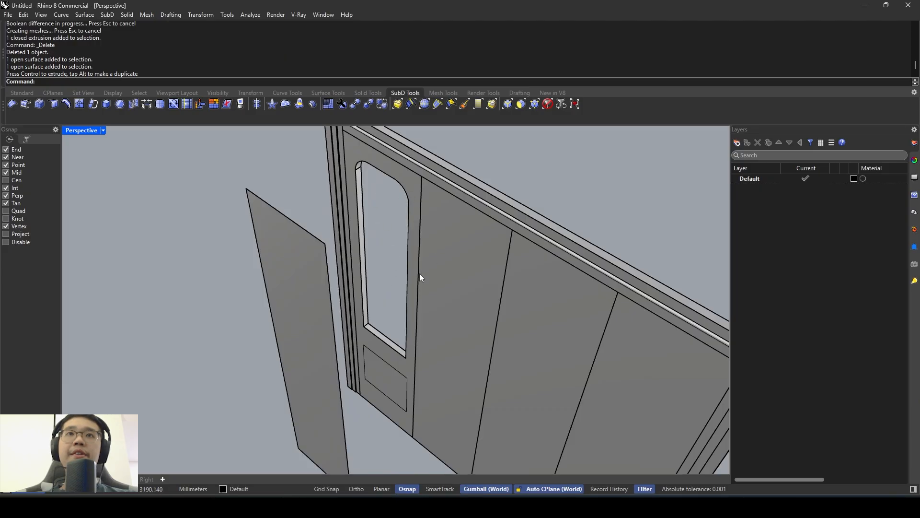
{"action": "key", "text": "ctrl+z"}
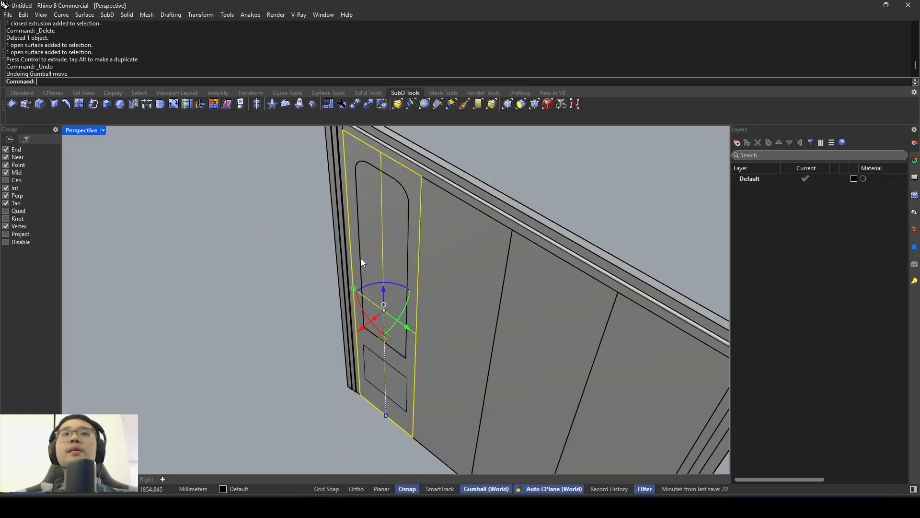
{"action": "key", "text": "Escape"}
- Switch to the reference photo and examine the lower panels of the door leaves
{"action": "scroll", "coordinate": [359, 262], "scroll_direction": "down", "scroll_amount": 3}
{"action": "right_click_drag", "start_coordinate": [358, 266], "coordinate": [358, 329]}
{"action": "scroll", "coordinate": [370, 351], "scroll_direction": "up", "scroll_amount": 3}
{"action": "left_click", "coordinate": [334, 505]}
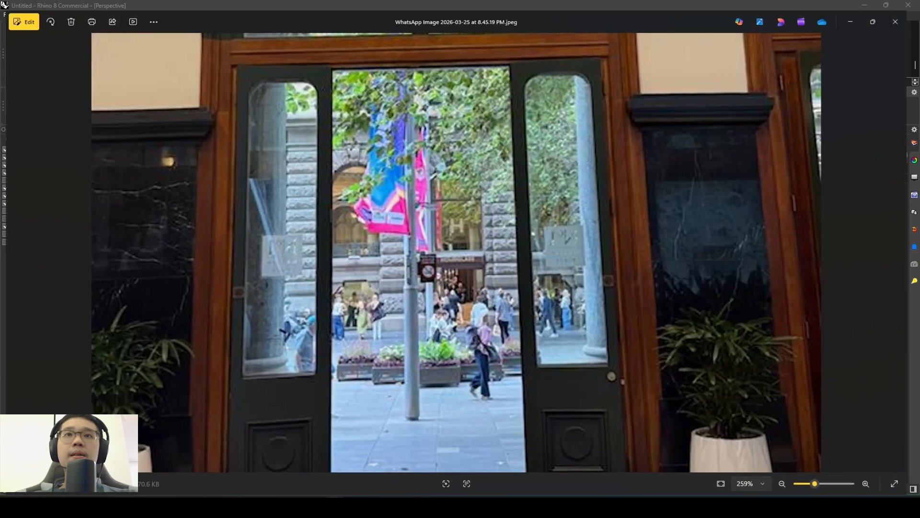
{"action": "scroll", "coordinate": [308, 370], "scroll_direction": "up", "scroll_amount": 5}
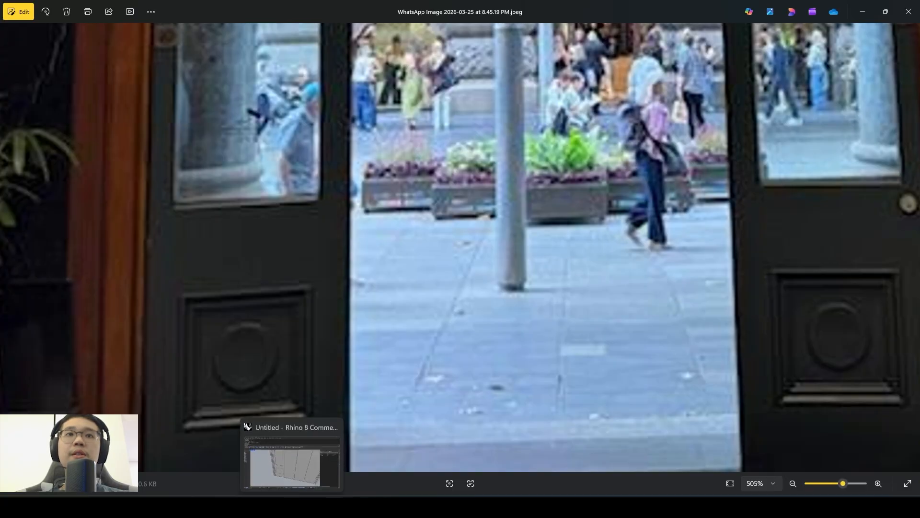
- Switch back to Rhino and extrude the rectangular outline below the glass opening into a shallow block in the first leaf
{"action": "left_click", "coordinate": [293, 506]}
{"action": "right_click_drag", "start_coordinate": [298, 356], "coordinate": [352, 364]}
{"action": "scroll", "coordinate": [352, 364], "scroll_direction": "up", "scroll_amount": 2}
{"action": "left_click", "coordinate": [325, 311]}
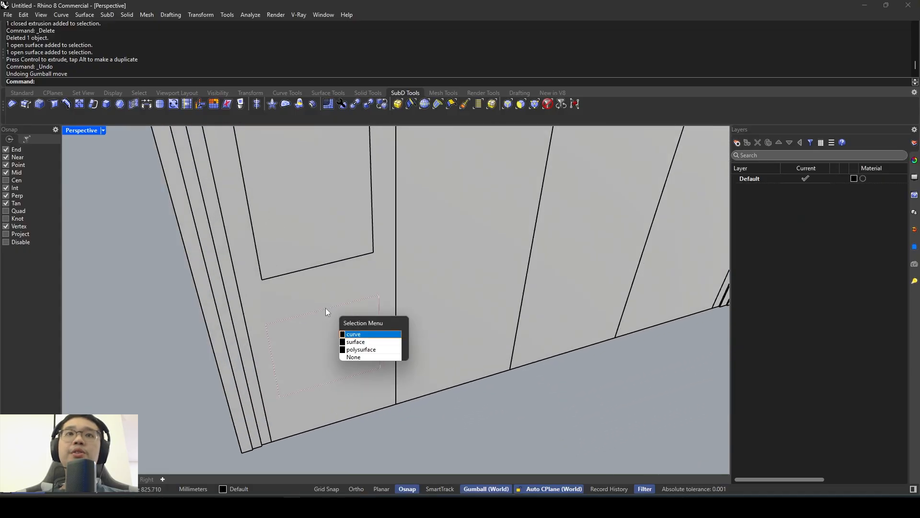
{"action": "left_click", "coordinate": [352, 330]}
{"action": "right_click_drag", "start_coordinate": [331, 304], "coordinate": [355, 319]}
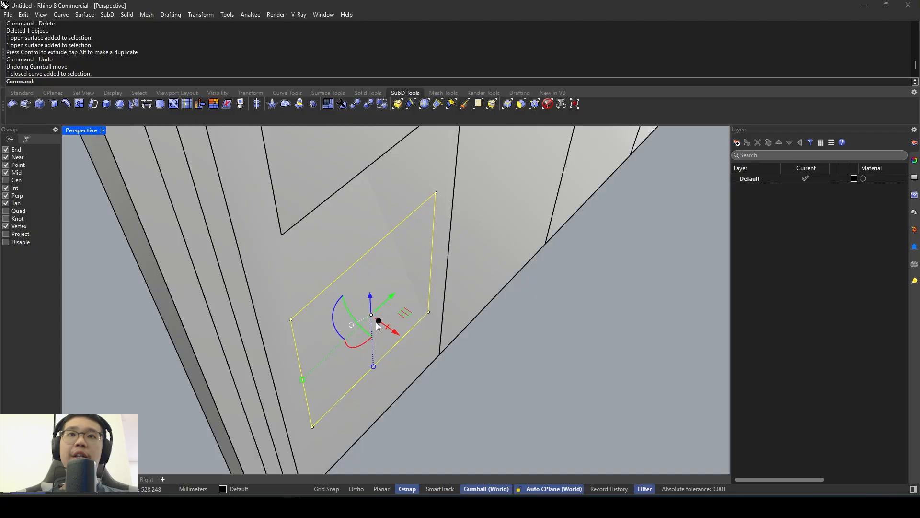
{"action": "left_click_drag", "start_coordinate": [376, 321], "coordinate": [373, 319]}
{"action": "key", "text": "Escape"}
{"action": "left_click", "coordinate": [406, 264]}
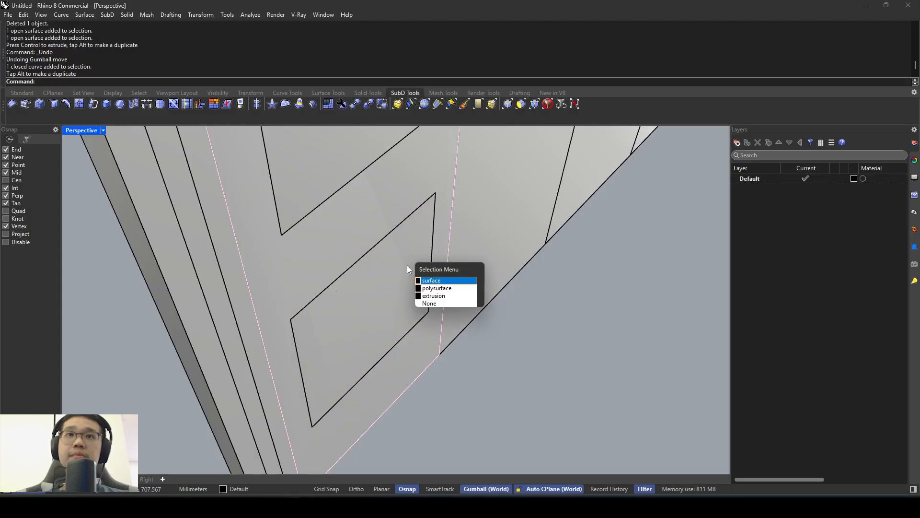
{"action": "key", "text": "Escape"}
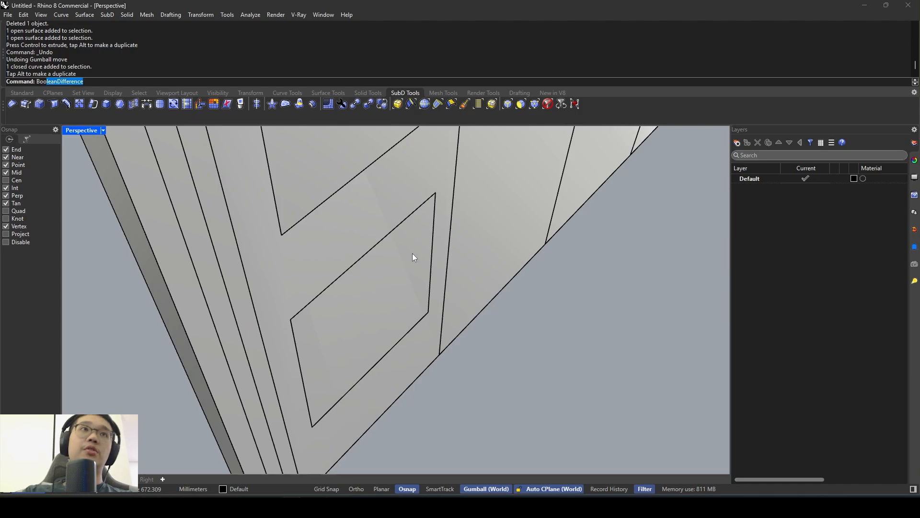
- Subtract the shallow lower panel block from the first leaf with BooleanDifference, setting DeleteCutters to Yes
{"action": "type", "text": "Boo"}
{"action": "key", "text": "Return"}
{"action": "left_click", "coordinate": [359, 201]}
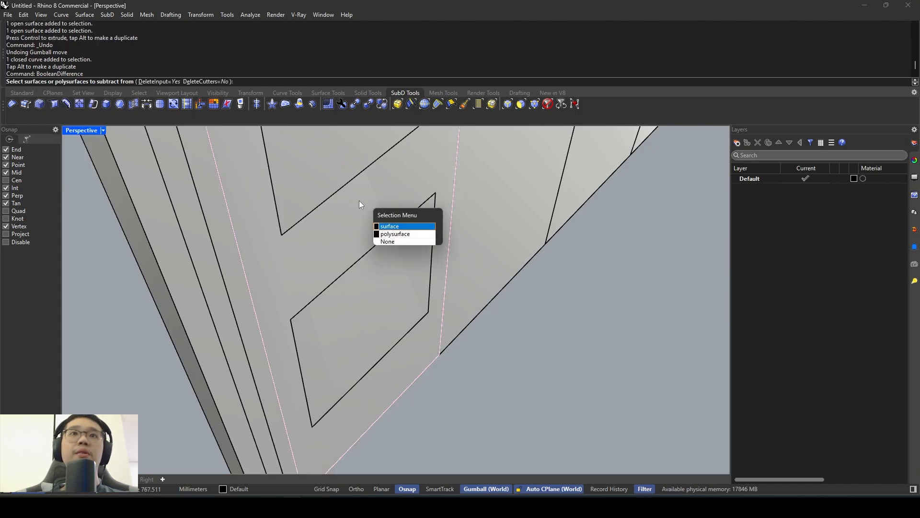
{"action": "left_click", "coordinate": [399, 234]}
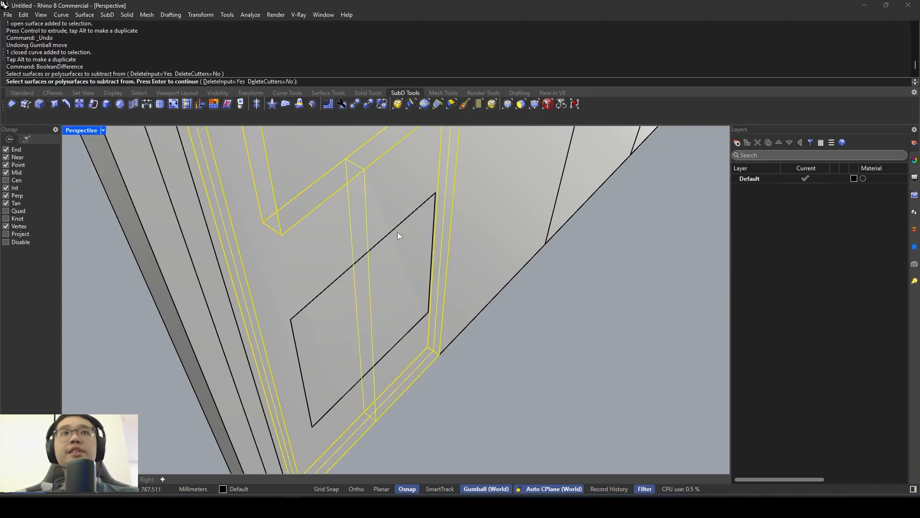
{"action": "left_click", "coordinate": [277, 83]}
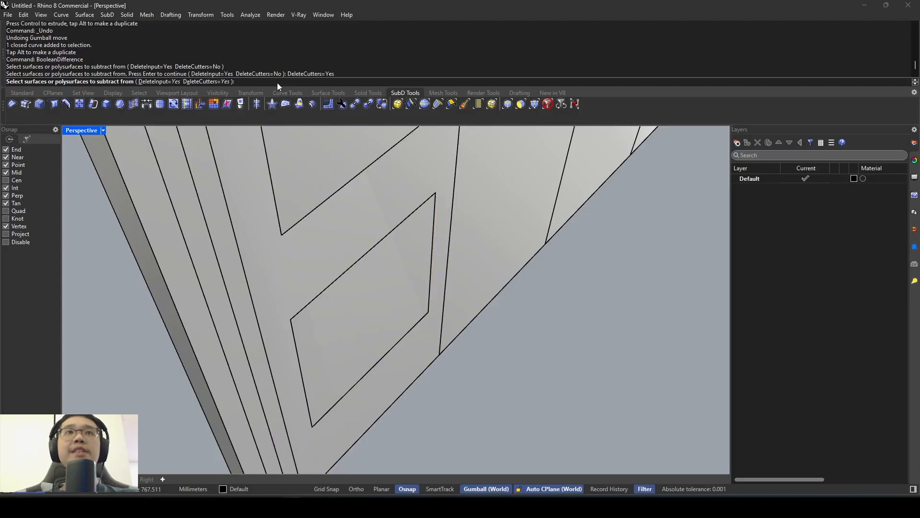
{"action": "left_click", "coordinate": [332, 236]}
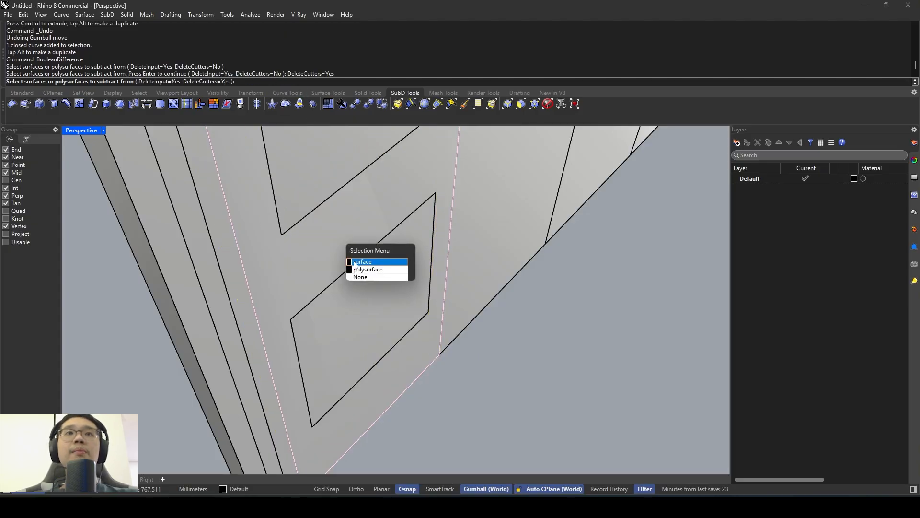
{"action": "left_click", "coordinate": [543, 360]}
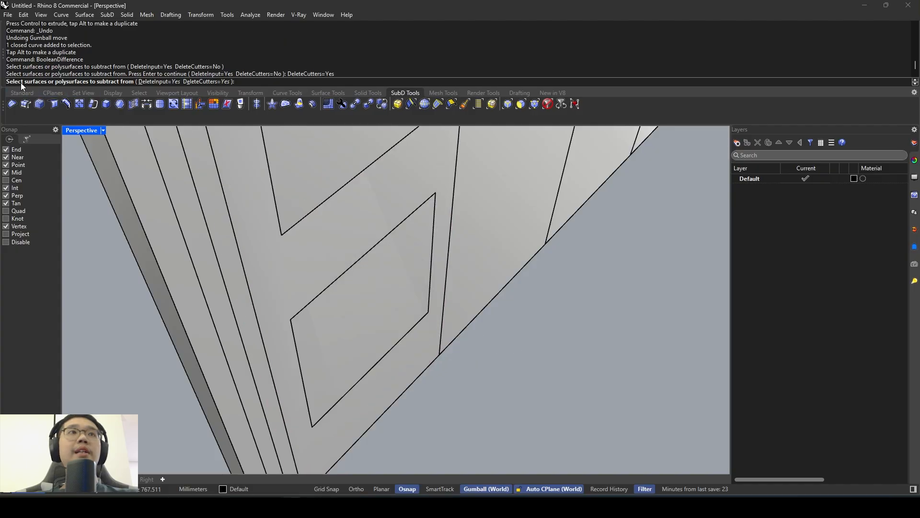
{"action": "left_click", "coordinate": [310, 255]}
{"action": "left_click", "coordinate": [341, 285]}
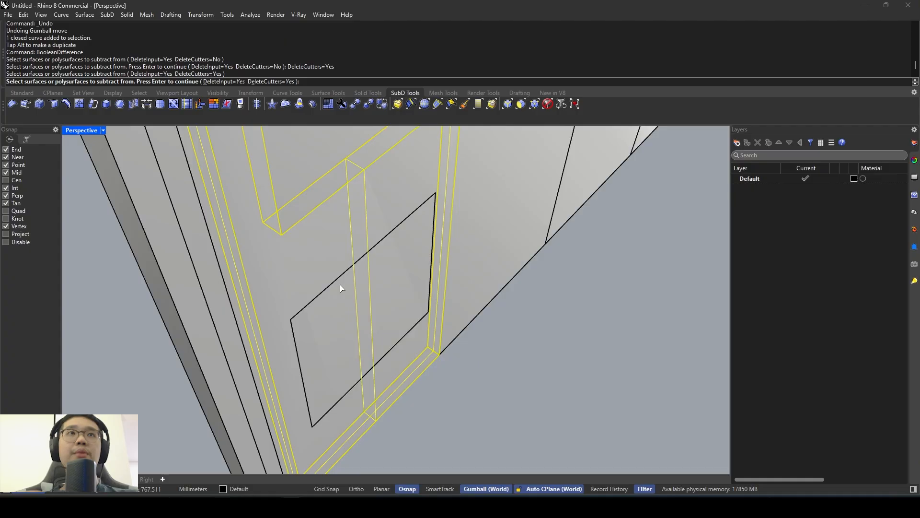
{"action": "key", "text": "Return"}
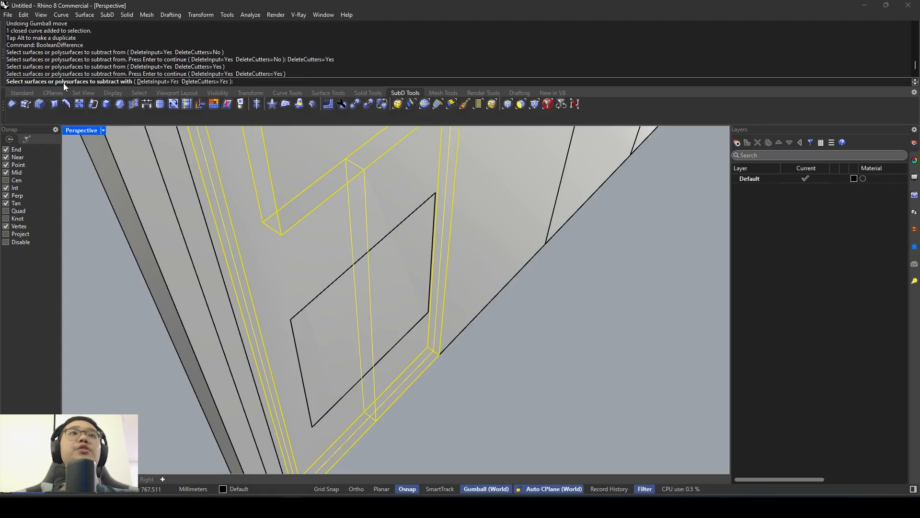
{"action": "left_click", "coordinate": [395, 270]}
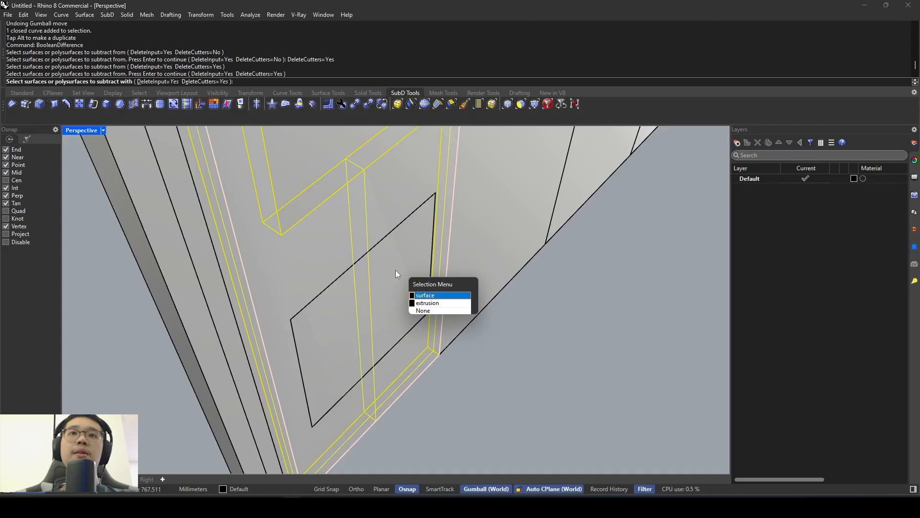
{"action": "left_click", "coordinate": [421, 303]}
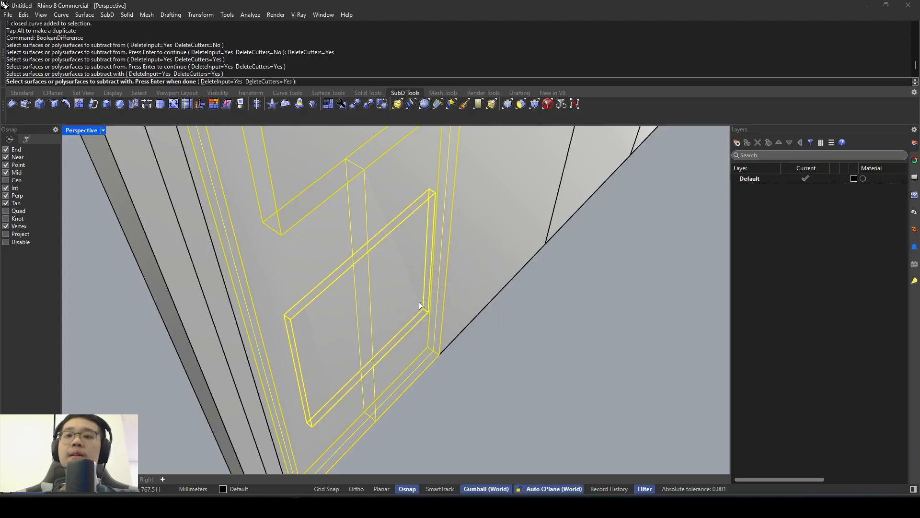
{"action": "key", "text": "Return"}
- Move the flat covering surface off the first leaf's face and delete it
{"action": "left_click", "coordinate": [405, 283]}
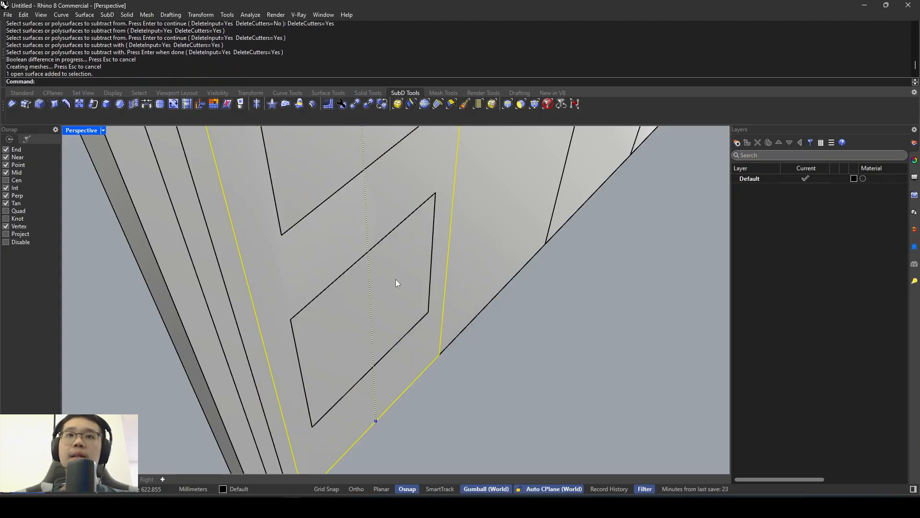
{"action": "scroll", "coordinate": [396, 283], "scroll_direction": "down", "scroll_amount": 5}
{"action": "left_click_drag", "start_coordinate": [397, 157], "coordinate": [520, 283]}
{"action": "right_click_drag", "start_coordinate": [521, 283], "coordinate": [417, 340]}
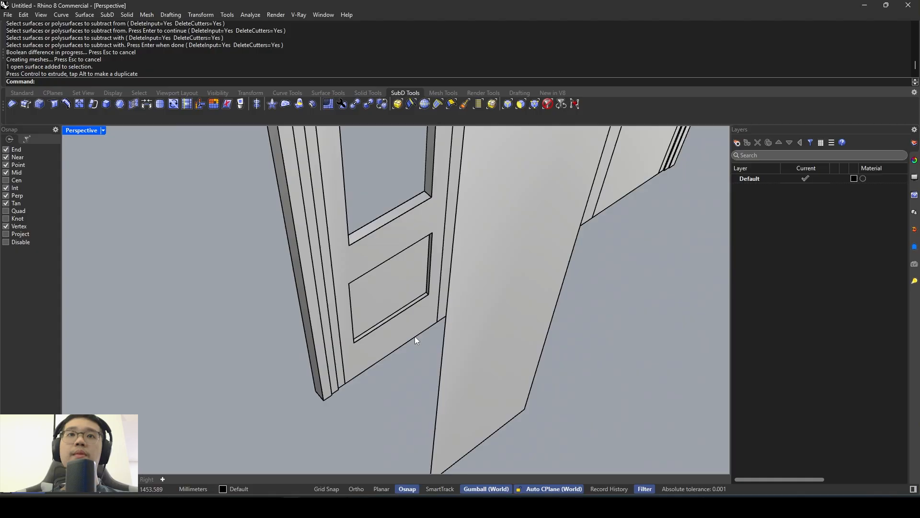
{"action": "left_click", "coordinate": [448, 356]}
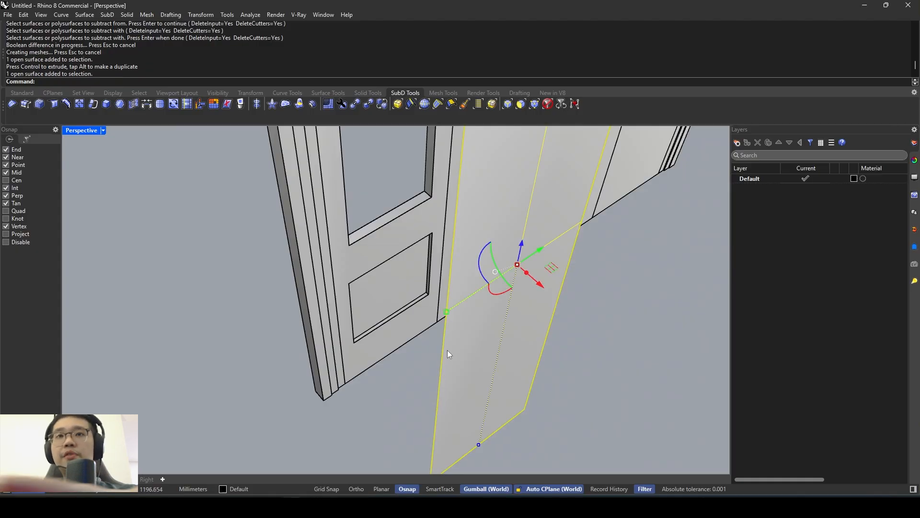
{"action": "scroll", "coordinate": [447, 350], "scroll_direction": "down", "scroll_amount": 3}
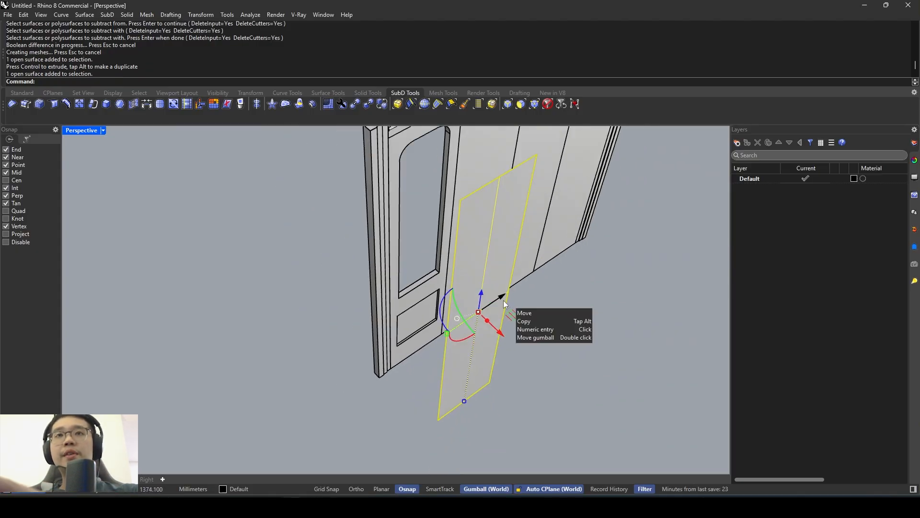
{"action": "key", "text": "Delete"}
- Disable Auto CPlane and draw a box that fills the lower panel recess, snapping to the recess corners
{"action": "scroll", "coordinate": [480, 307], "scroll_direction": "up", "scroll_amount": 2}
{"action": "scroll", "coordinate": [464, 315], "scroll_direction": "up", "scroll_amount": 2}
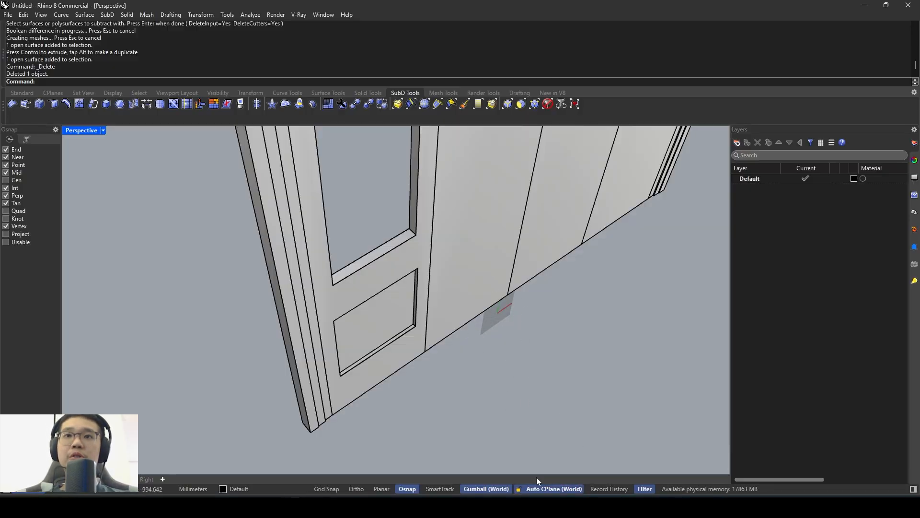
{"action": "left_click", "coordinate": [537, 493]}
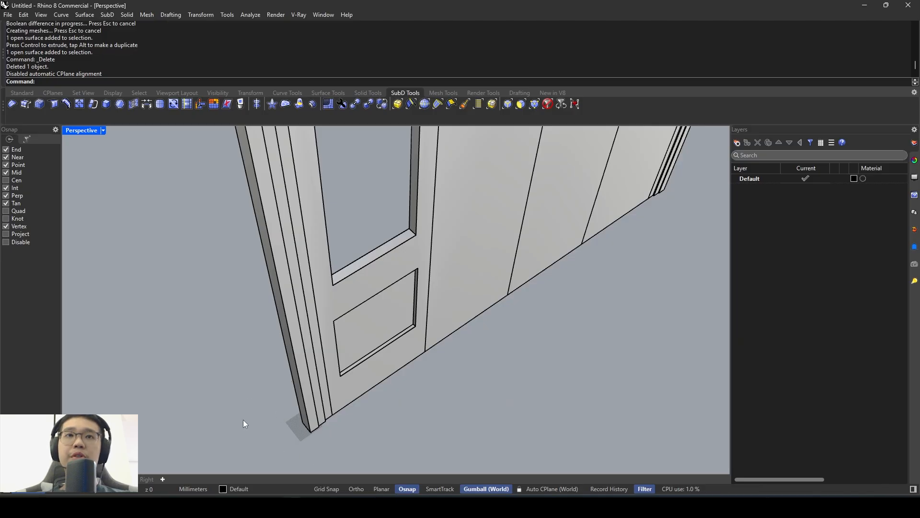
{"action": "scroll", "coordinate": [370, 342], "scroll_direction": "up", "scroll_amount": 4}
{"action": "type", "text": "Box"}
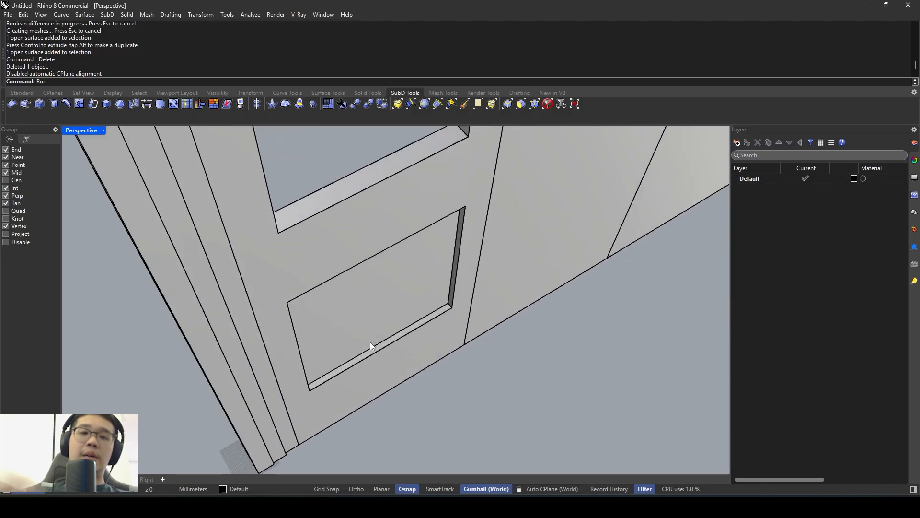
{"action": "key", "text": "Return"}
{"action": "left_click", "coordinate": [311, 390]}
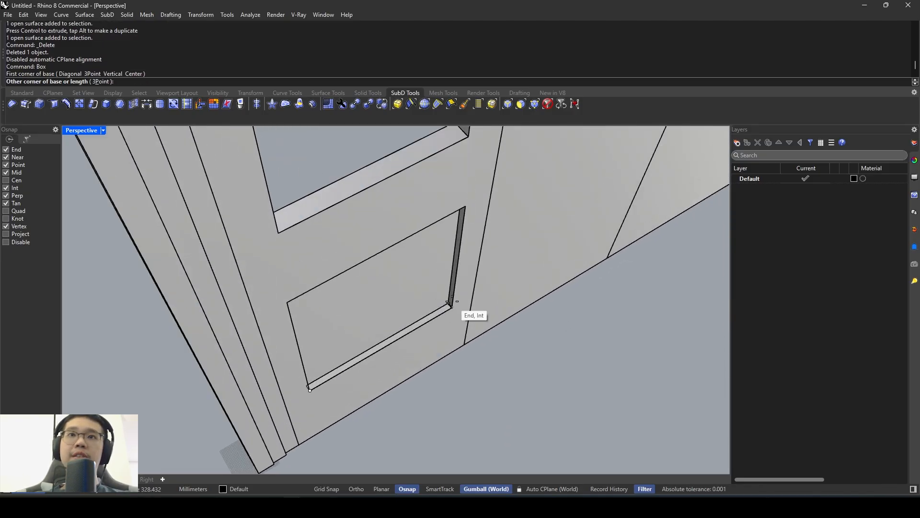
{"action": "left_click", "coordinate": [451, 303]}
{"action": "left_click", "coordinate": [462, 206]}
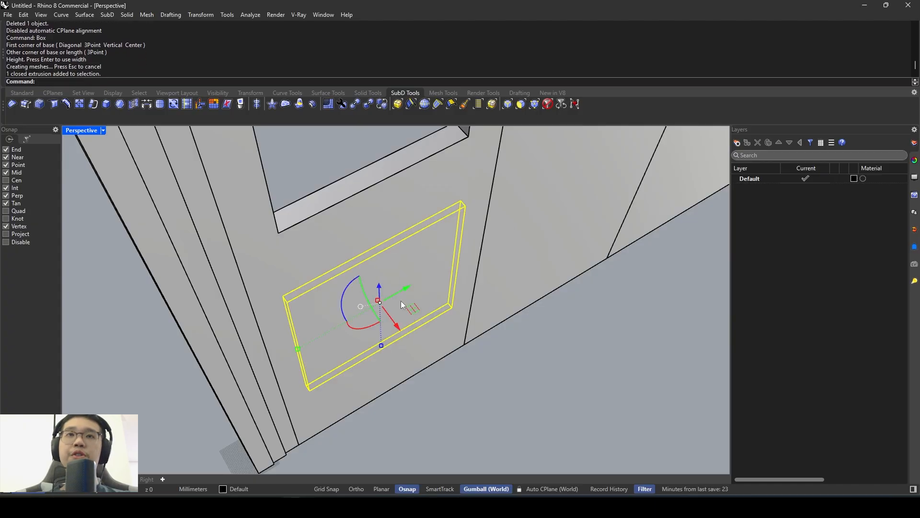
- Mirror the box filling the lower panel recess to the opposite face of the first leaf, about the frame's mid-thickness
{"action": "right_click_drag", "start_coordinate": [402, 305], "coordinate": [468, 246]}
{"action": "type", "text": "Mirror"}
{"action": "key", "text": "Return"}
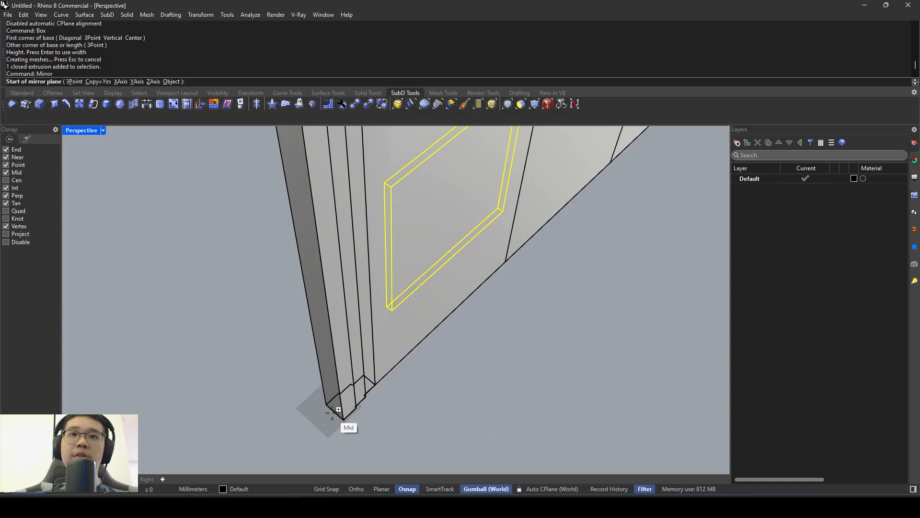
{"action": "left_click", "coordinate": [336, 411]}
{"action": "left_click", "coordinate": [305, 440], "text": "shift"}
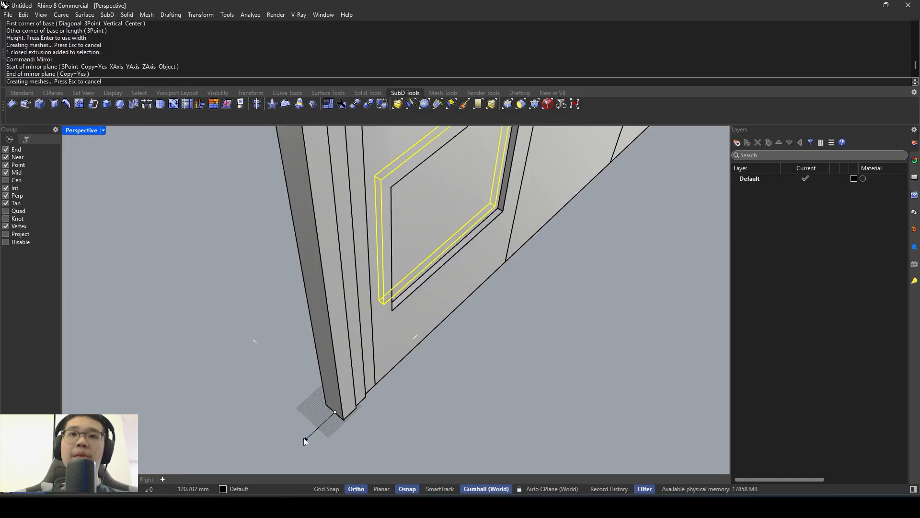
{"action": "right_click_drag", "start_coordinate": [404, 329], "coordinate": [525, 308]}
{"action": "left_click", "coordinate": [524, 307]}
- Subtract the mirrored box from the back of the first leaf with BooleanDifference, keeping DeleteInput and DeleteCutters at Yes
{"action": "right_click_drag", "start_coordinate": [326, 206], "coordinate": [357, 244], "text": "shift"}
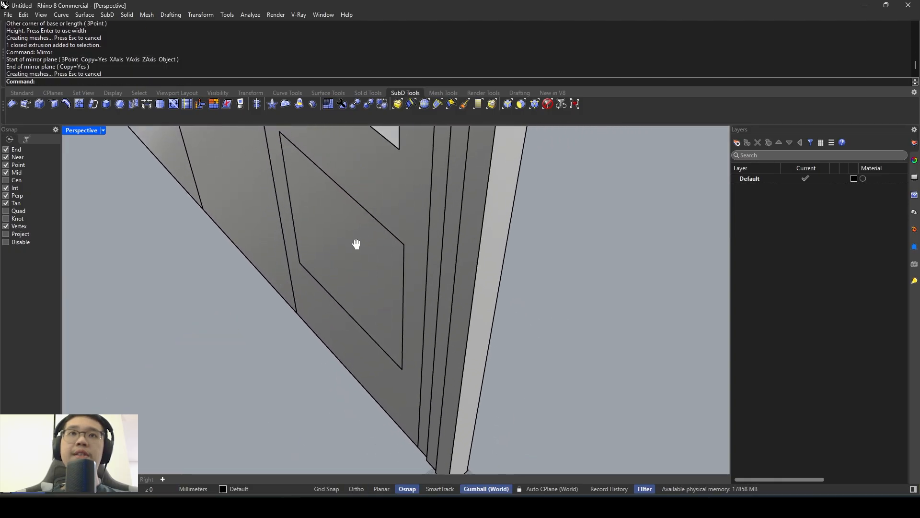
{"action": "type", "text": "BooleanDifference"}
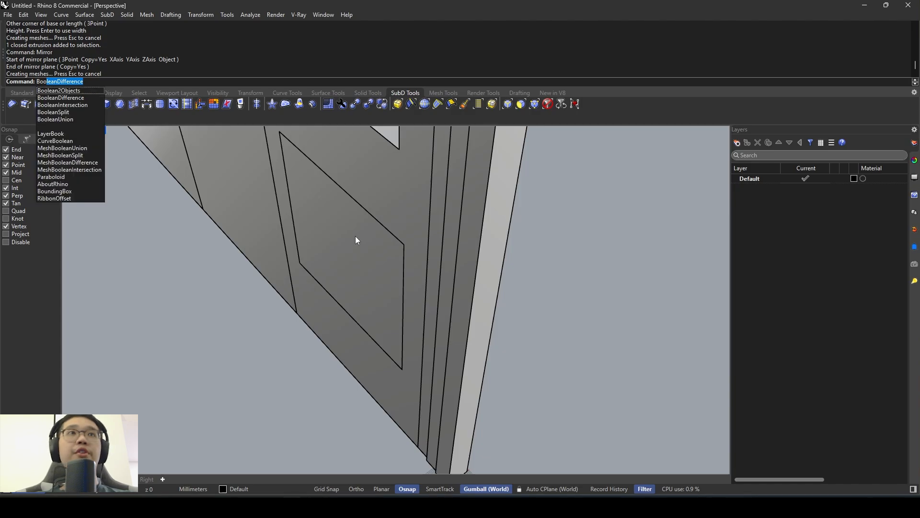
{"action": "key", "text": "Return"}
{"action": "left_click", "coordinate": [383, 206]}
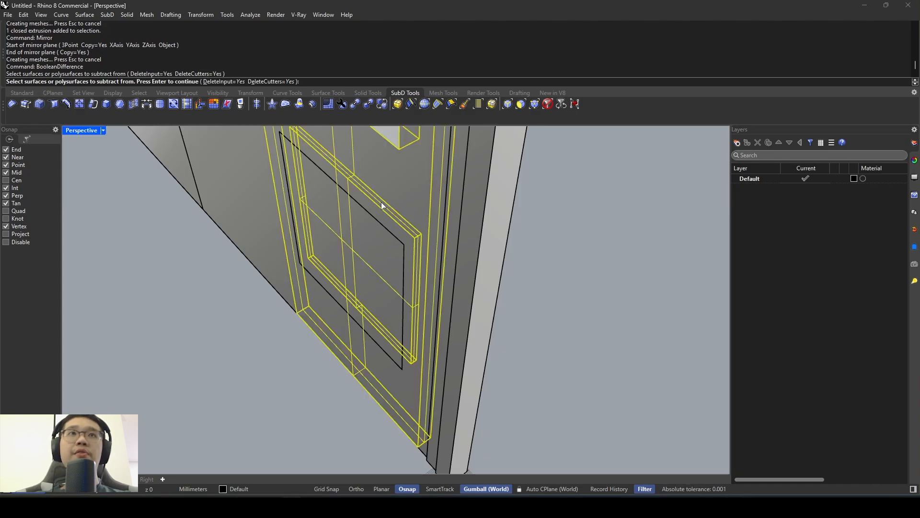
{"action": "key", "text": "Return"}
{"action": "left_click", "coordinate": [373, 232]}
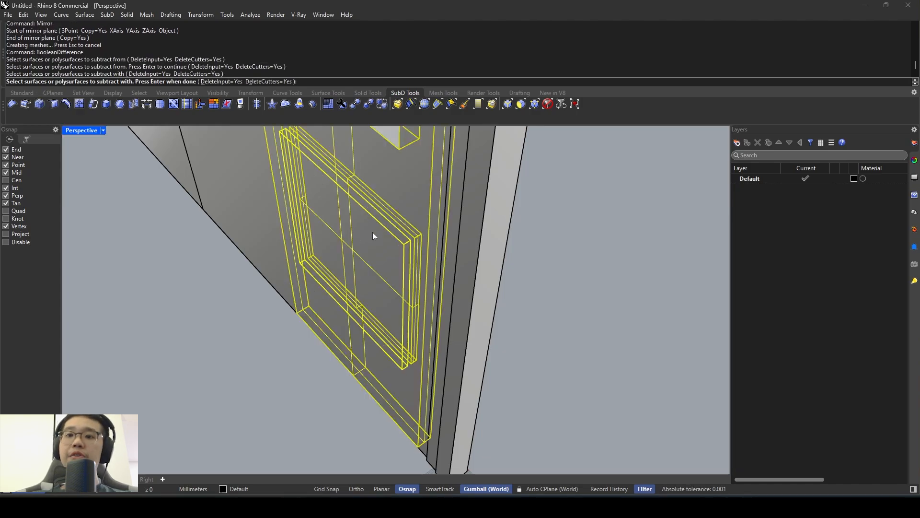
{"action": "key", "text": "Return"}
- Delete the box that fills the lower panel recess on the front of the first leaf
{"action": "right_click_drag", "start_coordinate": [373, 236], "coordinate": [317, 292]}
{"action": "scroll", "coordinate": [376, 282], "scroll_direction": "up", "scroll_amount": 5}
{"action": "left_click", "coordinate": [432, 314]}
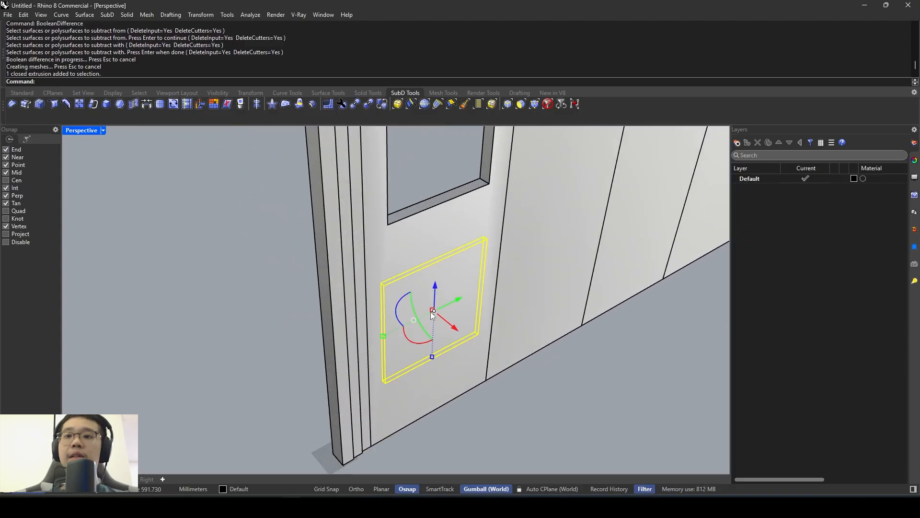
{"action": "key", "text": "Delete"}
{"action": "right_click_drag", "start_coordinate": [432, 312], "coordinate": [398, 381]}
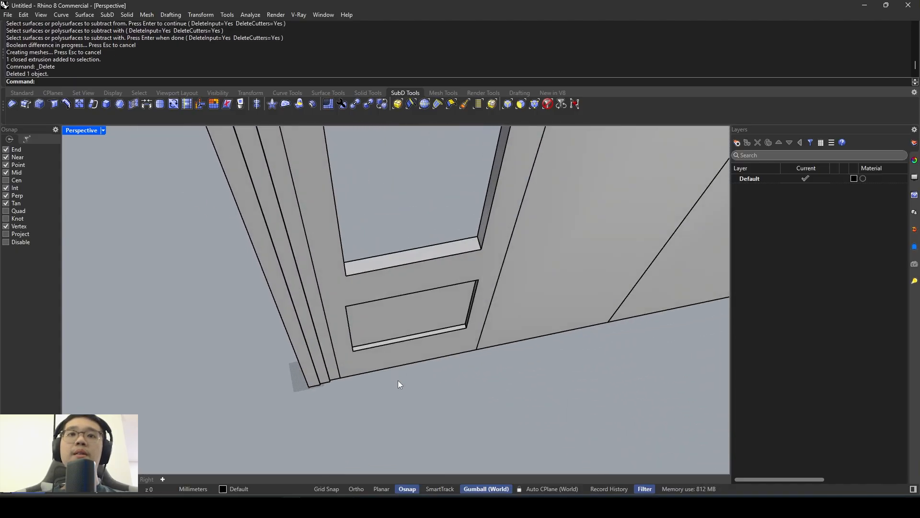
- Examine the moulding around the lower panel in the reference photo and return to the recess corner in Rhino
{"action": "scroll", "coordinate": [398, 381], "scroll_direction": "up", "scroll_amount": 2}
{"action": "key", "text": "alt+Tab"}
{"action": "scroll", "coordinate": [210, 403], "scroll_direction": "up", "scroll_amount": 3}
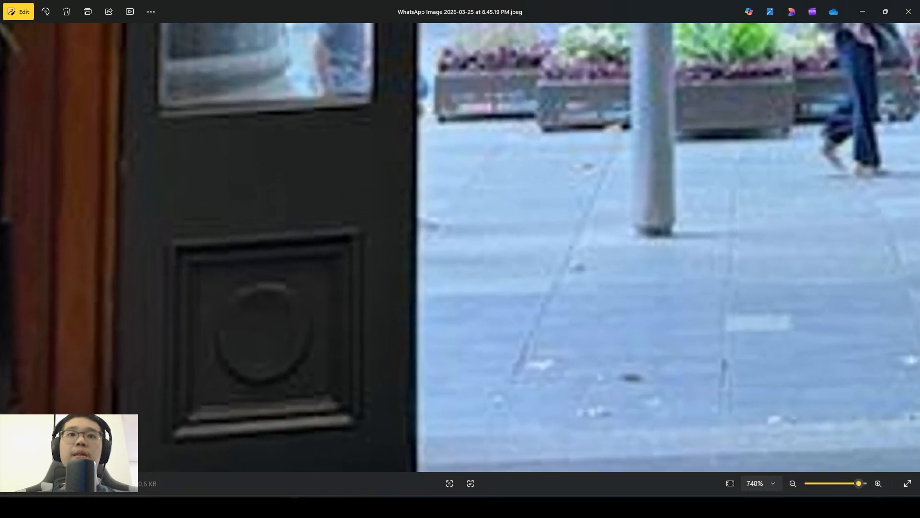
{"action": "key", "text": "alt+Tab"}
{"action": "scroll", "coordinate": [360, 345], "scroll_direction": "up", "scroll_amount": 4}
{"action": "type", "text": "Rectangle"}
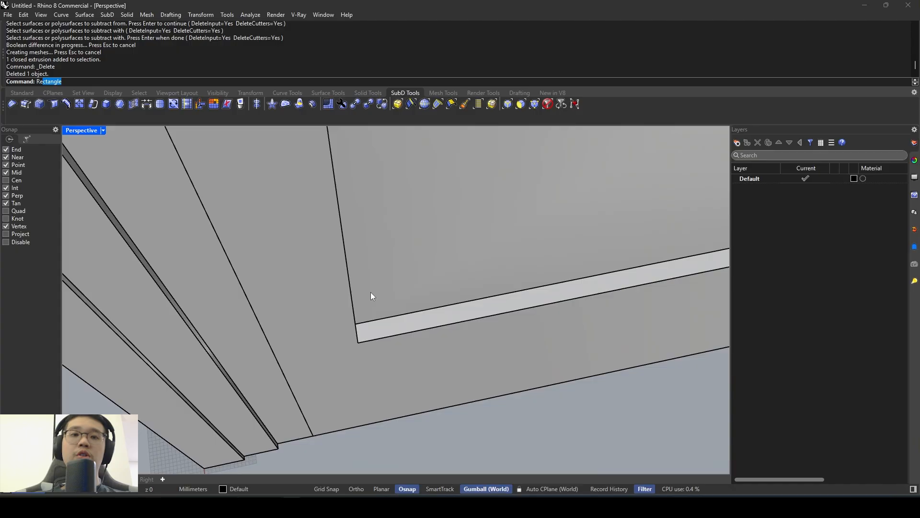
{"action": "key", "text": "Return"}
{"action": "left_click", "coordinate": [351, 291]}
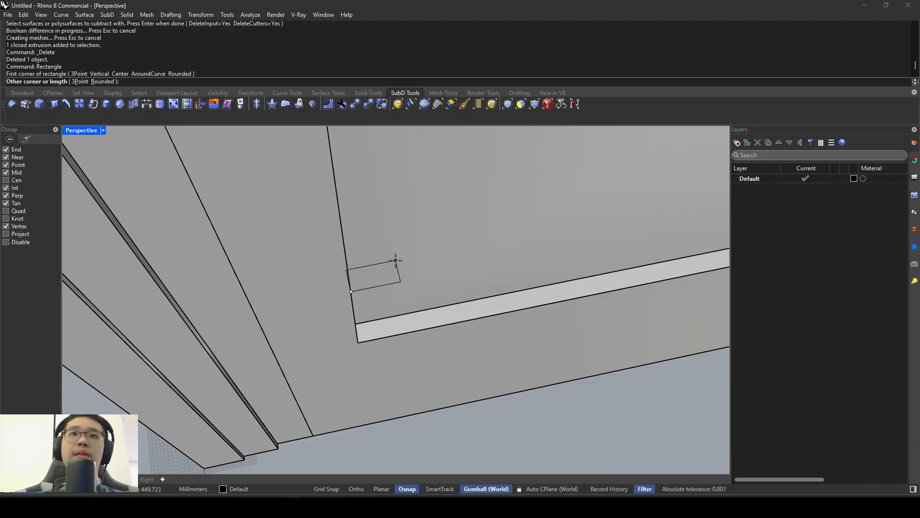
{"action": "key", "text": "Escape"}
- Draw a small rectangle for the moulding profile, starting on the inner side edge of the lower panel recess
{"action": "right_click_drag", "start_coordinate": [396, 260], "coordinate": [357, 253]}
{"action": "key", "text": "Return"}
{"action": "left_click", "coordinate": [378, 233]}
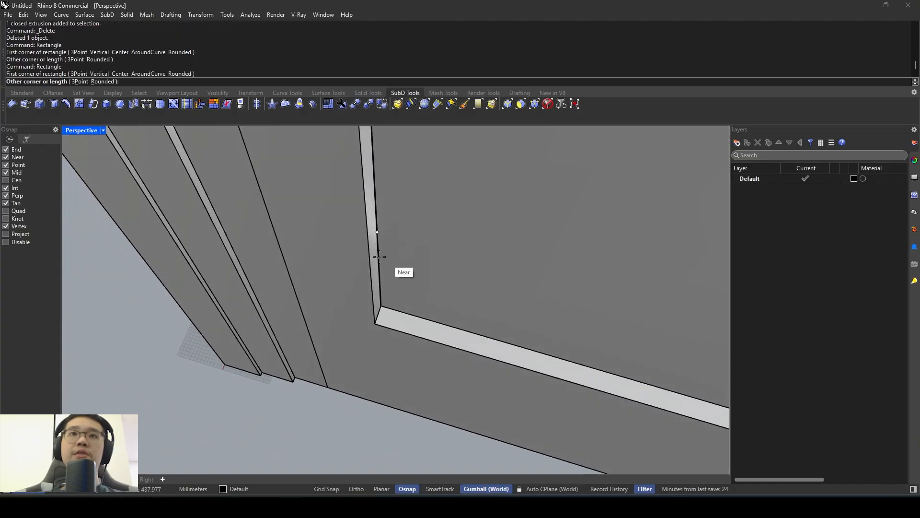
{"action": "left_click", "coordinate": [452, 291]}
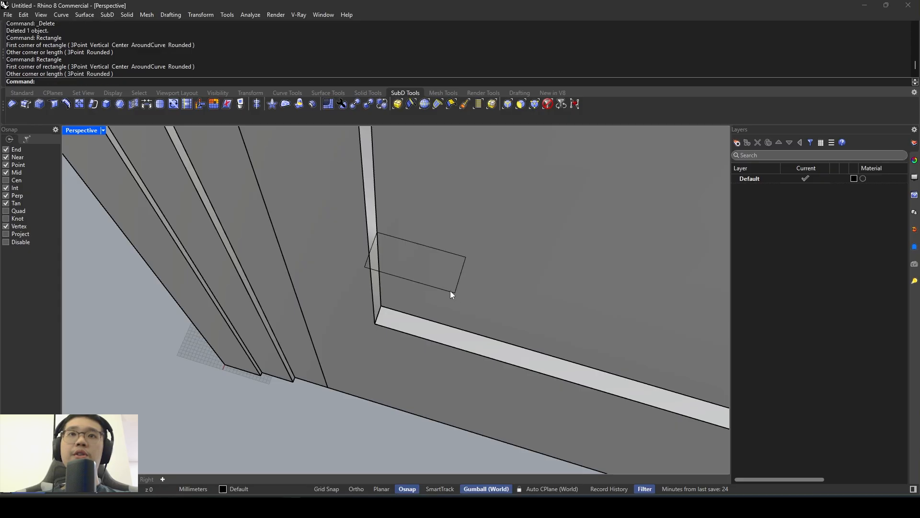
- Scale the profile rectangle in one direction from its inner corner so its depth matches the recess depth
{"action": "left_click", "coordinate": [451, 292]}
{"action": "key", "text": "Return"}
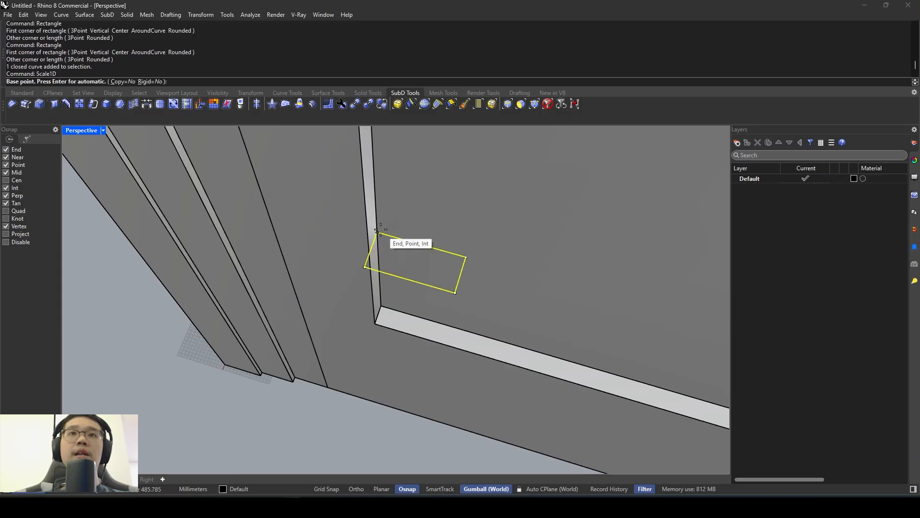
{"action": "left_click", "coordinate": [377, 232]}
{"action": "left_click", "coordinate": [366, 267]}
{"action": "left_click", "coordinate": [370, 255]}
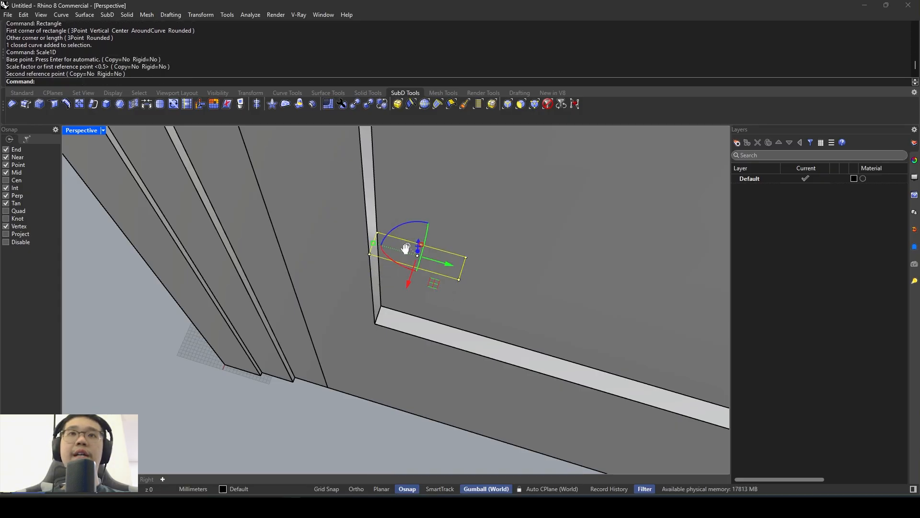
- Compare the moulding in the reference photo and draw a small circle centred on the profile rectangle's outer corner
{"action": "right_click_drag", "start_coordinate": [370, 255], "coordinate": [349, 442]}
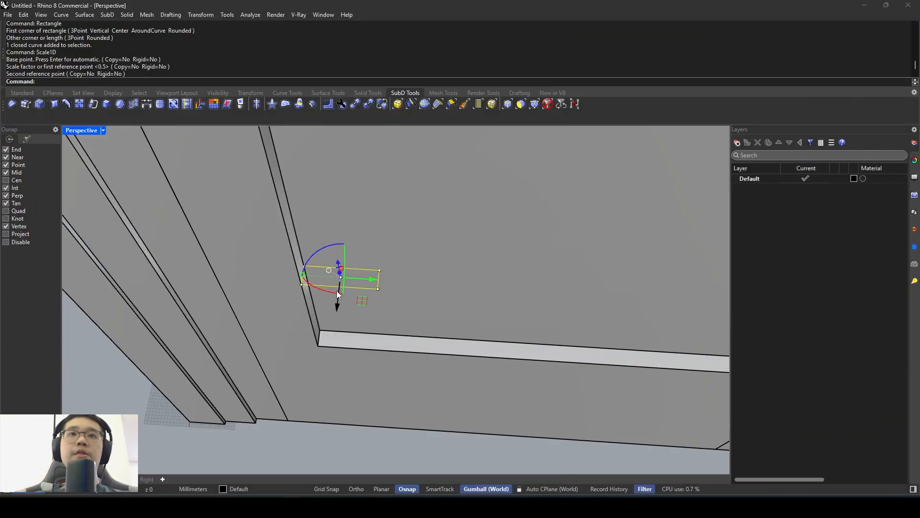
{"action": "right_click_drag", "start_coordinate": [336, 290], "coordinate": [364, 269]}
{"action": "left_click", "coordinate": [361, 277]}
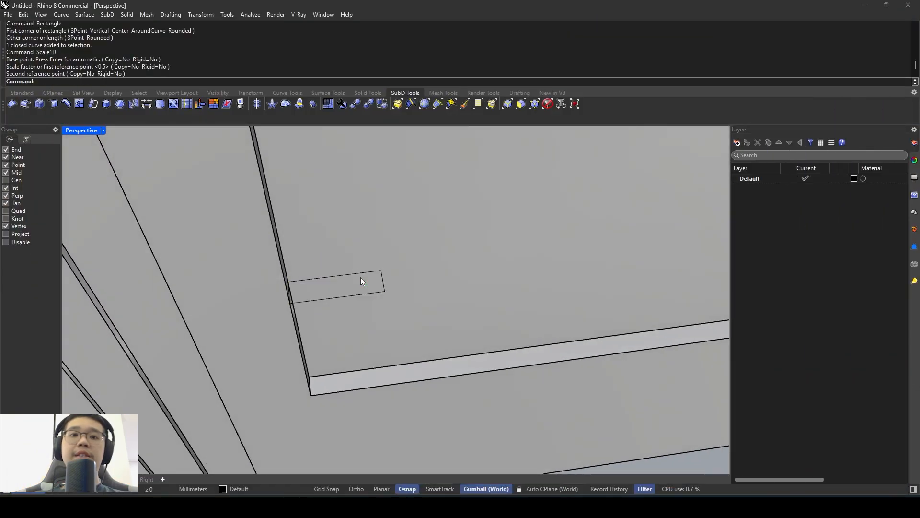
{"action": "type", "text": "Cio"}
{"action": "key", "text": "Escape"}
{"action": "type", "text": "Circle"}
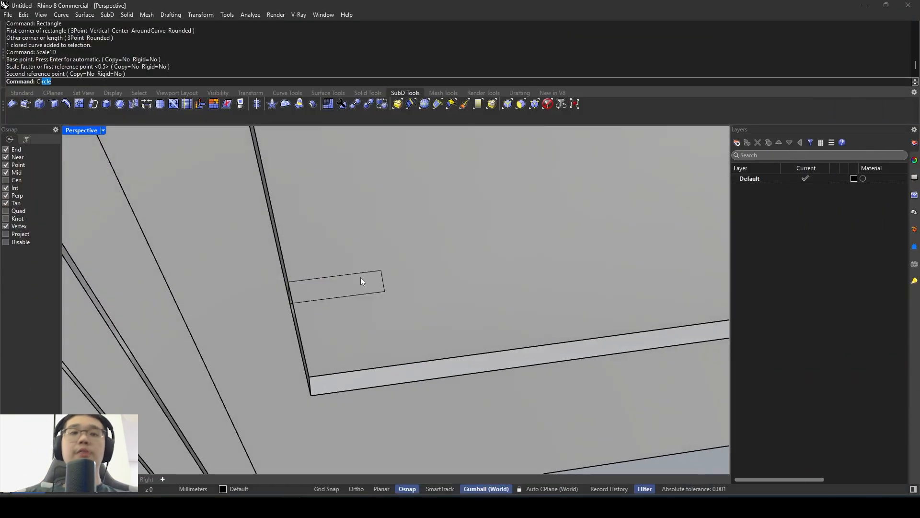
{"action": "key", "text": "Return"}
{"action": "left_click", "coordinate": [286, 305]}
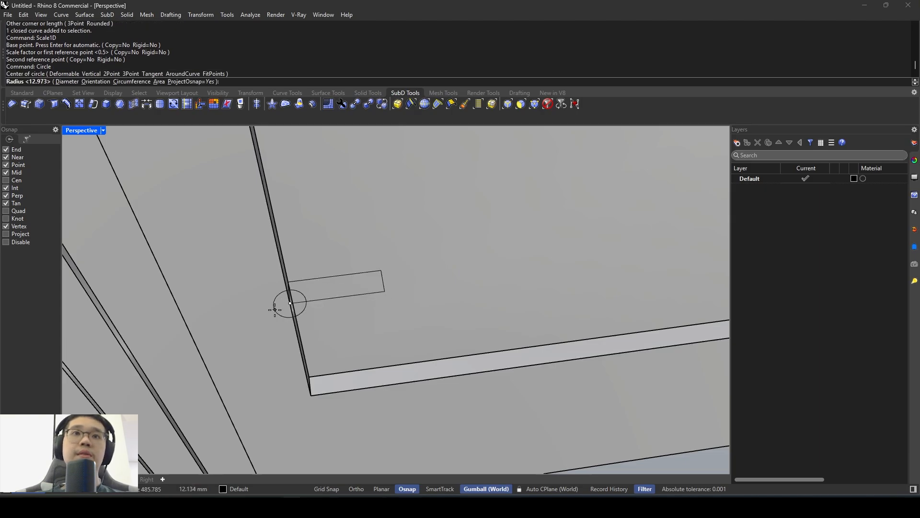
{"action": "left_click", "coordinate": [279, 306]}
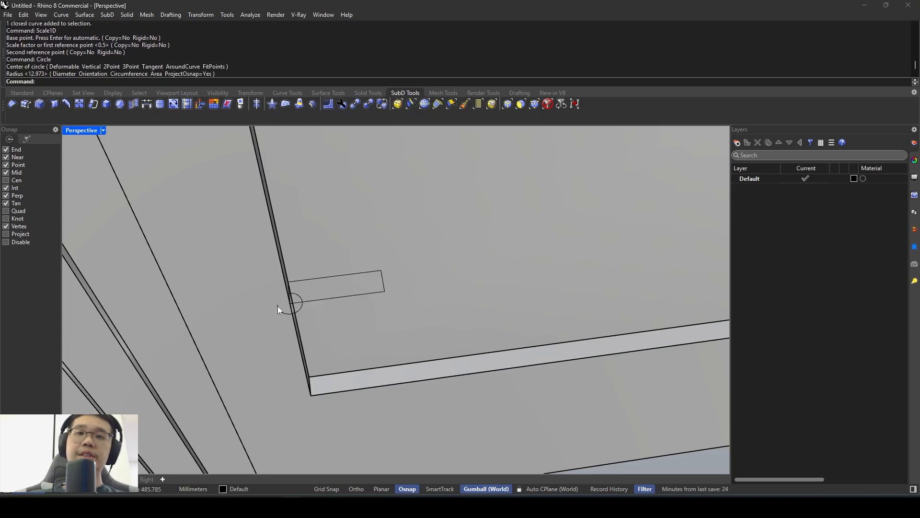
- Move the circle along the rectangle's outer edge so that its side touches the corner at the recess edge
{"action": "left_click", "coordinate": [302, 312]}
{"action": "key", "text": "Return"}
{"action": "type", "text": "Move"}
{"action": "key", "text": "Return"}
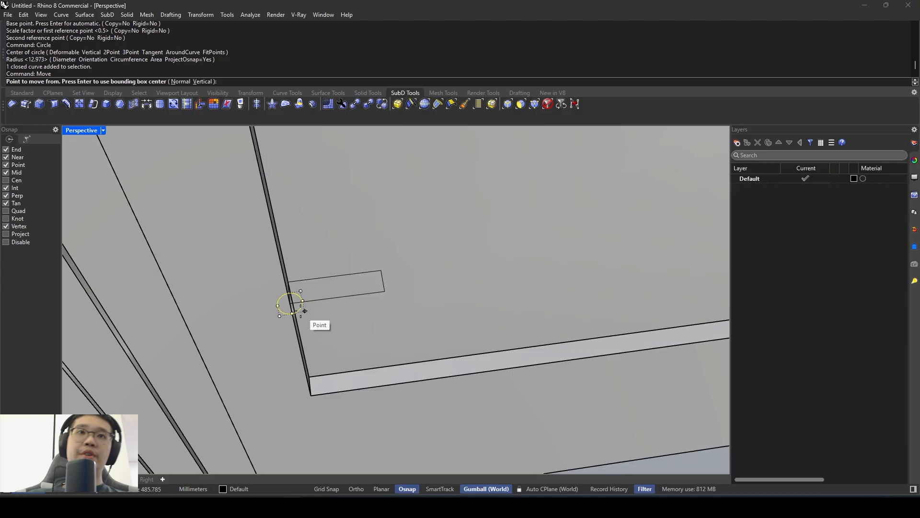
{"action": "scroll", "coordinate": [303, 311], "scroll_direction": "up", "scroll_amount": 4}
{"action": "left_click", "coordinate": [258, 302]}
{"action": "left_click", "coordinate": [283, 297]}
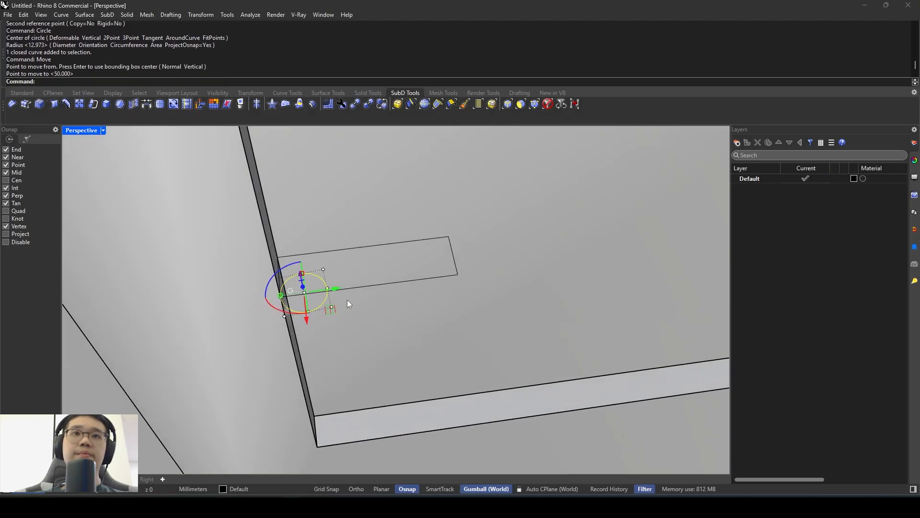
- Duplicate the circle along the rectangle's outer edge, leaving a gap between the two circles
{"action": "scroll", "coordinate": [349, 300], "scroll_direction": "down", "scroll_amount": 5}
{"action": "left_click_drag", "start_coordinate": [355, 293], "coordinate": [390, 291], "text": "alt"}
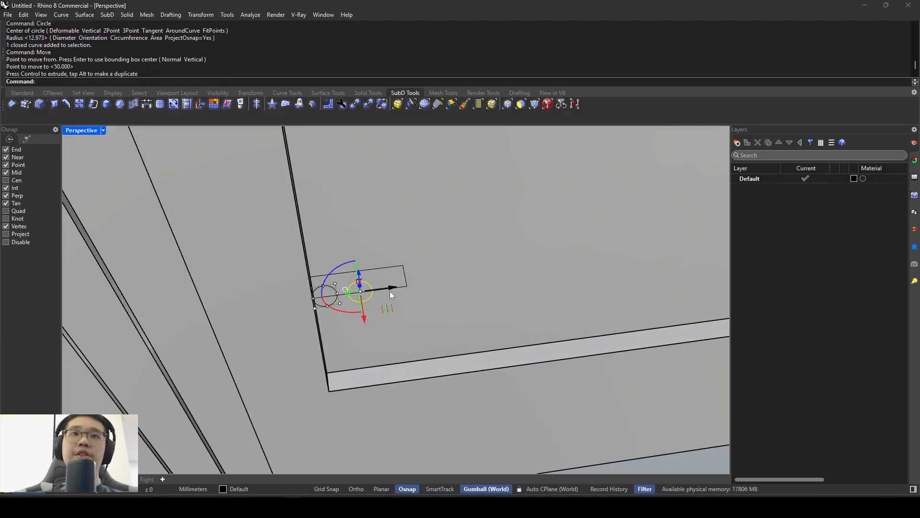
{"action": "key", "text": "ctrl+z"}
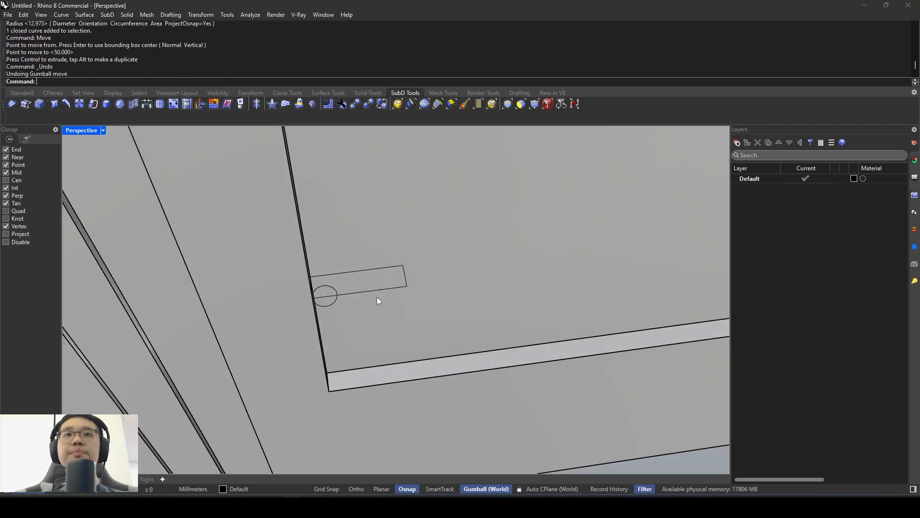
{"action": "left_click", "coordinate": [329, 305]}
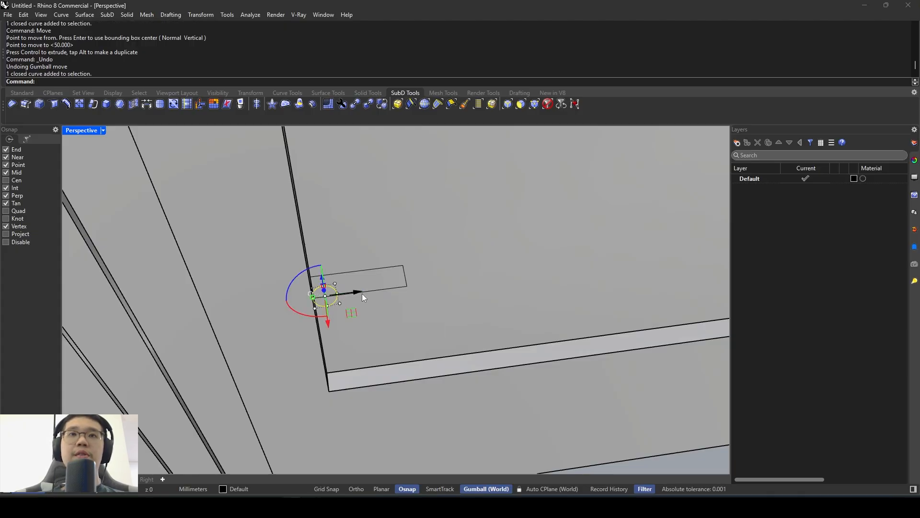
{"action": "left_click_drag", "start_coordinate": [356, 291], "coordinate": [383, 300]}
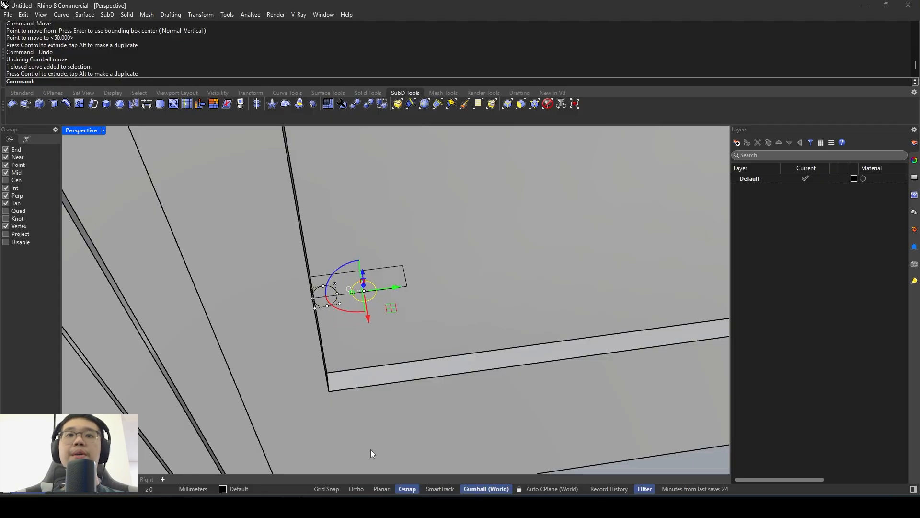
{"action": "scroll", "coordinate": [306, 291], "scroll_direction": "up", "scroll_amount": 1}
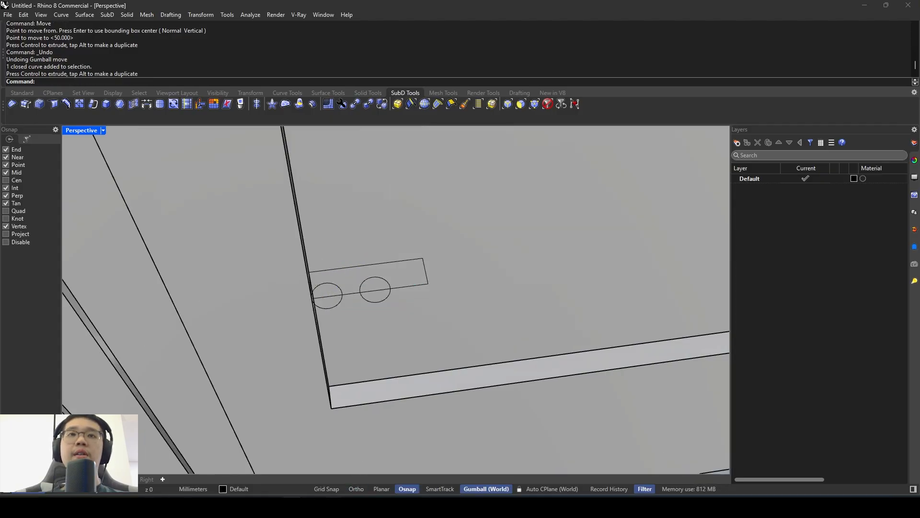
- Check the moulding in the photo and scale the profile rectangle in one direction so it ends at the second circle's far side
{"action": "key", "text": "alt+Tab"}
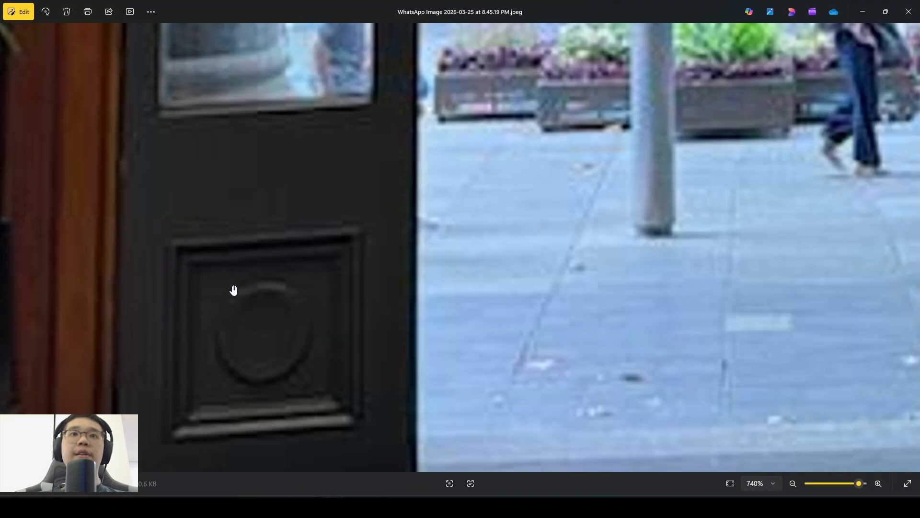
{"action": "left_click", "coordinate": [292, 506]}
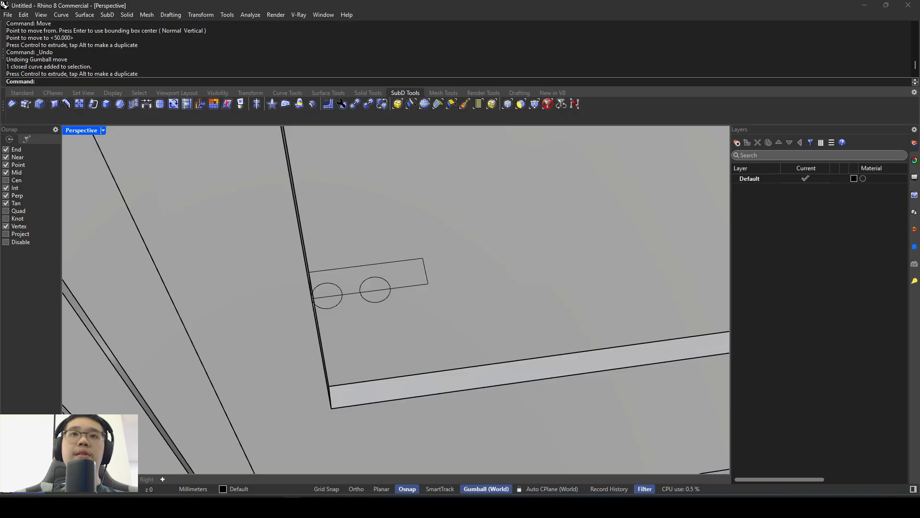
{"action": "scroll", "coordinate": [392, 285], "scroll_direction": "up", "scroll_amount": 4}
{"action": "left_click", "coordinate": [413, 283]}
{"action": "type", "text": "Scale1D"}
{"action": "key", "text": "Return"}
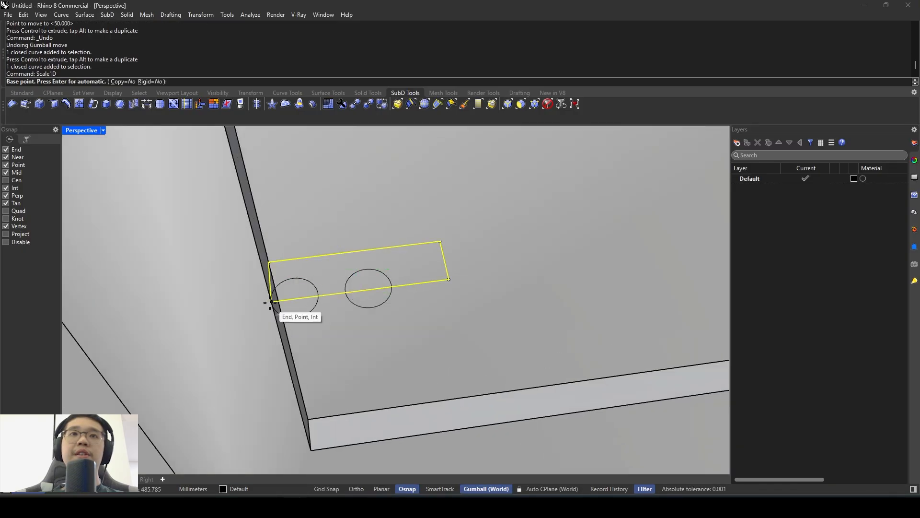
{"action": "left_click", "coordinate": [272, 301]}
{"action": "scroll", "coordinate": [393, 288], "scroll_direction": "down", "scroll_amount": 4}
{"action": "scroll", "coordinate": [421, 284], "scroll_direction": "up", "scroll_amount": 2}
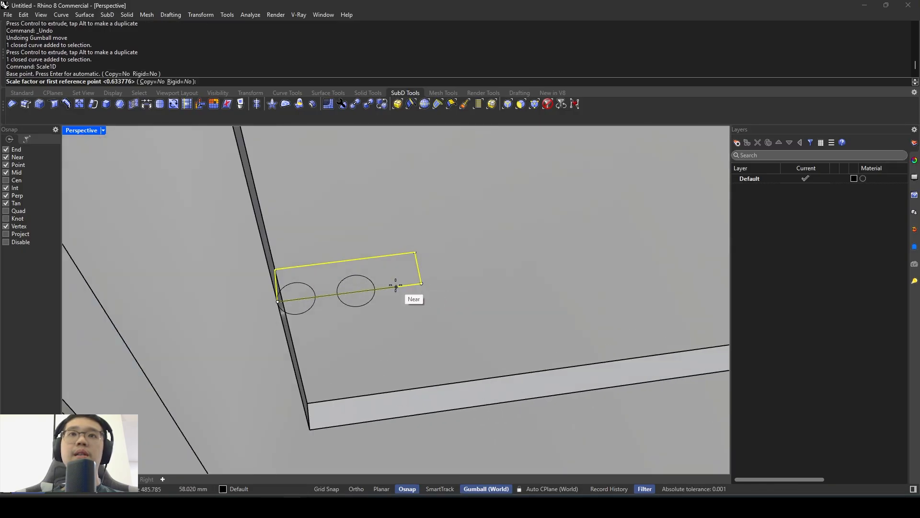
{"action": "left_click", "coordinate": [421, 283]}
{"action": "left_click", "coordinate": [376, 285]}
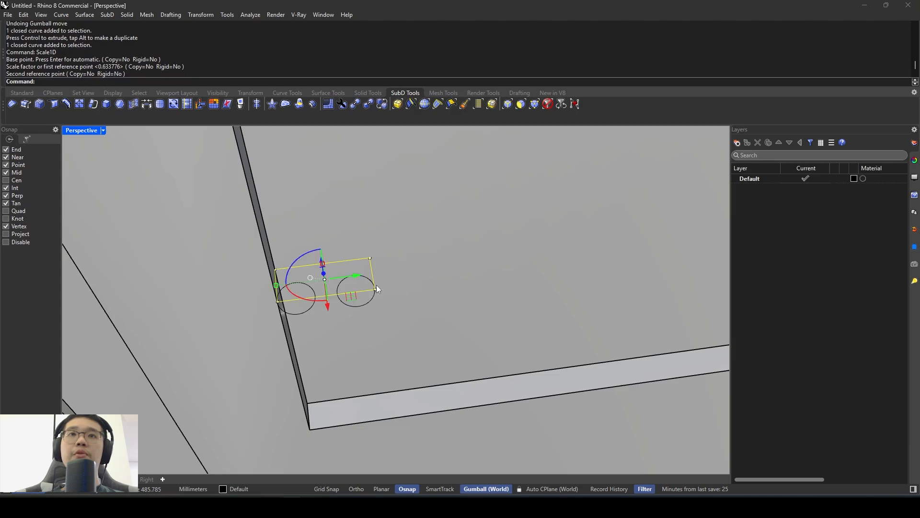
- Move the second circle perpendicular to the rectangle's outer edge so that most of it lies inside the profile rectangle
{"action": "scroll", "coordinate": [376, 285], "scroll_direction": "down", "scroll_amount": 5}
{"action": "scroll", "coordinate": [314, 263], "scroll_direction": "down", "scroll_amount": 3}
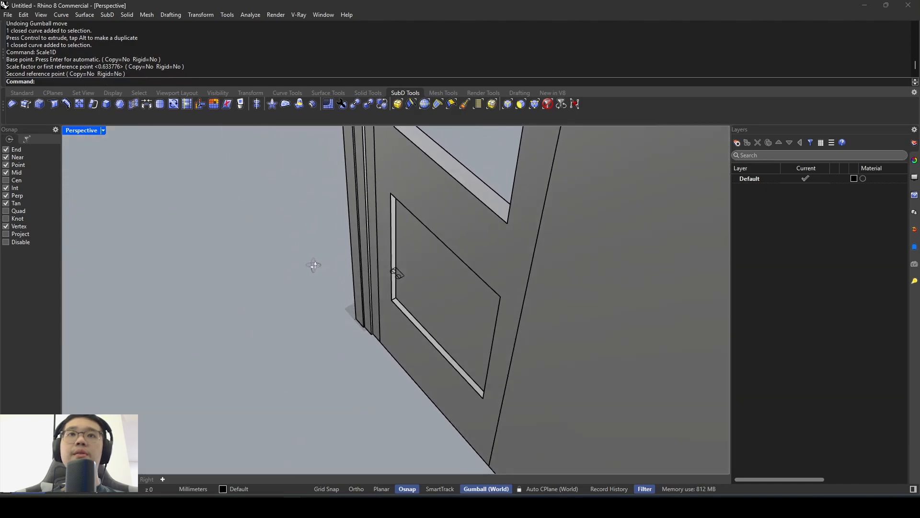
{"action": "scroll", "coordinate": [309, 274], "scroll_direction": "up", "scroll_amount": 4}
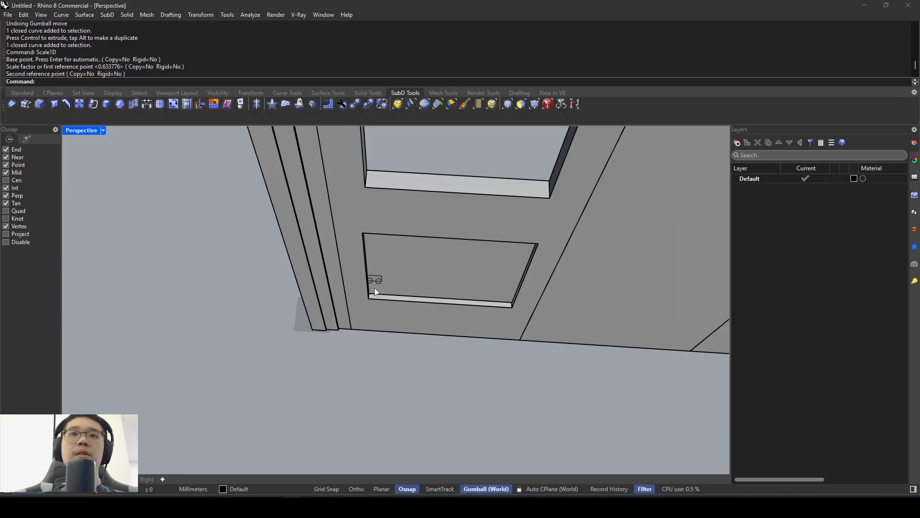
{"action": "scroll", "coordinate": [375, 288], "scroll_direction": "up", "scroll_amount": 4}
{"action": "left_click", "coordinate": [376, 282]}
{"action": "scroll", "coordinate": [355, 273], "scroll_direction": "up", "scroll_amount": 3}
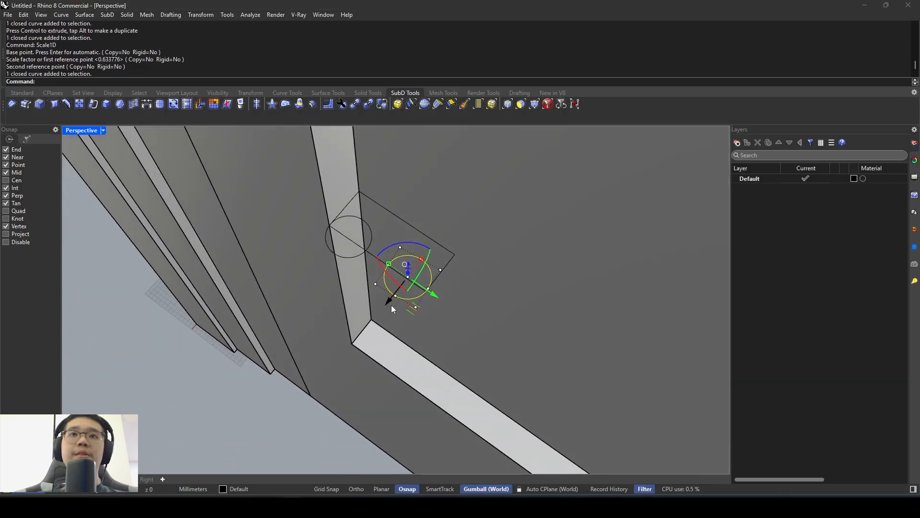
{"action": "left_click_drag", "start_coordinate": [384, 302], "coordinate": [397, 289]}
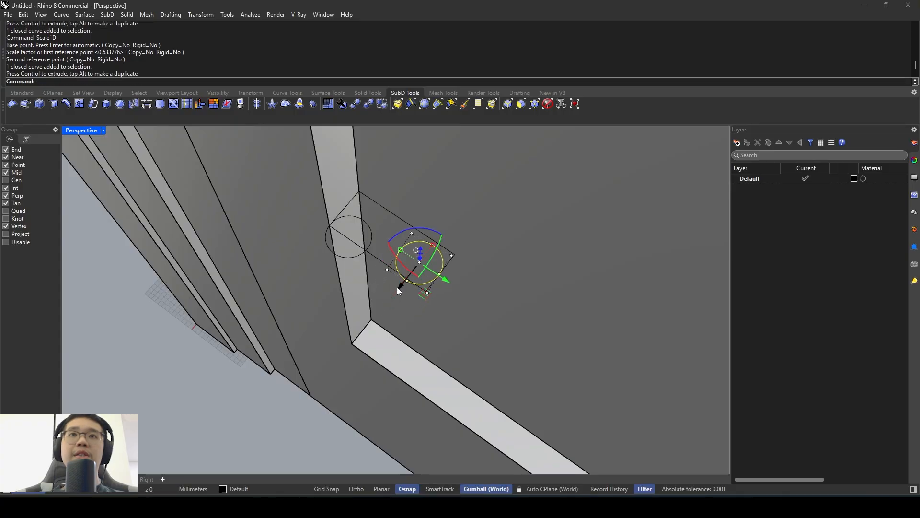
{"action": "right_click_drag", "start_coordinate": [397, 289], "coordinate": [352, 278]}
{"action": "key", "text": "Escape"}
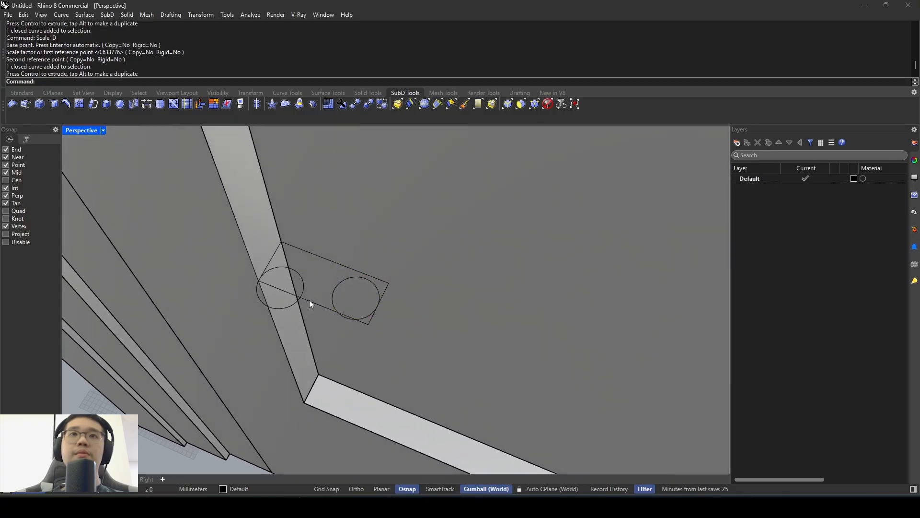
{"action": "left_click", "coordinate": [310, 300]}
{"action": "left_click", "coordinate": [344, 324]}
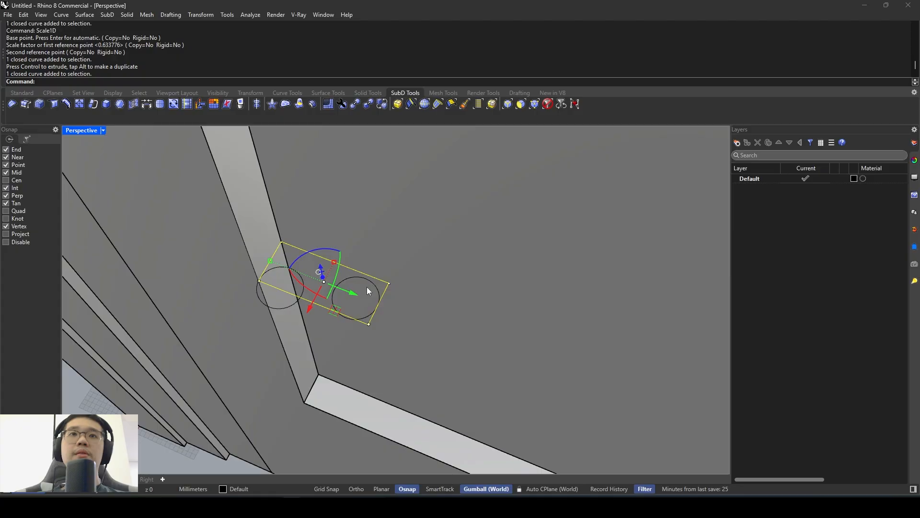
{"action": "key", "text": "Escape"}
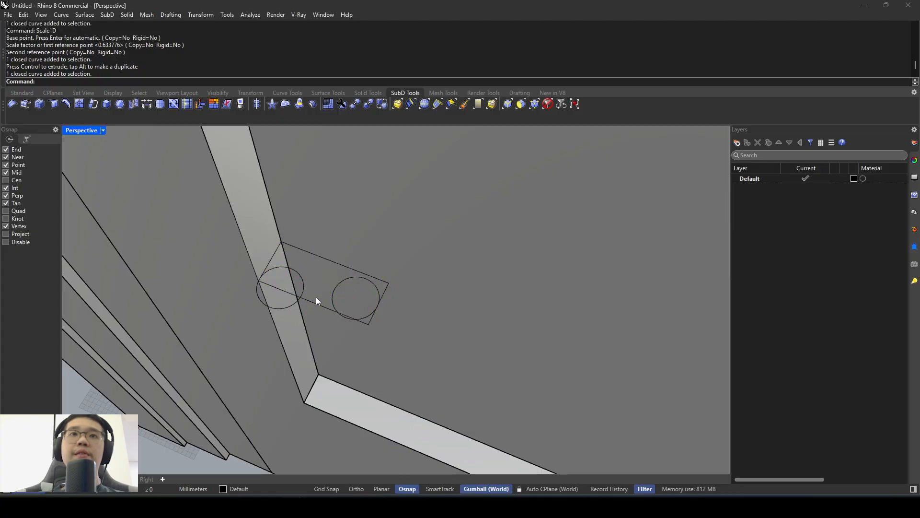
{"action": "type", "text": "curve"}
{"action": "key", "text": "Return"}
{"action": "scroll", "coordinate": [317, 294], "scroll_direction": "up", "scroll_amount": 2}
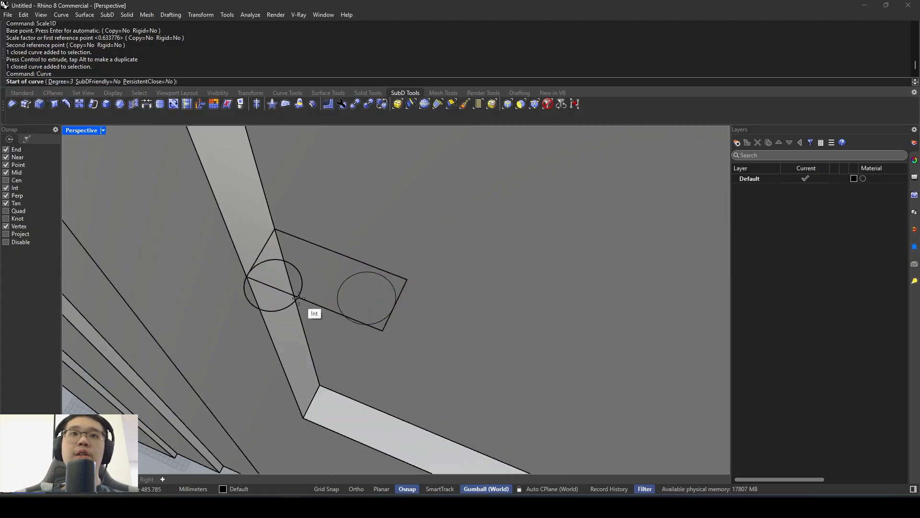
{"action": "left_click", "coordinate": [298, 297]}
{"action": "key", "text": "F8"}
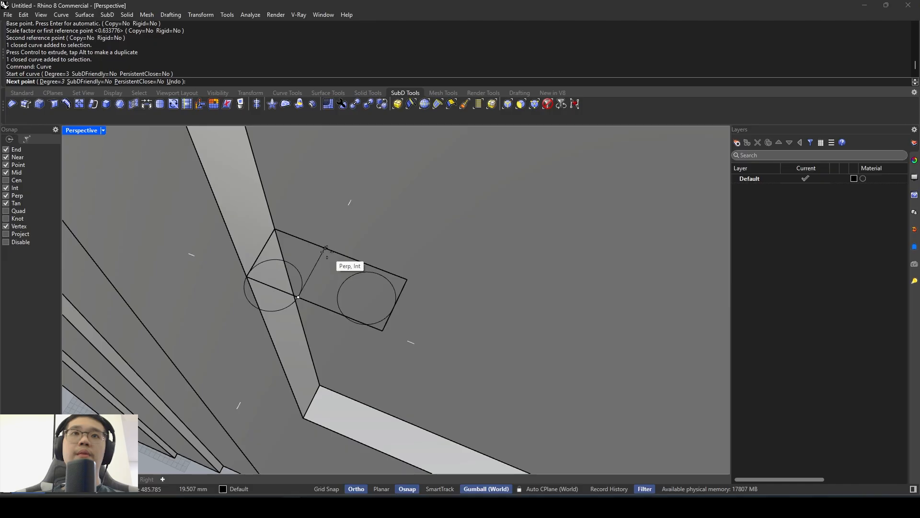
{"action": "left_click", "coordinate": [326, 248]}
{"action": "key", "text": "F8"}
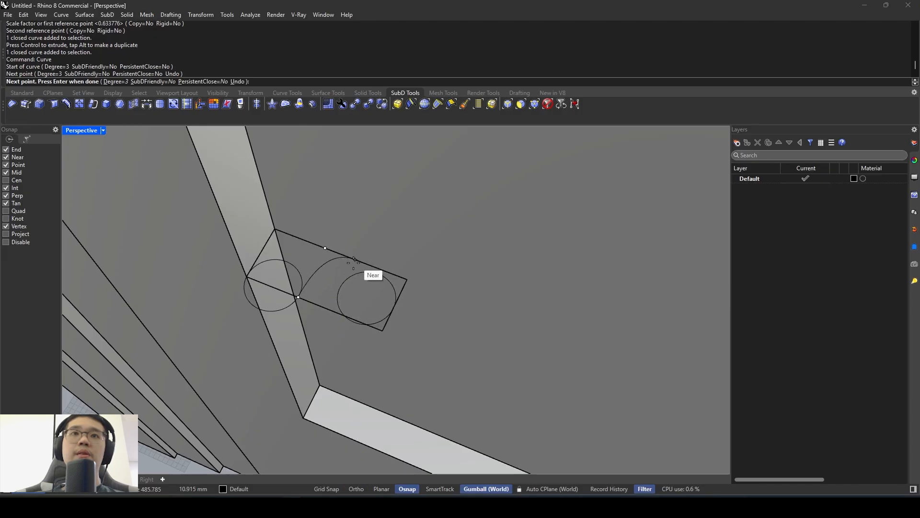
{"action": "key", "text": "Escape"}
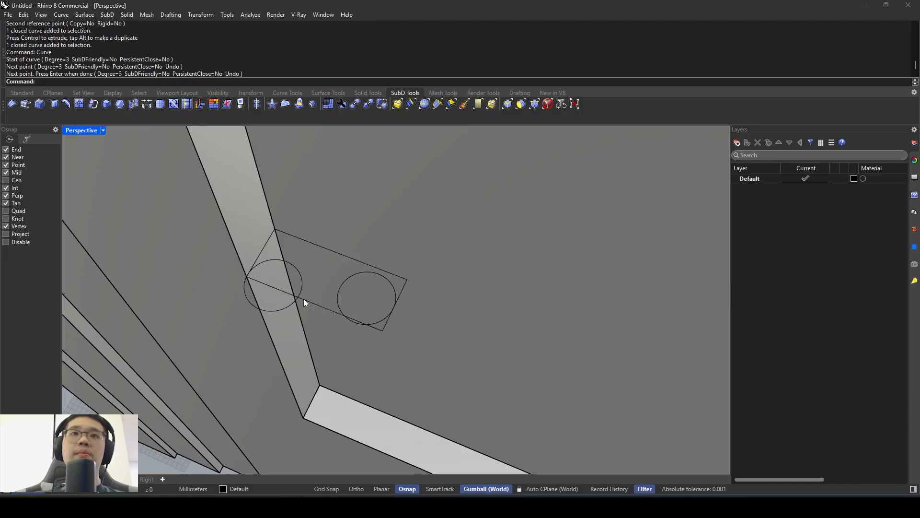
- Enable the centre object snap and SmartTrack for drawing the moulding profile
{"action": "key", "text": "Return"}
{"action": "left_click", "coordinate": [298, 297]}
{"action": "key", "text": "F8"}
{"action": "key", "text": "F8"}
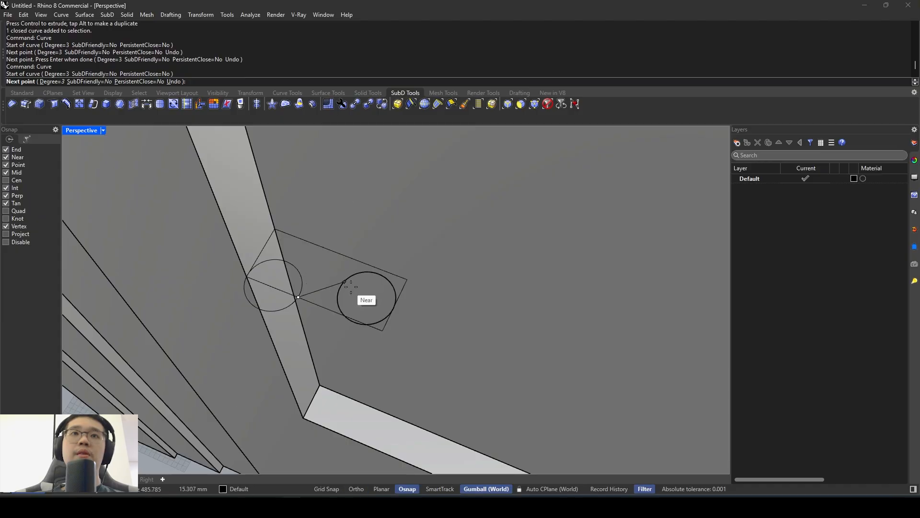
{"action": "left_click", "coordinate": [16, 182]}
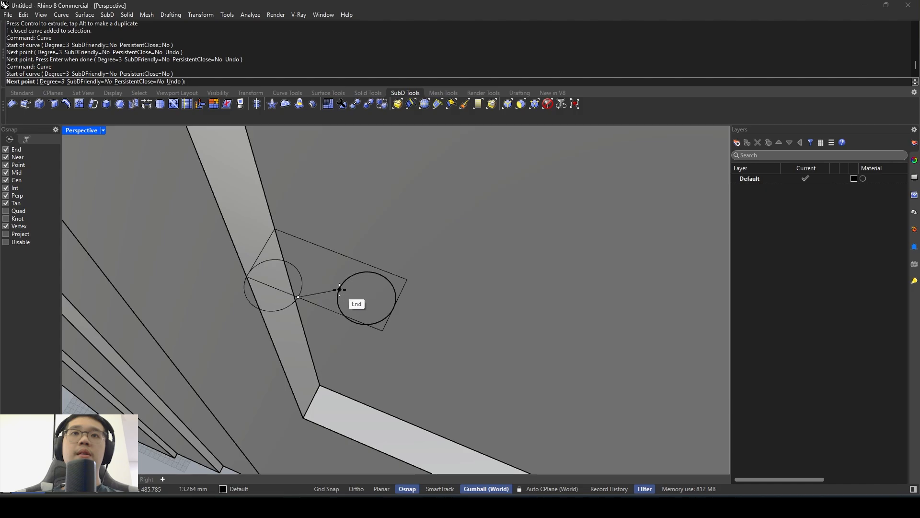
{"action": "left_click", "coordinate": [440, 488]}
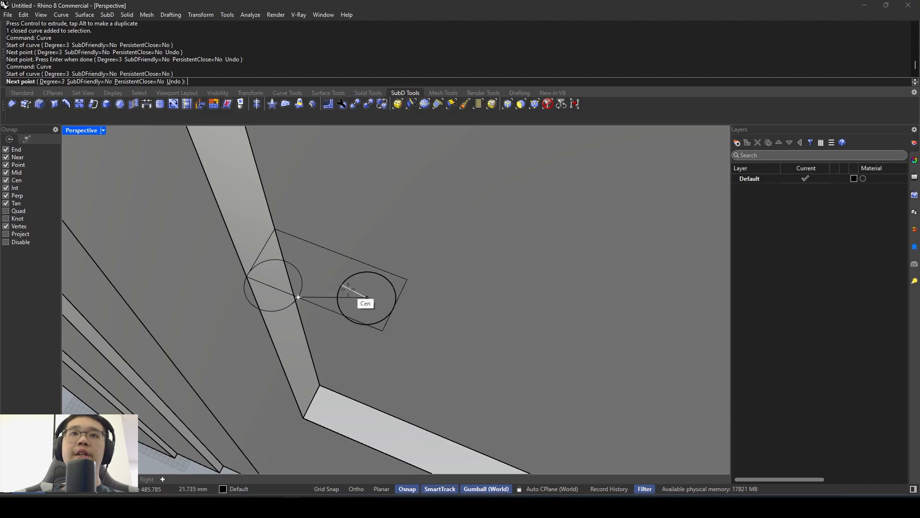
{"action": "left_click", "coordinate": [310, 276]}
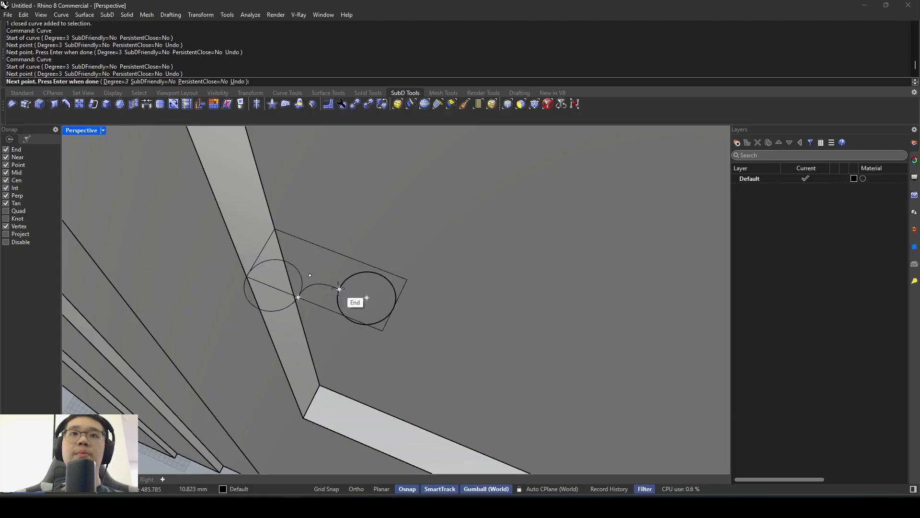
{"action": "left_click", "coordinate": [339, 289]}
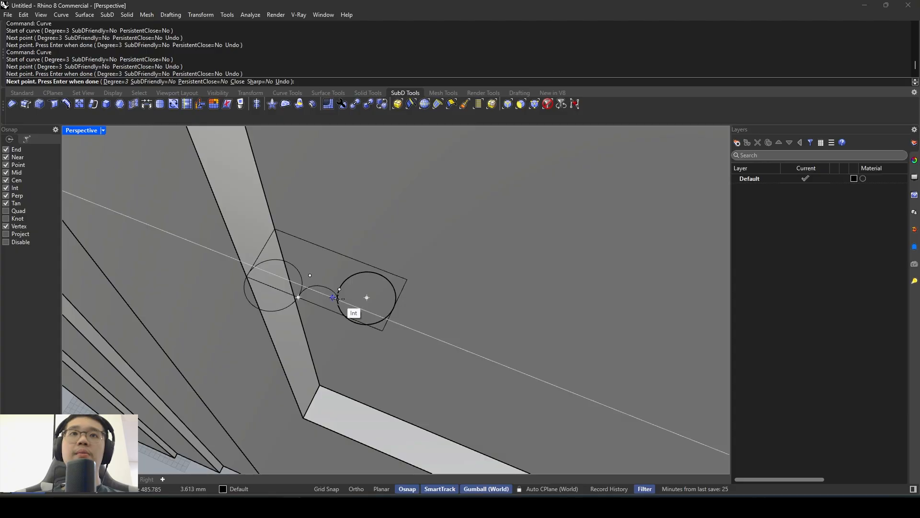
{"action": "scroll", "coordinate": [333, 297], "scroll_direction": "up", "scroll_amount": 3}
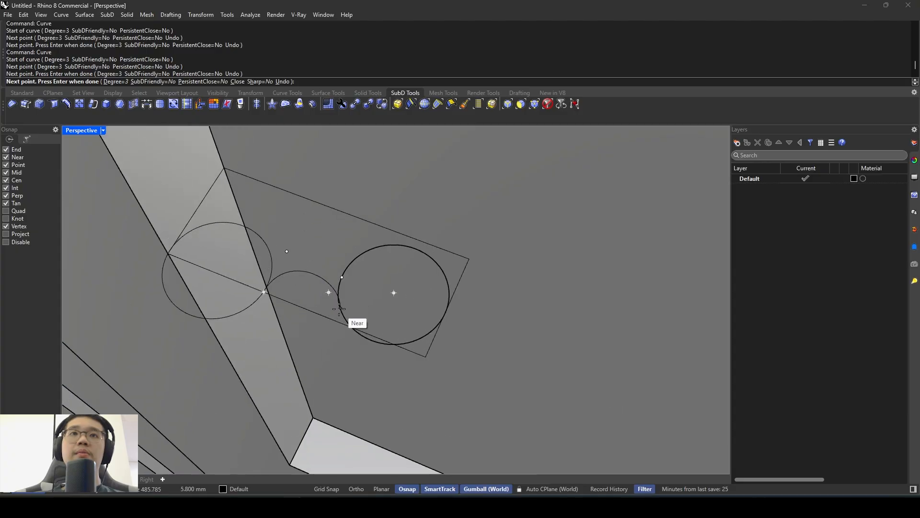
{"action": "key", "text": "Escape"}
{"action": "type", "text": "line"}
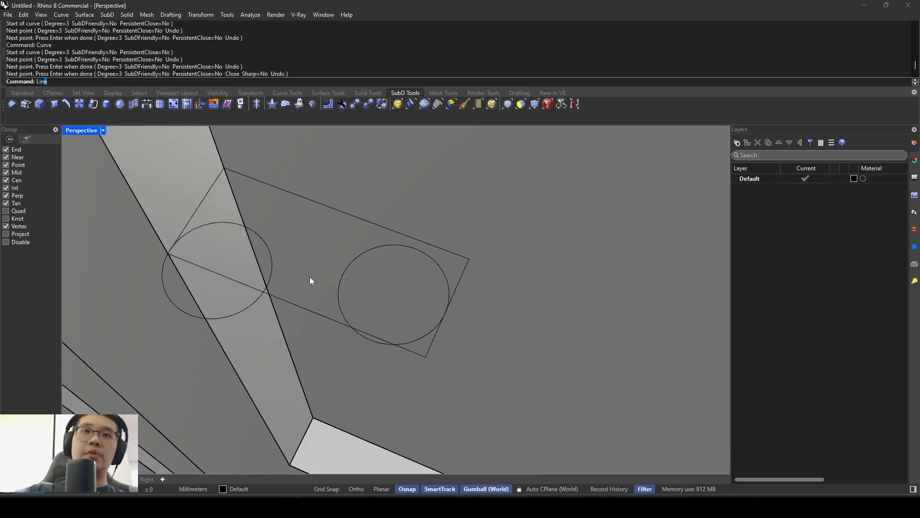
{"action": "key", "text": "Return"}
{"action": "left_click", "coordinate": [264, 292]}
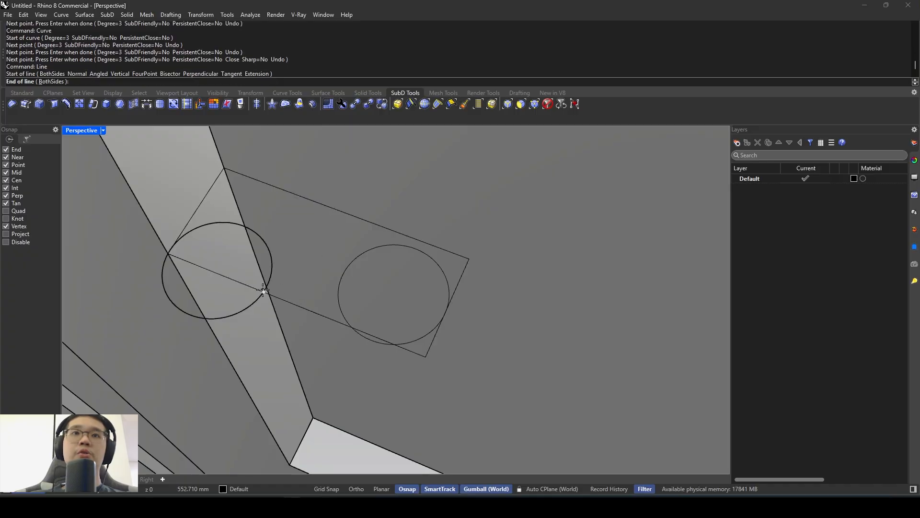
{"action": "key", "text": "Escape"}
{"action": "key", "text": "Return"}
{"action": "left_click", "coordinate": [340, 276]}
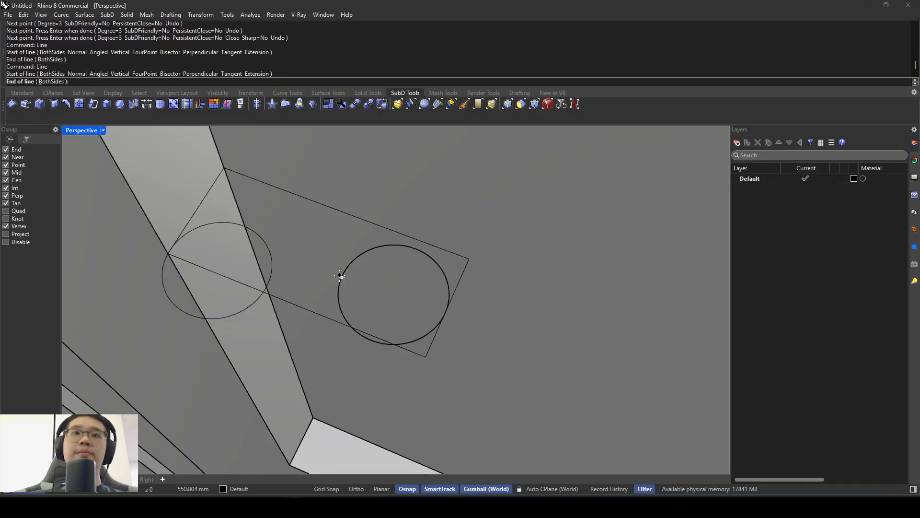
{"action": "key", "text": "Escape"}
- Draw a line from the first circle's intersection with the rectangle's outer edge, perpendicular to the rectangle's opposite edge
{"action": "key", "text": "Return"}
{"action": "left_click", "coordinate": [267, 291]}
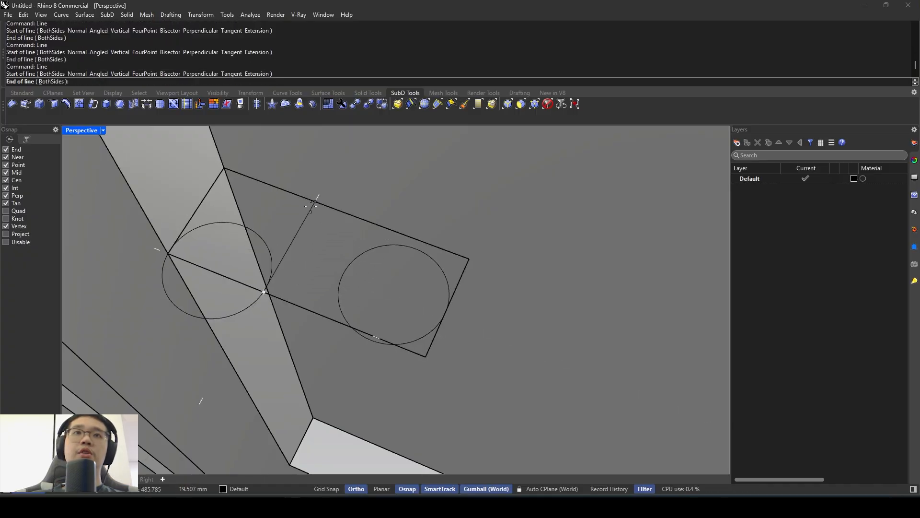
{"action": "left_click", "coordinate": [314, 202]}
- Draw a line from the second circle's centre perpendicular to the cross line inside the profile rectangle
{"action": "key", "text": "Return"}
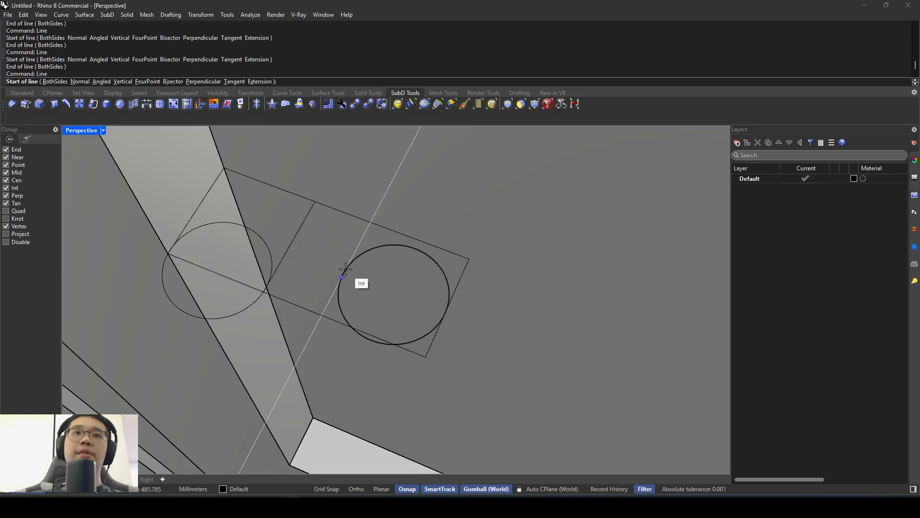
{"action": "key", "text": "Escape"}
{"action": "key", "text": "Return"}
{"action": "left_click", "coordinate": [367, 252]}
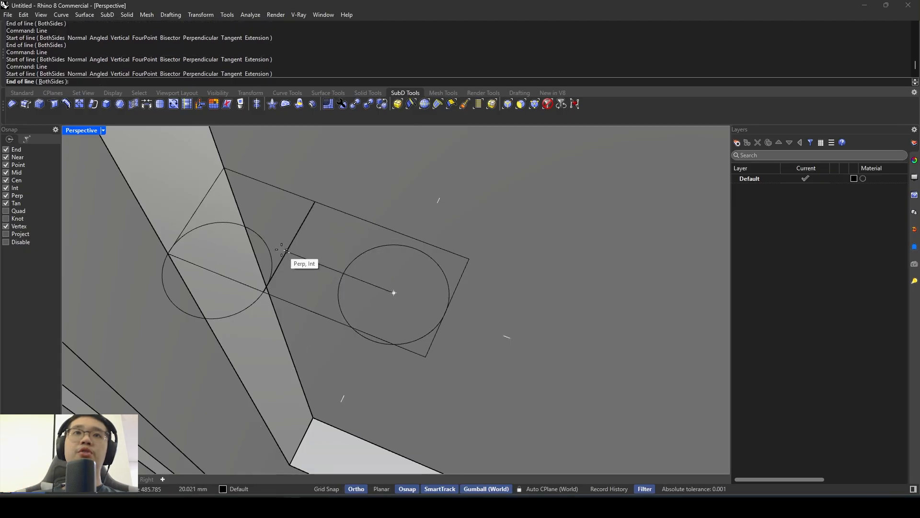
{"action": "left_click", "coordinate": [282, 249]}
- Select all five profile curves and trim away the rectangle's outer edge inside the first circle and that circle's upper arc
{"action": "scroll", "coordinate": [367, 257], "scroll_direction": "down", "scroll_amount": 6}
{"action": "right_click_drag", "start_coordinate": [370, 257], "coordinate": [358, 300]}
{"action": "scroll", "coordinate": [358, 300], "scroll_direction": "down", "scroll_amount": 10}
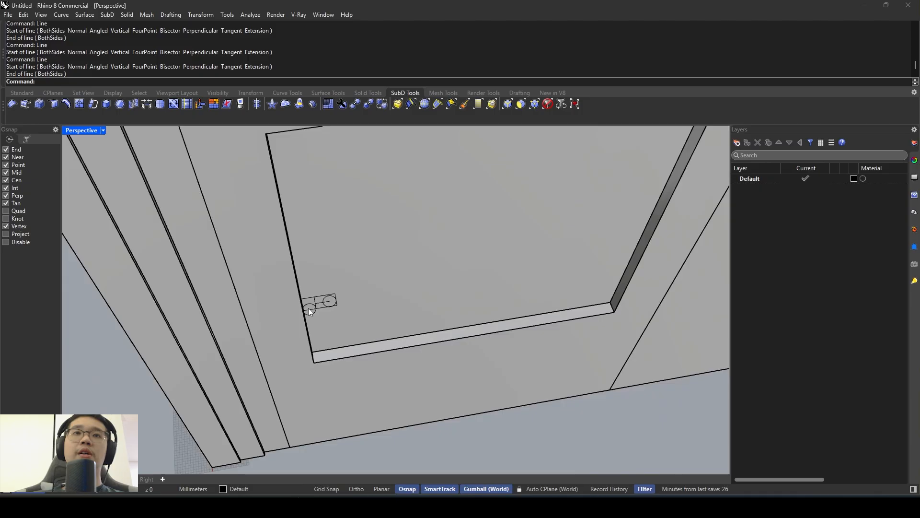
{"action": "left_click_drag", "start_coordinate": [198, 384], "coordinate": [347, 286]}
{"action": "scroll", "coordinate": [347, 285], "scroll_direction": "up", "scroll_amount": 8}
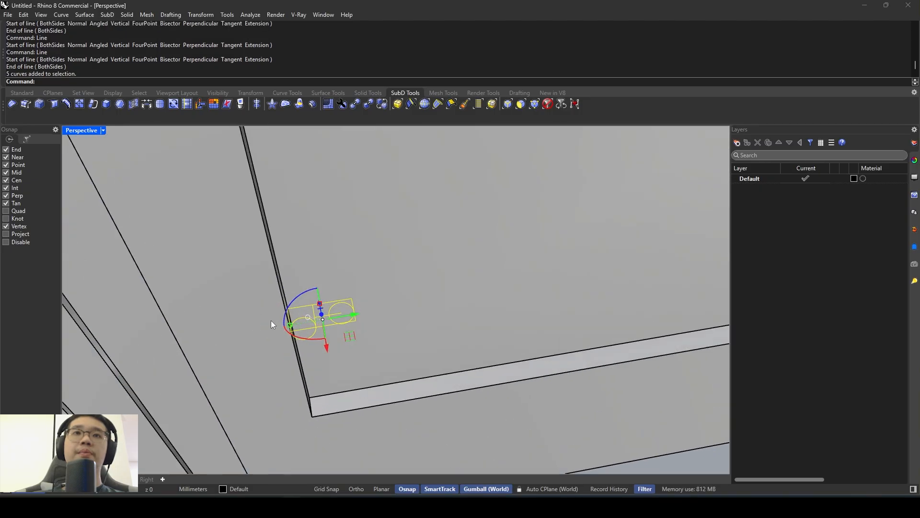
{"action": "key", "text": "Escape"}
{"action": "scroll", "coordinate": [345, 305], "scroll_direction": "down", "scroll_amount": 4}
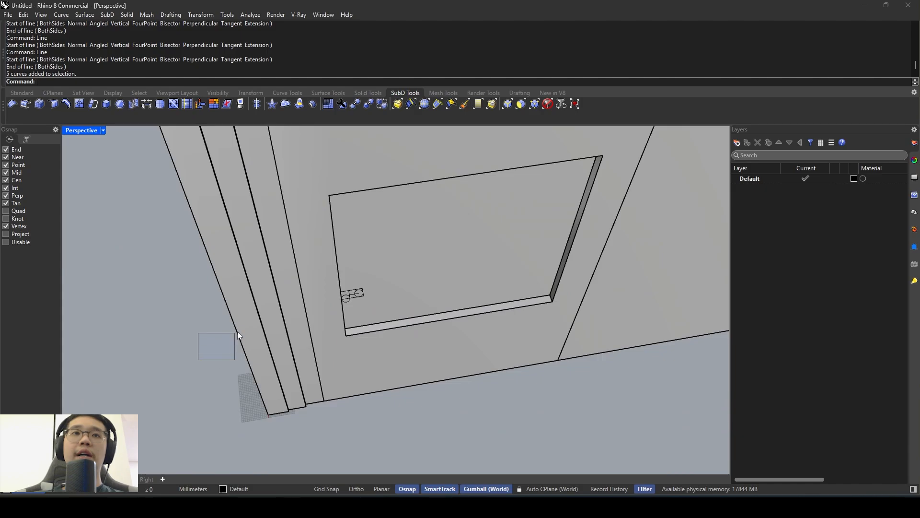
{"action": "left_click_drag", "start_coordinate": [237, 332], "coordinate": [381, 269]}
{"action": "scroll", "coordinate": [347, 291], "scroll_direction": "up", "scroll_amount": 5}
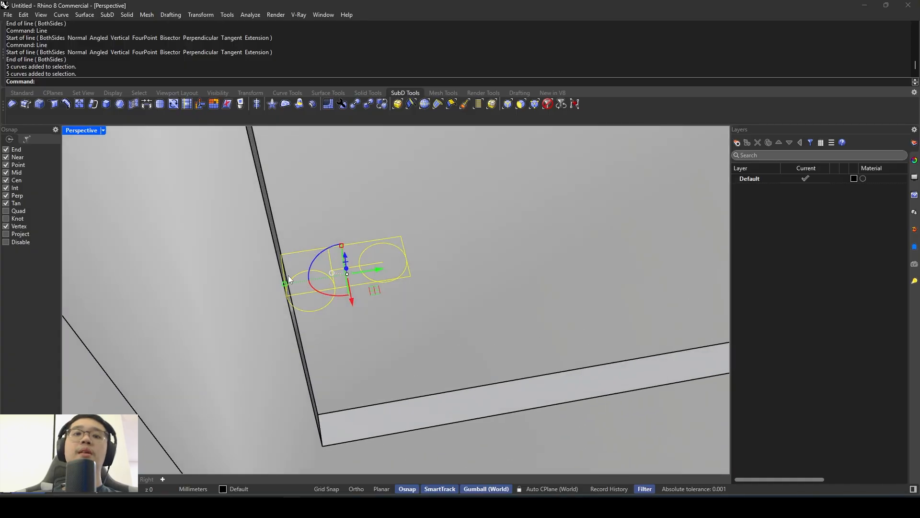
{"action": "type", "text": "trim"}
{"action": "key", "text": "Return"}
{"action": "scroll", "coordinate": [352, 246], "scroll_direction": "up", "scroll_amount": 4}
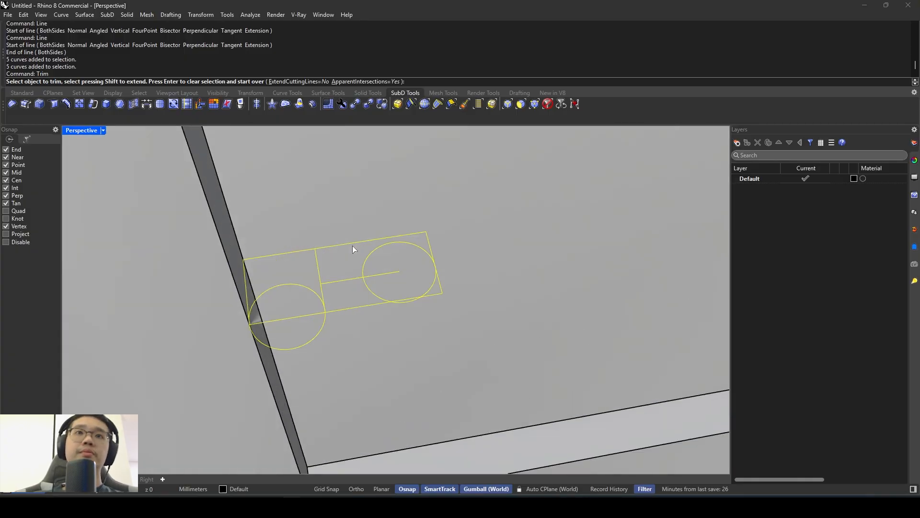
{"action": "left_click", "coordinate": [313, 312]}
{"action": "left_click", "coordinate": [315, 308]}
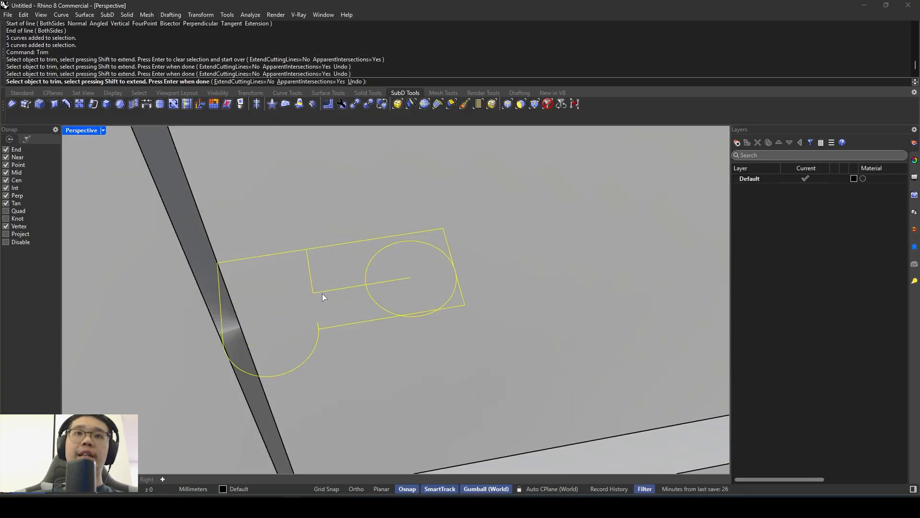
{"action": "left_click", "coordinate": [323, 292]}
{"action": "left_click", "coordinate": [313, 284]}
{"action": "key", "text": "ctrl+z"}
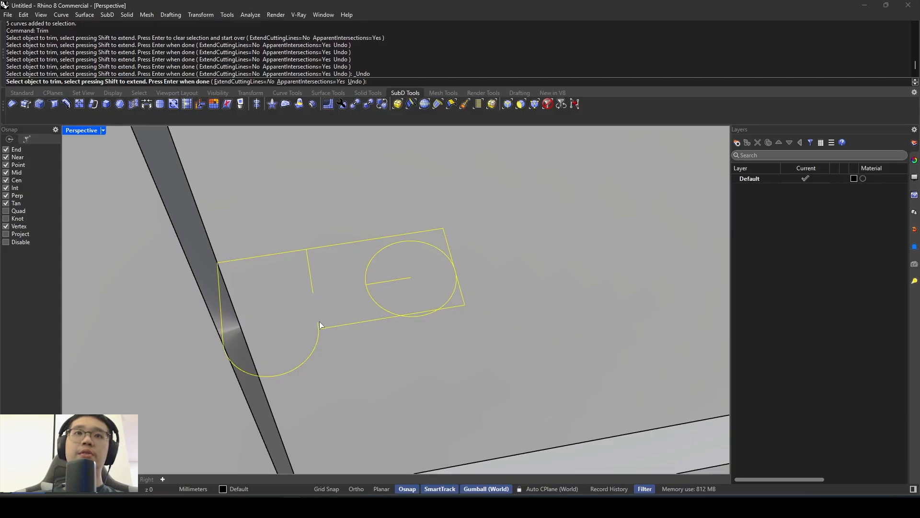
{"action": "key", "text": "ctrl+z"}
{"action": "key", "text": "ctrl+z"}
- Trim the remaining outer edge, inner line pieces and second circle's upper arc, leaving a stepped outline with two rounded lobes
{"action": "left_click", "coordinate": [345, 323]}
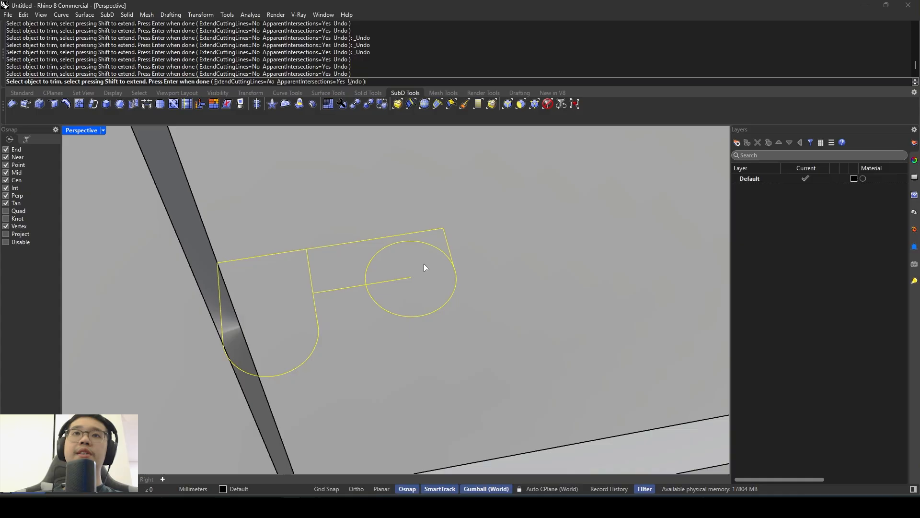
{"action": "left_click", "coordinate": [391, 280]}
{"action": "left_click", "coordinate": [310, 283]}
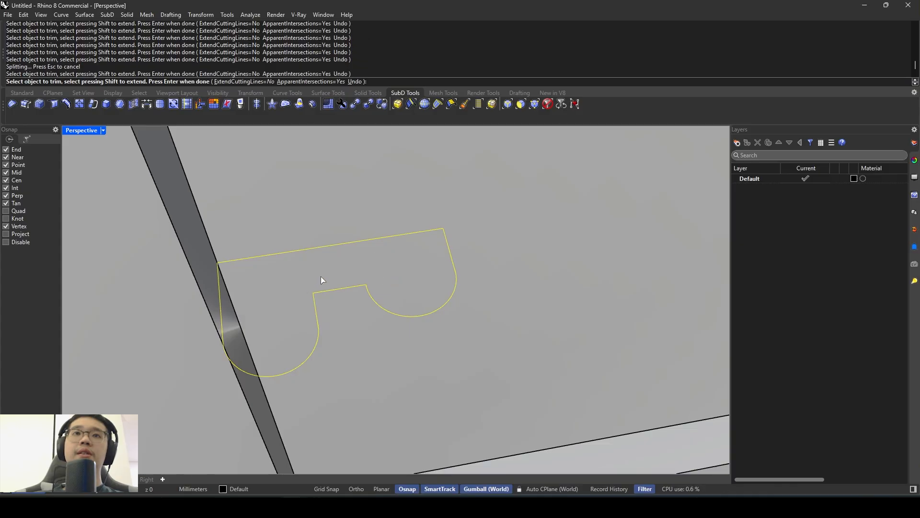
{"action": "scroll", "coordinate": [331, 268], "scroll_direction": "down", "scroll_amount": 8}
{"action": "scroll", "coordinate": [378, 259], "scroll_direction": "up", "scroll_amount": 3}
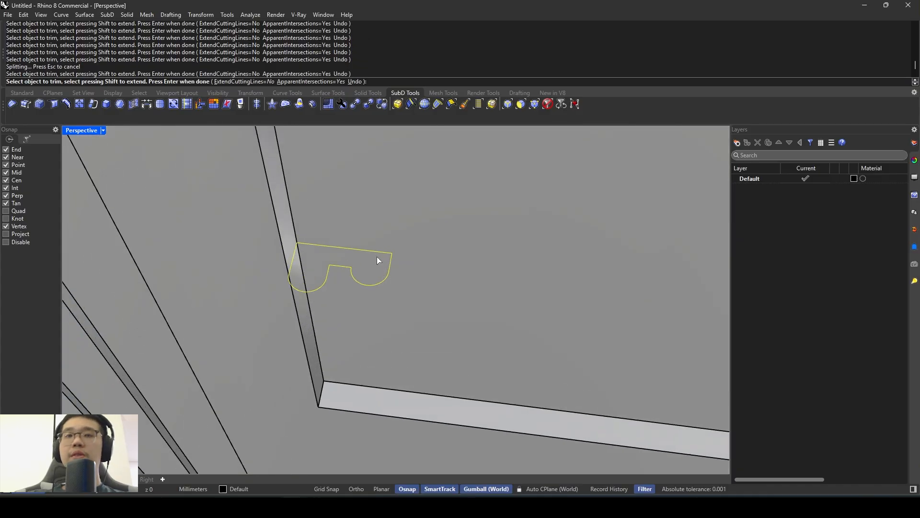
{"action": "key", "text": "Return"}
- Join the trimmed moulding profile curves
{"action": "right_click_drag", "start_coordinate": [377, 258], "coordinate": [387, 289], "text": "shift"}
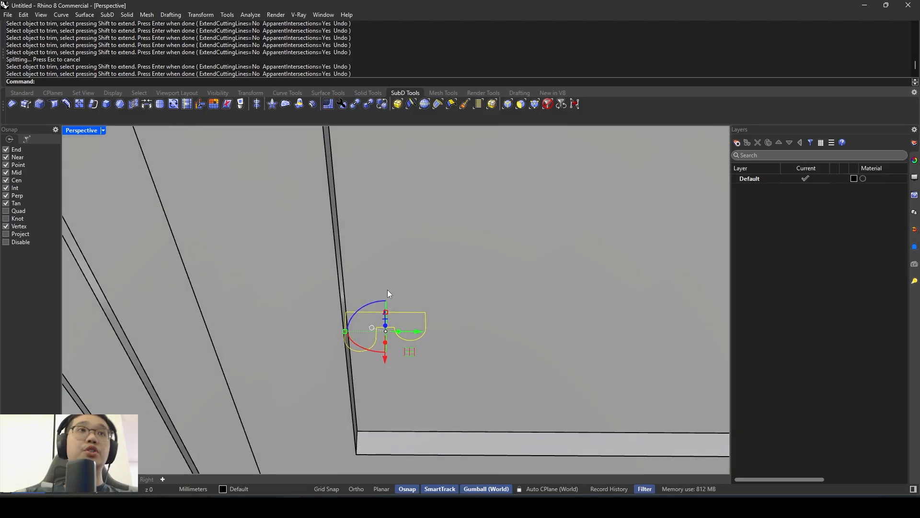
{"action": "key", "text": "Return"}
{"action": "right_click_drag", "start_coordinate": [388, 289], "coordinate": [366, 273]}
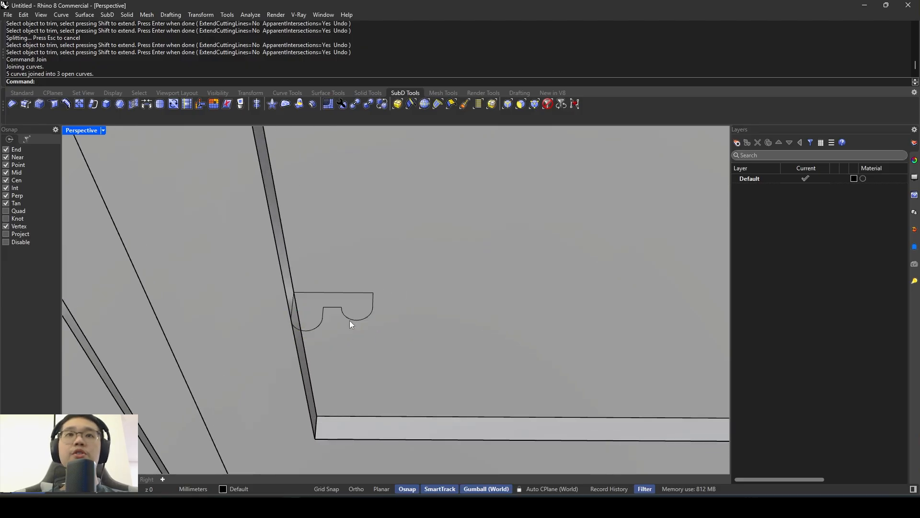
- Select the three open pieces of the moulding profile and try to join them into one curve
{"action": "left_click", "coordinate": [359, 320]}
{"action": "scroll", "coordinate": [324, 323], "scroll_direction": "up", "scroll_amount": 10}
{"action": "left_click", "coordinate": [318, 329]}
{"action": "left_click", "coordinate": [319, 325]}
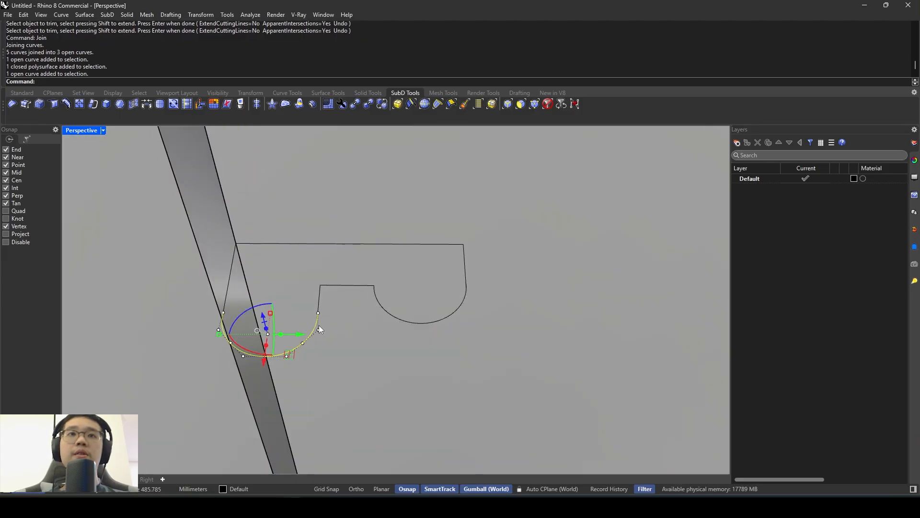
{"action": "left_click", "coordinate": [320, 301], "text": "shift"}
{"action": "left_click", "coordinate": [225, 289], "text": "shift"}
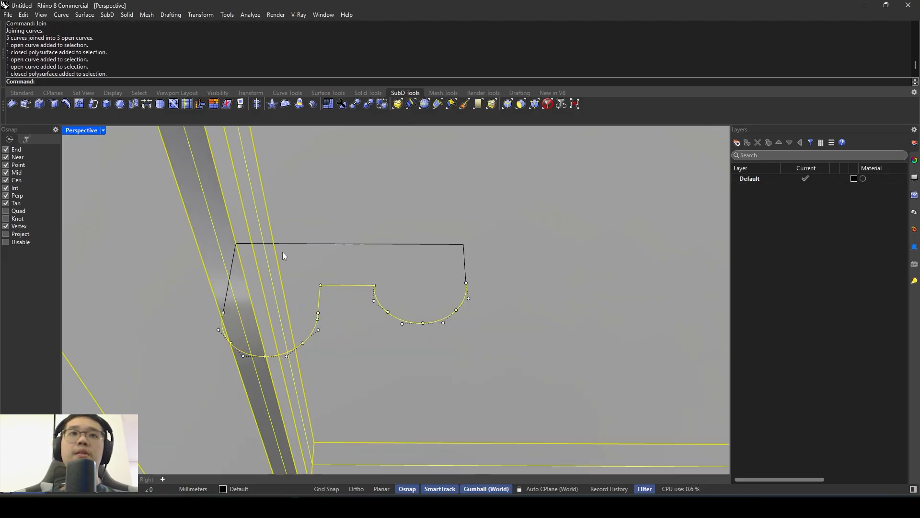
{"action": "left_click", "coordinate": [202, 267], "text": "ctrl"}
{"action": "left_click", "coordinate": [266, 243], "text": "shift"}
{"action": "left_click", "coordinate": [287, 267]}
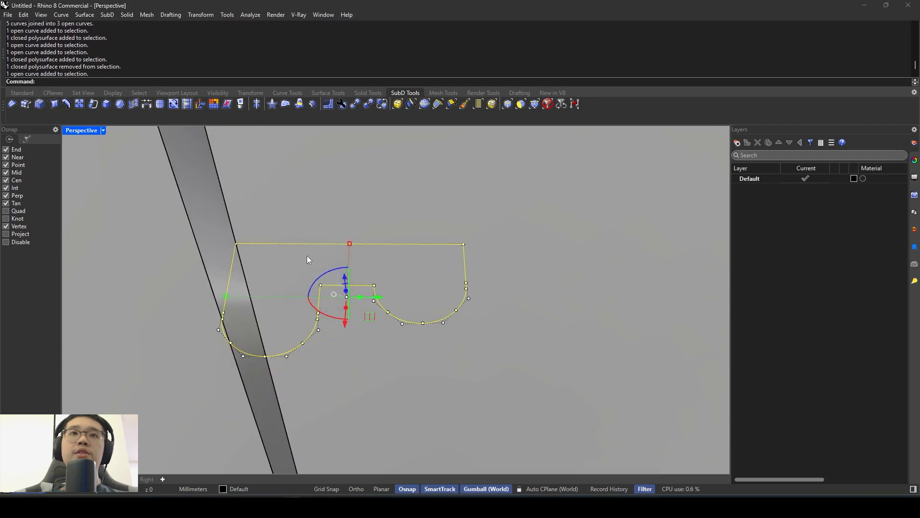
{"action": "key", "text": "Return"}
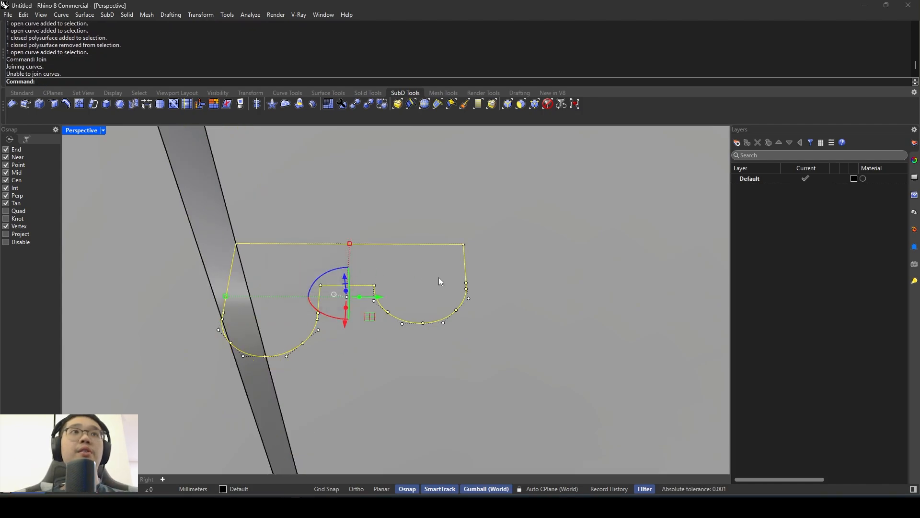
{"action": "key", "text": "Escape"}
- Examine where the second lobe's arc meets the straight end of the moulding profile
{"action": "left_click", "coordinate": [467, 277]}
{"action": "scroll", "coordinate": [467, 283], "scroll_direction": "up", "scroll_amount": 6}
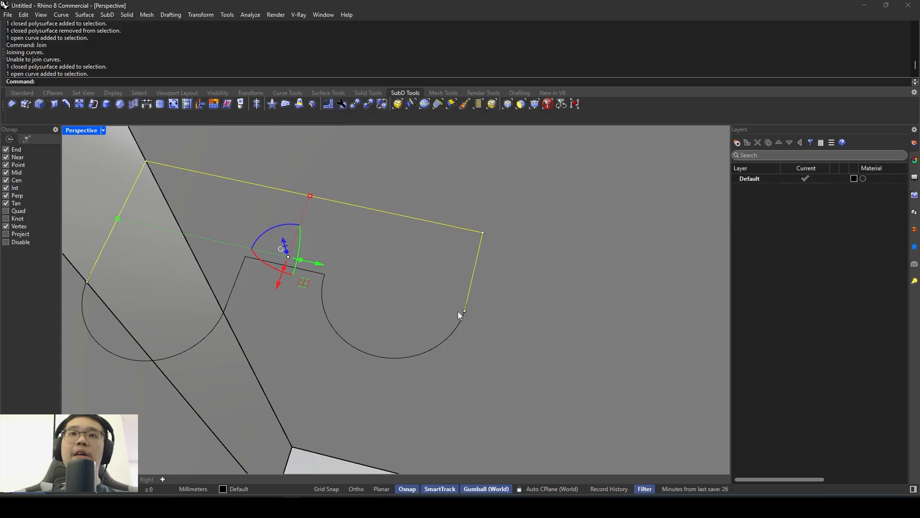
{"action": "scroll", "coordinate": [476, 305], "scroll_direction": "up", "scroll_amount": 5}
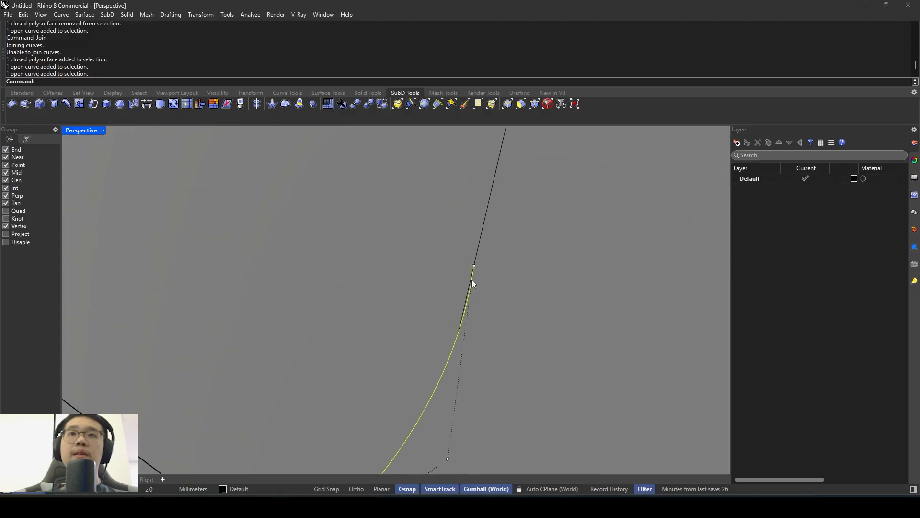
{"action": "scroll", "coordinate": [479, 252], "scroll_direction": "down", "scroll_amount": 4}
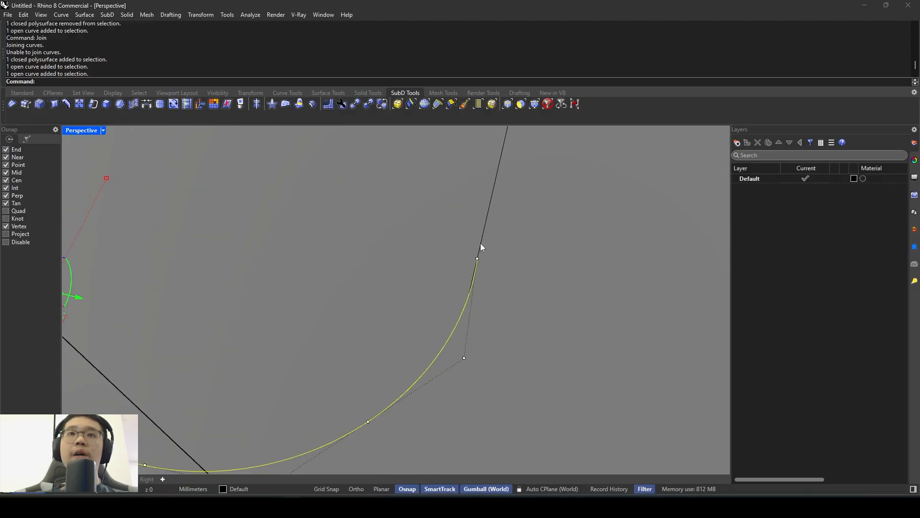
{"action": "left_click", "coordinate": [481, 242]}
{"action": "scroll", "coordinate": [476, 292], "scroll_direction": "up", "scroll_amount": 4}
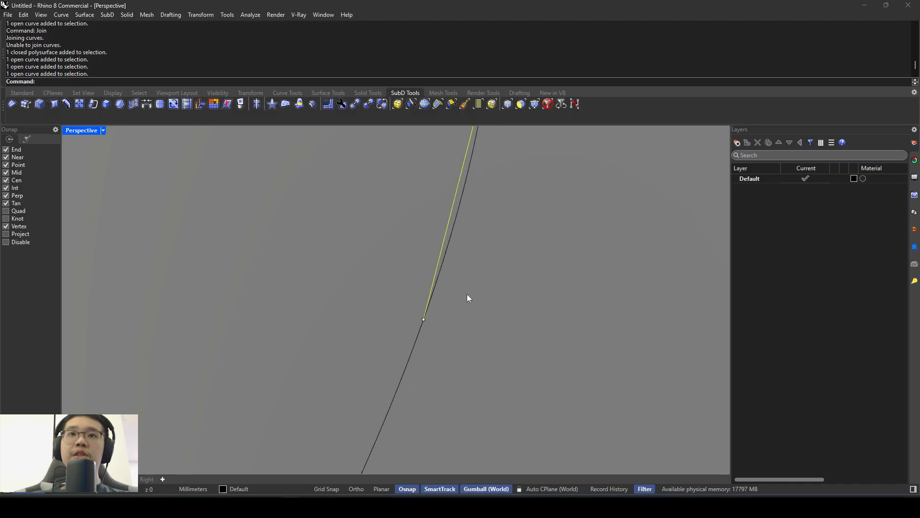
{"action": "key", "text": "Escape"}
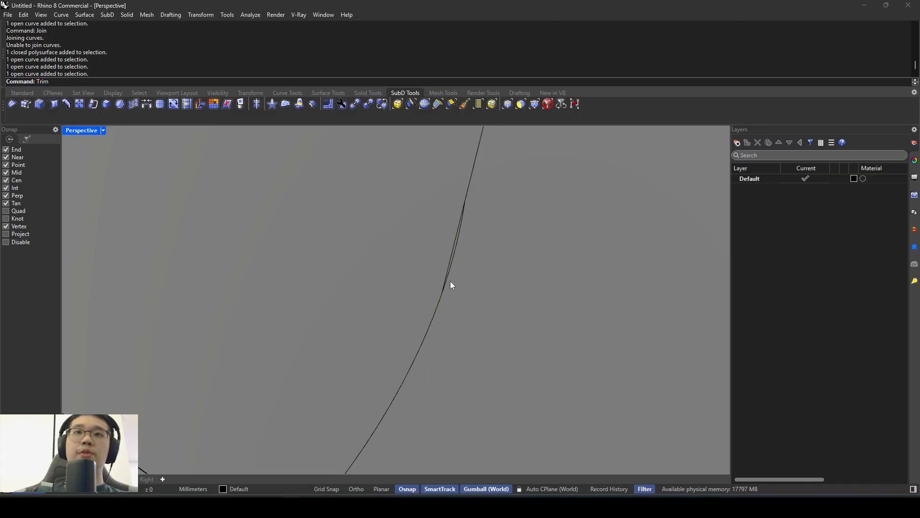
{"action": "type", "text": "Trim"}
{"action": "key", "text": "Return"}
{"action": "left_click", "coordinate": [466, 193]}
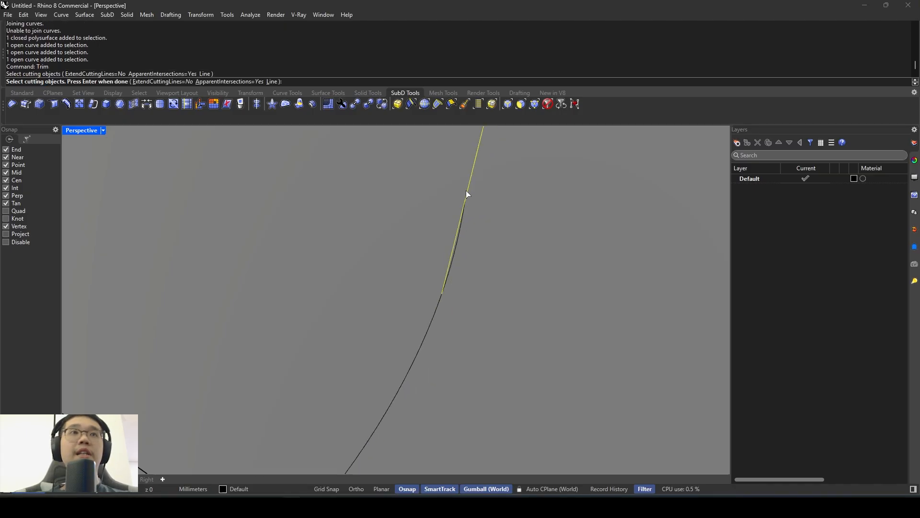
{"action": "key", "text": "Return"}
- Trim away the second lobe's arc piece that overlaps the profile's straight end, using that straight line as the cutting object
{"action": "key", "text": "Return"}
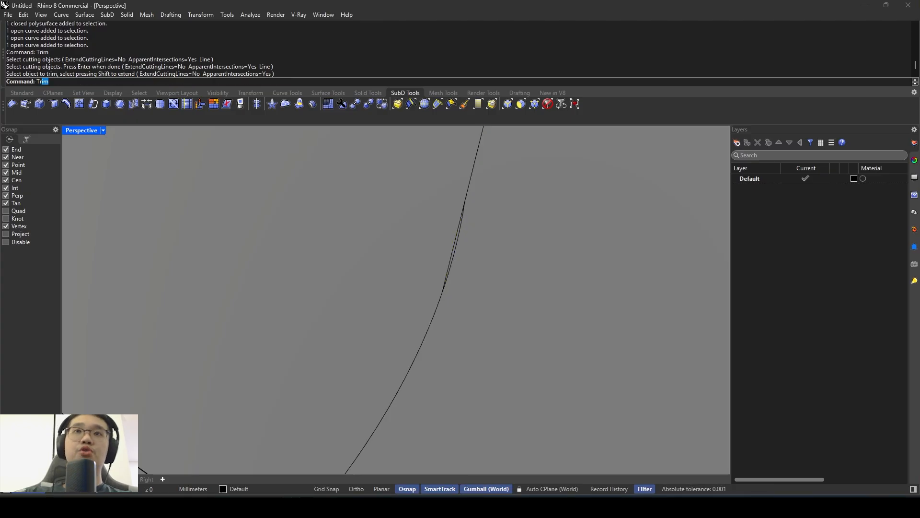
{"action": "key", "text": "Return"}
{"action": "left_click", "coordinate": [470, 190]}
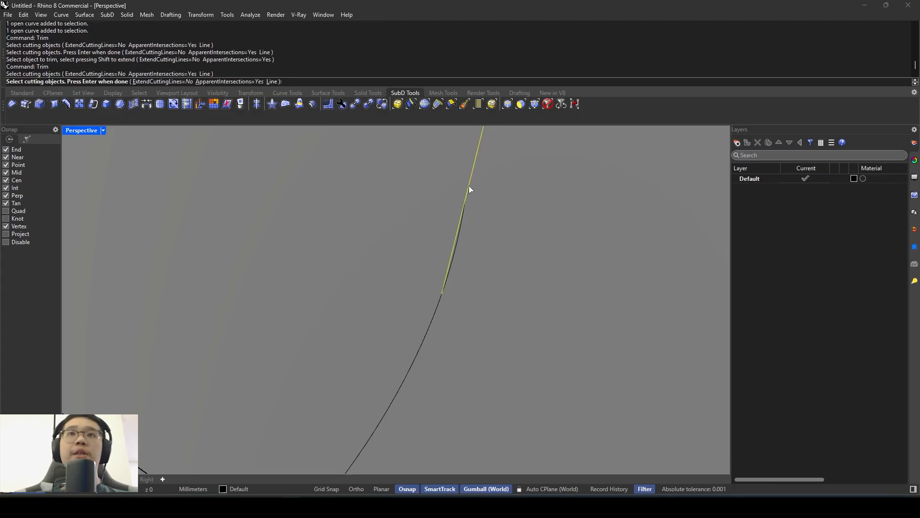
{"action": "key", "text": "Return"}
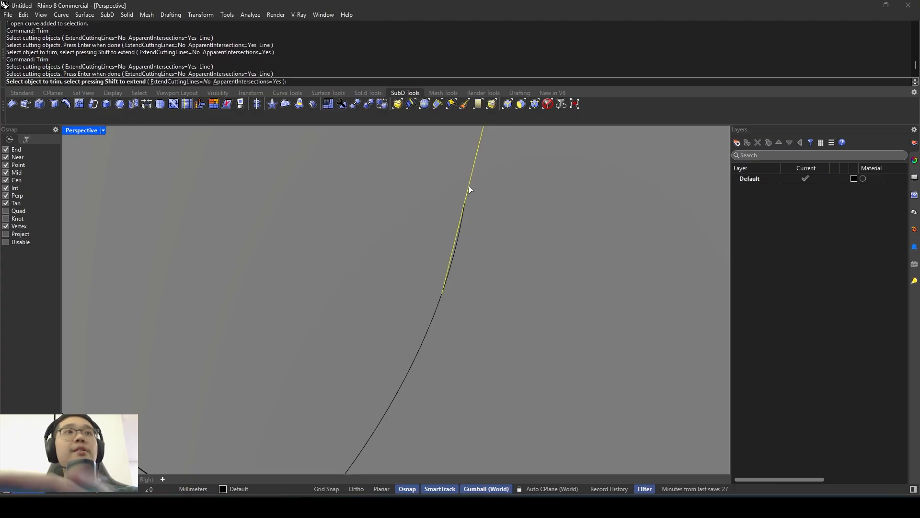
{"action": "scroll", "coordinate": [462, 229], "scroll_direction": "up", "scroll_amount": 2}
{"action": "left_click", "coordinate": [463, 230]}
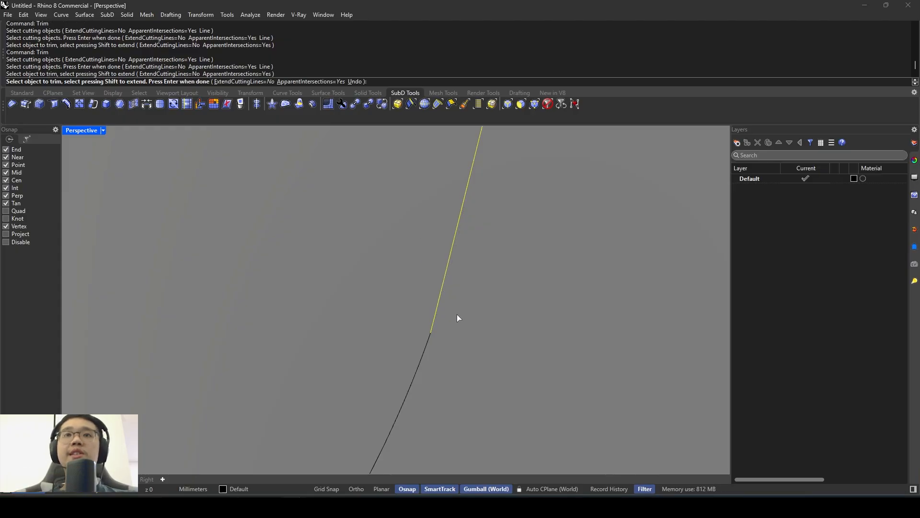
{"action": "scroll", "coordinate": [460, 313], "scroll_direction": "down", "scroll_amount": 14}
{"action": "right_click_drag", "start_coordinate": [327, 257], "coordinate": [370, 292]}
{"action": "key", "text": "Return"}
- Examine the junction between the first lobe's arc and the profile's straight side at the recess edge
{"action": "scroll", "coordinate": [269, 282], "scroll_direction": "up", "scroll_amount": 2}
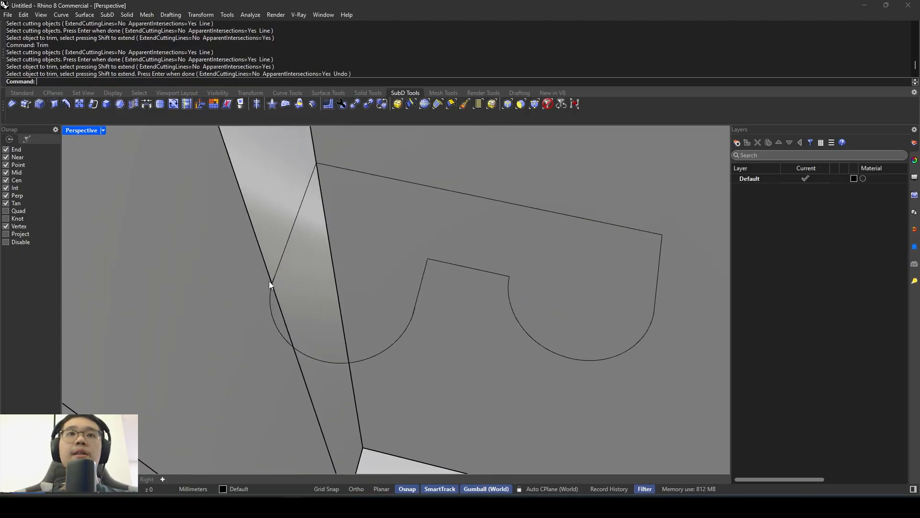
{"action": "scroll", "coordinate": [269, 282], "scroll_direction": "up", "scroll_amount": 2}
{"action": "right_click_drag", "start_coordinate": [269, 281], "coordinate": [252, 312]}
{"action": "scroll", "coordinate": [323, 296], "scroll_direction": "up", "scroll_amount": 1}
{"action": "scroll", "coordinate": [252, 312], "scroll_direction": "up", "scroll_amount": 2}
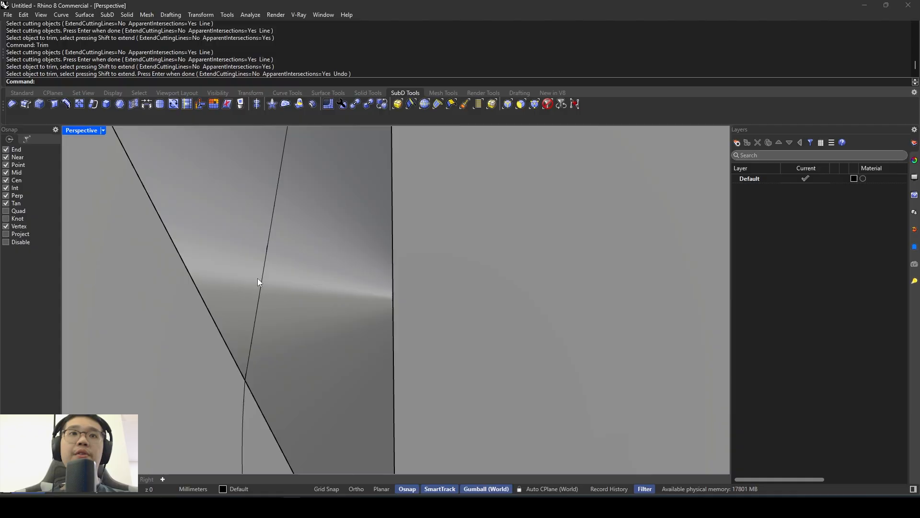
{"action": "left_click", "coordinate": [246, 387]}
{"action": "left_click", "coordinate": [243, 399]}
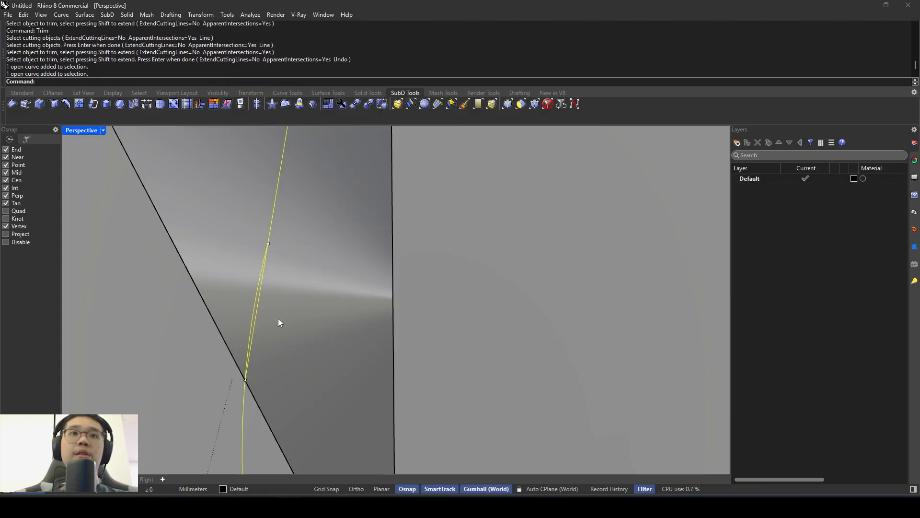
{"action": "right_click_drag", "start_coordinate": [278, 318], "coordinate": [303, 281]}
{"action": "key", "text": "Escape"}
{"action": "scroll", "coordinate": [304, 281], "scroll_direction": "down", "scroll_amount": 20}
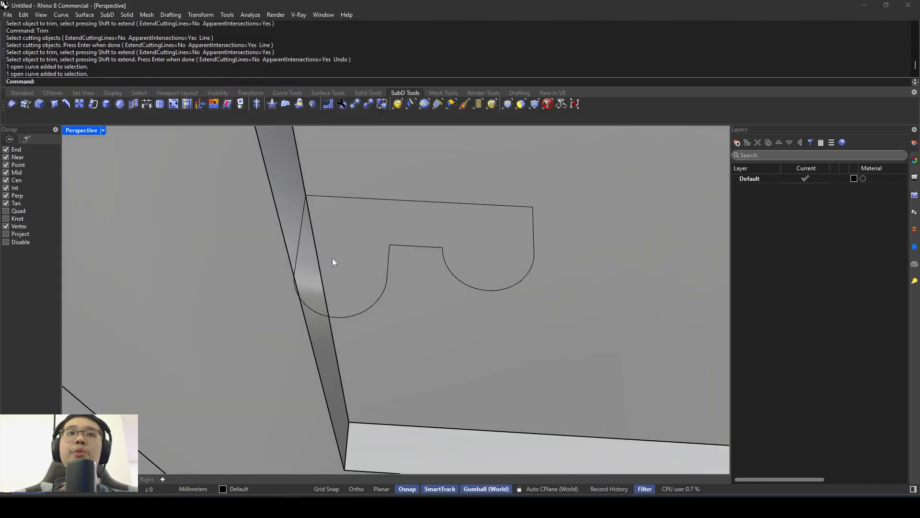
- Hide the door leaf solid around the moulding profile
{"action": "scroll", "coordinate": [358, 248], "scroll_direction": "up", "scroll_amount": 8}
{"action": "left_click", "coordinate": [312, 272]}
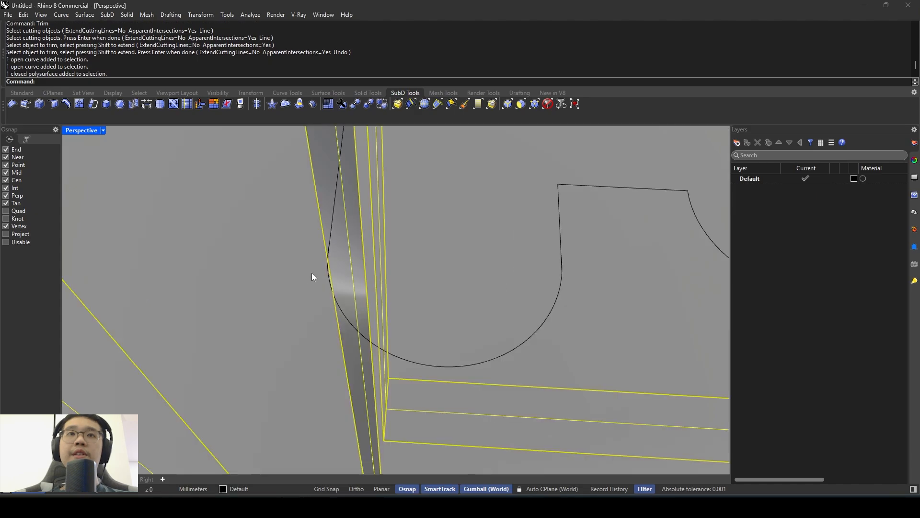
{"action": "right_click_drag", "start_coordinate": [311, 272], "coordinate": [355, 231]}
{"action": "scroll", "coordinate": [355, 231], "scroll_direction": "up", "scroll_amount": 4}
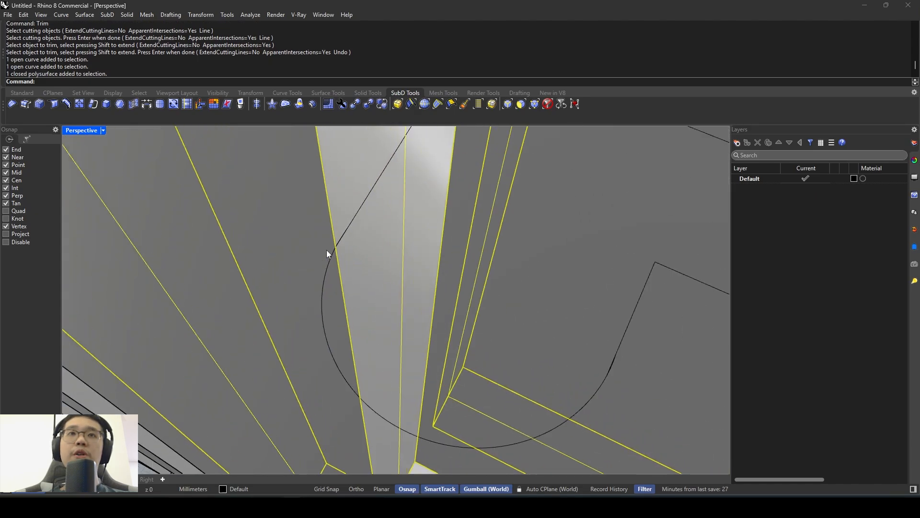
{"action": "scroll", "coordinate": [342, 246], "scroll_direction": "up", "scroll_amount": 2}
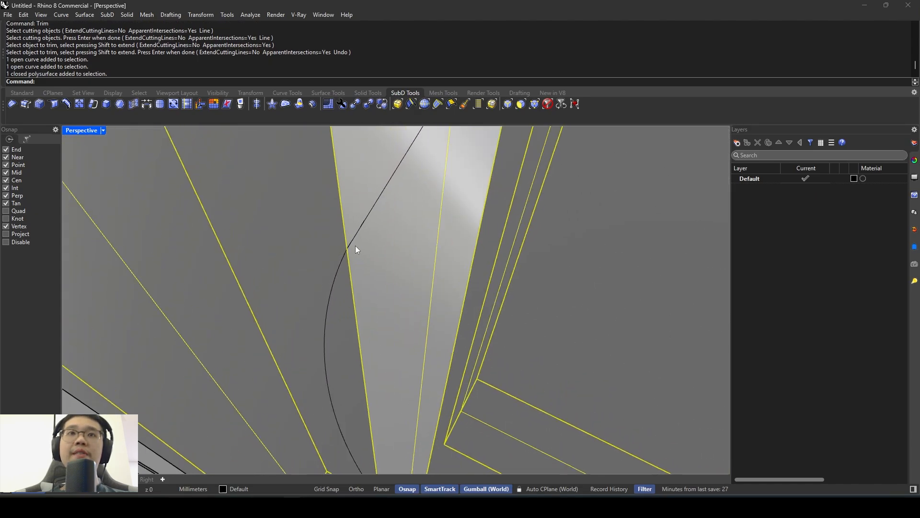
{"action": "scroll", "coordinate": [356, 245], "scroll_direction": "down", "scroll_amount": 4}
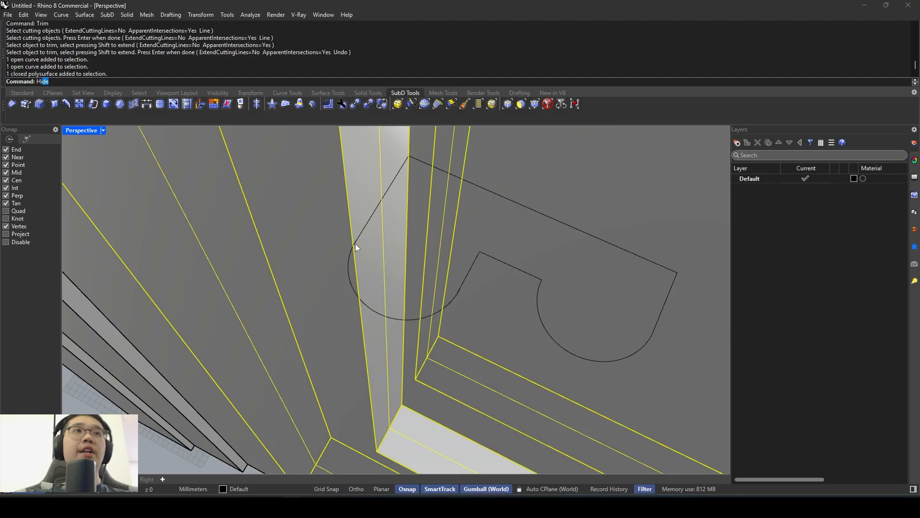
{"action": "key", "text": "Return"}
- Select both curves at the first lobe's junction and trim away the arc piece overlapping the straight side
{"action": "scroll", "coordinate": [371, 249], "scroll_direction": "up", "scroll_amount": 5}
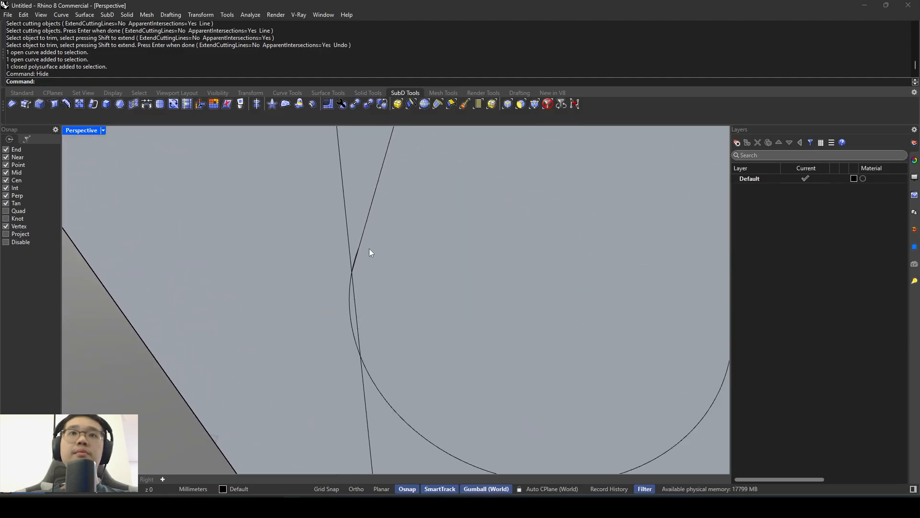
{"action": "scroll", "coordinate": [369, 255], "scroll_direction": "up", "scroll_amount": 3}
{"action": "left_click_drag", "start_coordinate": [344, 248], "coordinate": [351, 257]}
{"action": "type", "text": "Trim"}
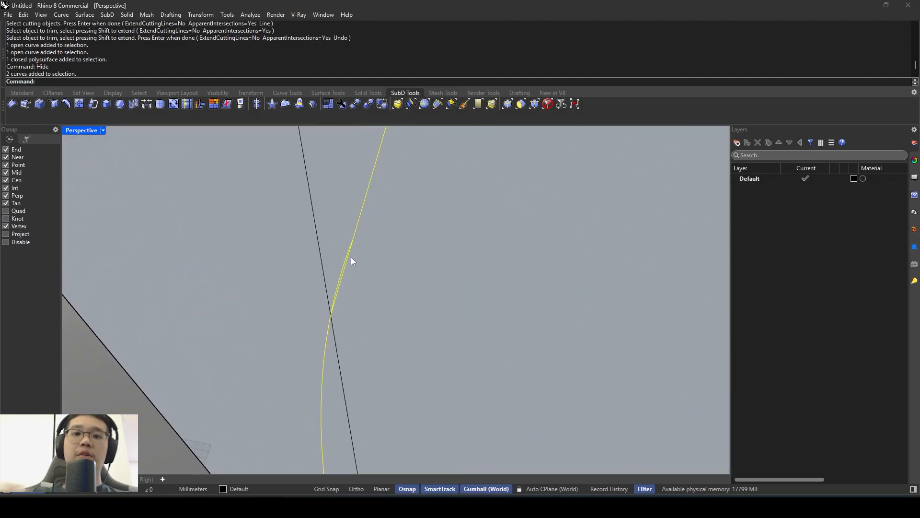
{"action": "key", "text": "Return"}
{"action": "scroll", "coordinate": [351, 257], "scroll_direction": "up", "scroll_amount": 3}
{"action": "left_click", "coordinate": [337, 260]}
{"action": "scroll", "coordinate": [276, 286], "scroll_direction": "down", "scroll_amount": 5}
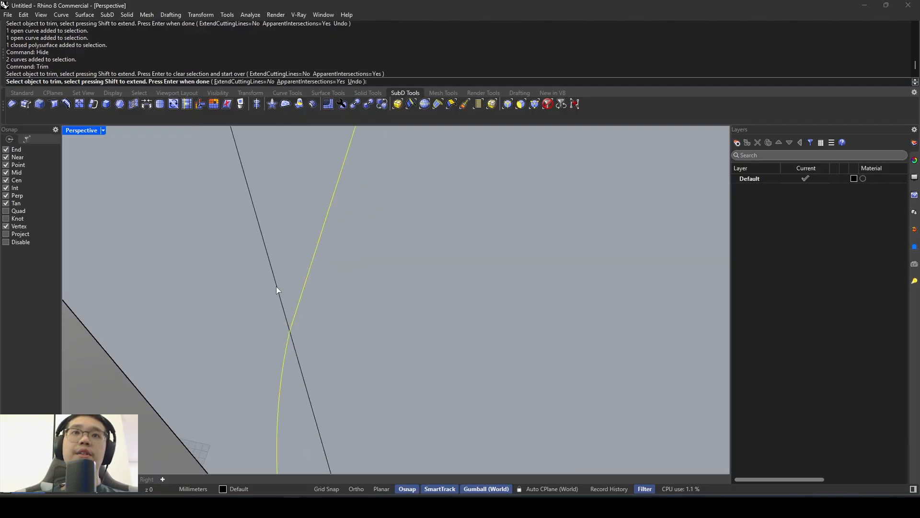
{"action": "right_click_drag", "start_coordinate": [295, 263], "coordinate": [339, 272]}
{"action": "key", "text": "Return"}
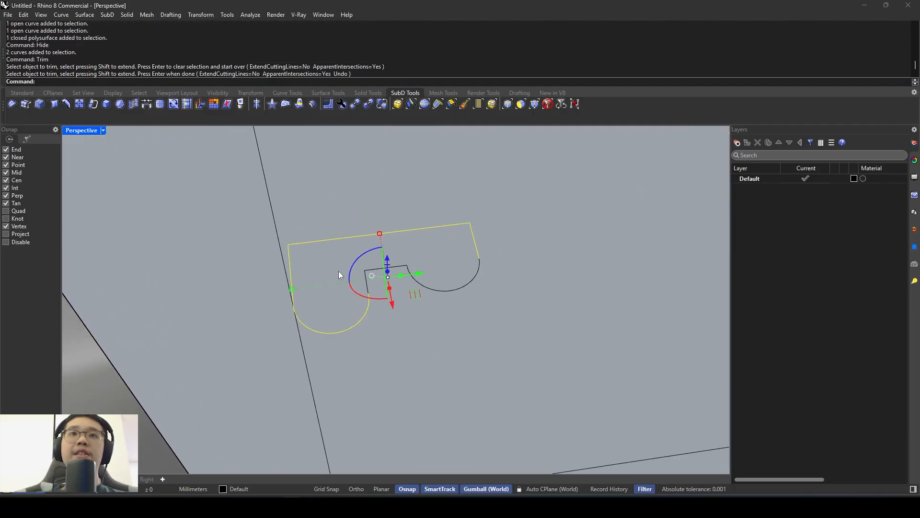
{"action": "key", "text": "Escape"}
- Join all three moulding profile curves into one curve
{"action": "scroll", "coordinate": [338, 271], "scroll_direction": "down", "scroll_amount": 4}
{"action": "left_click_drag", "start_coordinate": [268, 330], "coordinate": [459, 221]}
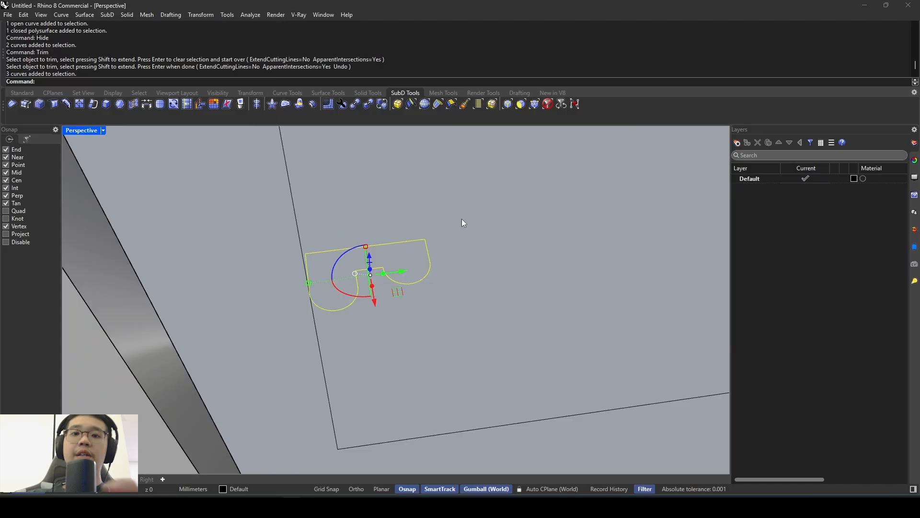
{"action": "key", "text": "Return"}
- Delete the two leftover rectangular panel outline curves where the leaf is hidden, keeping the moulding profile
{"action": "scroll", "coordinate": [312, 286], "scroll_direction": "down", "scroll_amount": 6}
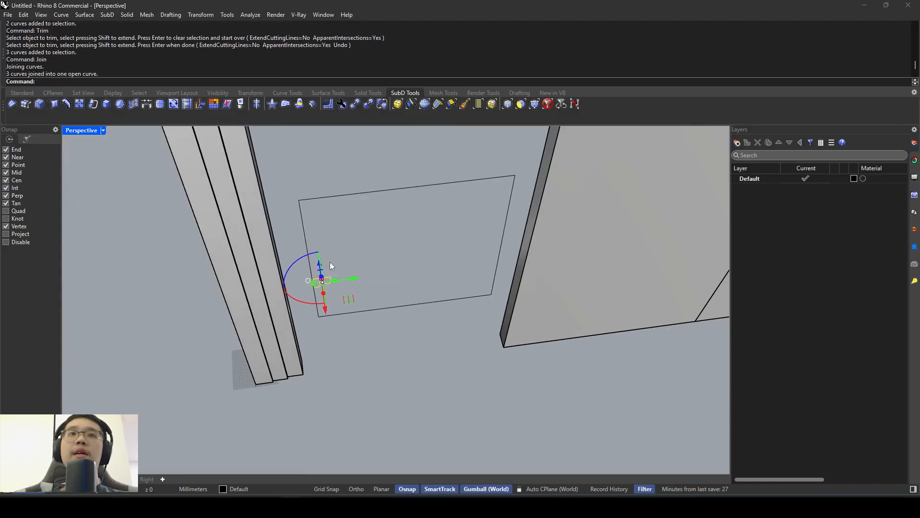
{"action": "right_click_drag", "start_coordinate": [338, 232], "coordinate": [418, 301], "text": "shift"}
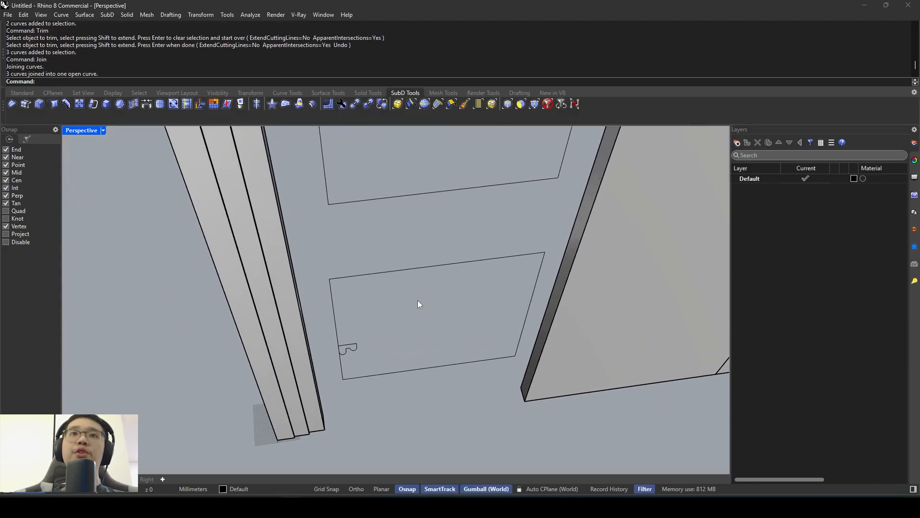
{"action": "left_click_drag", "start_coordinate": [418, 301], "coordinate": [388, 203]}
{"action": "key", "text": "Delete"}
{"action": "scroll", "coordinate": [387, 200], "scroll_direction": "down", "scroll_amount": 3}
{"action": "left_click", "coordinate": [396, 224]}
{"action": "key", "text": "Delete"}
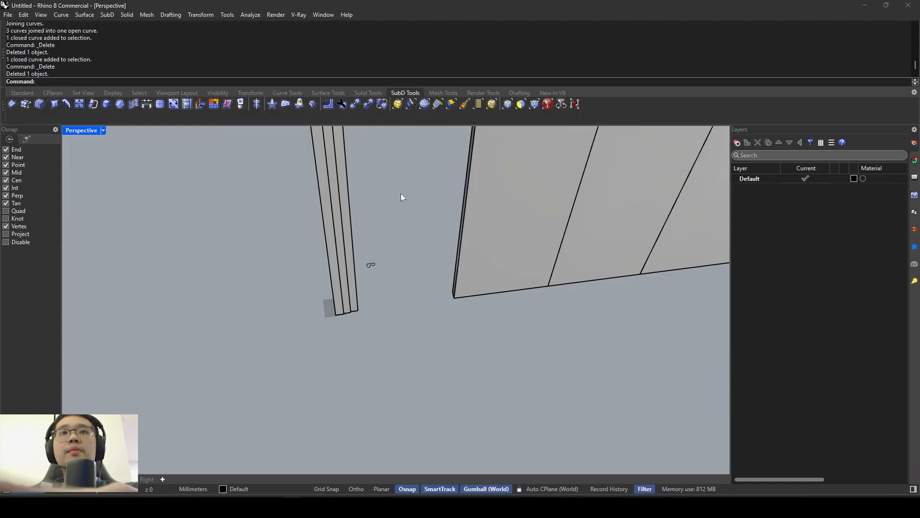
- Show the hidden door leaf again
{"action": "type", "text": "Sh"}
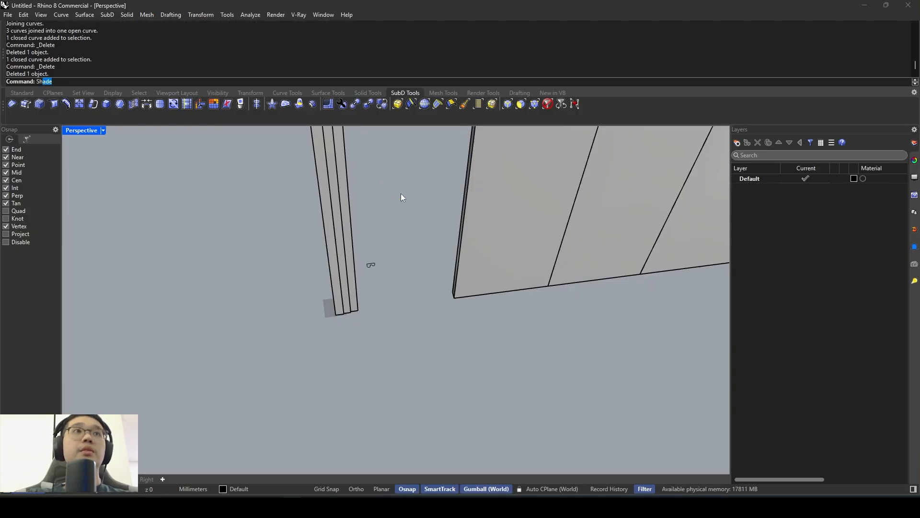
{"action": "type", "text": "ow"}
{"action": "key", "text": "Return"}
{"action": "scroll", "coordinate": [392, 257], "scroll_direction": "up", "scroll_amount": 5}
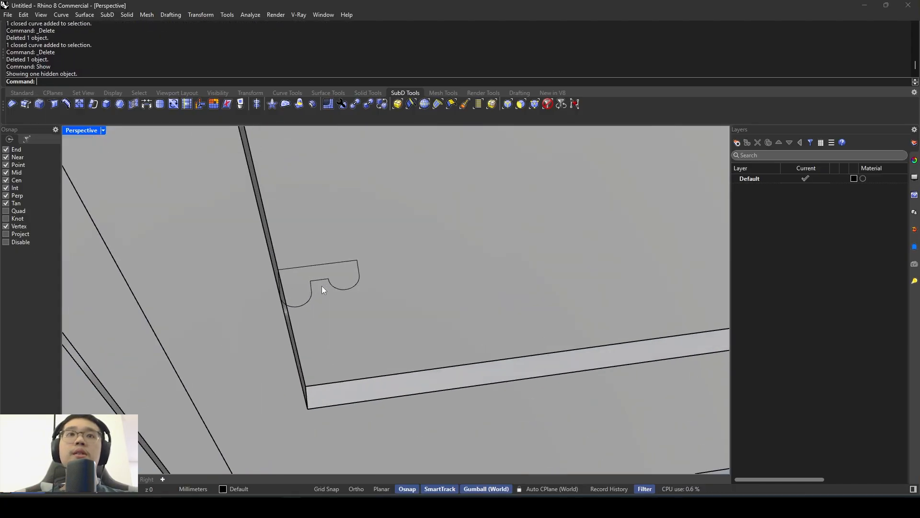
{"action": "left_click", "coordinate": [327, 280]}
{"action": "key", "text": "Escape"}
{"action": "right_click_drag", "start_coordinate": [328, 279], "coordinate": [314, 262]}
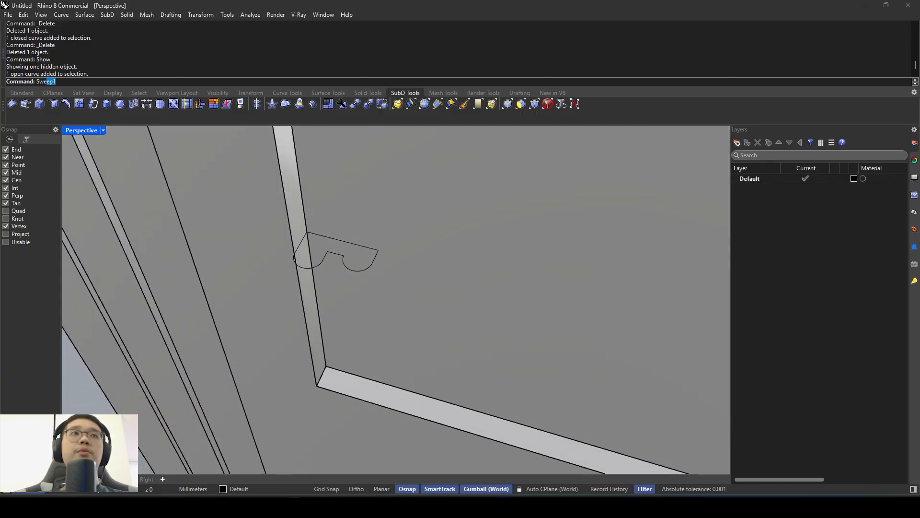
{"action": "key", "text": "Return"}
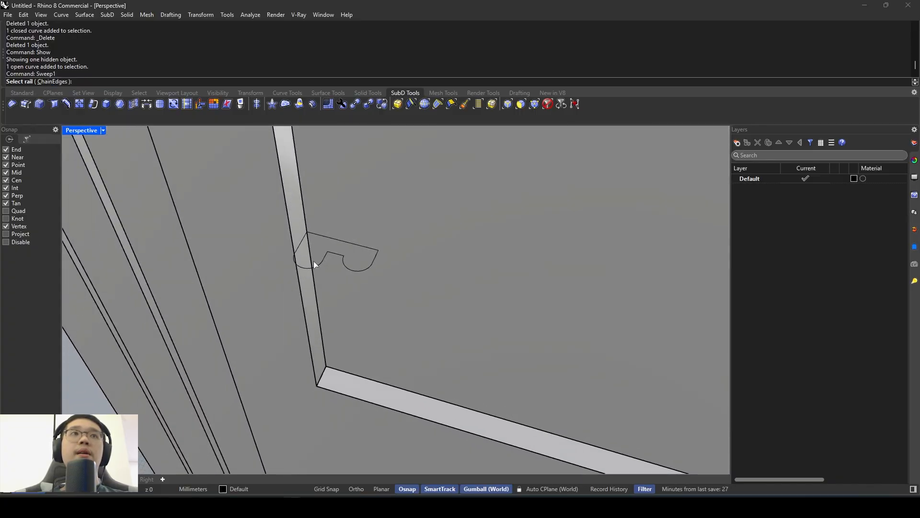
{"action": "scroll", "coordinate": [342, 294], "scroll_direction": "down", "scroll_amount": 4}
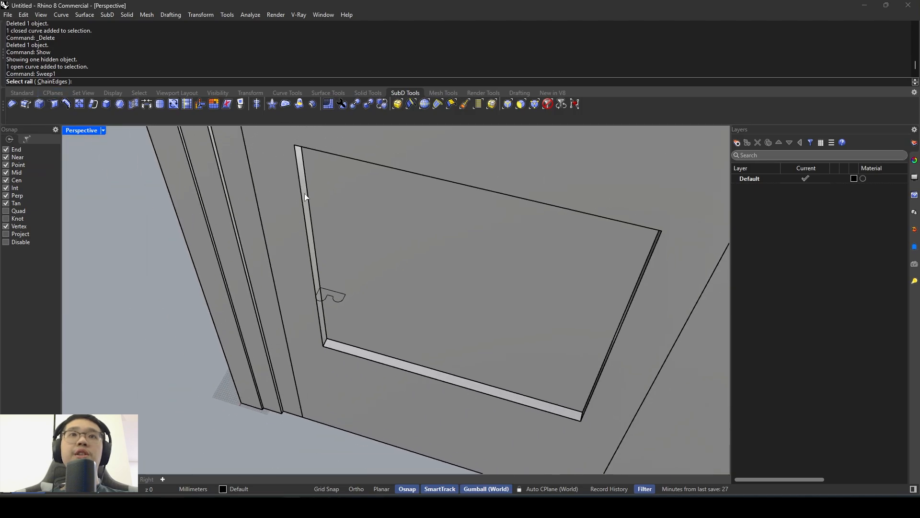
{"action": "left_click", "coordinate": [306, 196]}
{"action": "left_click", "coordinate": [328, 155]}
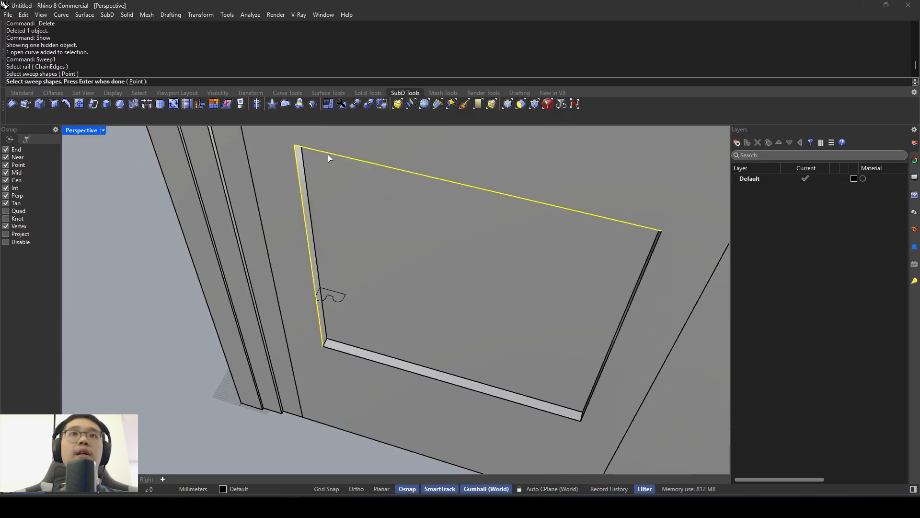
{"action": "key", "text": "Escape"}
- Try a one-rail sweep using the recessed lower panel's individual front edges, picking them one by one
{"action": "key", "text": "Return"}
{"action": "left_click", "coordinate": [309, 171]}
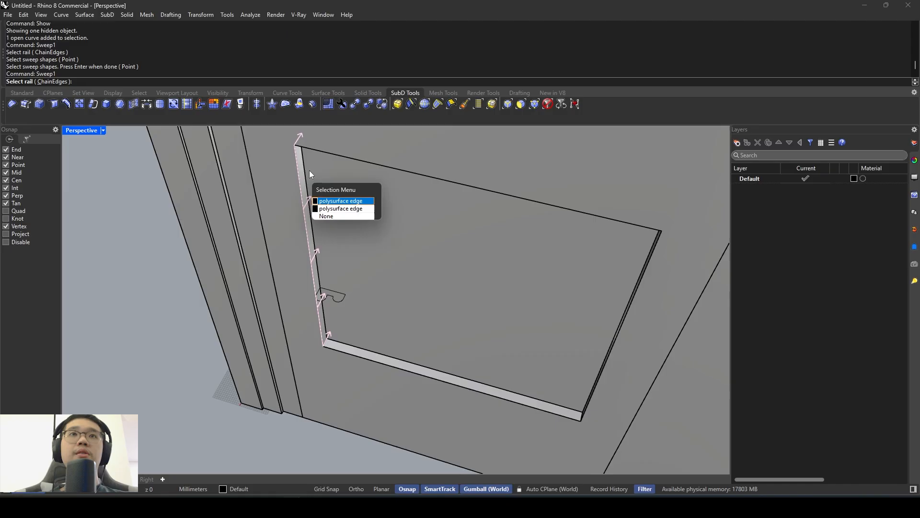
{"action": "left_click", "coordinate": [330, 202]}
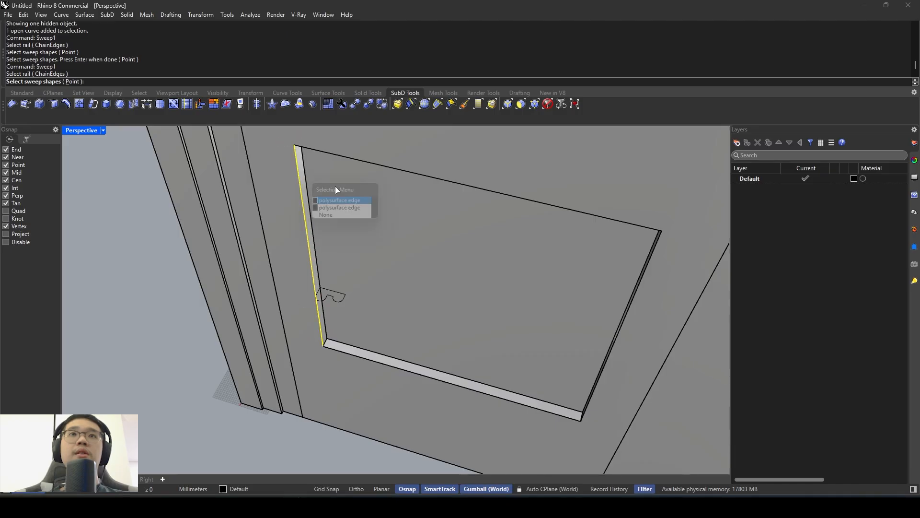
{"action": "left_click", "coordinate": [349, 160]}
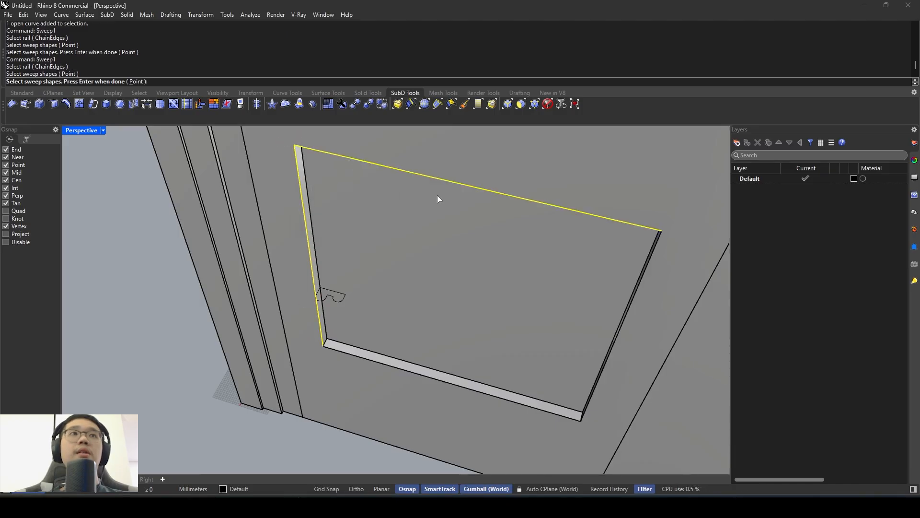
{"action": "left_click", "coordinate": [657, 250]}
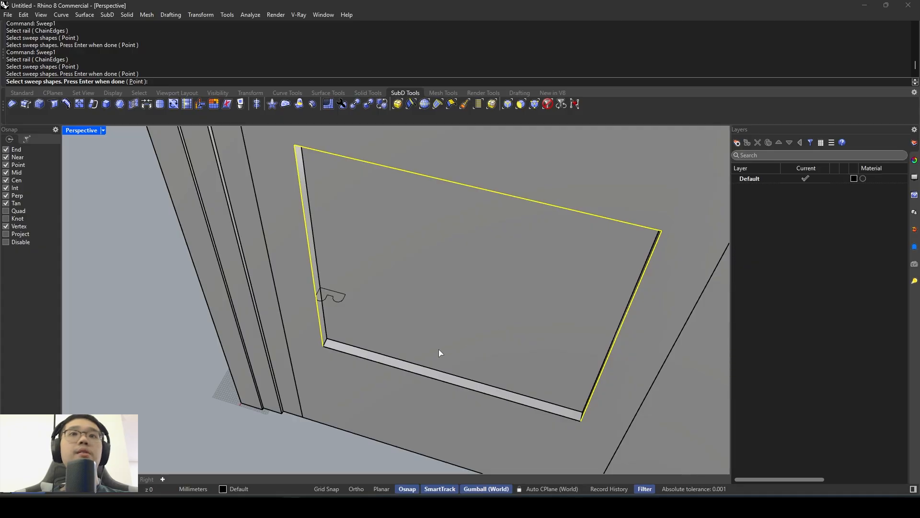
{"action": "left_click", "coordinate": [400, 372]}
{"action": "key", "text": "Return"}
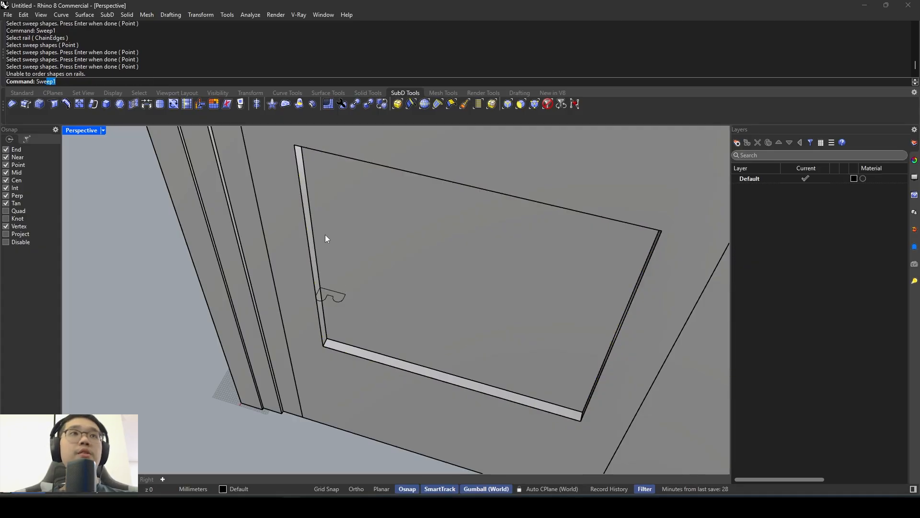
{"action": "type", "text": "Sw"}
{"action": "key", "text": "Return"}
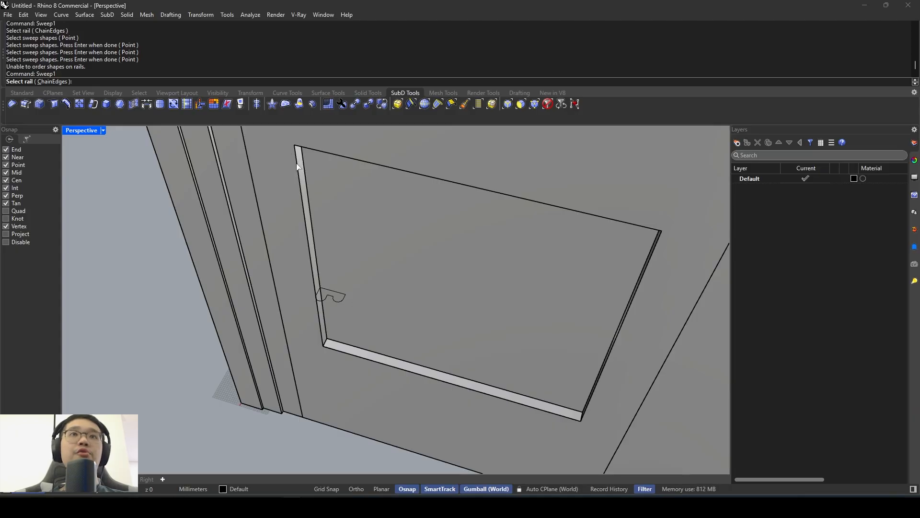
{"action": "left_click", "coordinate": [298, 167]}
{"action": "left_click", "coordinate": [337, 196]}
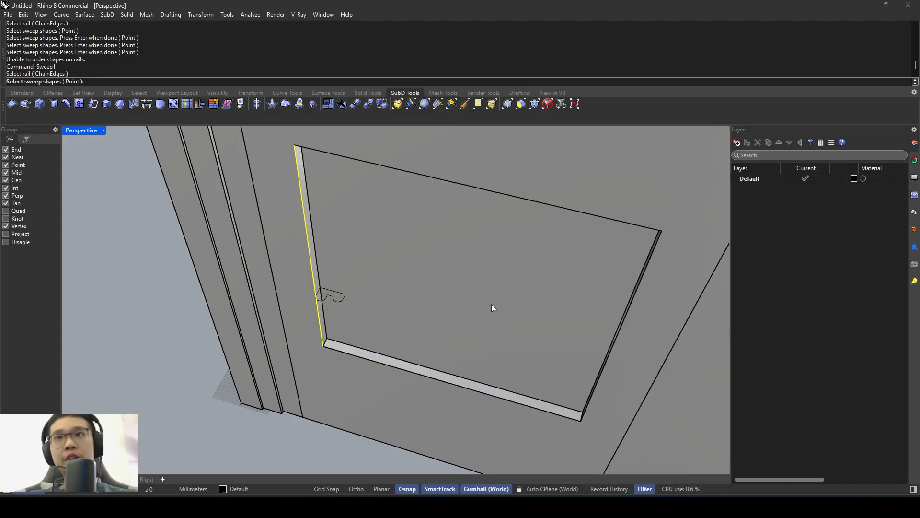
{"action": "key", "text": "Escape"}
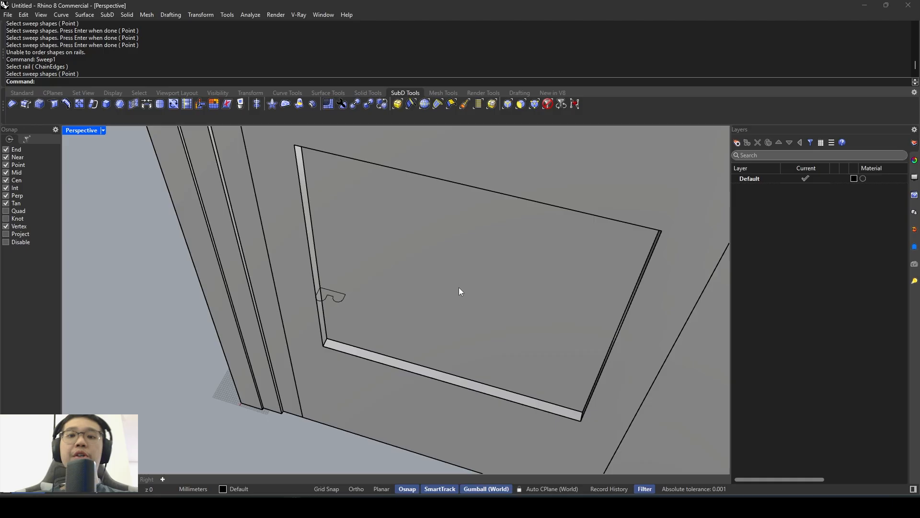
- Draw a closed polyline through the four outer front corners of the recessed lower panel
{"action": "type", "text": "Po"}
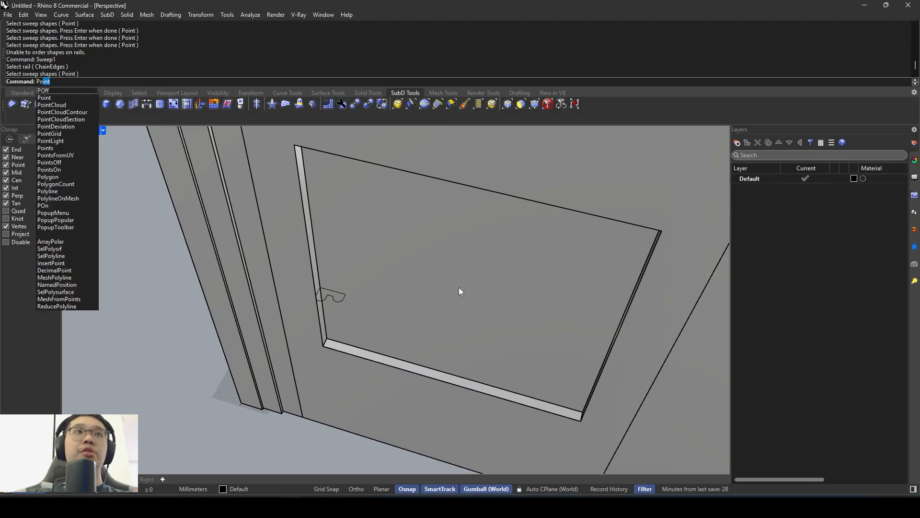
{"action": "type", "text": "lyl"}
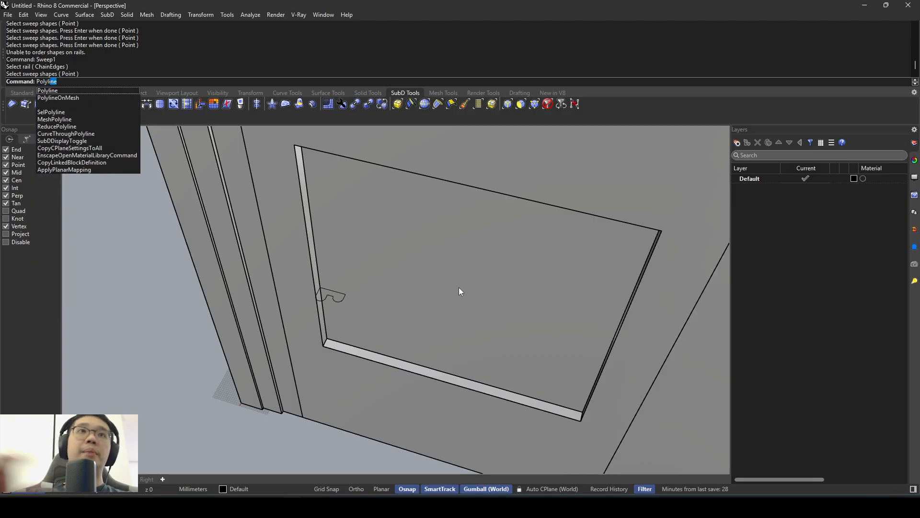
{"action": "key", "text": "Return"}
{"action": "left_click", "coordinate": [324, 346]}
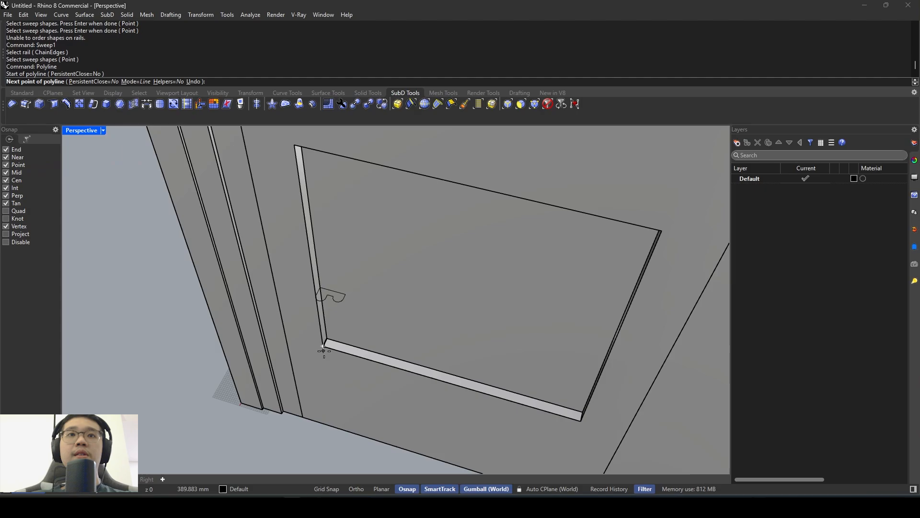
{"action": "left_click", "coordinate": [579, 421]}
{"action": "right_click_drag", "start_coordinate": [584, 383], "coordinate": [647, 360]}
{"action": "left_click", "coordinate": [657, 160]}
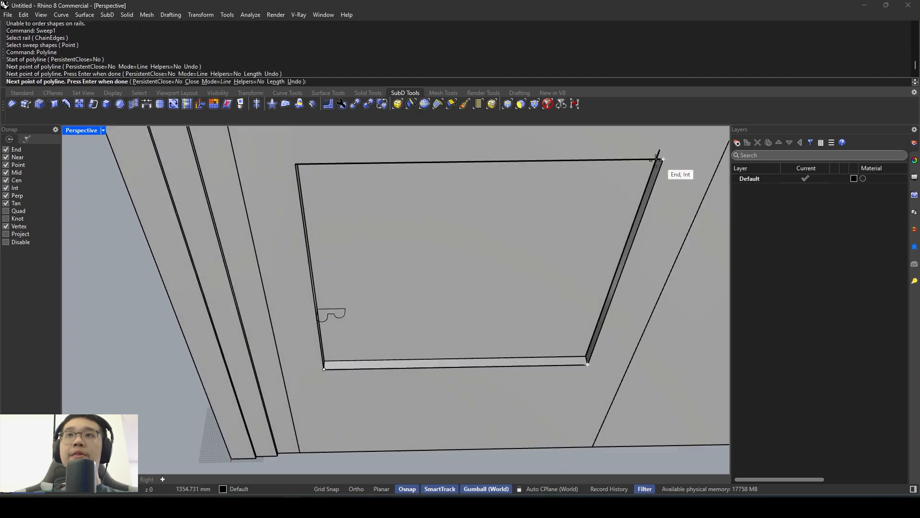
{"action": "right_click_drag", "start_coordinate": [308, 171], "coordinate": [293, 144]}
{"action": "left_click", "coordinate": [295, 143]}
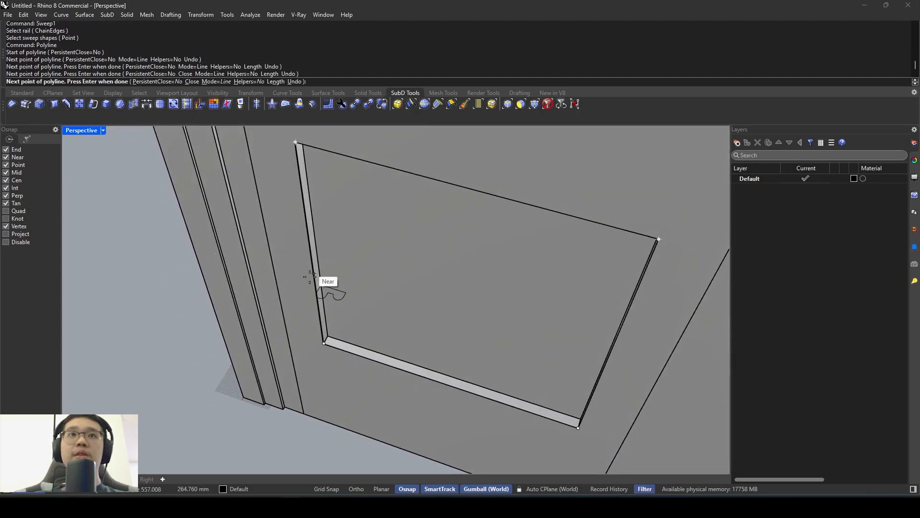
{"action": "left_click", "coordinate": [324, 343]}
- Sweep the two-lobed moulding profile along the closed panel outline with Sweep1, using the Freeform frame style
{"action": "left_click", "coordinate": [338, 351]}
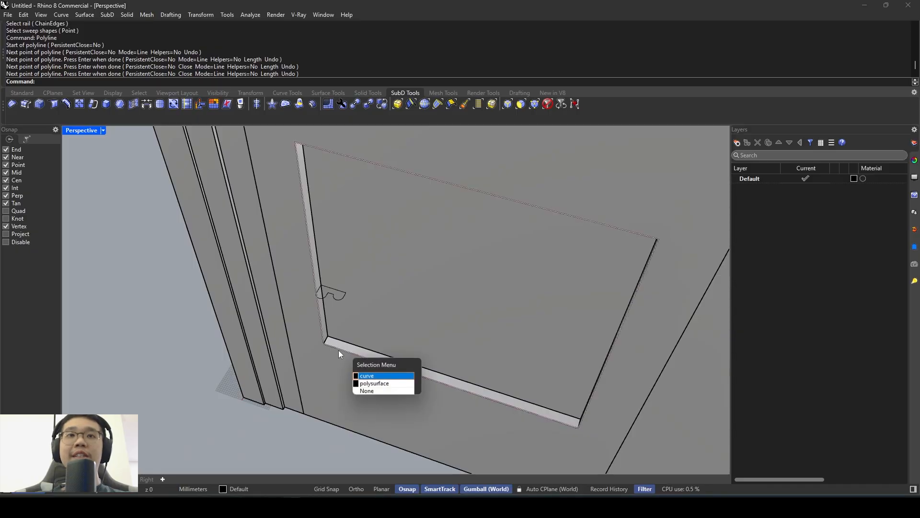
{"action": "left_click", "coordinate": [379, 378]}
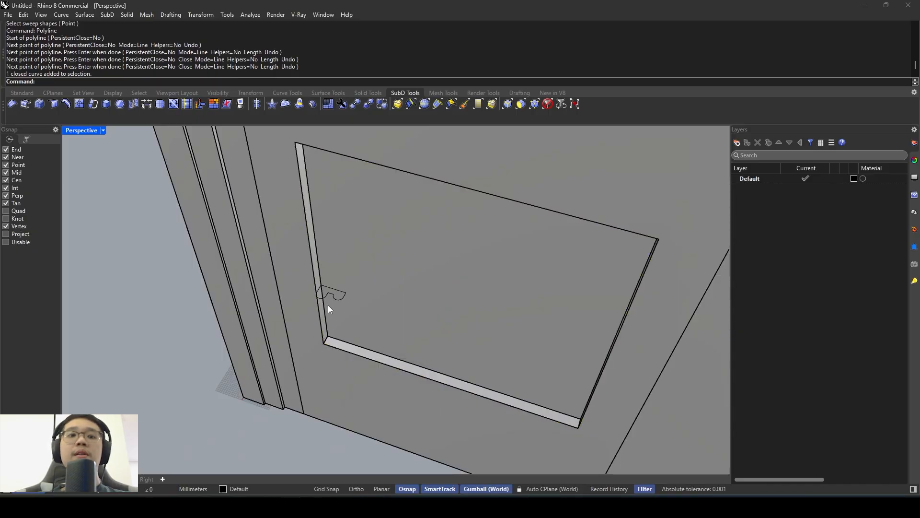
{"action": "key", "text": "Return"}
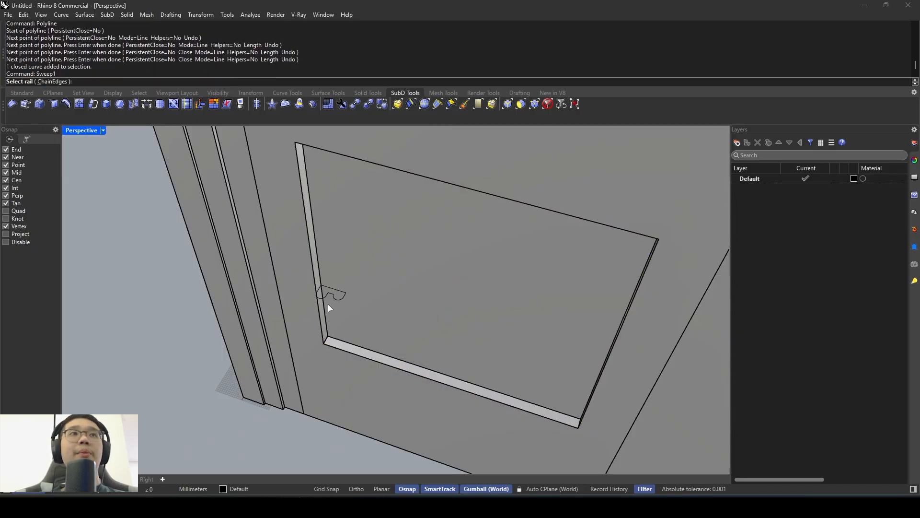
{"action": "left_click", "coordinate": [303, 187]}
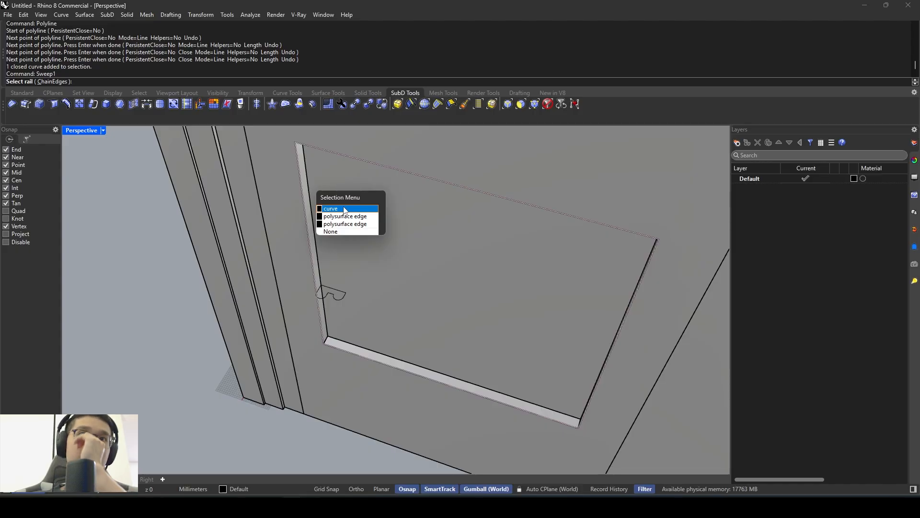
{"action": "left_click", "coordinate": [345, 209]}
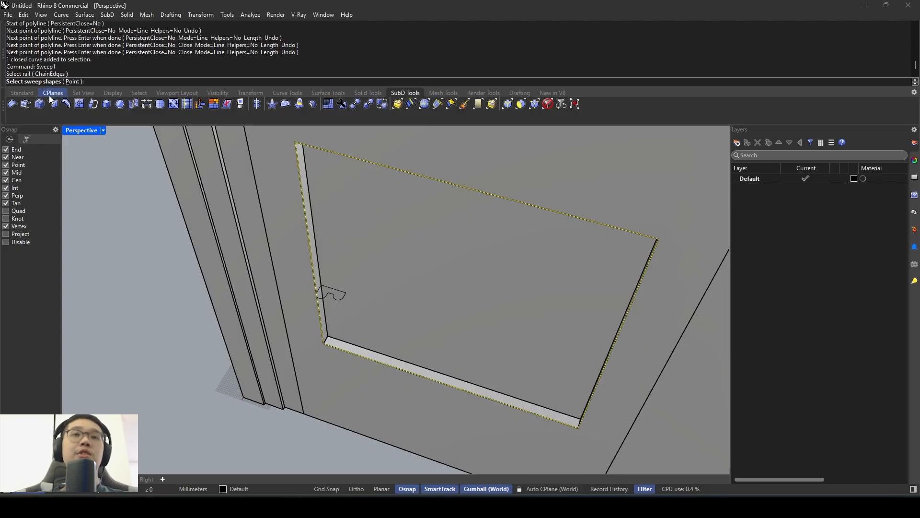
{"action": "left_click", "coordinate": [340, 294]}
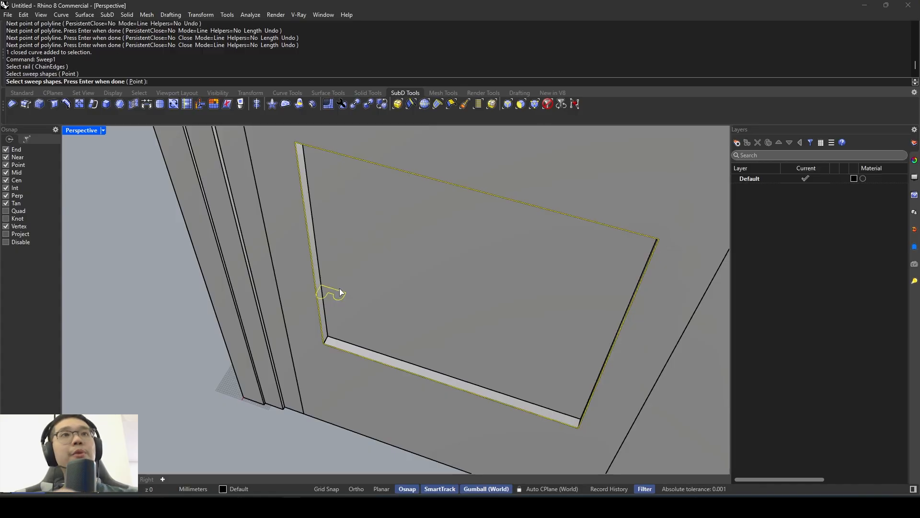
{"action": "key", "text": "Return"}
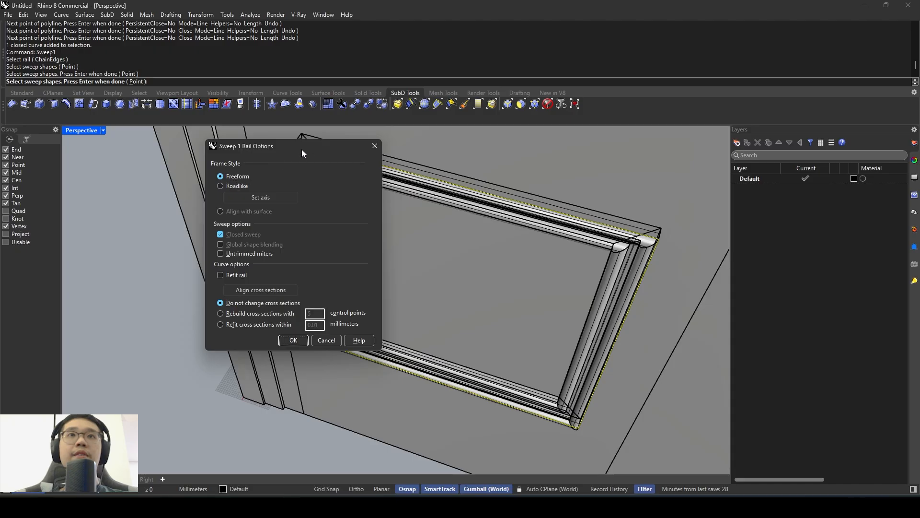
{"action": "left_click_drag", "start_coordinate": [302, 151], "coordinate": [229, 158]}
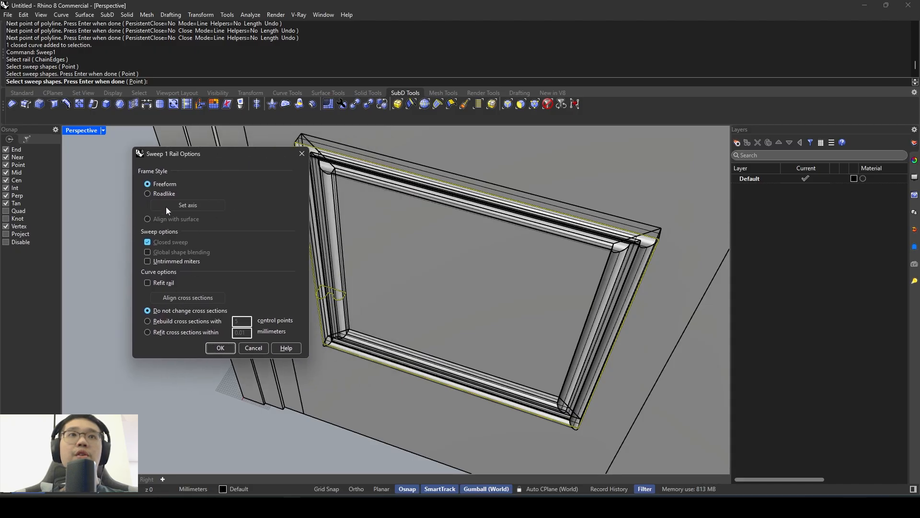
{"action": "left_click", "coordinate": [166, 185]}
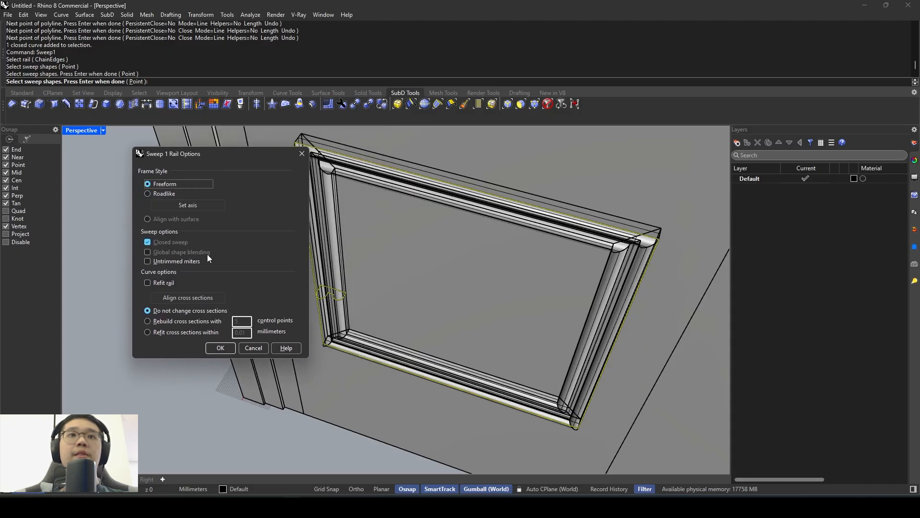
{"action": "left_click", "coordinate": [220, 348]}
- Switch to the reference photo to compare its lower panel with the swept moulding, and return to Rhino
{"action": "right_click_drag", "start_coordinate": [228, 350], "coordinate": [381, 334]}
{"action": "key", "text": "alt+Tab"}
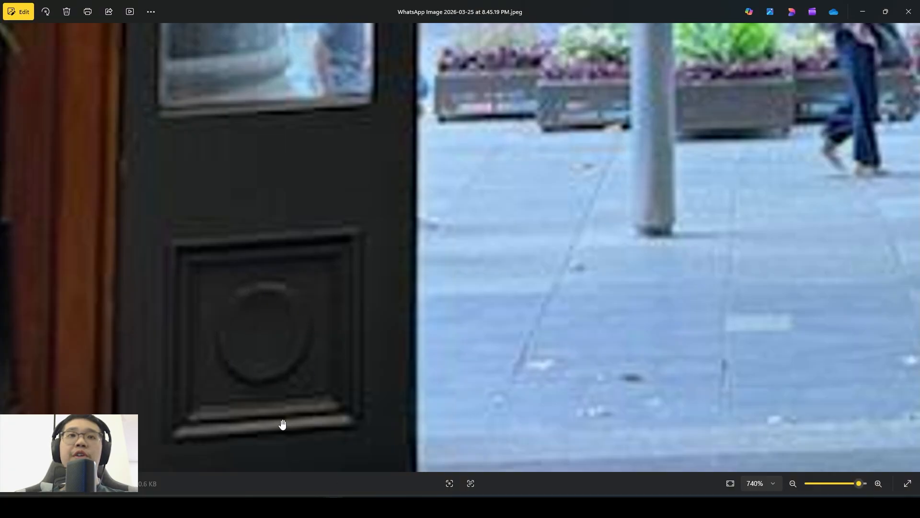
{"action": "key", "text": "alt+Tab"}
{"action": "right_click_drag", "start_coordinate": [361, 393], "coordinate": [402, 289]}
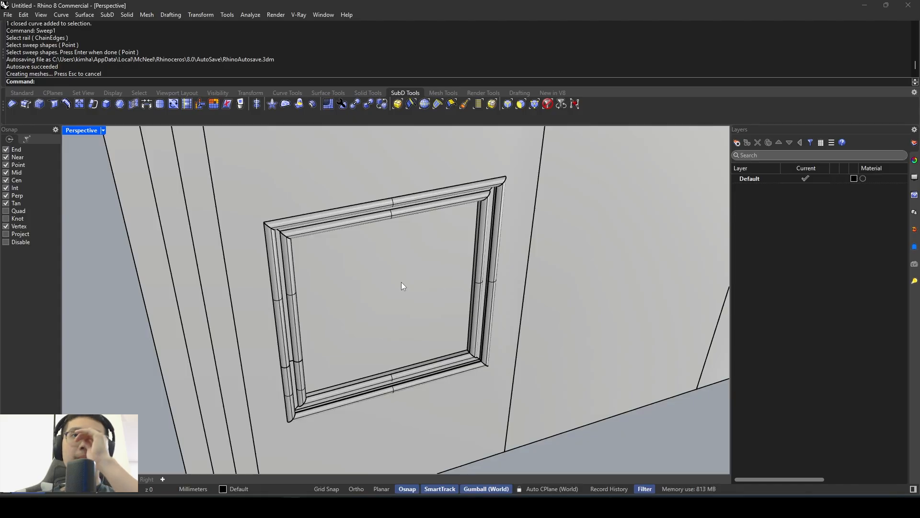
- Create a flat solid cylinder about 23 mm high at the door leaf's bottom edge, below the moulded panel
{"action": "scroll", "coordinate": [401, 281], "scroll_direction": "down", "scroll_amount": 2}
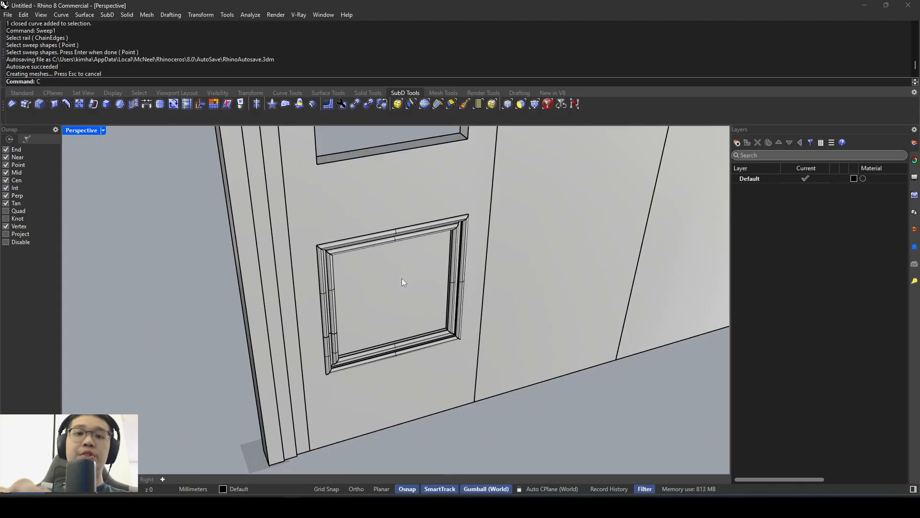
{"action": "type", "text": "cyl"}
{"action": "key", "text": "Return"}
{"action": "right_click_drag", "start_coordinate": [420, 354], "coordinate": [395, 251], "text": "shift"}
{"action": "left_click", "coordinate": [371, 324]}
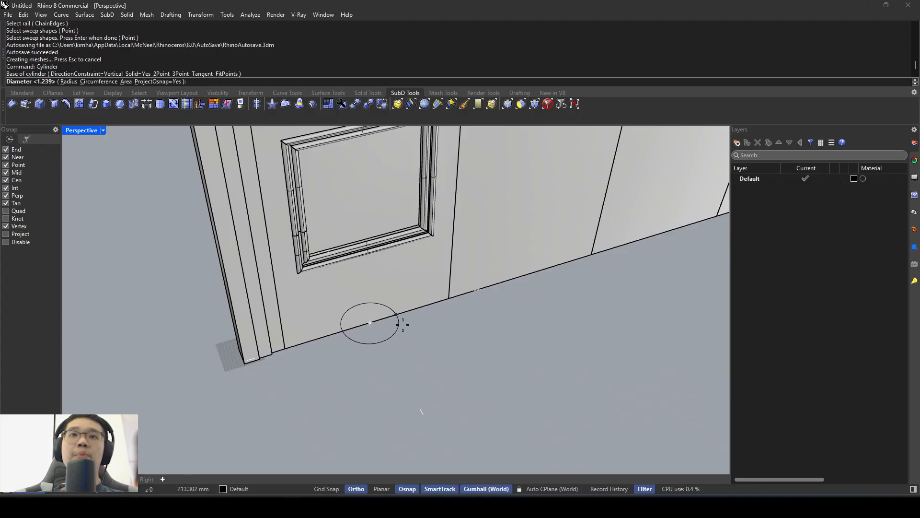
{"action": "left_click", "coordinate": [404, 323]}
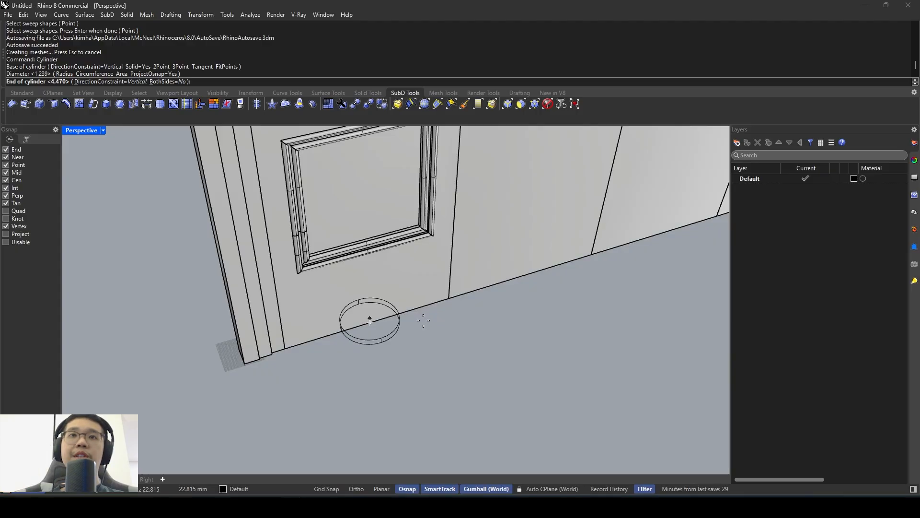
{"action": "left_click", "coordinate": [422, 320]}
- Rotate the flat cylinder upright to face out from the door leaf and raise it into the lower panel
{"action": "left_click", "coordinate": [384, 340]}
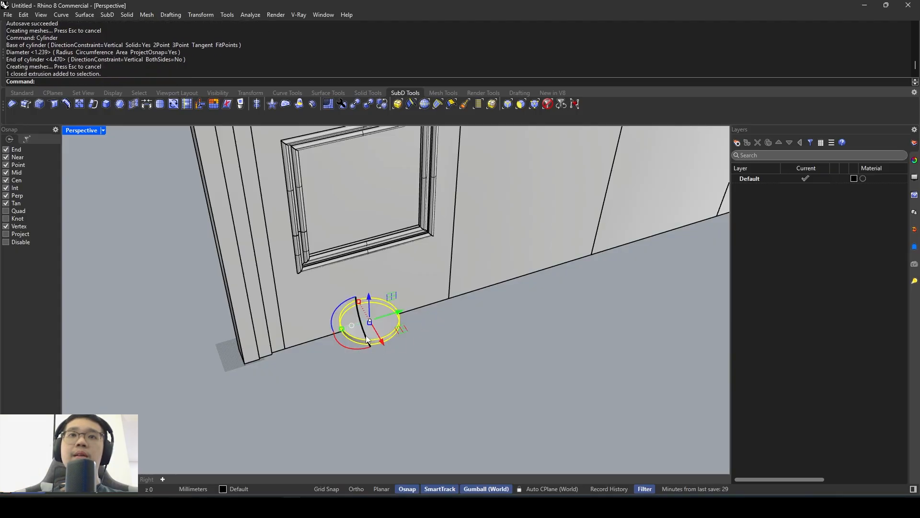
{"action": "right_click_drag", "start_coordinate": [366, 336], "coordinate": [406, 330]}
{"action": "left_click_drag", "start_coordinate": [351, 351], "coordinate": [350, 234]}
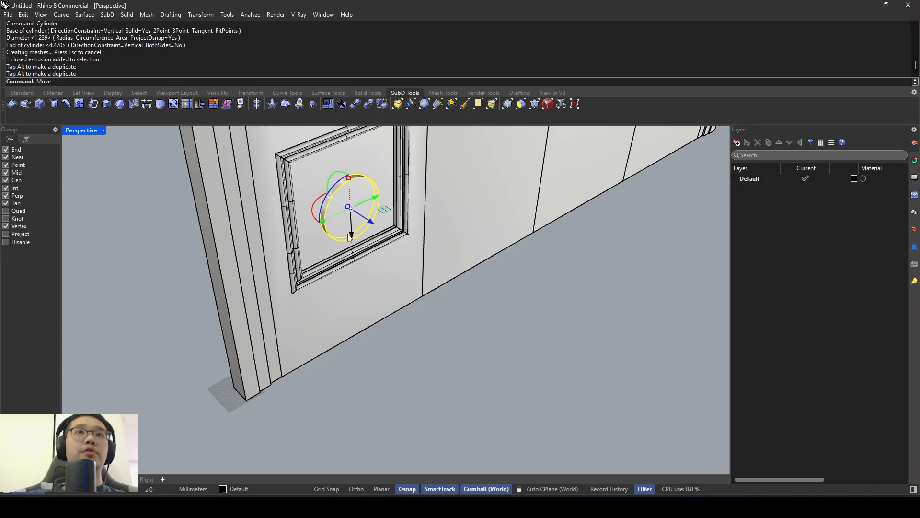
- Move the disc by a point on its rim onto the inner edge of the lower panel's moulding, aligning its depth with the panel
{"action": "key", "text": "Return"}
{"action": "scroll", "coordinate": [349, 206], "scroll_direction": "up", "scroll_amount": 3}
{"action": "left_click", "coordinate": [323, 168]}
{"action": "scroll", "coordinate": [331, 257], "scroll_direction": "up", "scroll_amount": 3}
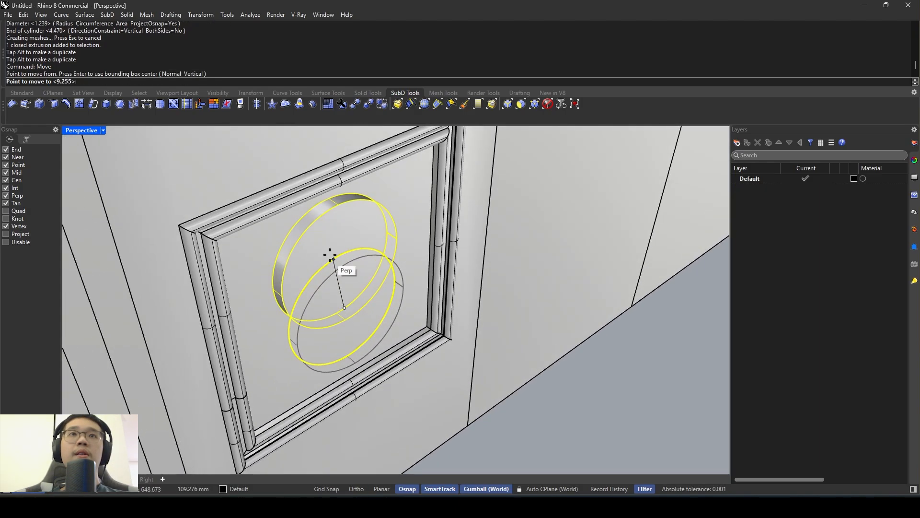
{"action": "mouse_move", "coordinate": [330, 255]}
{"action": "right_mouse_down"}
{"action": "mouse_move", "coordinate": [376, 172]}
{"action": "mouse_move", "coordinate": [395, 212]}
{"action": "mouse_move", "coordinate": [325, 246]}
{"action": "right_mouse_up"}
{"action": "scroll", "coordinate": [389, 223], "scroll_direction": "down", "scroll_amount": 5}
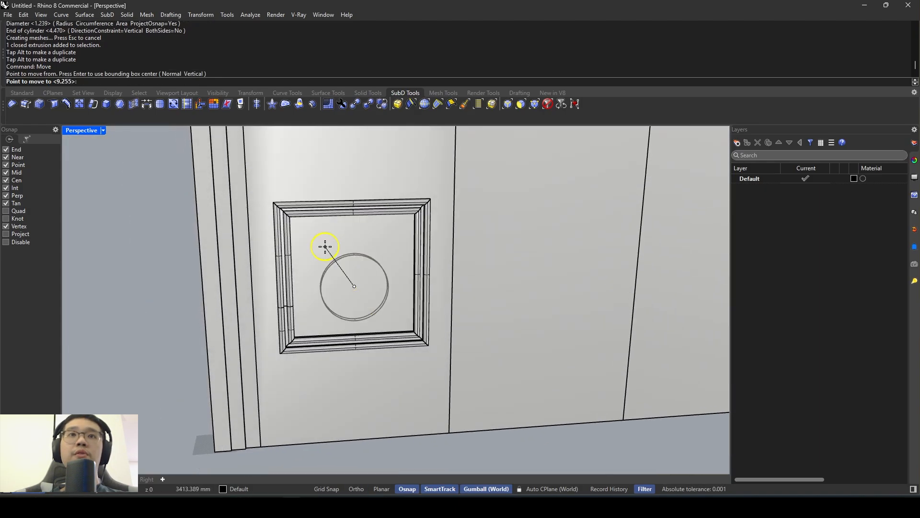
{"action": "scroll", "coordinate": [360, 316], "scroll_direction": "up", "scroll_amount": 6}
{"action": "right_click_drag", "start_coordinate": [232, 226], "coordinate": [292, 240]}
{"action": "left_click", "coordinate": [242, 192]}
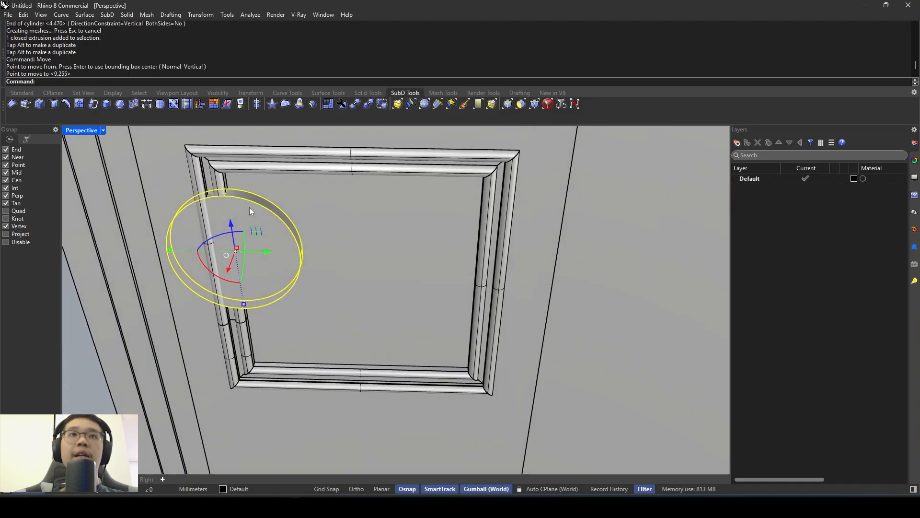
- Move the disc horizontally until it aligns with the midpoint of the panel moulding's upper inner edge
{"action": "key", "text": "space"}
{"action": "left_click", "coordinate": [227, 188]}
{"action": "key", "text": "shift"}
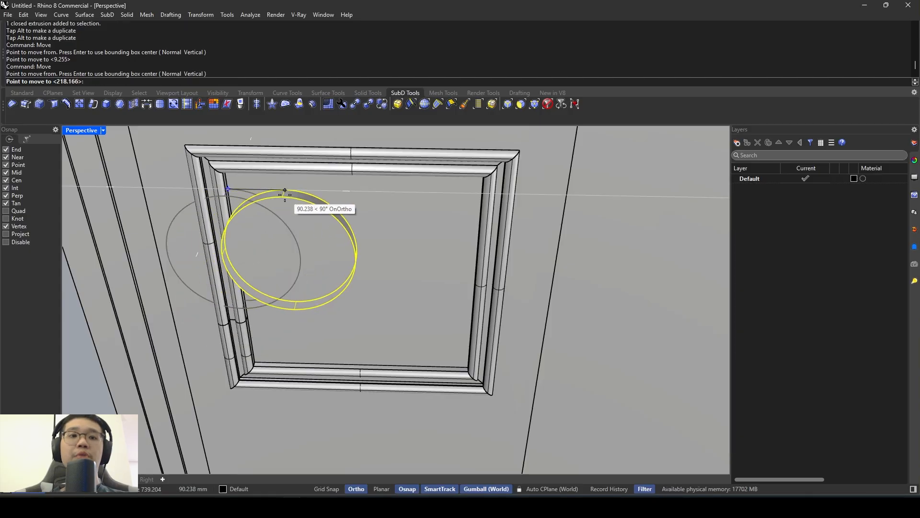
{"action": "right_click_drag", "start_coordinate": [312, 199], "coordinate": [347, 145]}
{"action": "scroll", "coordinate": [346, 178], "scroll_direction": "up", "scroll_amount": 4}
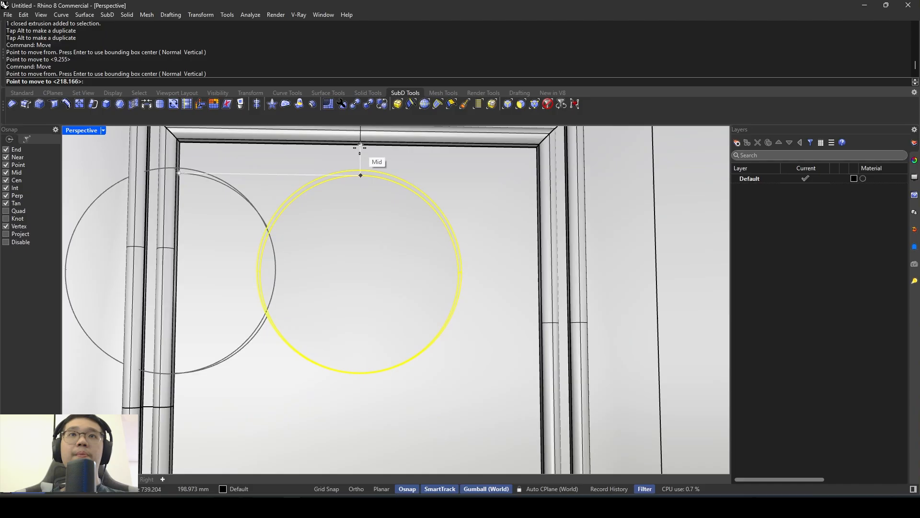
{"action": "left_click", "coordinate": [360, 144]}
- Move the disc vertically to align with the midpoint of the moulding's inner side edge, centring it in the panel
{"action": "key", "text": "Tab"}
{"action": "key", "text": "Tab"}
{"action": "key", "text": "Tab"}
{"action": "key", "text": "Tab"}
{"action": "key", "text": "Tab"}
{"action": "scroll", "coordinate": [366, 215], "scroll_direction": "down", "scroll_amount": 7}
{"action": "right_click_drag", "start_coordinate": [372, 216], "coordinate": [341, 233]}
{"action": "scroll", "coordinate": [368, 247], "scroll_direction": "up", "scroll_amount": 6}
{"action": "key", "text": "space"}
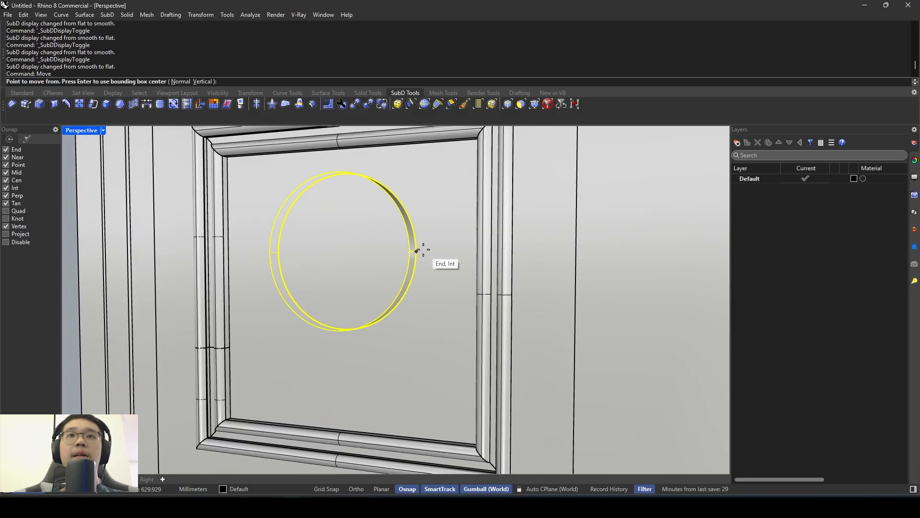
{"action": "left_click", "coordinate": [418, 252]}
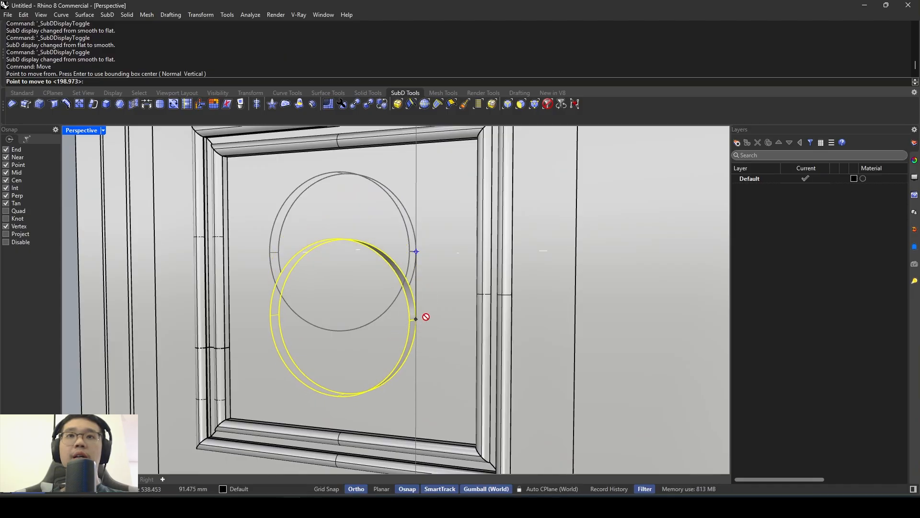
{"action": "key", "text": "F8"}
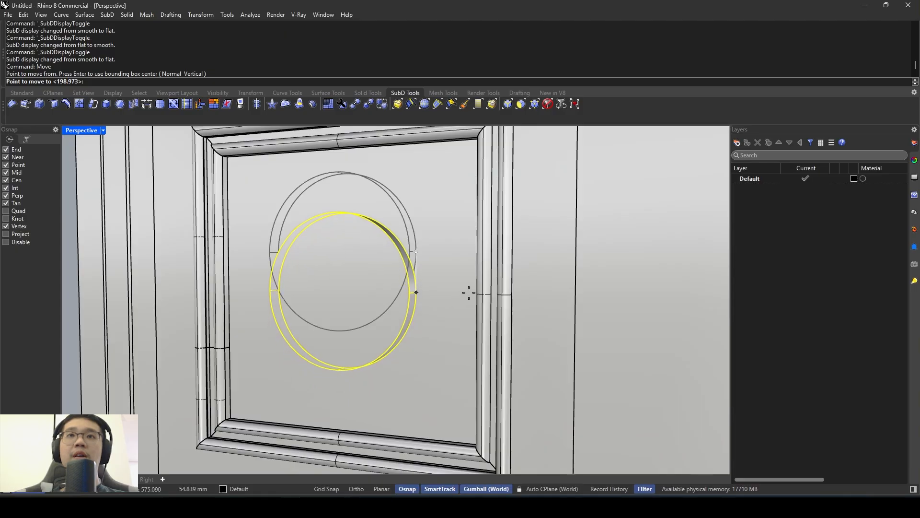
{"action": "right_click_drag", "start_coordinate": [481, 296], "coordinate": [519, 307]}
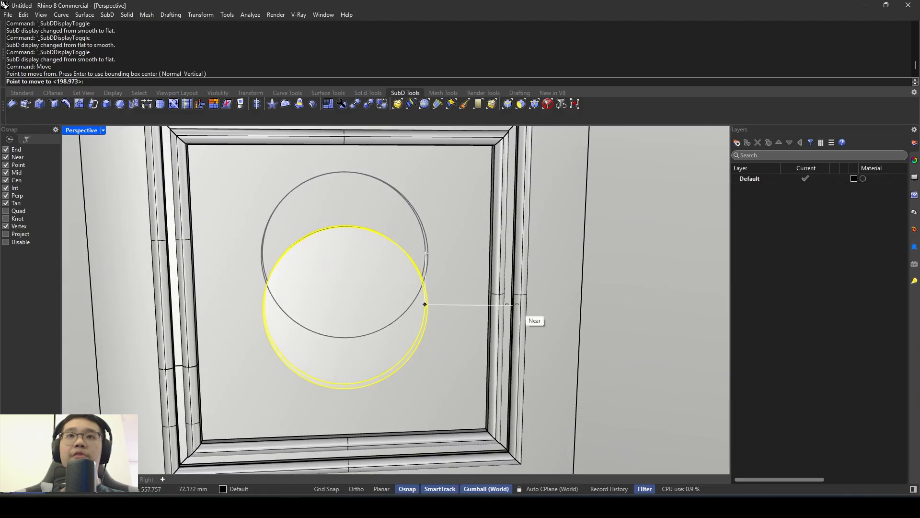
{"action": "left_click", "coordinate": [481, 293]}
{"action": "scroll", "coordinate": [365, 259], "scroll_direction": "down", "scroll_amount": 9}
{"action": "right_click_drag", "start_coordinate": [365, 258], "coordinate": [456, 291]}
{"action": "scroll", "coordinate": [370, 267], "scroll_direction": "up", "scroll_amount": 6}
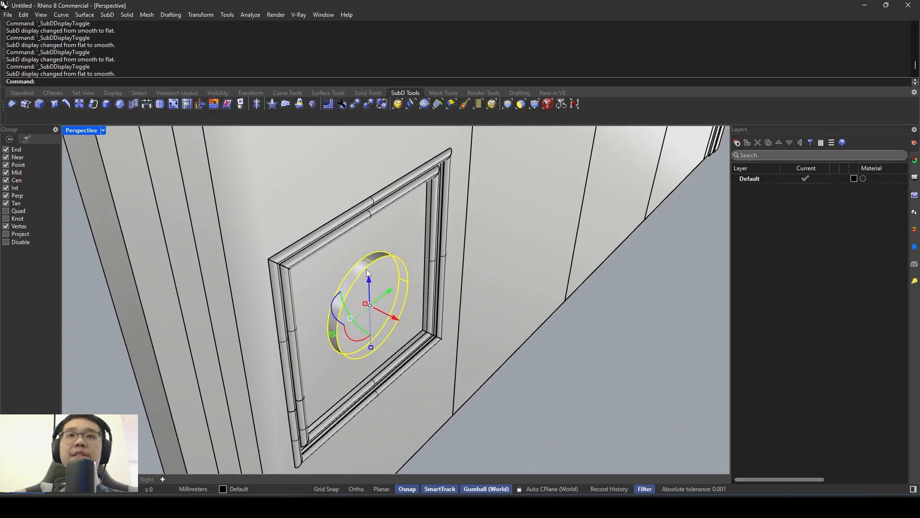
{"action": "right_click_drag", "start_coordinate": [366, 269], "coordinate": [341, 276]}
{"action": "key", "text": "Escape"}
- Compare the centred disc with the round detail of the lower panel in the reference photo, and return to Rhino
{"action": "scroll", "coordinate": [327, 211], "scroll_direction": "down", "scroll_amount": 2}
{"action": "key", "text": "alt+Tab"}
{"action": "key", "text": "alt+Tab"}
{"action": "scroll", "coordinate": [324, 274], "scroll_direction": "down", "scroll_amount": 2}
{"action": "scroll", "coordinate": [324, 273], "scroll_direction": "up", "scroll_amount": 2}
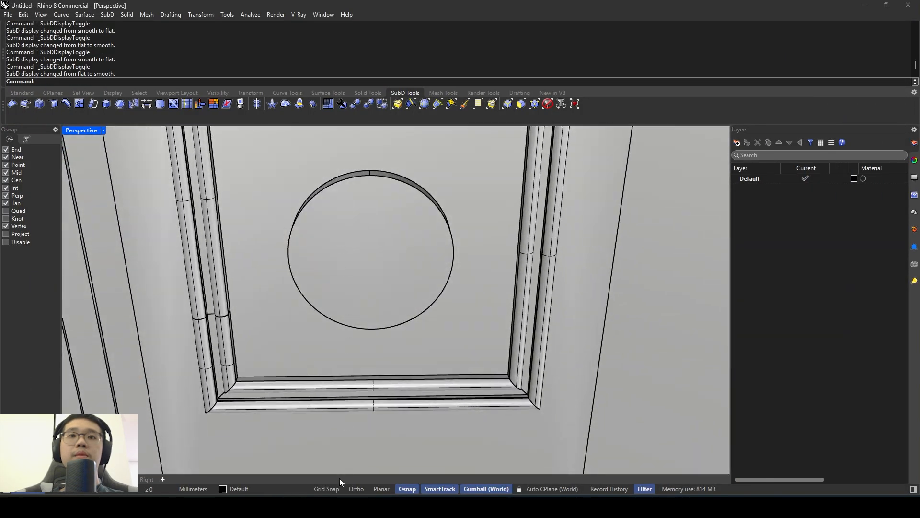
{"action": "key", "text": "alt+Tab"}
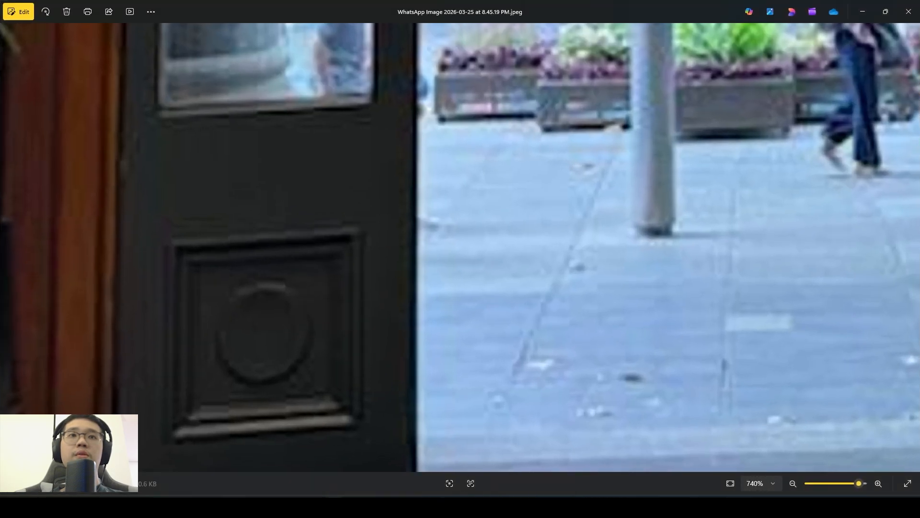
{"action": "key", "text": "alt+Tab"}
{"action": "key", "text": "alt+Tab"}
{"action": "key", "text": "alt+Tab"}
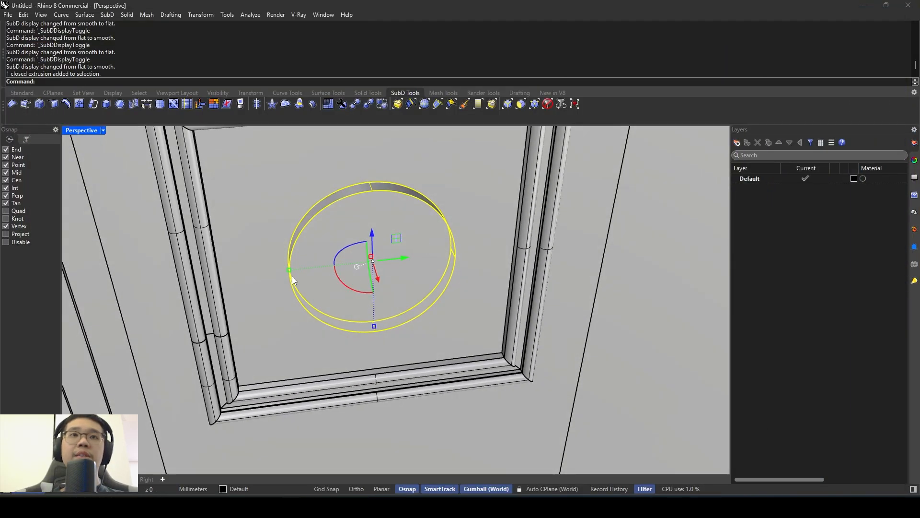
- Create a slightly smaller concentric copy of the disc with a 3D scale and shift it outward, away from the panel
{"action": "left_click_drag", "start_coordinate": [289, 271], "coordinate": [297, 272]}
{"action": "key", "text": "ctrl+z"}
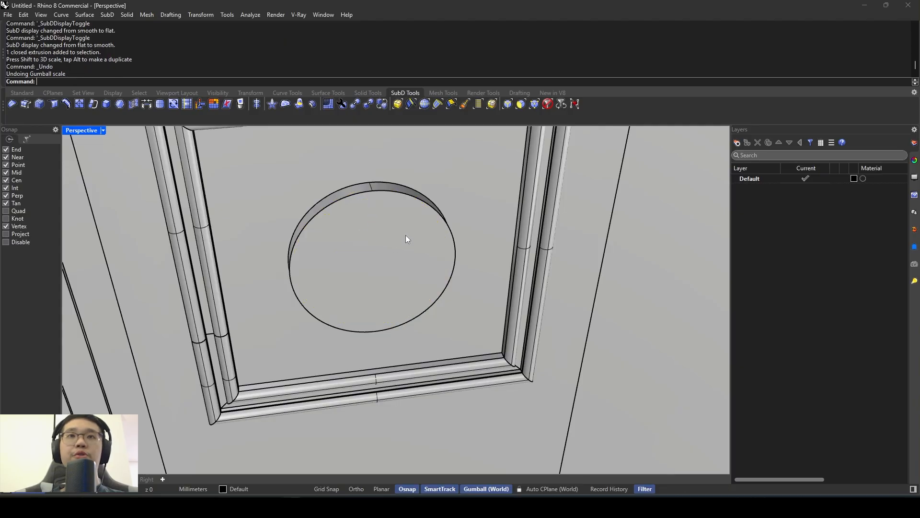
{"action": "left_click", "coordinate": [378, 234]}
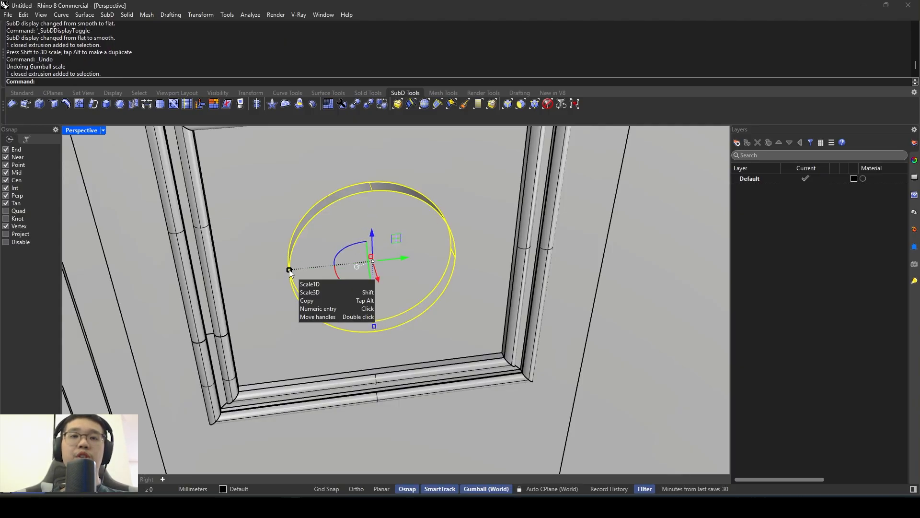
{"action": "left_click_drag", "start_coordinate": [290, 270], "coordinate": [302, 275], "text": "shift"}
{"action": "right_click_drag", "start_coordinate": [351, 270], "coordinate": [368, 258]}
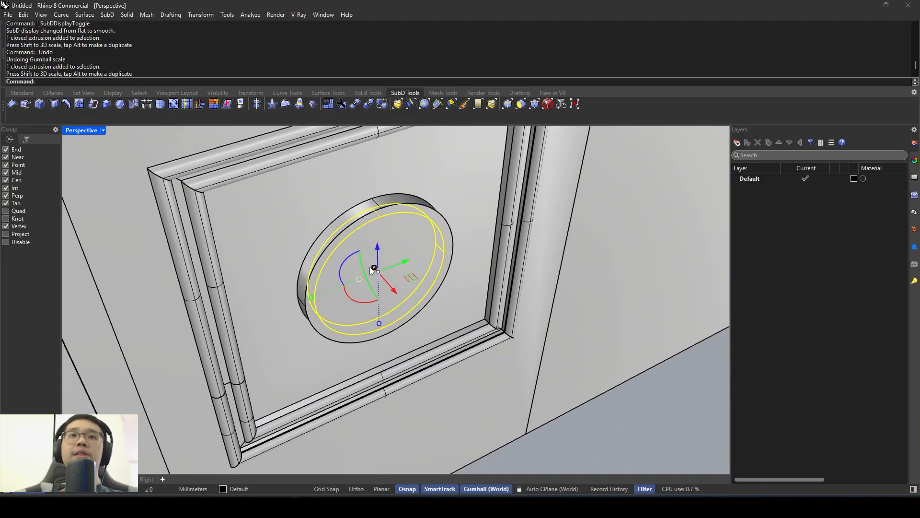
{"action": "left_click_drag", "start_coordinate": [396, 295], "coordinate": [401, 300]}
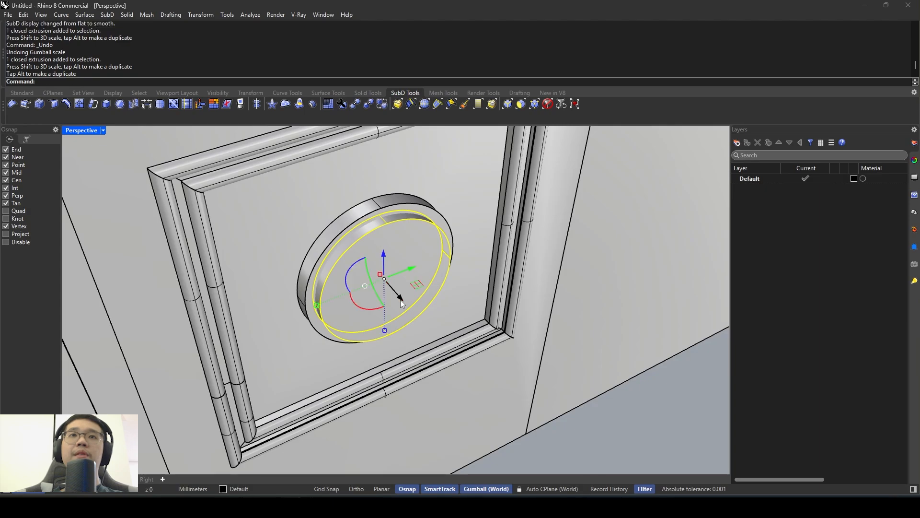
{"action": "key", "text": "Escape"}
- Subtract the smaller disc from the larger one with BooleanDifference to form a raised rim around a recessed face
{"action": "right_click_drag", "start_coordinate": [481, 274], "coordinate": [370, 250]}
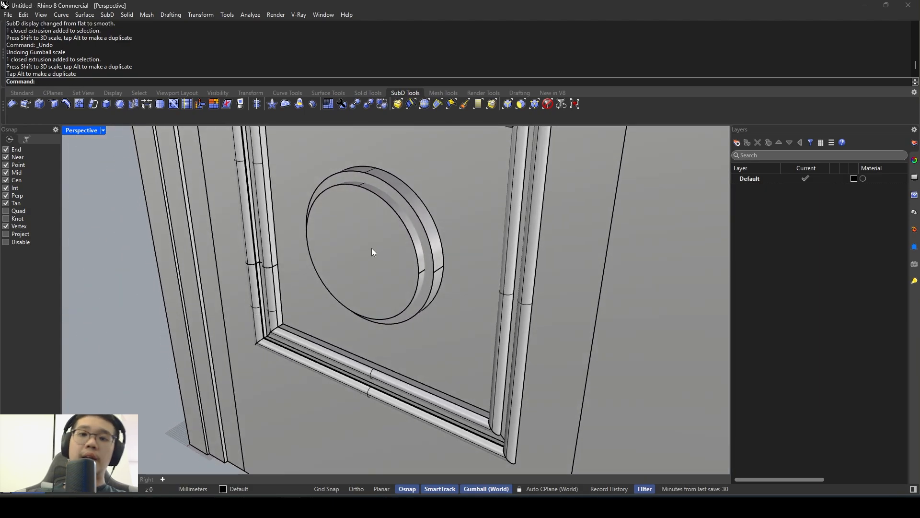
{"action": "type", "text": "BooleanDifference"}
{"action": "key", "text": "Return"}
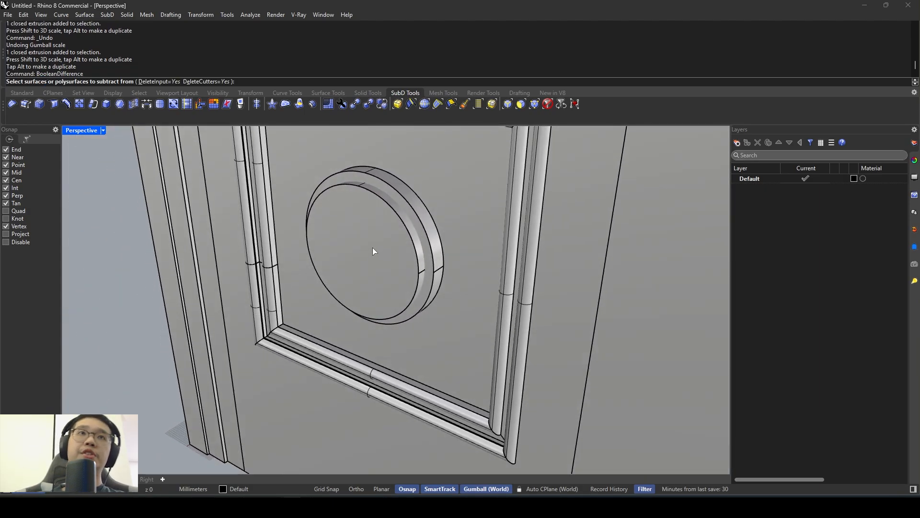
{"action": "scroll", "coordinate": [393, 200], "scroll_direction": "up", "scroll_amount": 2}
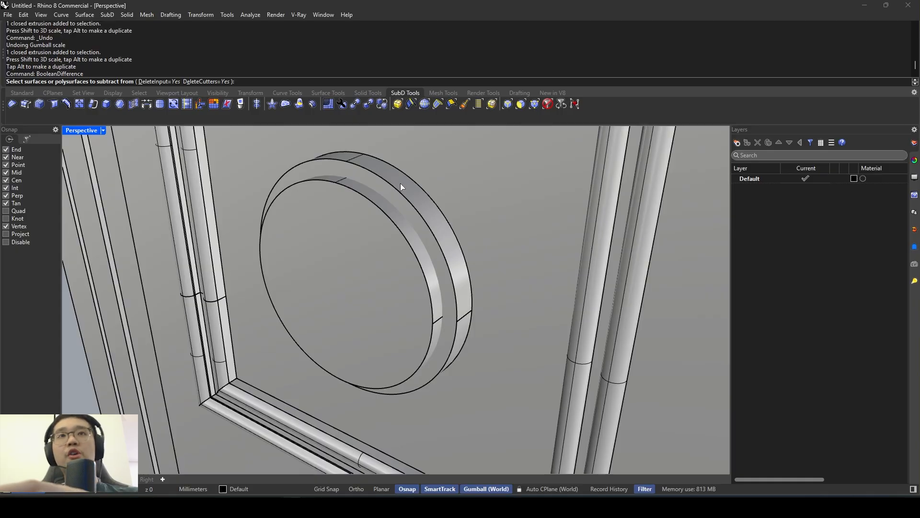
{"action": "left_click", "coordinate": [400, 183]}
{"action": "key", "text": "Return"}
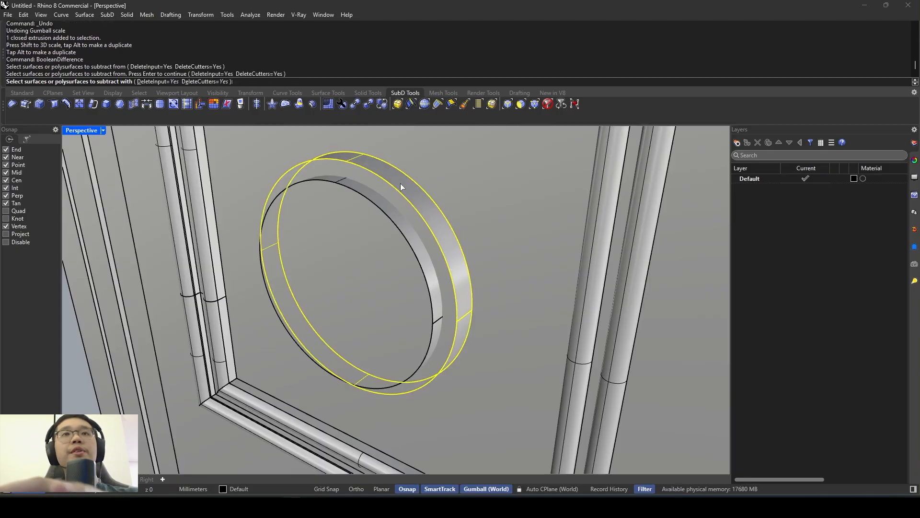
{"action": "left_click", "coordinate": [335, 214]}
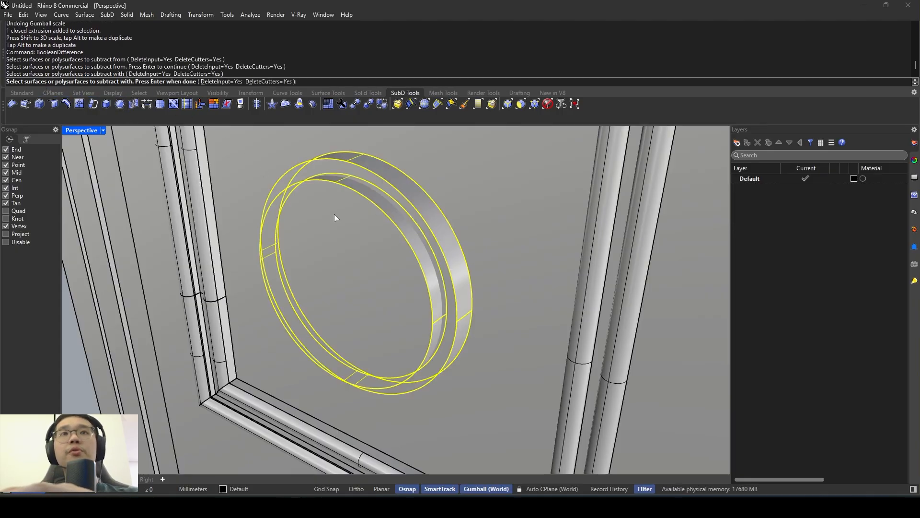
{"action": "key", "text": "Return"}
{"action": "scroll", "coordinate": [338, 211], "scroll_direction": "down", "scroll_amount": 4}
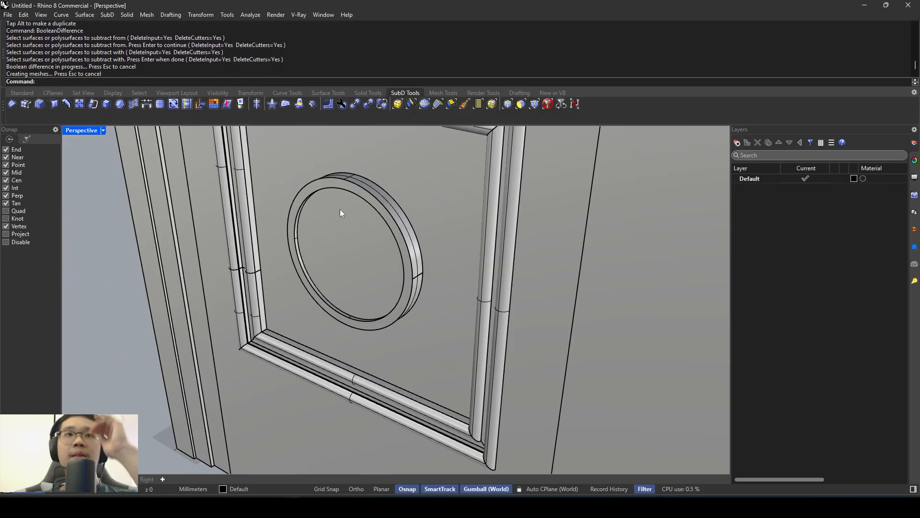
- Review the whole door and compare the first leaf's window and lower panel with the reference photo, returning to Rhino
{"action": "right_click_drag", "start_coordinate": [341, 209], "coordinate": [321, 411]}
{"action": "scroll", "coordinate": [438, 245], "scroll_direction": "down", "scroll_amount": 5}
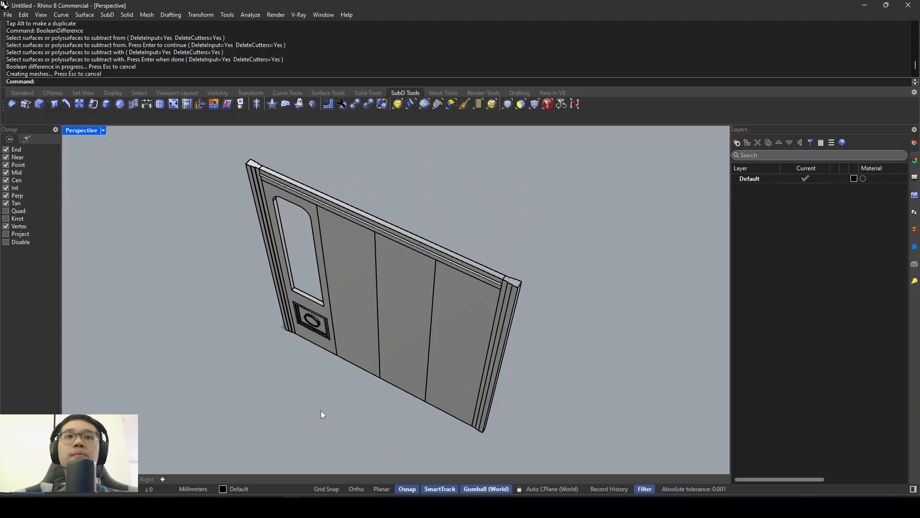
{"action": "key", "text": "alt+Tab"}
{"action": "scroll", "coordinate": [329, 338], "scroll_direction": "down", "scroll_amount": 5}
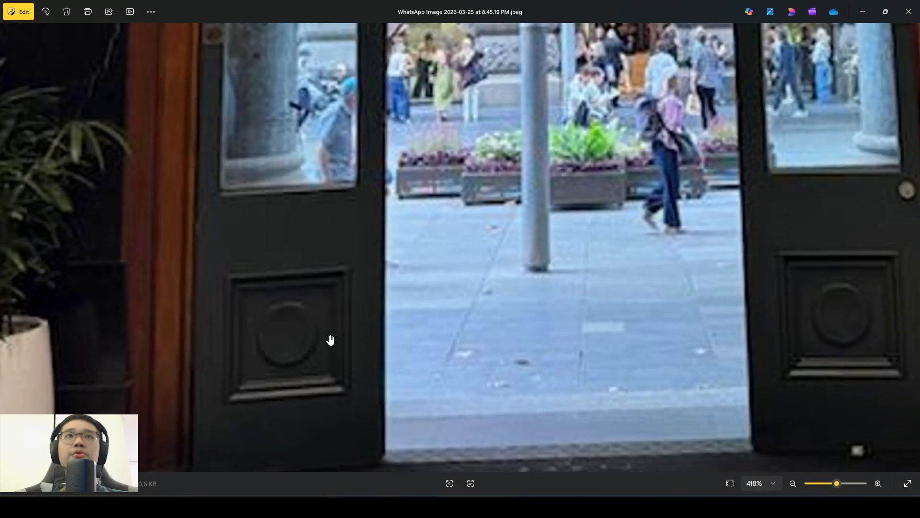
{"action": "key", "text": "alt+Tab"}
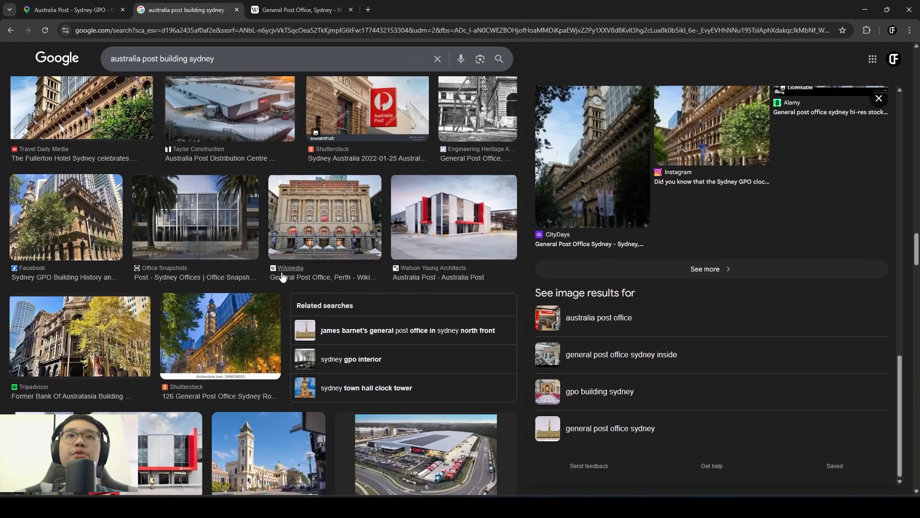
{"action": "scroll", "coordinate": [283, 275], "scroll_direction": "up", "scroll_amount": 2}
{"action": "key", "text": "alt+Tab"}
{"action": "scroll", "coordinate": [294, 303], "scroll_direction": "up", "scroll_amount": 7}
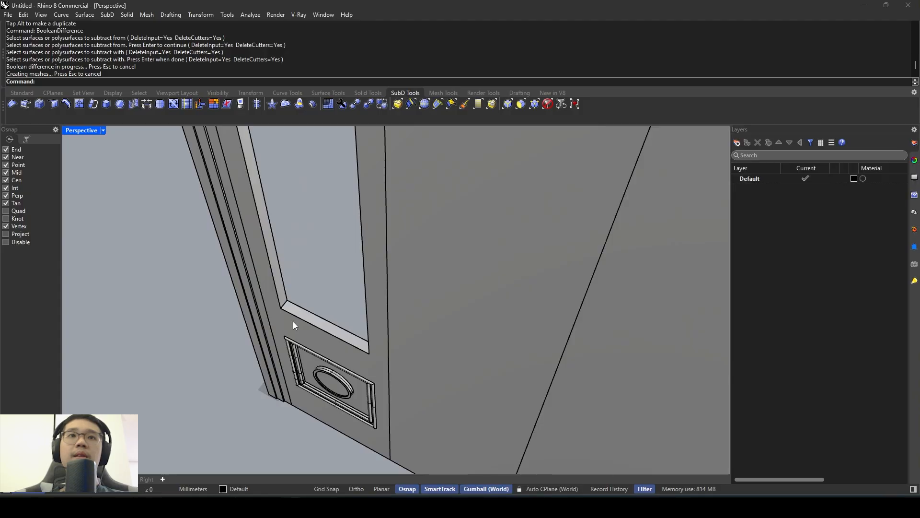
- Duplicate the front edges around the arched window opening of the first door leaf with DupEdge
{"action": "left_click", "coordinate": [293, 322]}
{"action": "left_click", "coordinate": [309, 269]}
{"action": "right_click_drag", "start_coordinate": [309, 268], "coordinate": [379, 249]}
{"action": "scroll", "coordinate": [370, 258], "scroll_direction": "down", "scroll_amount": 5}
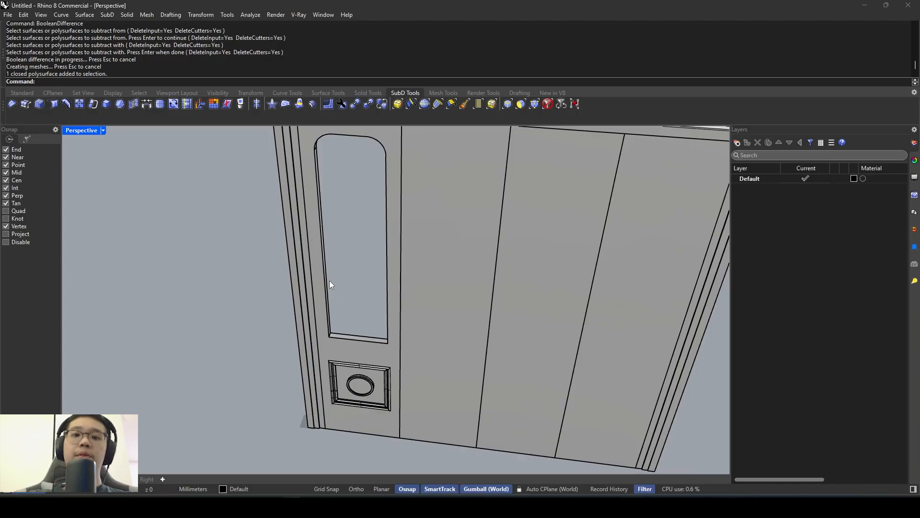
{"action": "type", "text": "Du"}
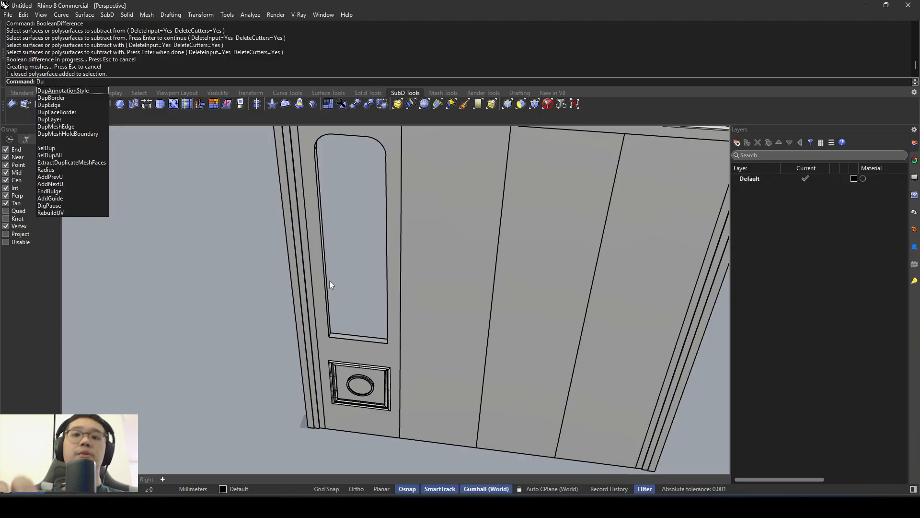
{"action": "type", "text": "pEdge"}
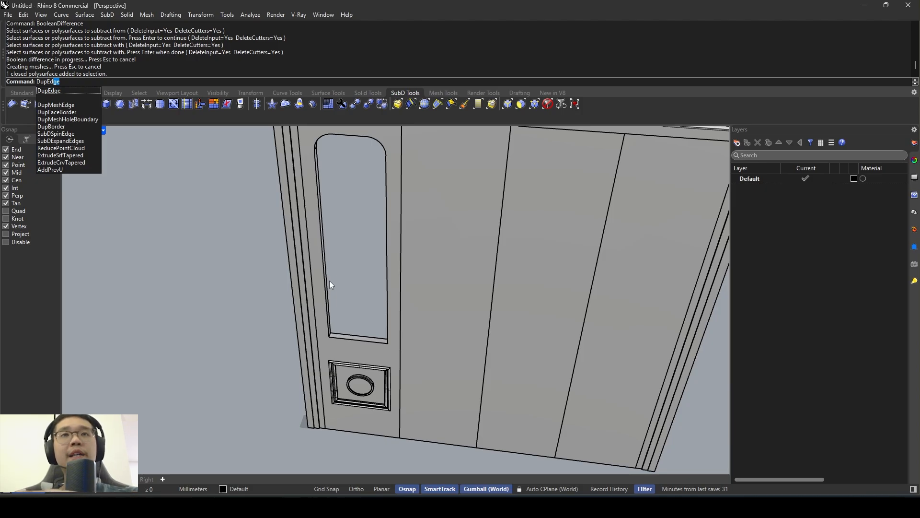
{"action": "key", "text": "Return"}
{"action": "scroll", "coordinate": [320, 142], "scroll_direction": "up", "scroll_amount": 2}
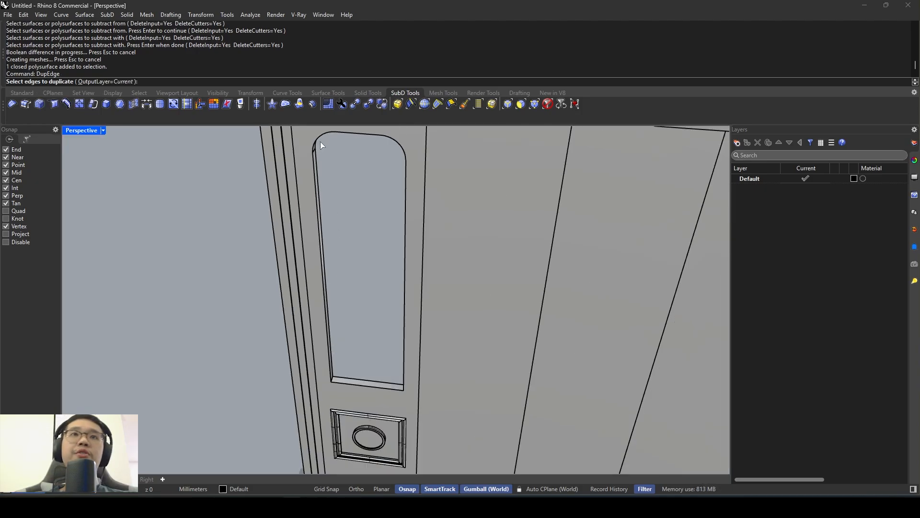
{"action": "scroll", "coordinate": [320, 142], "scroll_direction": "up", "scroll_amount": 2}
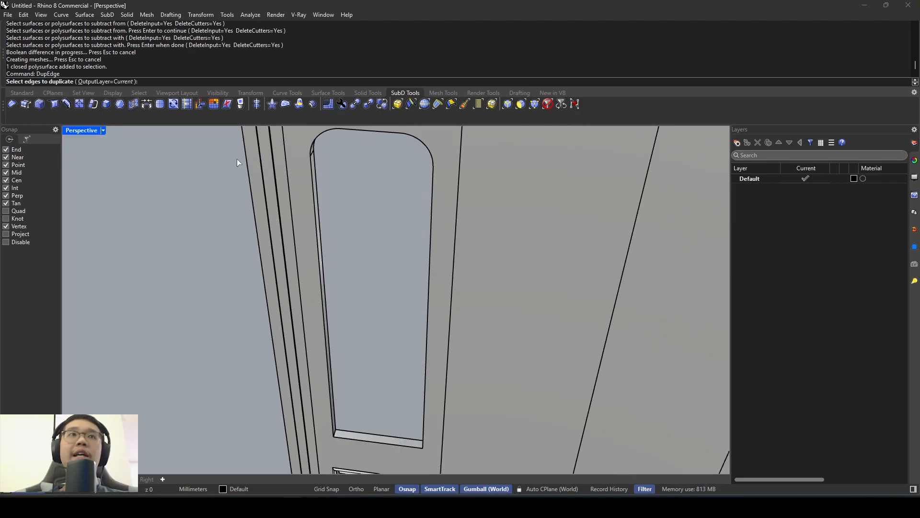
{"action": "left_click", "coordinate": [314, 188]}
{"action": "left_click", "coordinate": [317, 145]}
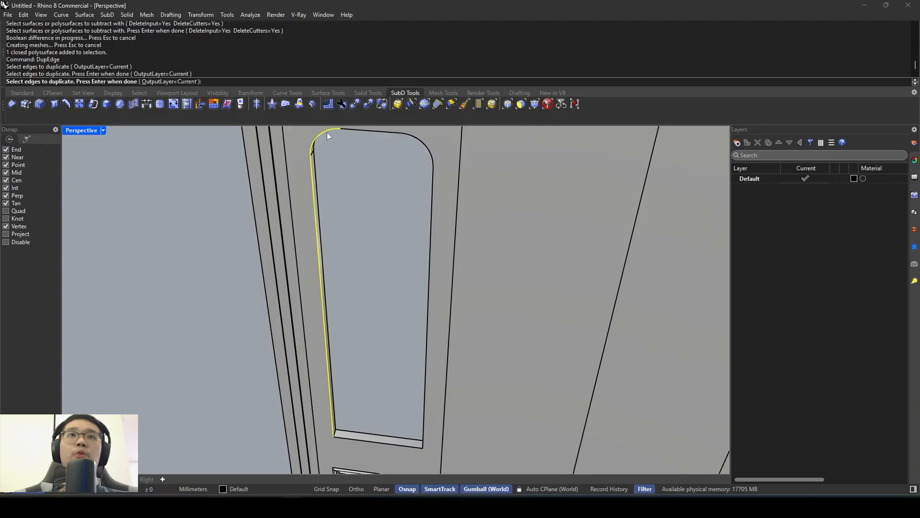
{"action": "left_click", "coordinate": [372, 130]}
{"action": "left_click", "coordinate": [410, 140]}
{"action": "left_click", "coordinate": [433, 178]}
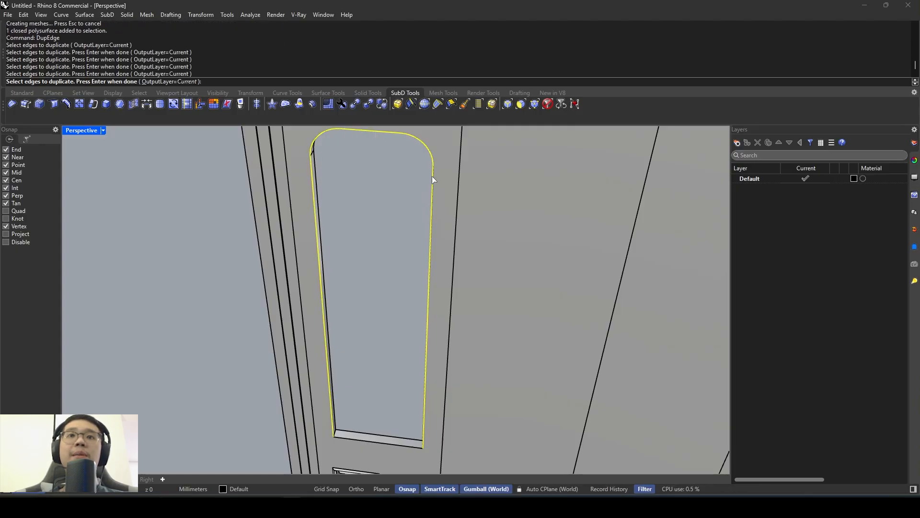
{"action": "left_click", "coordinate": [433, 178]}
{"action": "left_click", "coordinate": [415, 442]}
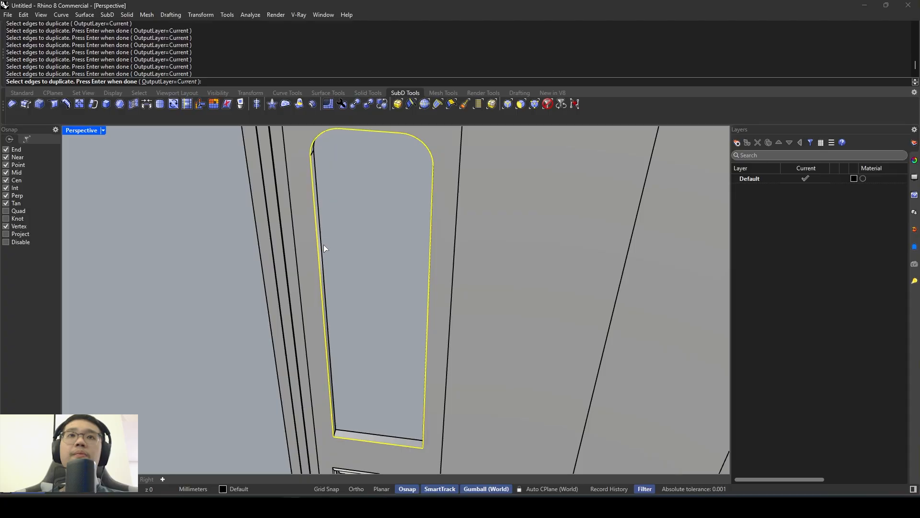
{"action": "right_click_drag", "start_coordinate": [323, 245], "coordinate": [344, 327]}
{"action": "scroll", "coordinate": [342, 326], "scroll_direction": "up", "scroll_amount": 3}
{"action": "scroll", "coordinate": [334, 318], "scroll_direction": "down", "scroll_amount": 5}
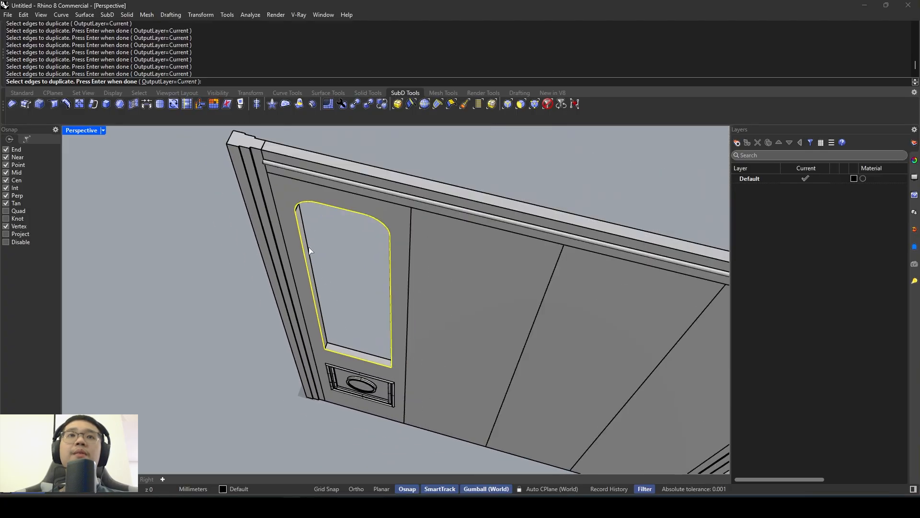
{"action": "right_click_drag", "start_coordinate": [308, 249], "coordinate": [298, 162]}
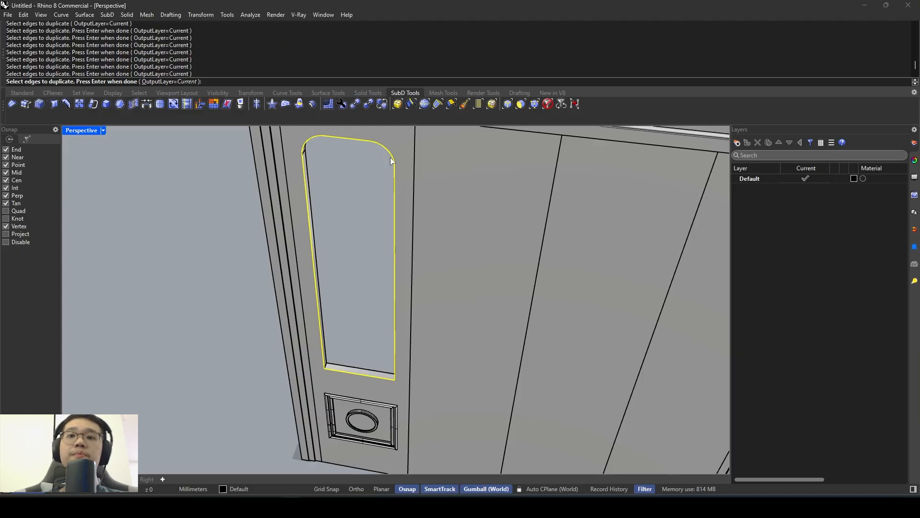
{"action": "key", "text": "Return"}
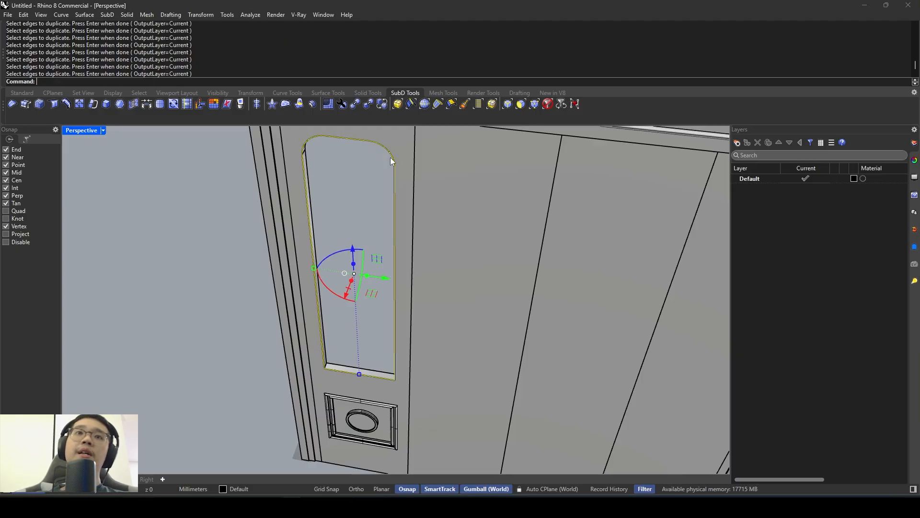
- Move the duplicated window edges outward, clear of the door, and join them into one closed outline
{"action": "right_click_drag", "start_coordinate": [391, 157], "coordinate": [330, 316]}
{"action": "mouse_move", "coordinate": [329, 317]}
{"action": "left_mouse_down"}
{"action": "mouse_move", "coordinate": [341, 298]}
{"action": "mouse_move", "coordinate": [313, 323]}
{"action": "mouse_move", "coordinate": [330, 309]}
{"action": "mouse_move", "coordinate": [319, 318]}
{"action": "left_mouse_up"}
{"action": "left_click_drag", "start_coordinate": [274, 360], "coordinate": [263, 365]}
{"action": "type", "text": "join"}
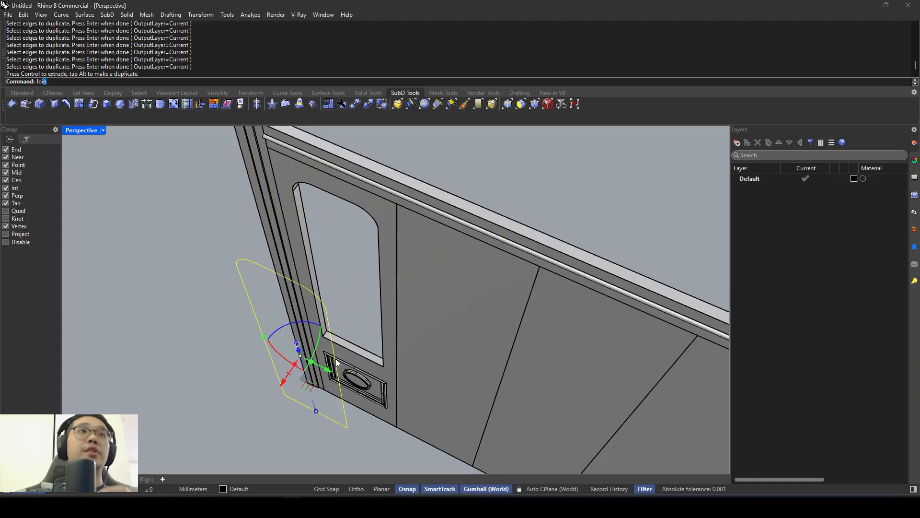
{"action": "key", "text": "Return"}
- Fill the closed window outline with a planar surface using PlanarSrf and delete the outline curve
{"action": "right_click_drag", "start_coordinate": [286, 307], "coordinate": [207, 192]}
{"action": "scroll", "coordinate": [285, 217], "scroll_direction": "down", "scroll_amount": 5}
{"action": "right_click_drag", "start_coordinate": [284, 216], "coordinate": [328, 217]}
{"action": "type", "text": "Pl"}
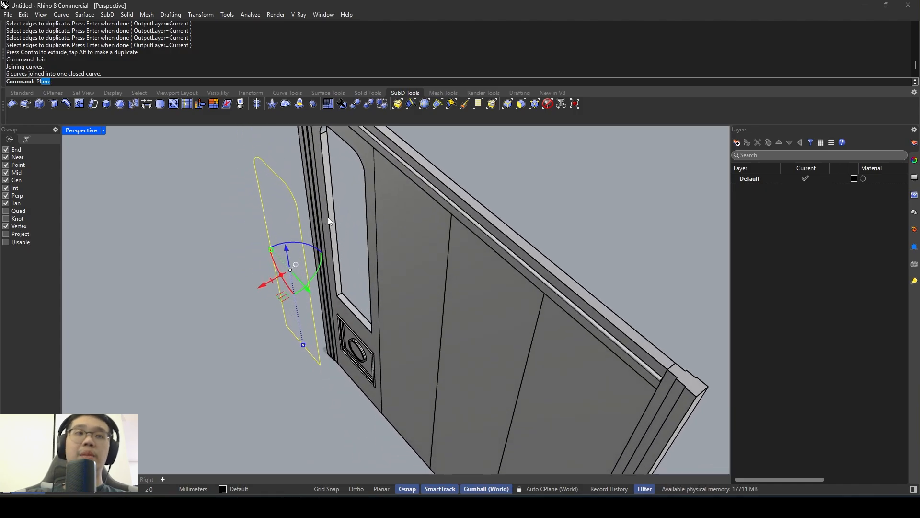
{"action": "type", "text": "anar"}
{"action": "key", "text": "Return"}
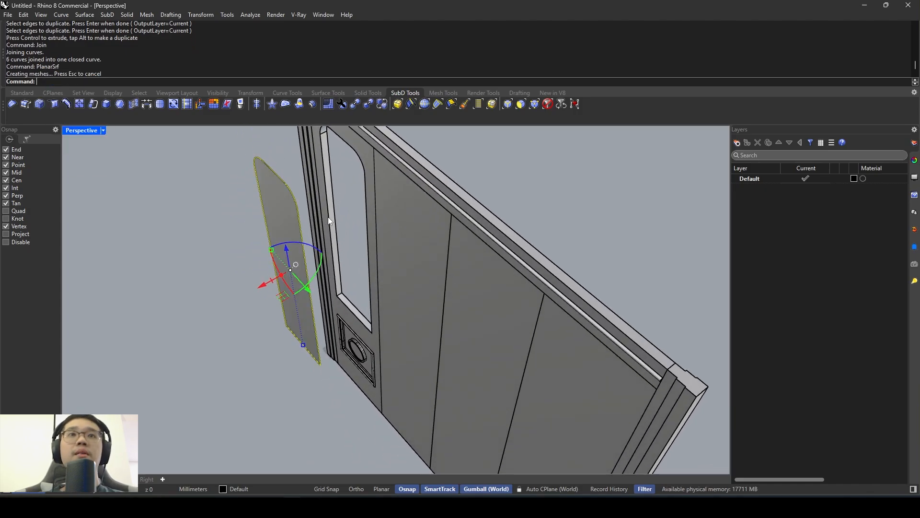
{"action": "right_click_drag", "start_coordinate": [328, 217], "coordinate": [329, 269]}
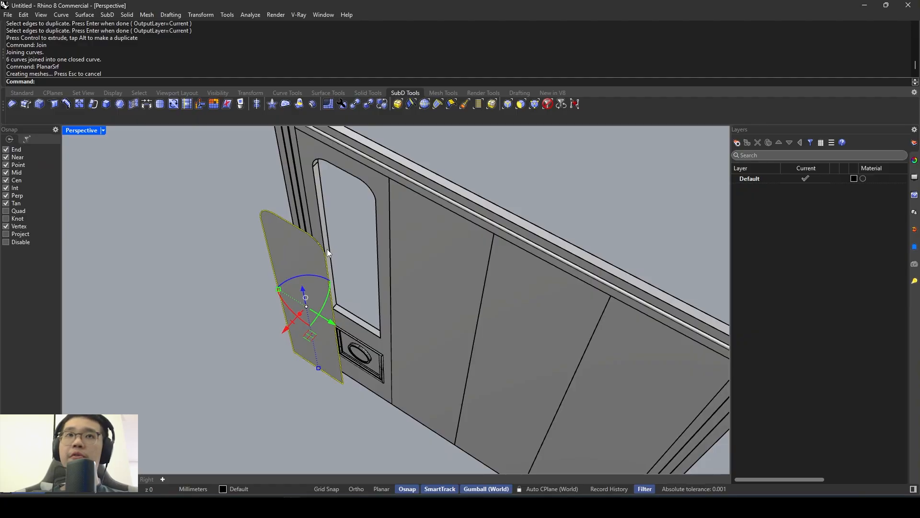
{"action": "key", "text": "Delete"}
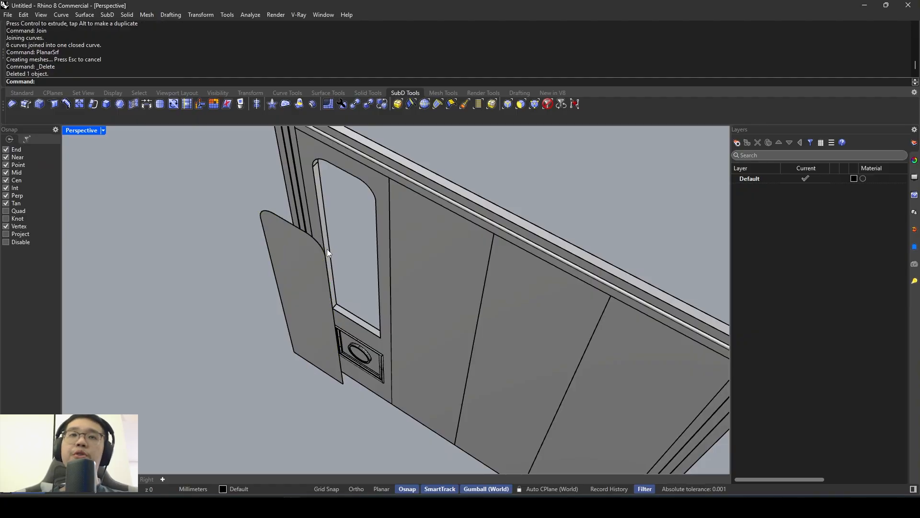
- Try to move the window surface freehand along its perpendicular axis, and undo the move
{"action": "left_click", "coordinate": [285, 299]}
{"action": "right_click_drag", "start_coordinate": [282, 299], "coordinate": [273, 318]}
{"action": "left_click_drag", "start_coordinate": [272, 318], "coordinate": [331, 291]}
{"action": "key", "text": "ctrl+z"}
- Align the window surface with SetPt in world X only to the midpoint of the window opening's depth
{"action": "right_click_drag", "start_coordinate": [294, 294], "coordinate": [294, 297]}
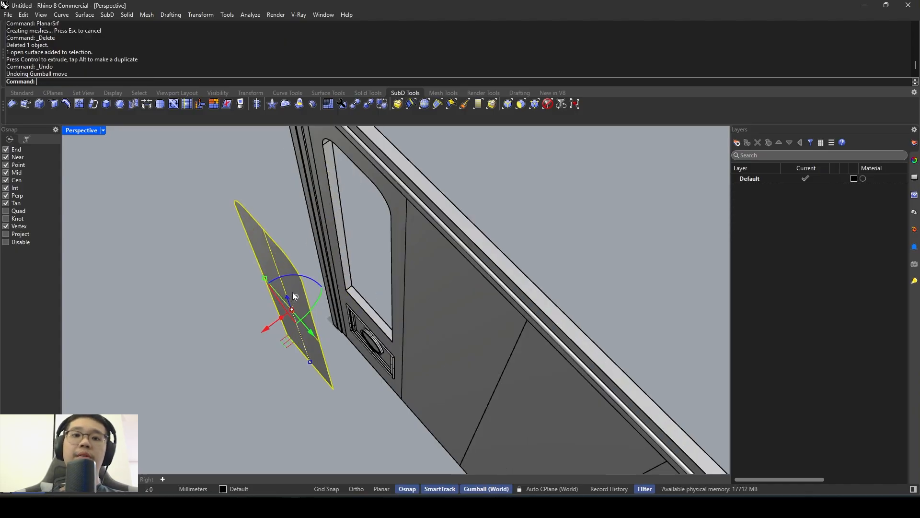
{"action": "type", "text": "SetPt"}
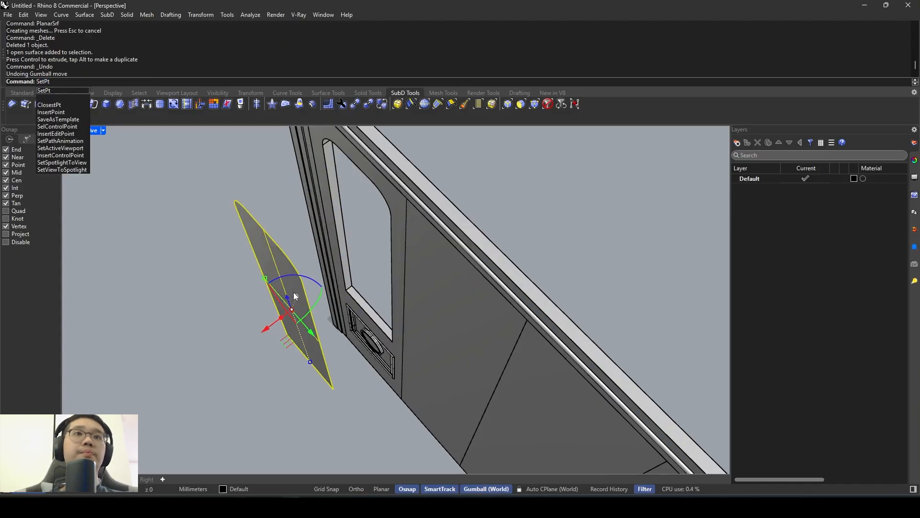
{"action": "key", "text": "Return"}
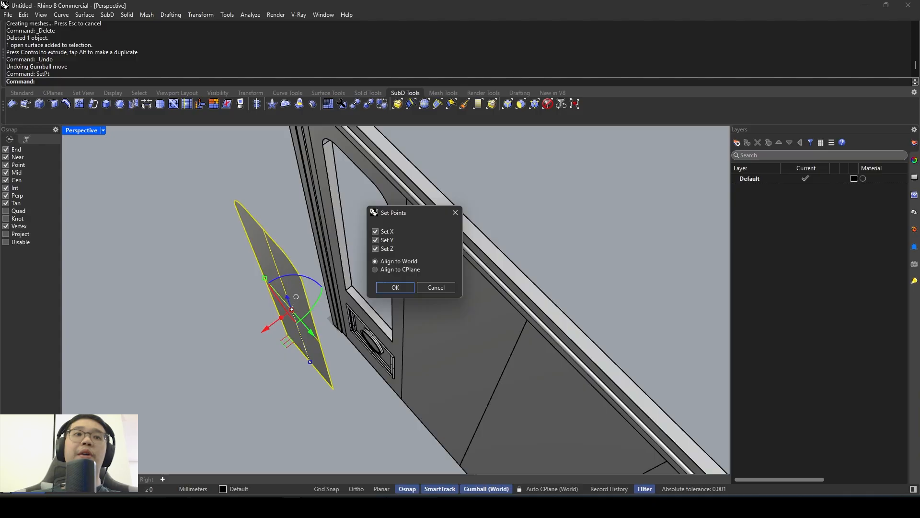
{"action": "left_click", "coordinate": [376, 240]}
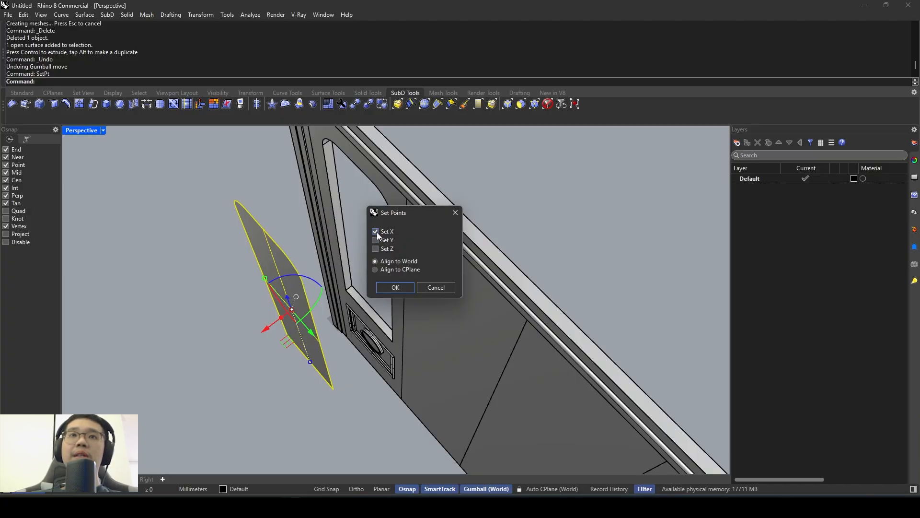
{"action": "left_click", "coordinate": [393, 287]}
{"action": "scroll", "coordinate": [364, 283], "scroll_direction": "up", "scroll_amount": 5}
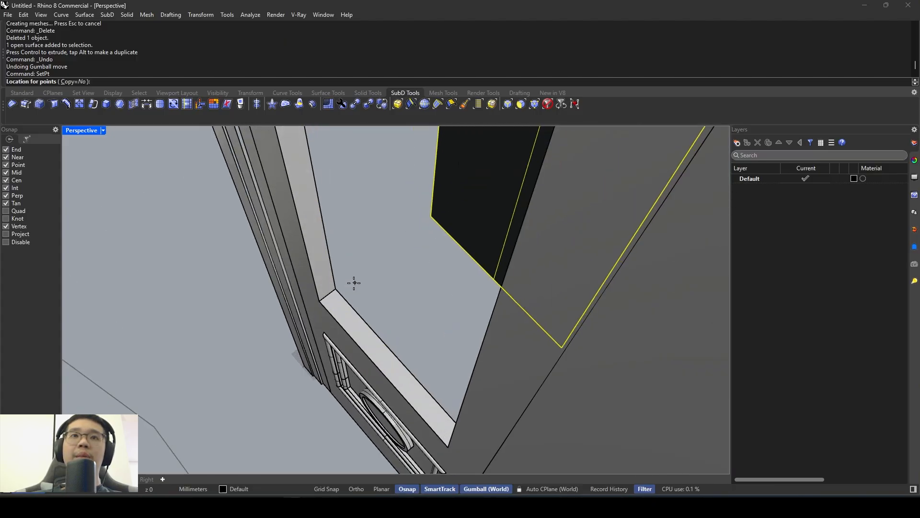
{"action": "scroll", "coordinate": [354, 283], "scroll_direction": "up", "scroll_amount": 5}
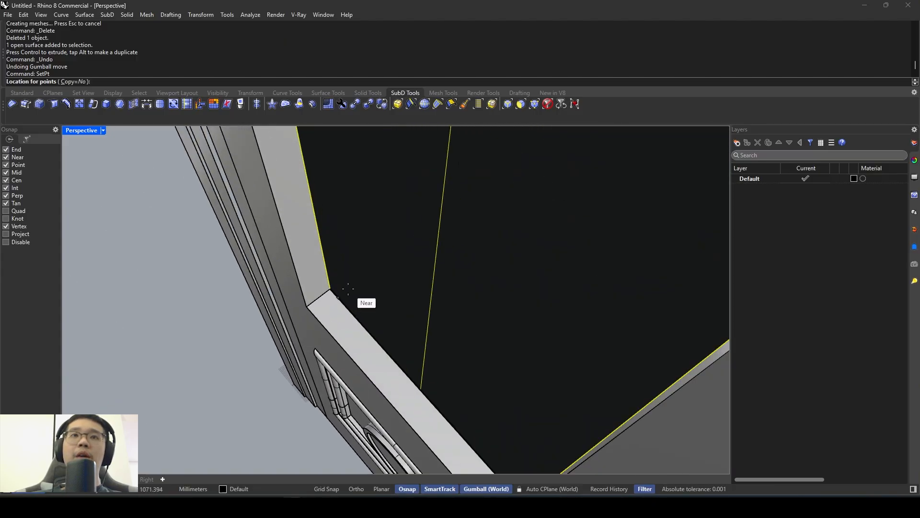
{"action": "left_click", "coordinate": [319, 296]}
{"action": "scroll", "coordinate": [329, 295], "scroll_direction": "down", "scroll_amount": 10}
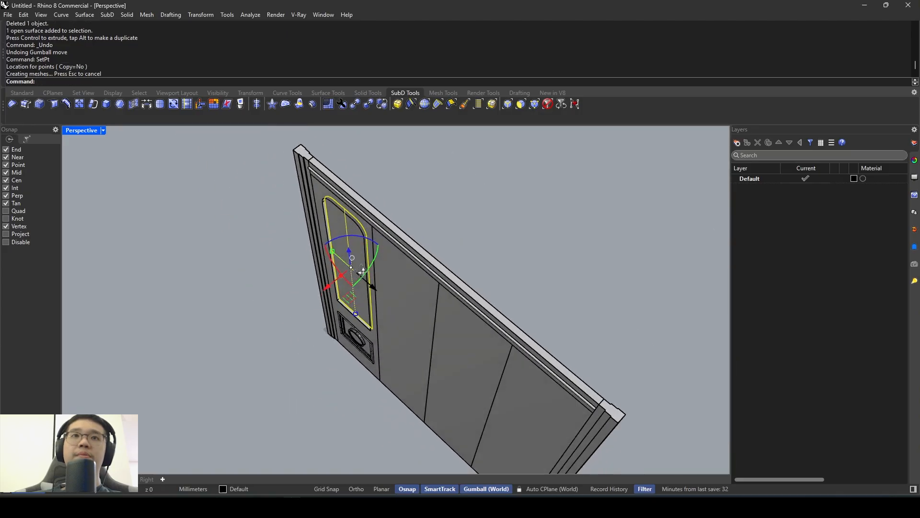
{"action": "scroll", "coordinate": [355, 266], "scroll_direction": "up", "scroll_amount": 6}
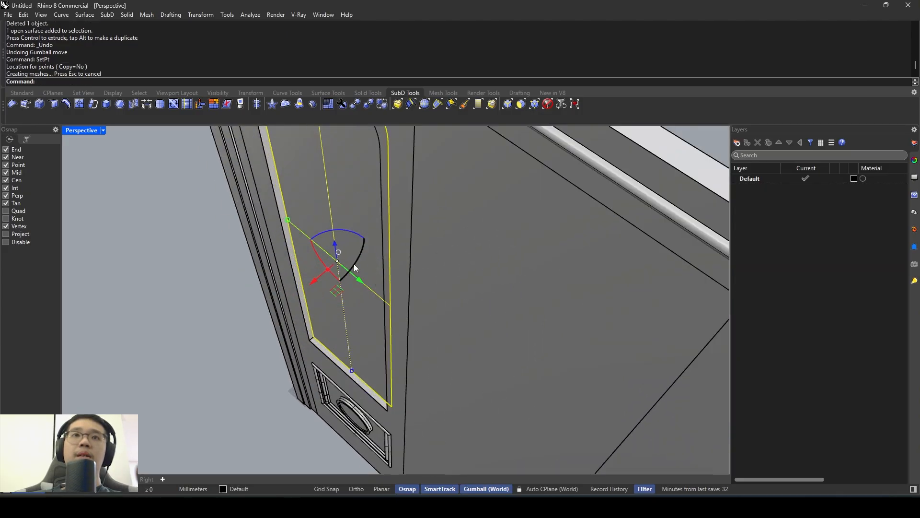
- Thicken the window surface into a solid glass pane with OffsetSrf, using a distance of 5 mm on both sides
{"action": "type", "text": "Offset"}
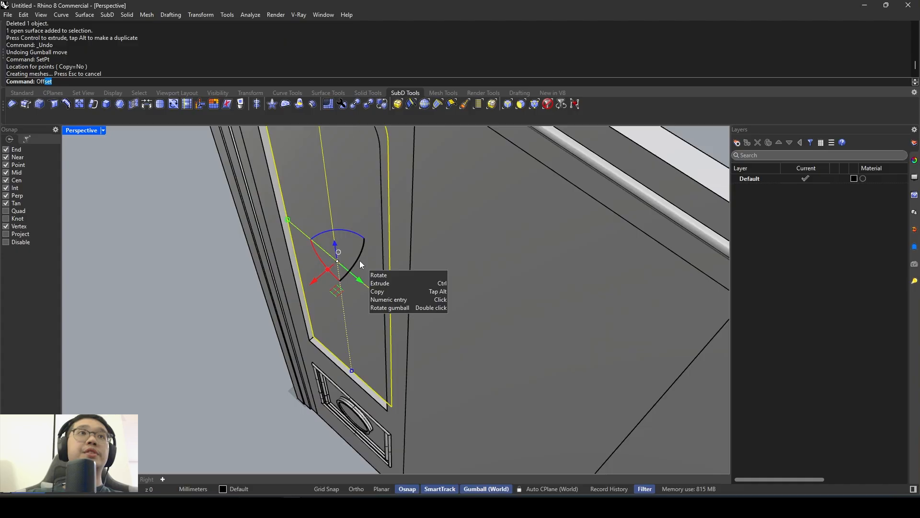
{"action": "left_click", "coordinate": [62, 126]}
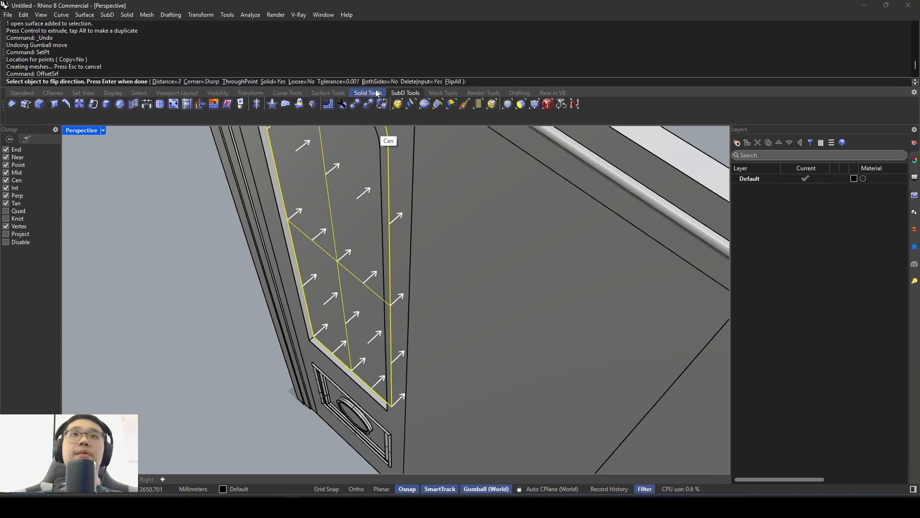
{"action": "right_click_drag", "start_coordinate": [330, 194], "coordinate": [345, 232]}
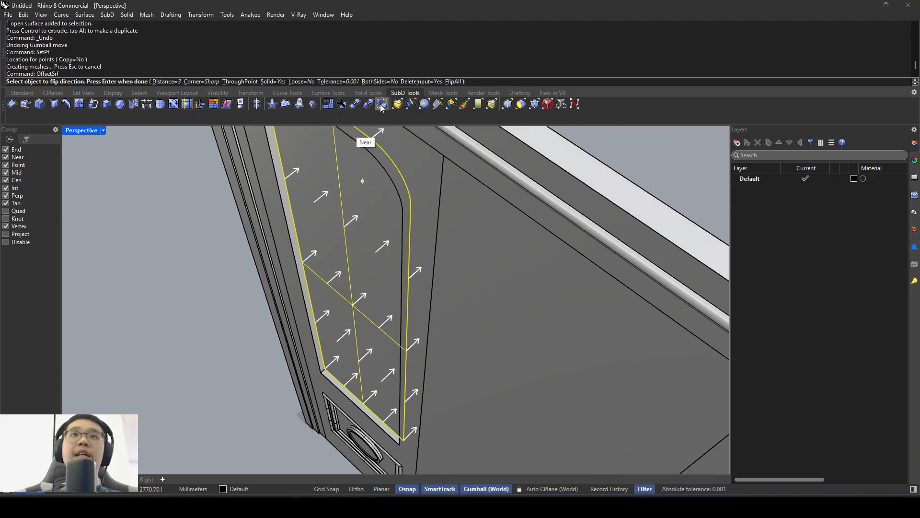
{"action": "left_click", "coordinate": [384, 85]}
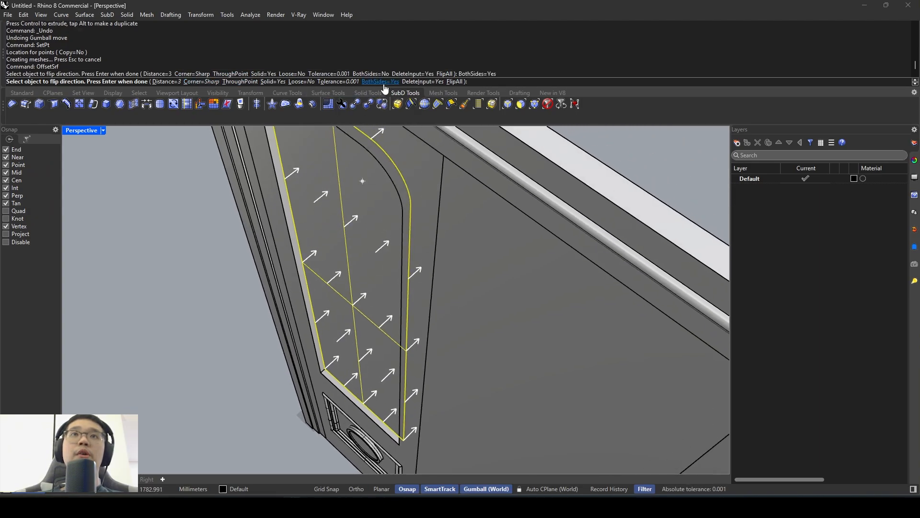
{"action": "left_click", "coordinate": [163, 83]}
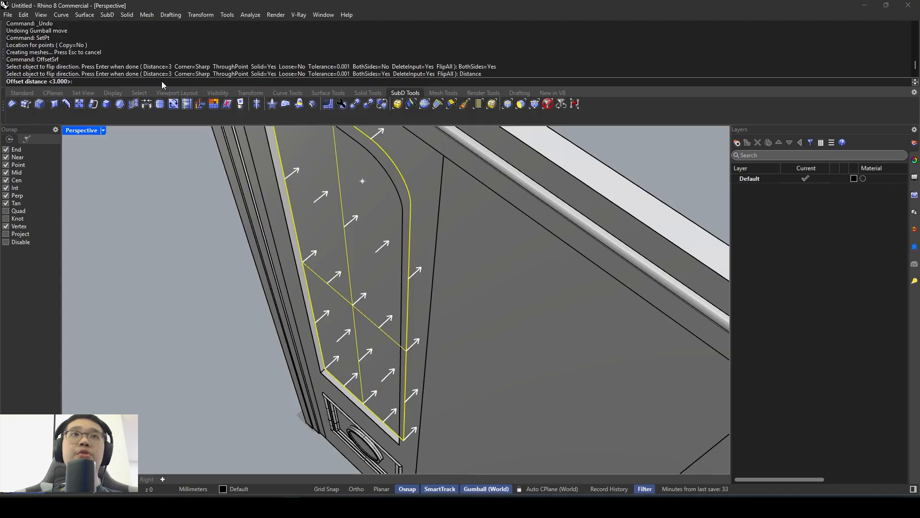
{"action": "type", "text": "5"}
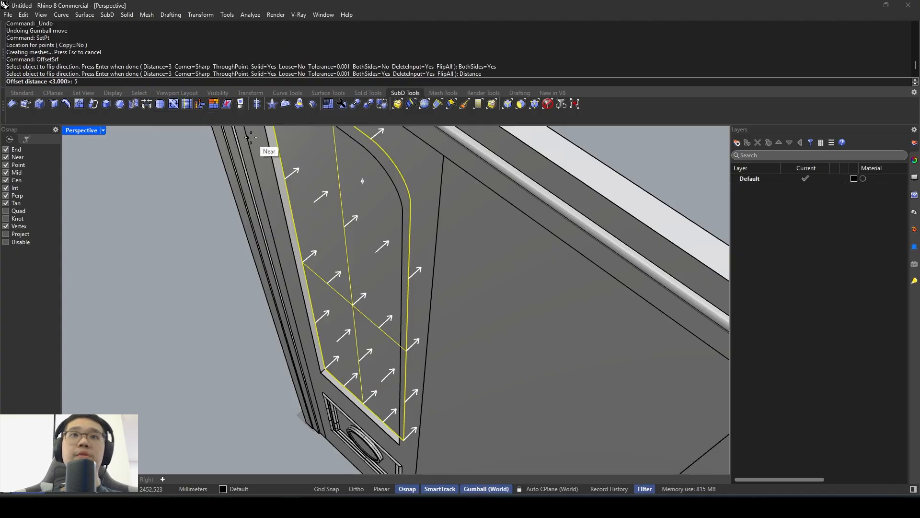
{"action": "key", "text": "Return"}
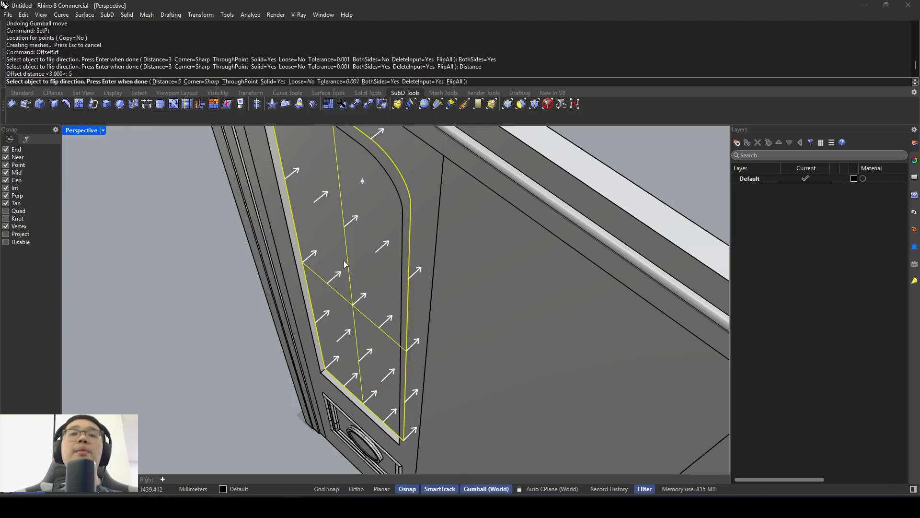
{"action": "mouse_move", "coordinate": [355, 264]}
{"action": "right_mouse_down"}
{"action": "mouse_move", "coordinate": [369, 278]}
{"action": "mouse_move", "coordinate": [346, 263]}
{"action": "mouse_move", "coordinate": [360, 266]}
{"action": "right_mouse_up"}
{"action": "key", "text": "Return"}
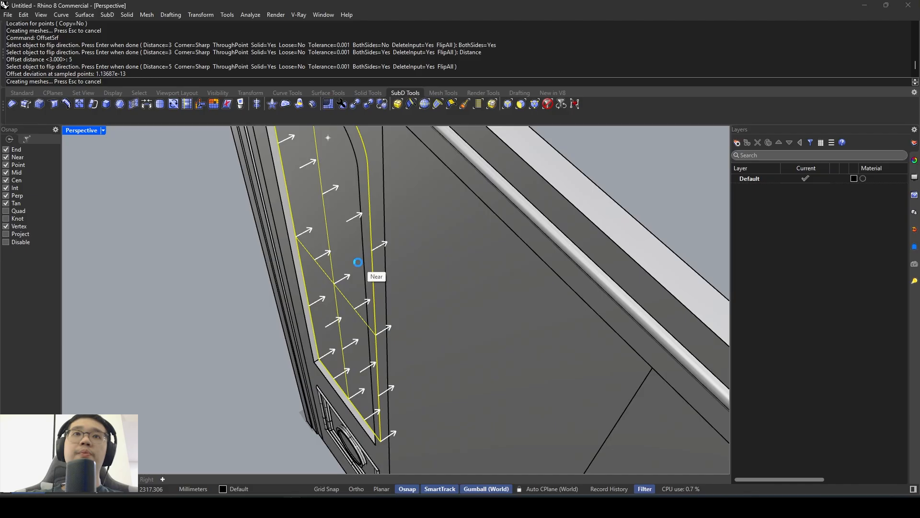
{"action": "key", "text": "Escape"}
- Compare the whole door with the reference, and delete the three plain leaves beside the detailed one
{"action": "right_click_drag", "start_coordinate": [354, 333], "coordinate": [378, 246]}
{"action": "scroll", "coordinate": [350, 266], "scroll_direction": "down", "scroll_amount": 7}
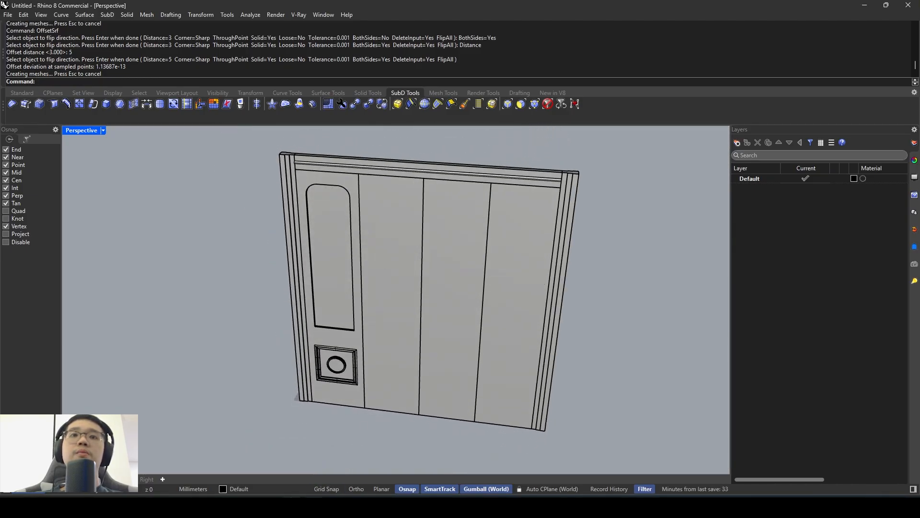
{"action": "key", "text": "alt+Tab"}
{"action": "key", "text": "alt+Tab"}
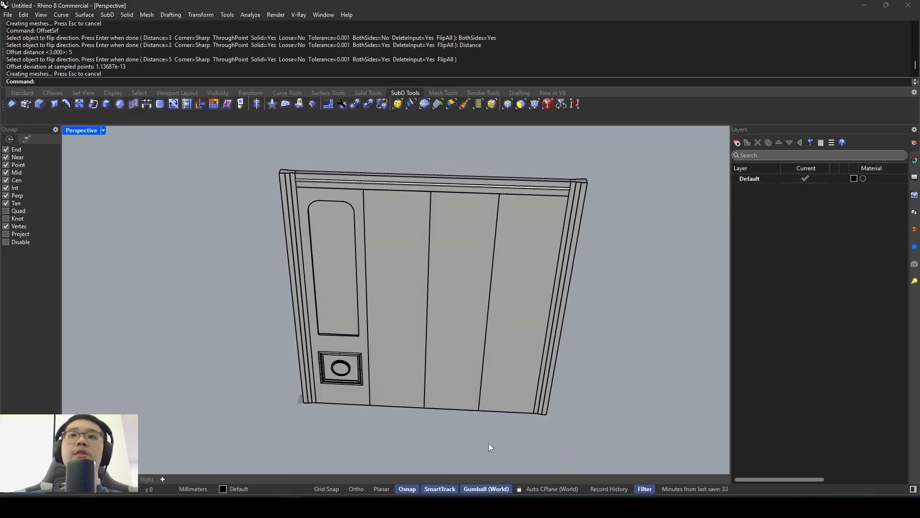
{"action": "left_click_drag", "start_coordinate": [488, 443], "coordinate": [357, 317]}
{"action": "key", "text": "Delete"}
- Copy the whole detailed leaf, including its glass pane, three times edge to edge from its lower outer corner to fill the frame opening
{"action": "left_click_drag", "start_coordinate": [412, 410], "coordinate": [341, 324]}
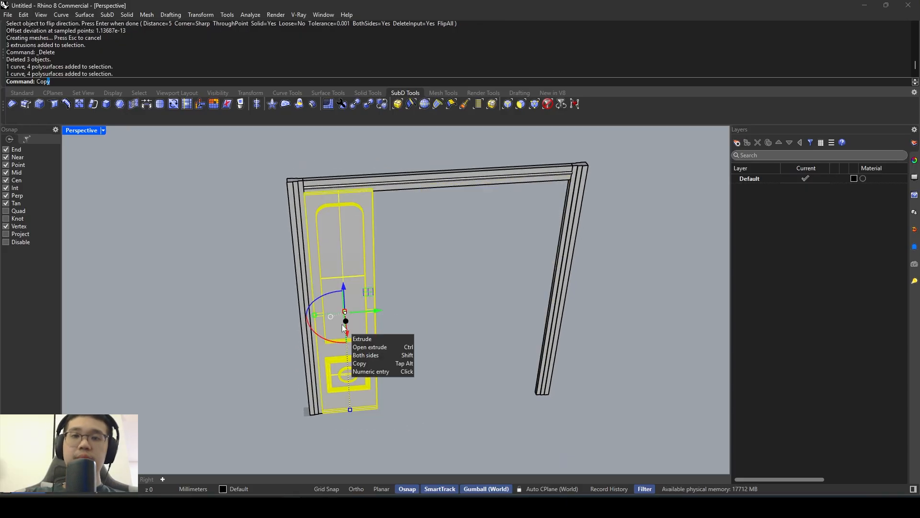
{"action": "key", "text": "Return"}
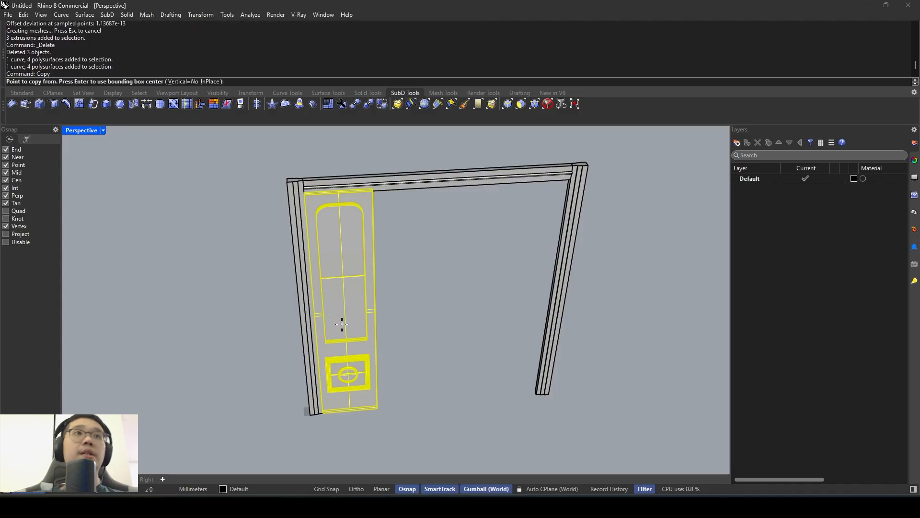
{"action": "scroll", "coordinate": [366, 422], "scroll_direction": "up", "scroll_amount": 3}
{"action": "left_click", "coordinate": [283, 398]}
{"action": "left_click", "coordinate": [383, 389]}
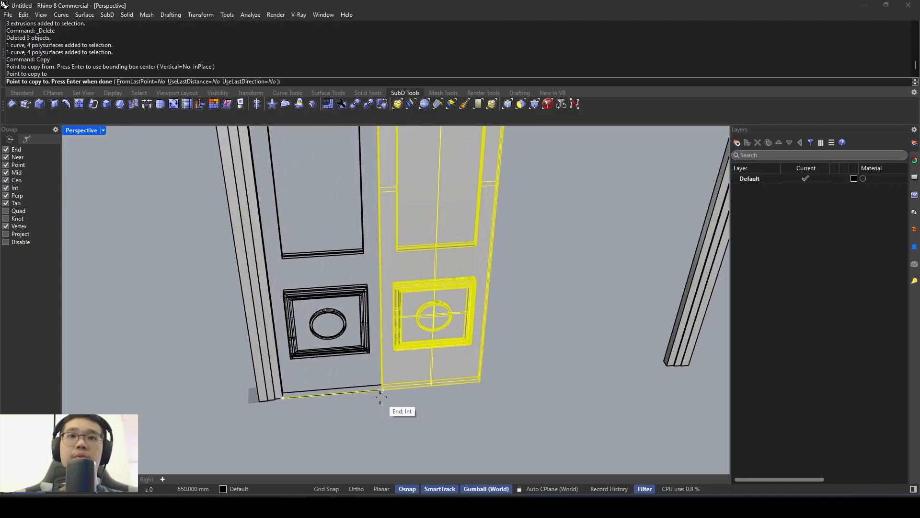
{"action": "left_click", "coordinate": [480, 382]}
{"action": "left_click", "coordinate": [574, 374]}
{"action": "key", "text": "Return"}
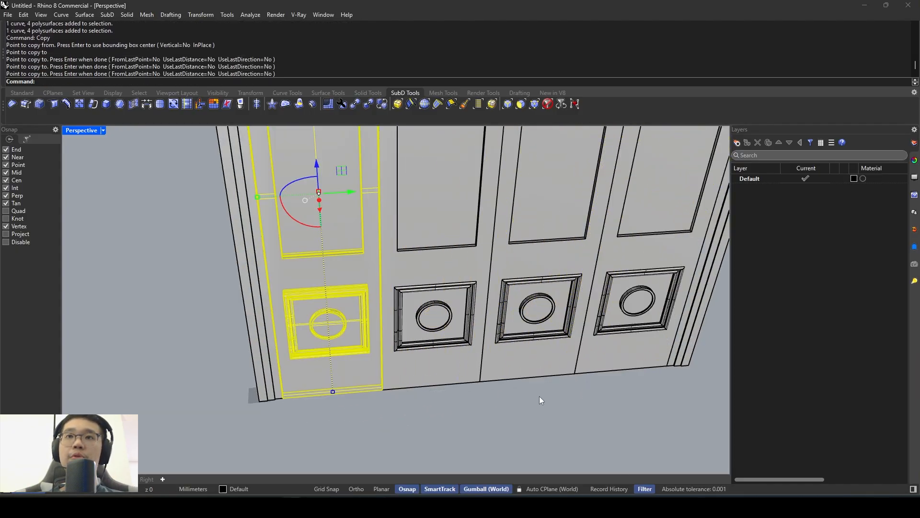
{"action": "left_click", "coordinate": [539, 398]}
- Inspect the completed four-leaf door, checking the arched windows, the lower moulded panels with rings, and the surrounding frame
{"action": "scroll", "coordinate": [539, 398], "scroll_direction": "down", "scroll_amount": 5}
{"action": "right_click_drag", "start_coordinate": [522, 379], "coordinate": [415, 301]}
{"action": "scroll", "coordinate": [415, 301], "scroll_direction": "down", "scroll_amount": 3}
{"action": "scroll", "coordinate": [436, 297], "scroll_direction": "up", "scroll_amount": 3}
{"action": "scroll", "coordinate": [393, 277], "scroll_direction": "up", "scroll_amount": 4}
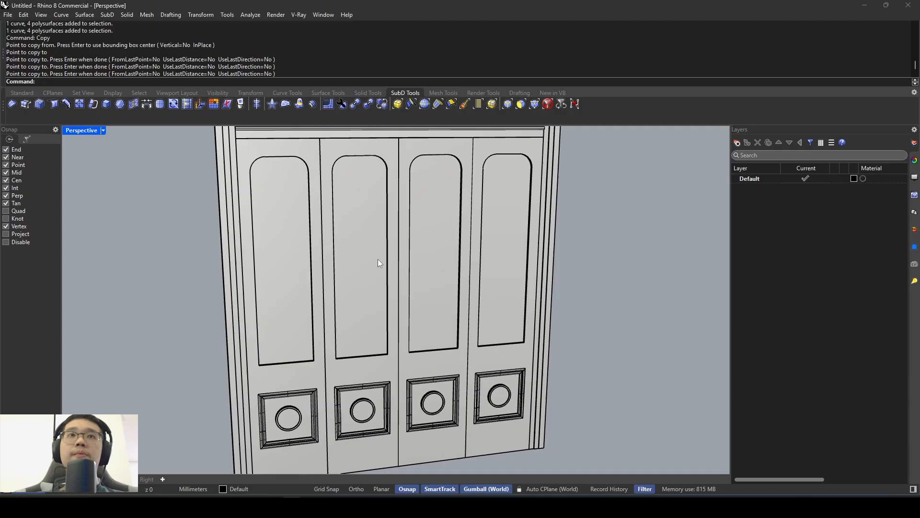
{"action": "right_click_drag", "start_coordinate": [378, 259], "coordinate": [389, 232]}
{"action": "scroll", "coordinate": [390, 232], "scroll_direction": "down", "scroll_amount": 2}
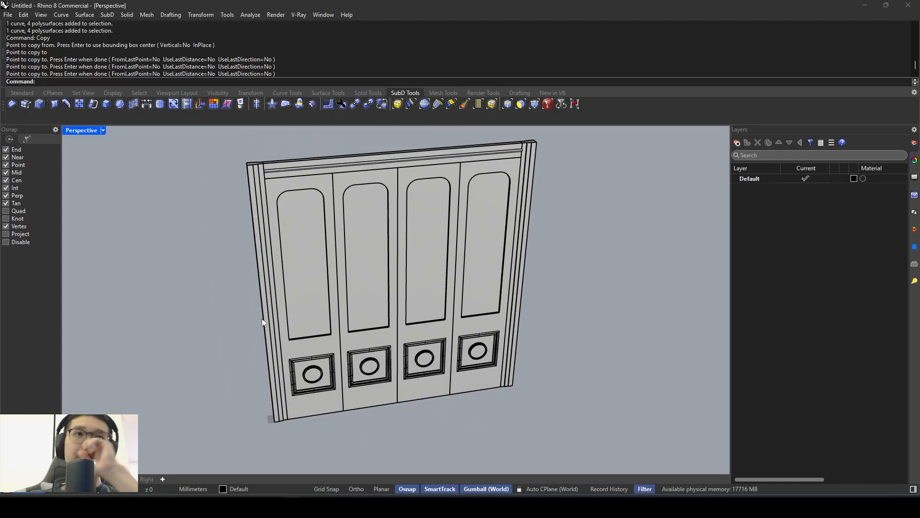
{"action": "left_click", "coordinate": [270, 262]}
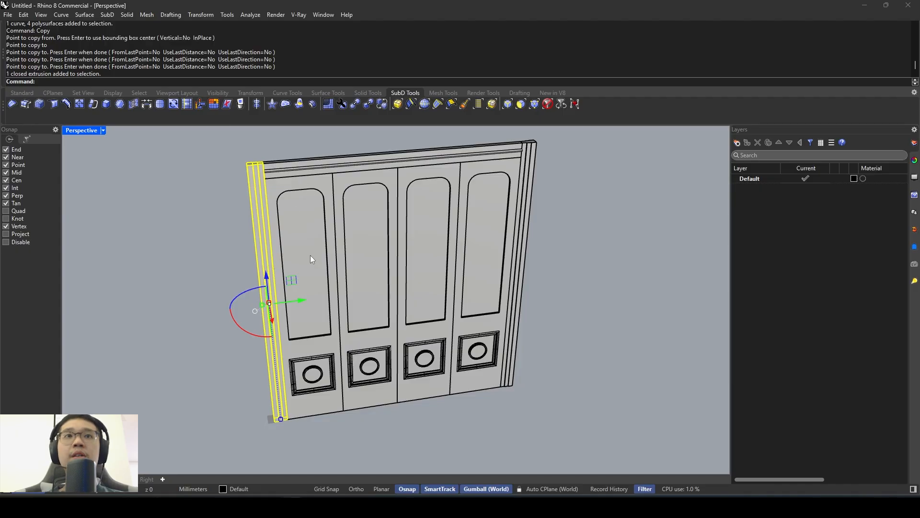
{"action": "key", "text": "Escape"}
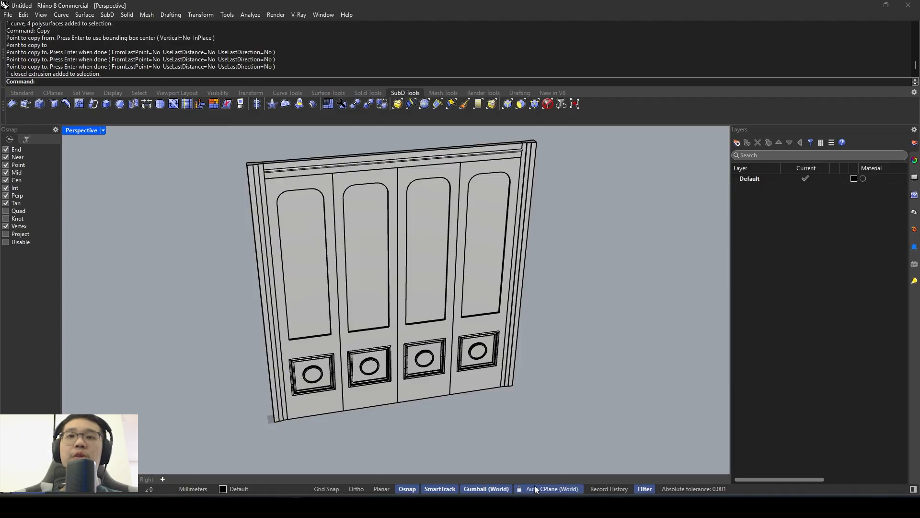
{"action": "scroll", "coordinate": [284, 406], "scroll_direction": "up", "scroll_amount": 5}
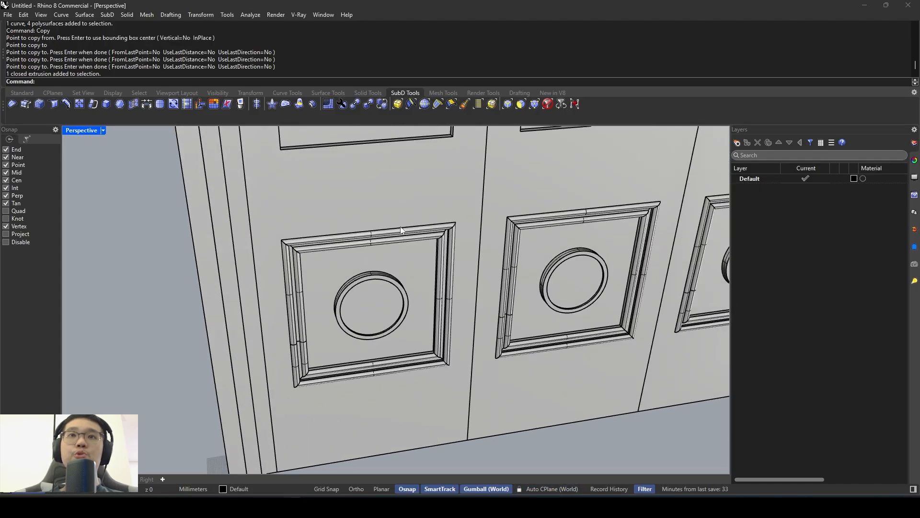
{"action": "scroll", "coordinate": [306, 304], "scroll_direction": "down", "scroll_amount": 15}
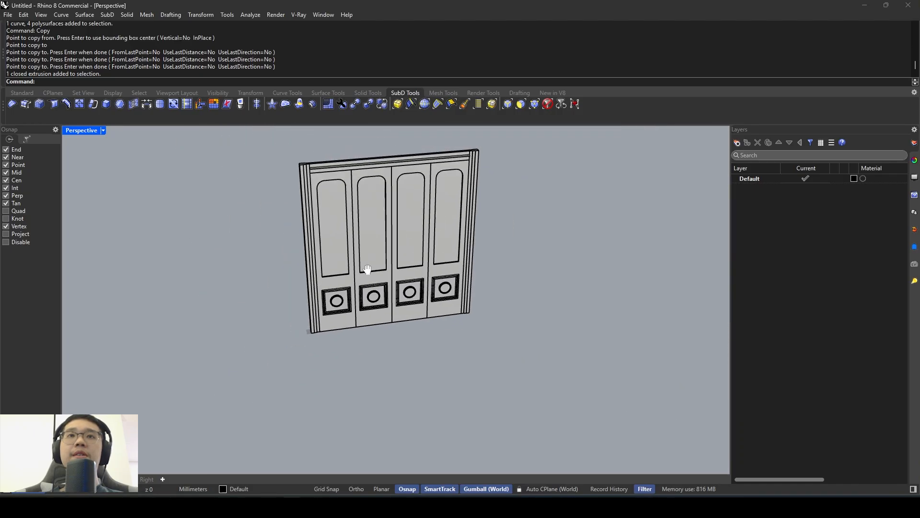
{"action": "right_click_drag", "start_coordinate": [366, 267], "coordinate": [366, 279], "text": "shift"}
{"action": "scroll", "coordinate": [378, 249], "scroll_direction": "up", "scroll_amount": 2}
{"action": "right_click_drag", "start_coordinate": [386, 238], "coordinate": [395, 263], "text": "shift"}
{"action": "scroll", "coordinate": [400, 259], "scroll_direction": "up", "scroll_amount": 3}
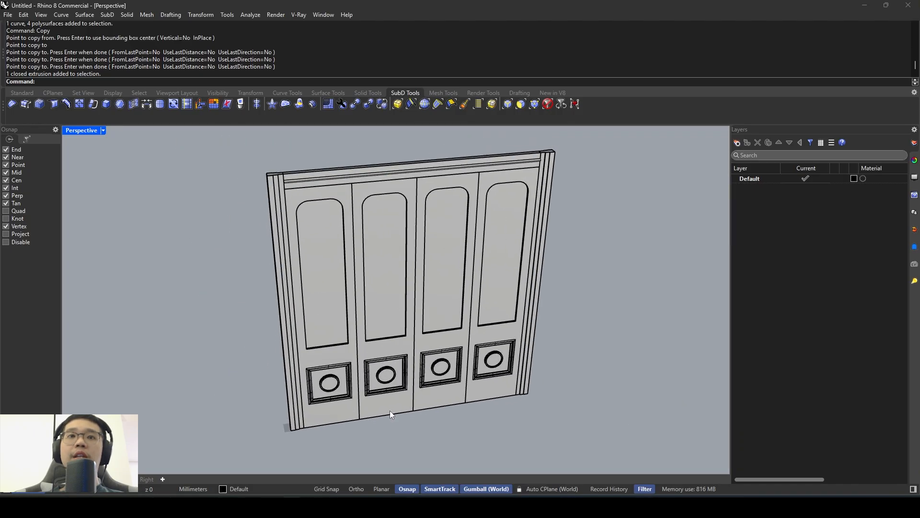
{"action": "left_click", "coordinate": [271, 506]}
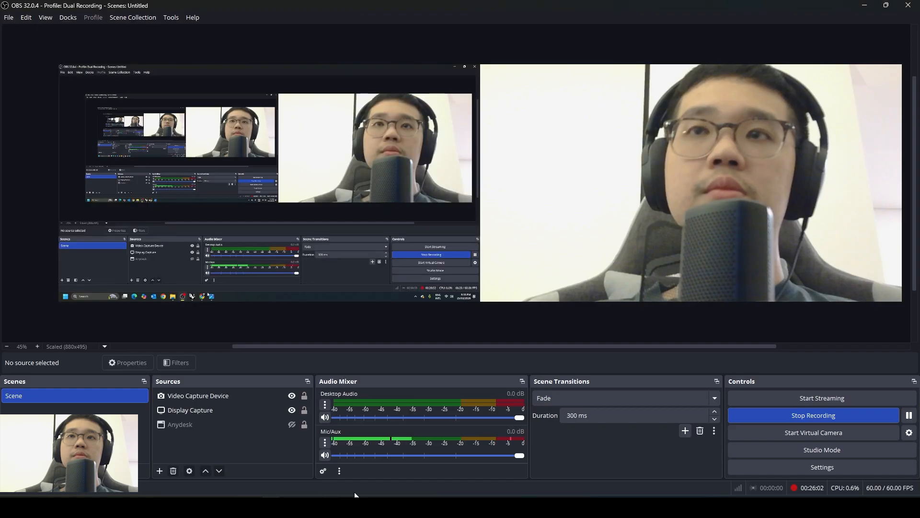